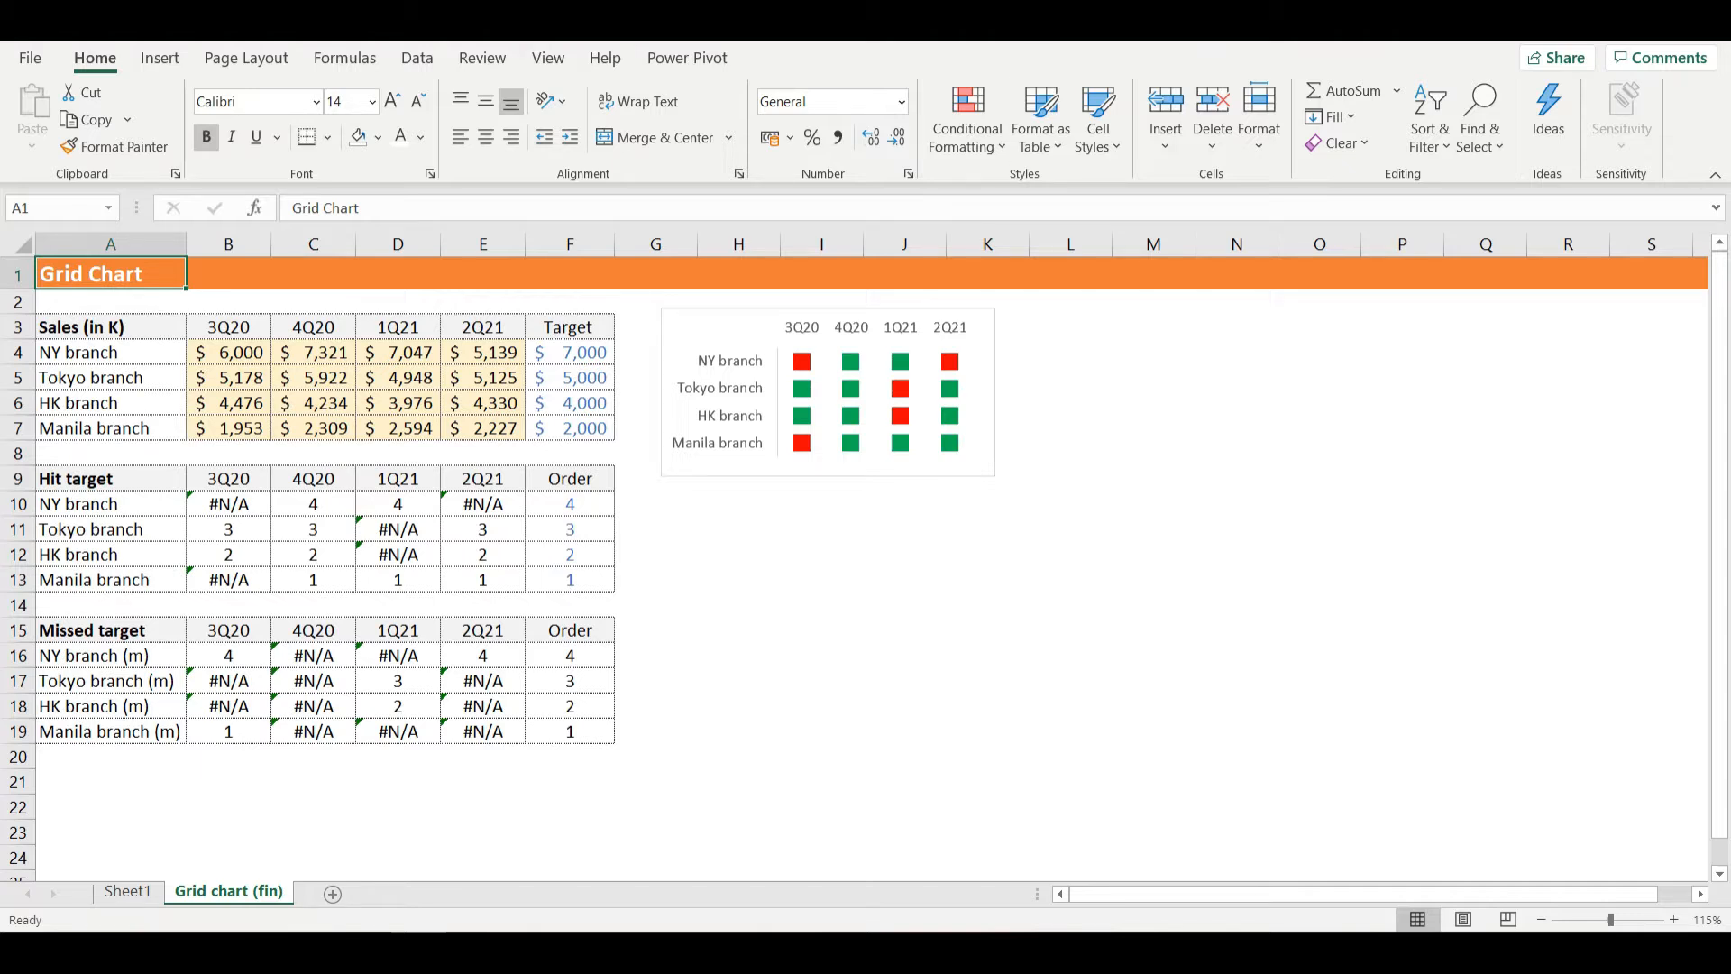
- Set the NY branch's 3Q20 sales figure in cell B4 to 7200 on the finished grid chart sheet
click(827, 462)
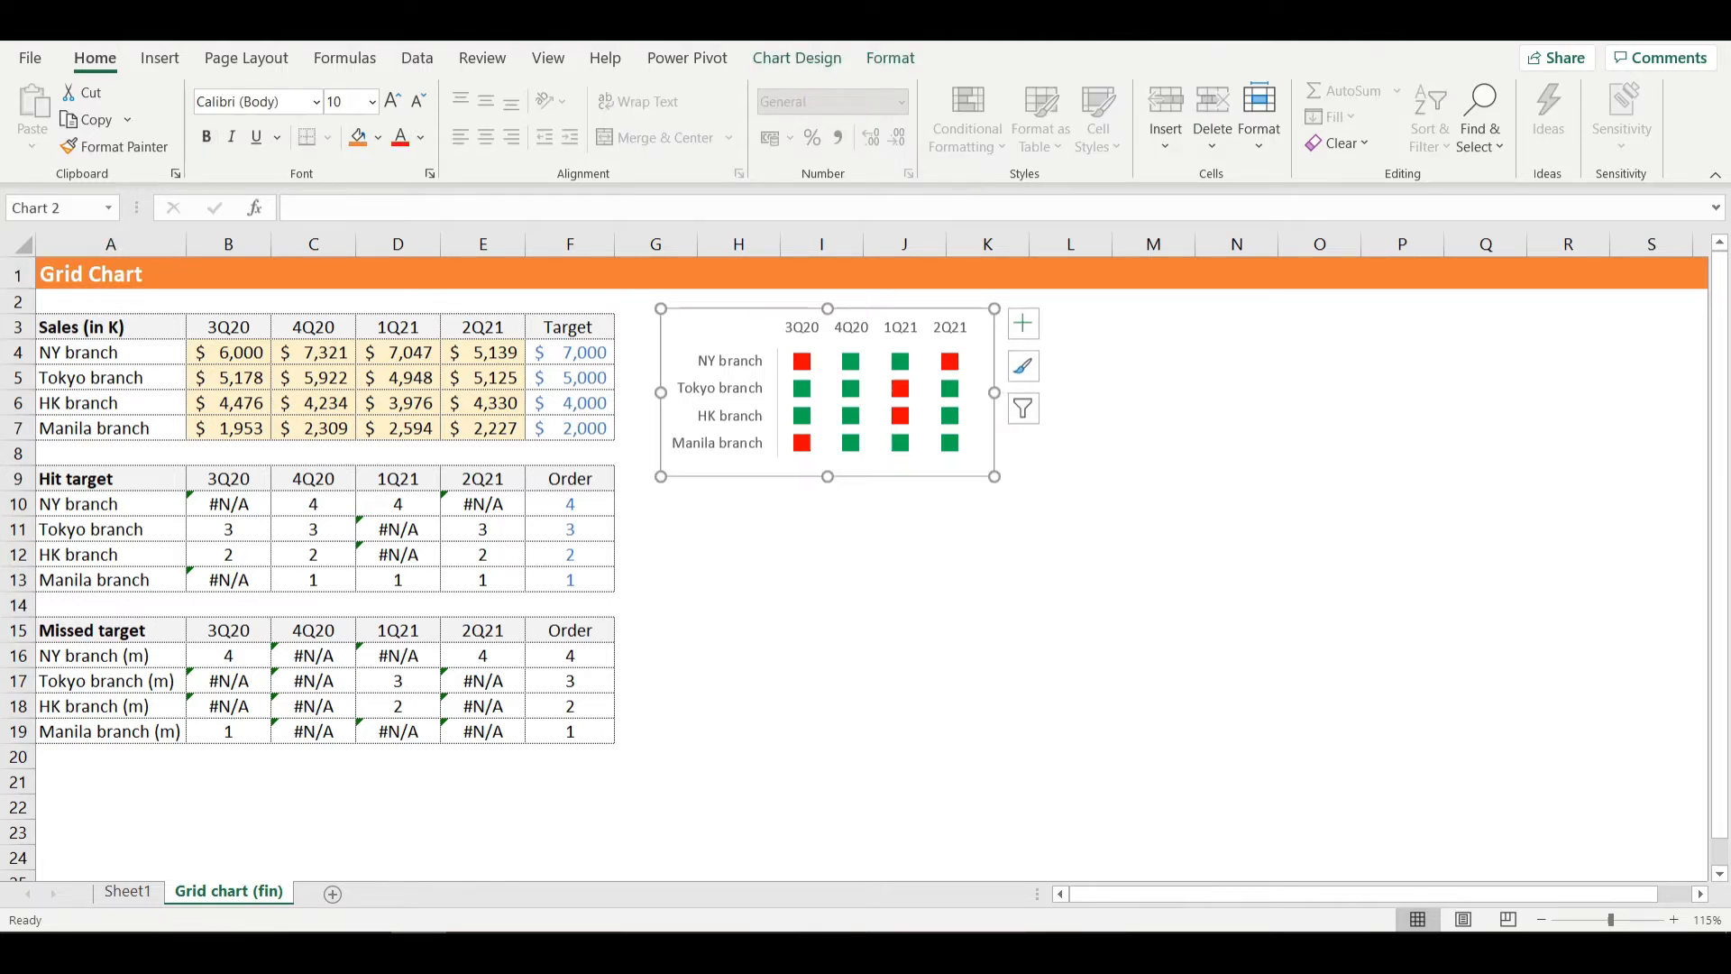
click(228, 353)
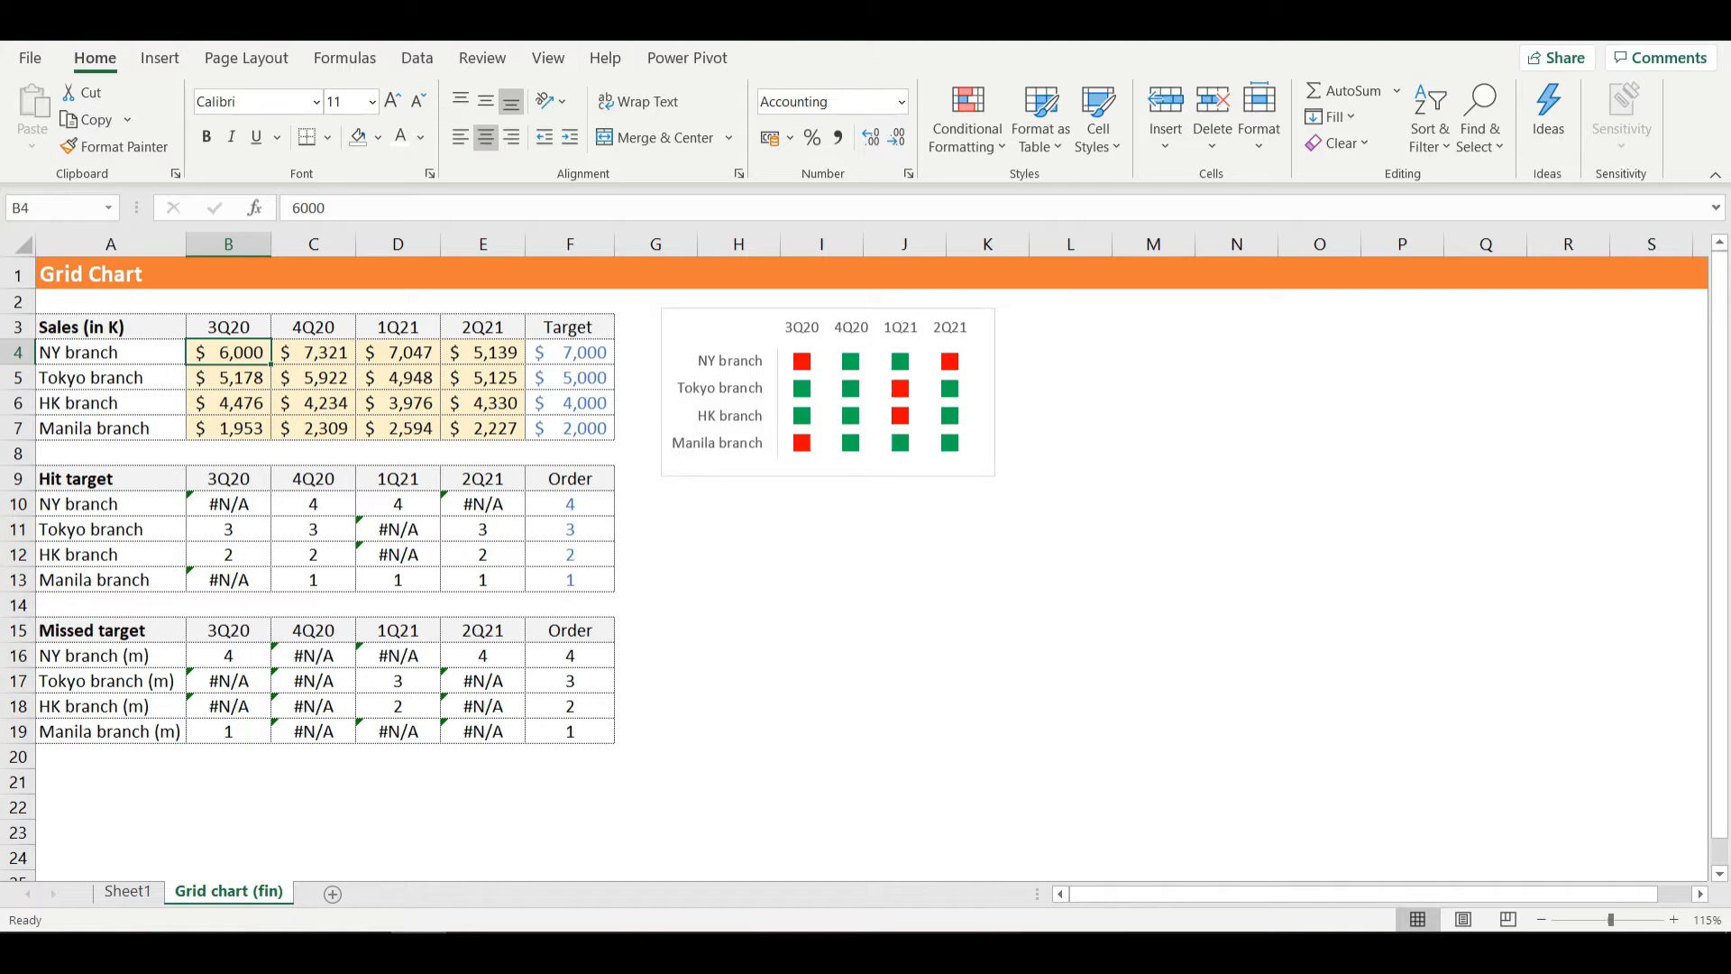
mouse_move(802, 361)
text(7)
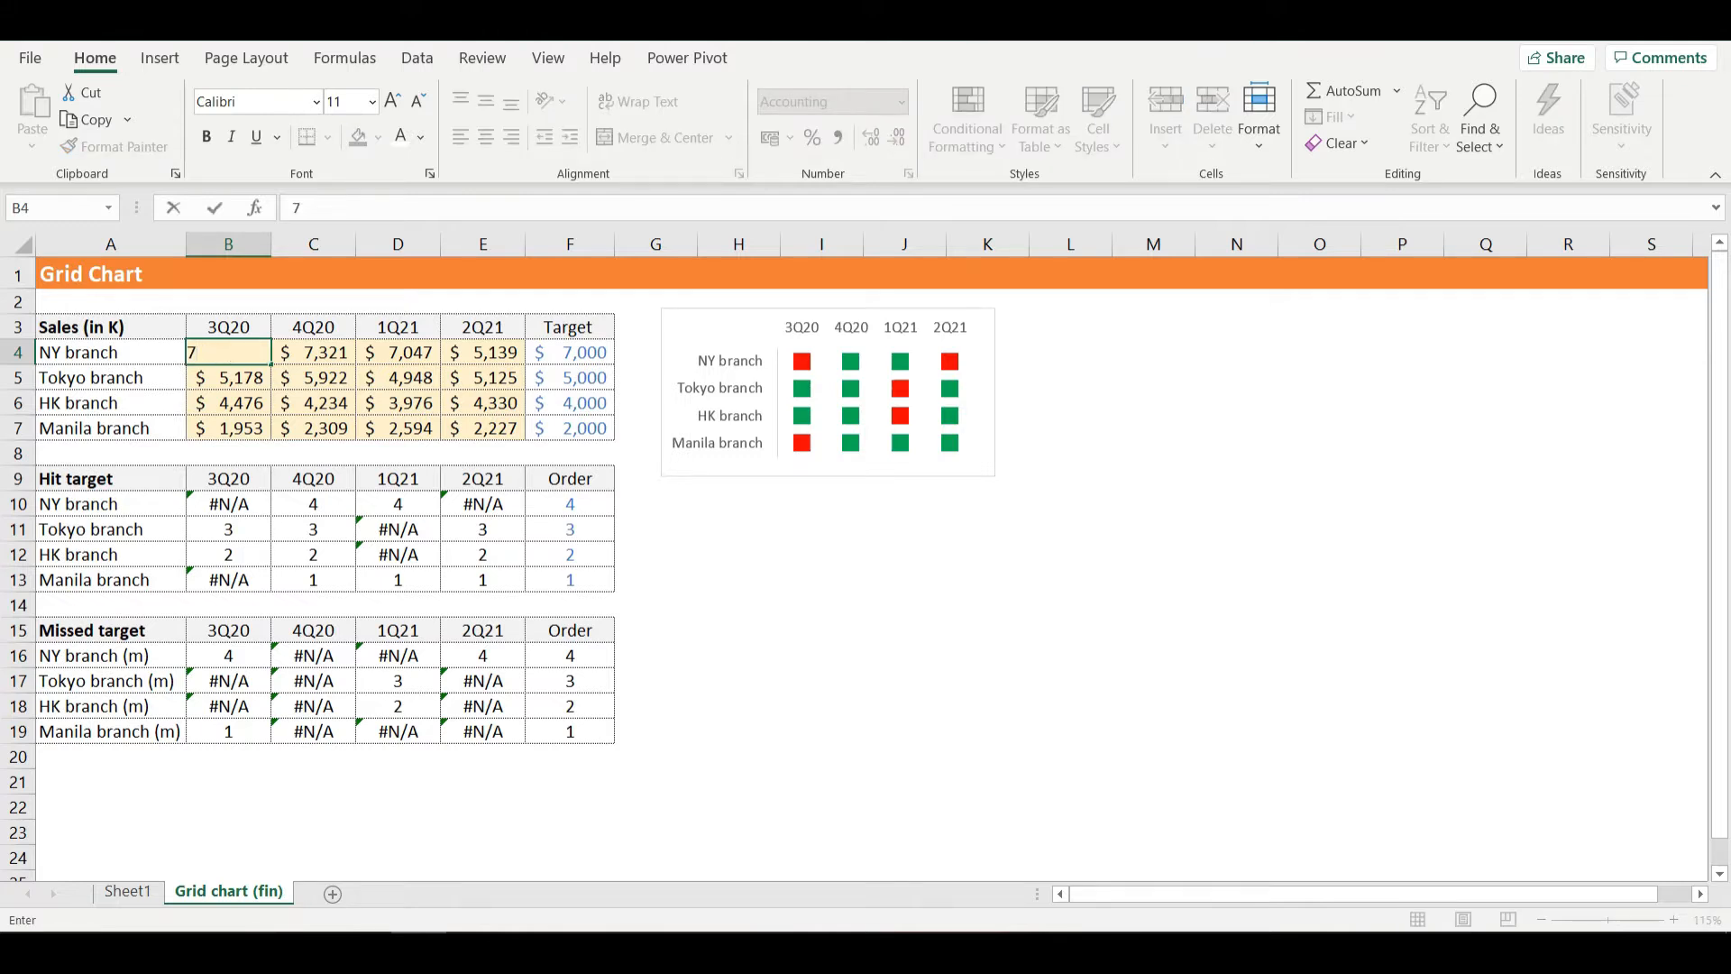
text(200)
key(Return)
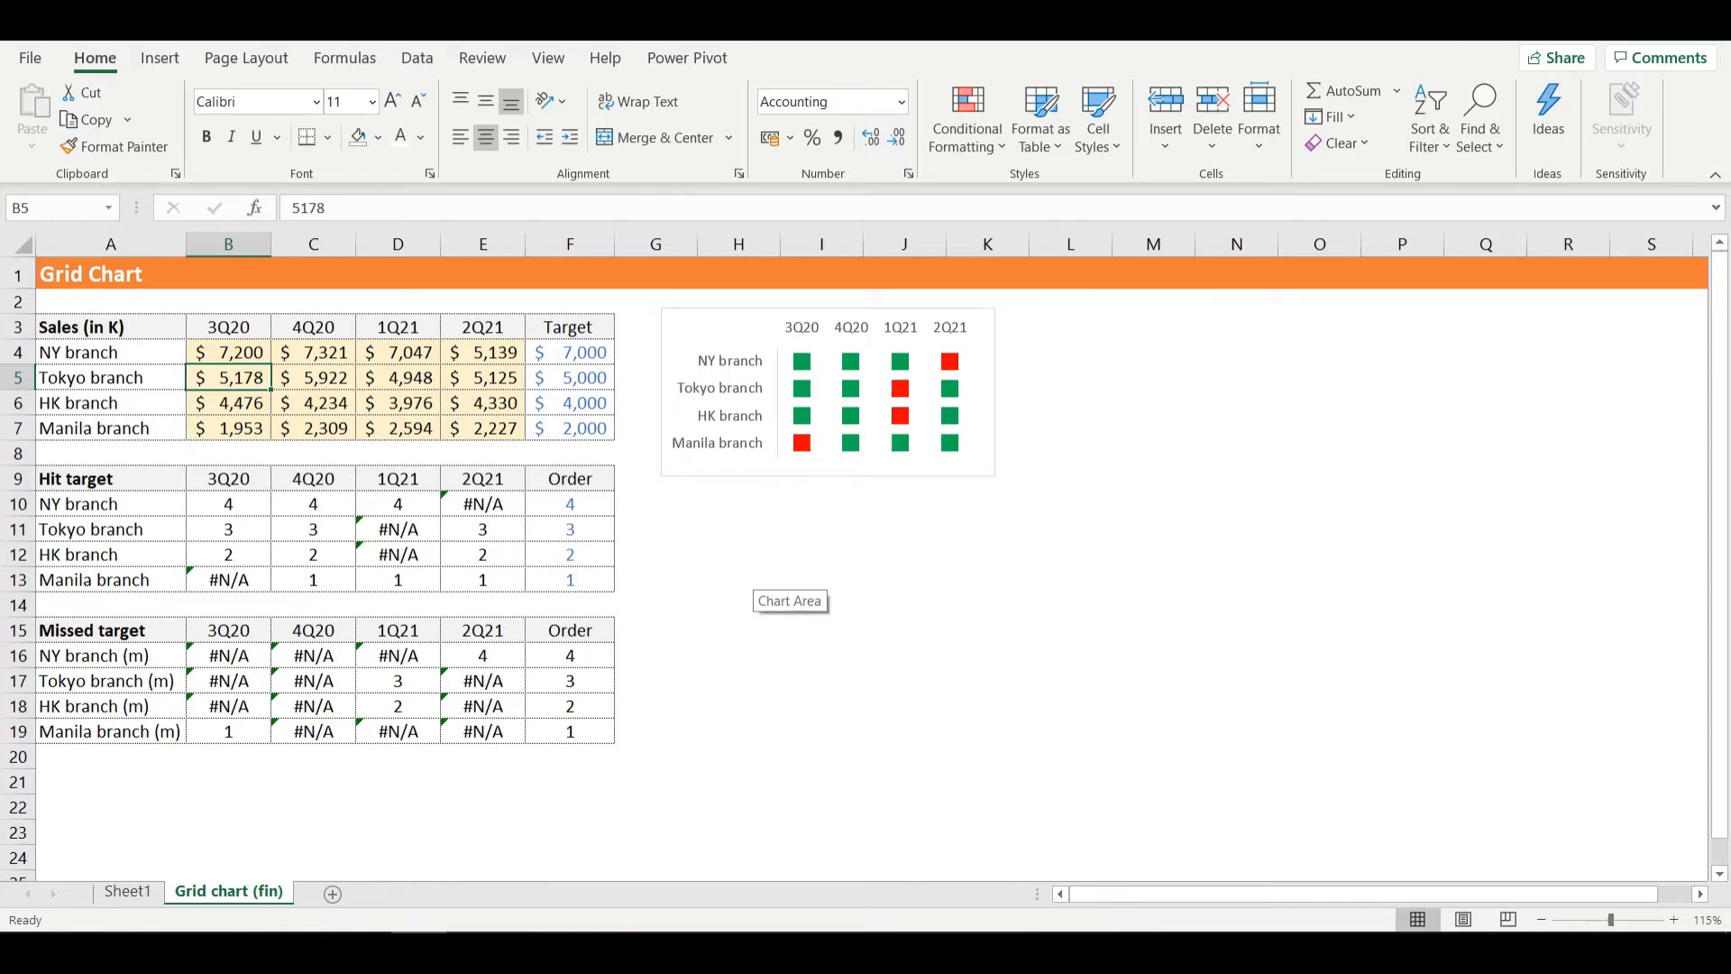
- Switch to Sheet1 and examine the layout of the Sales, Hit target and Missed target tables
click(128, 892)
click(197, 746)
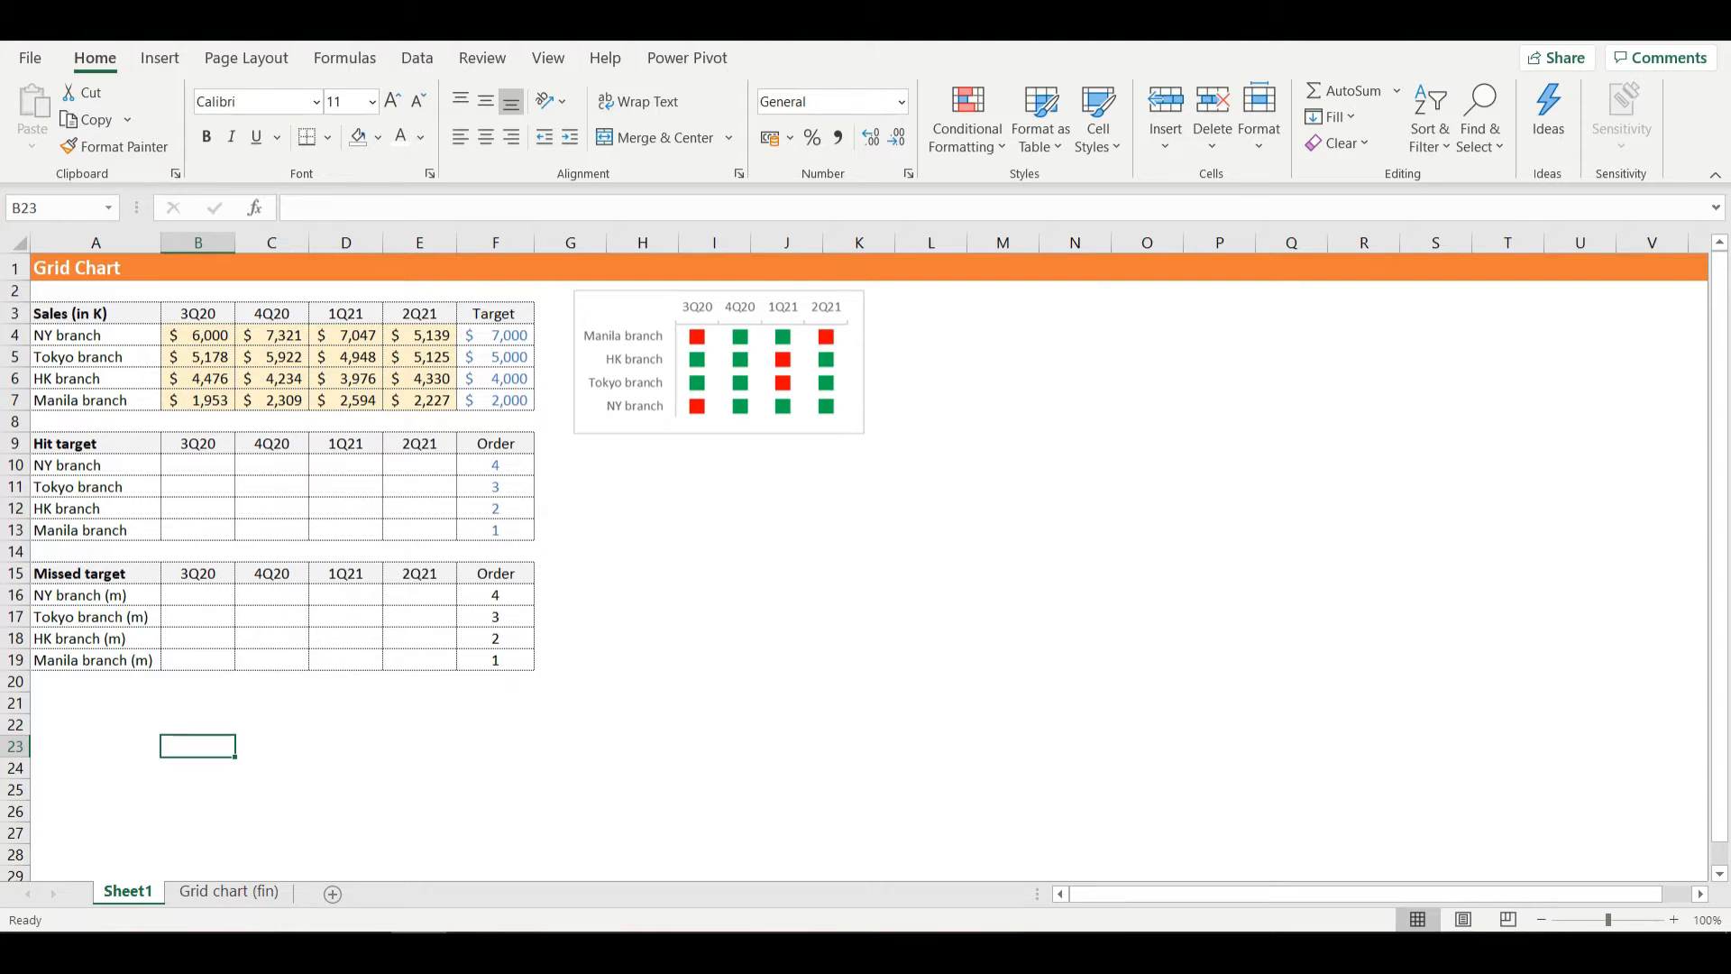
drag(94, 313, 420, 400)
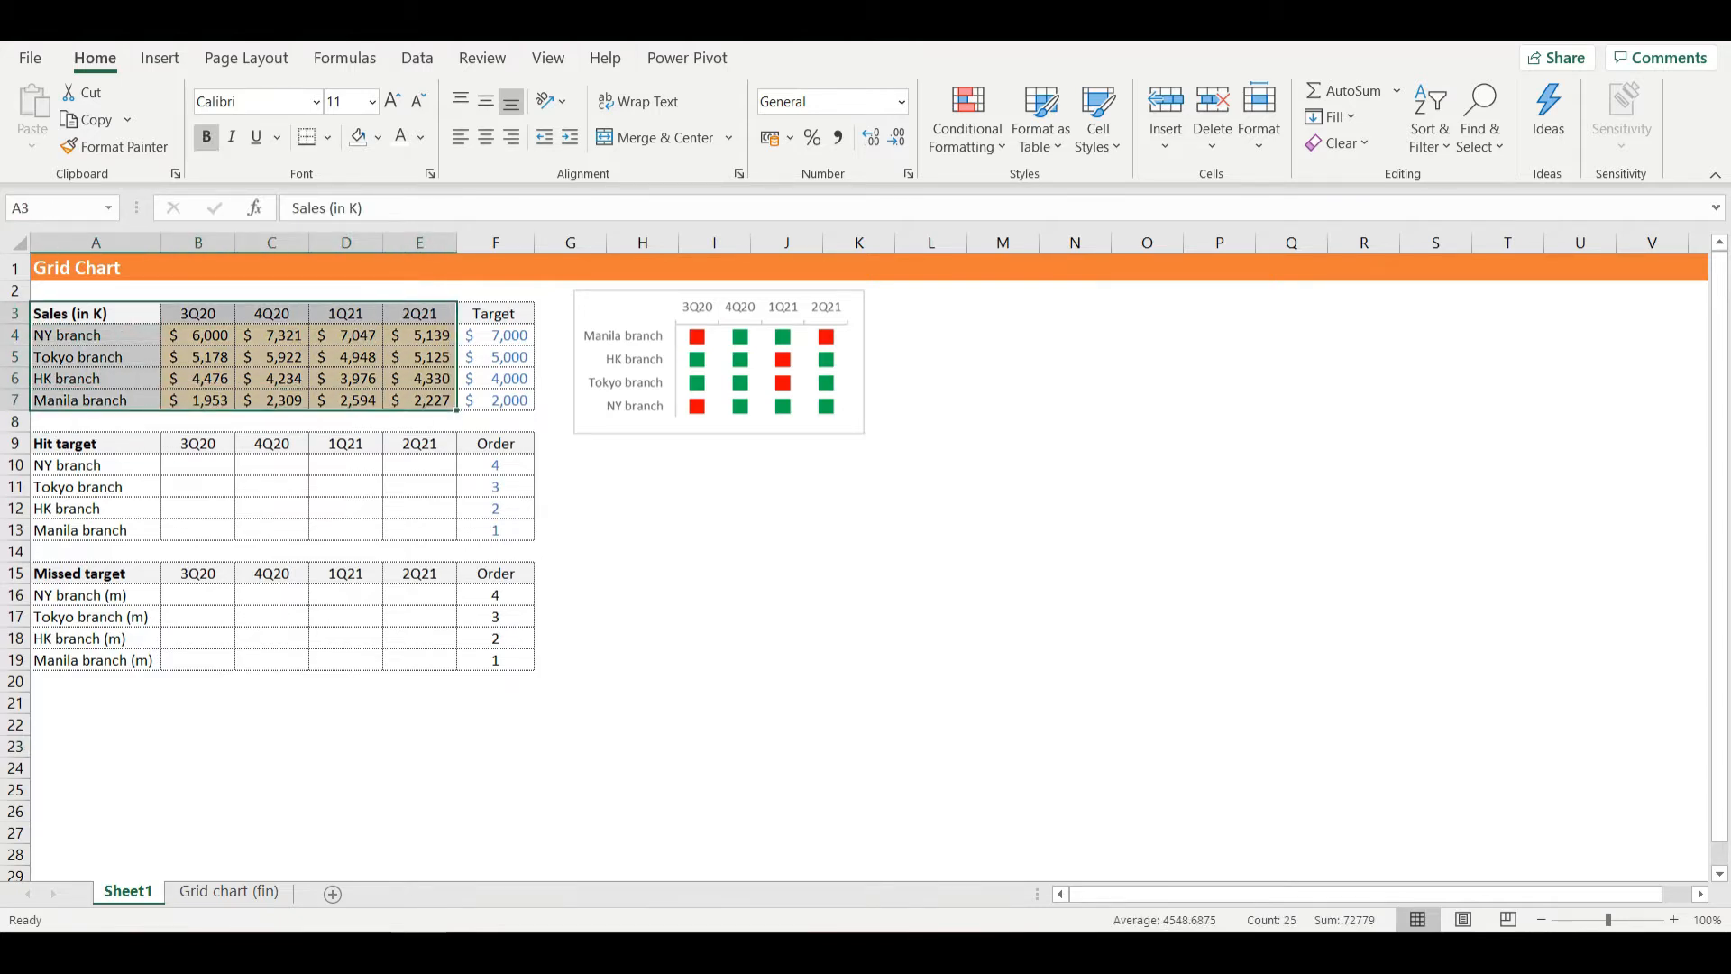
drag(94, 443, 419, 530)
drag(94, 574, 420, 660)
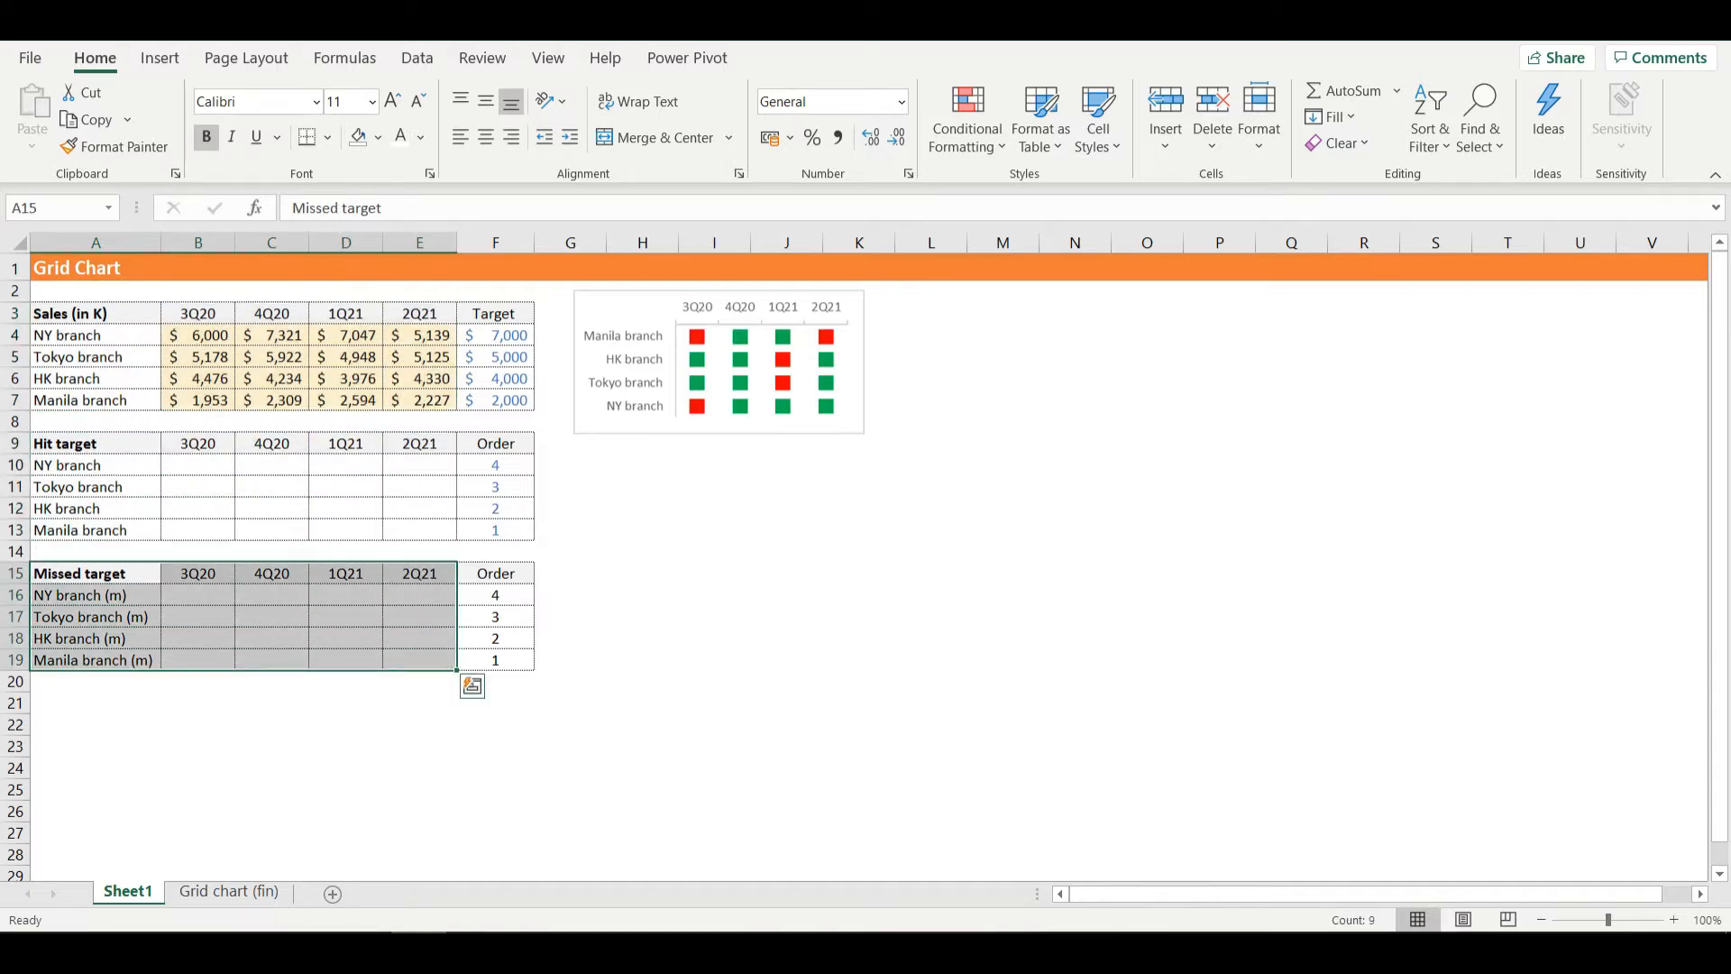
click(419, 703)
click(95, 465)
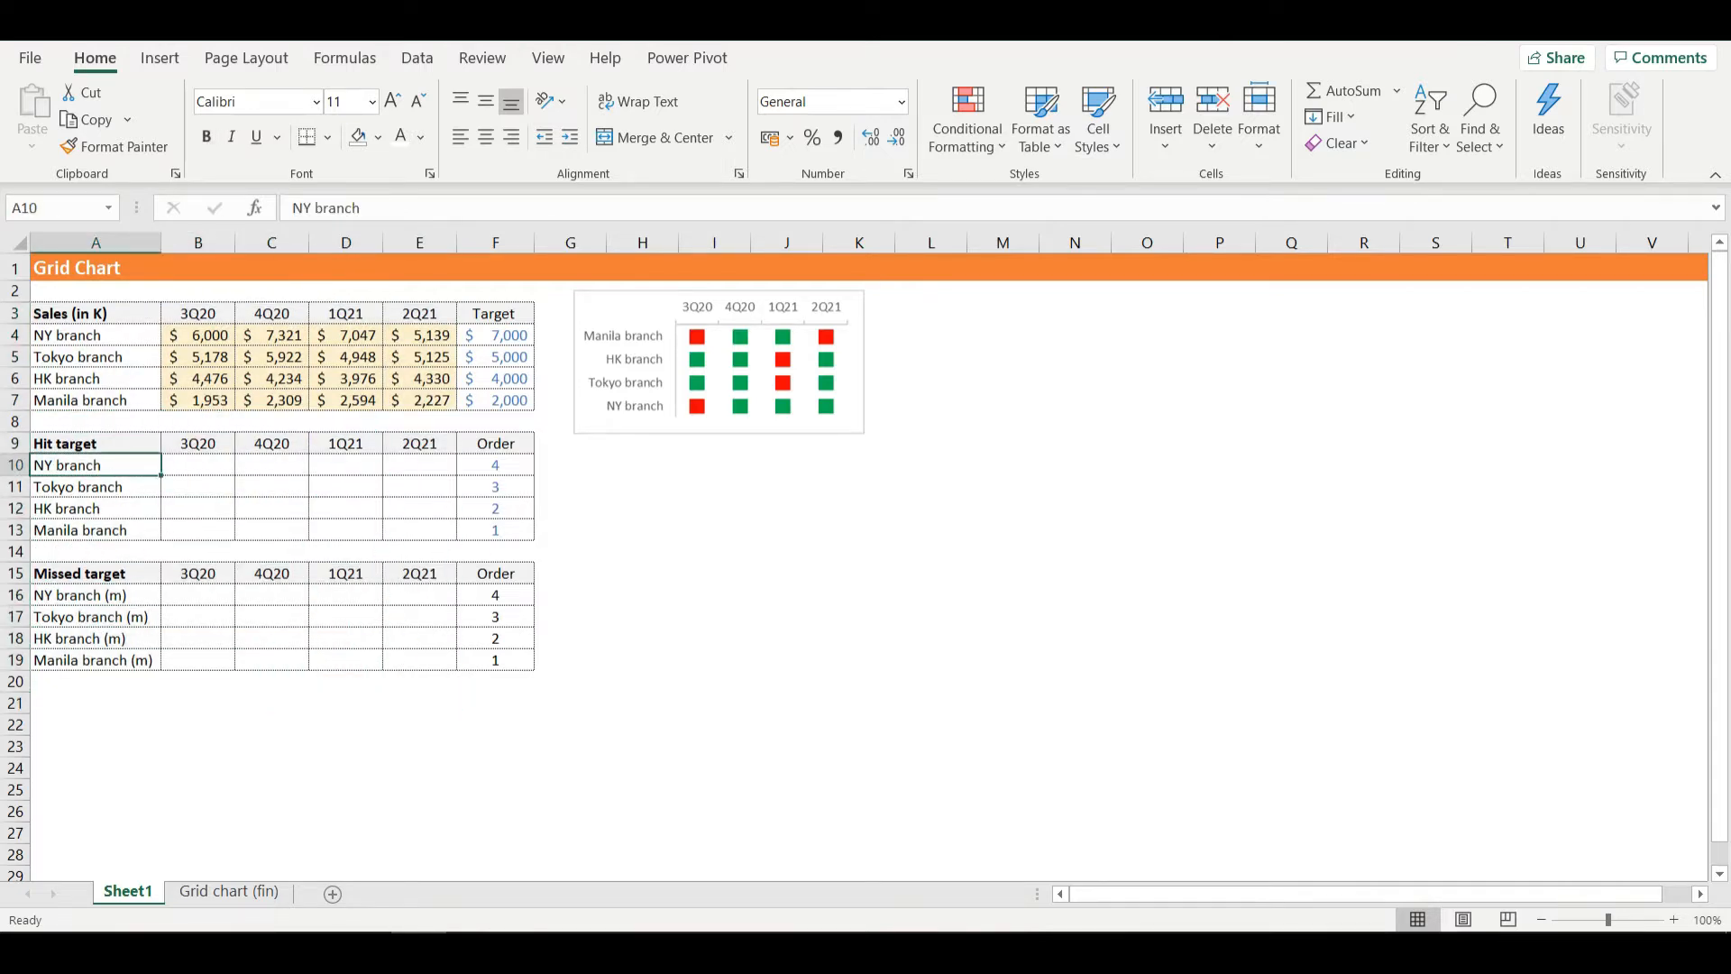
click(95, 443)
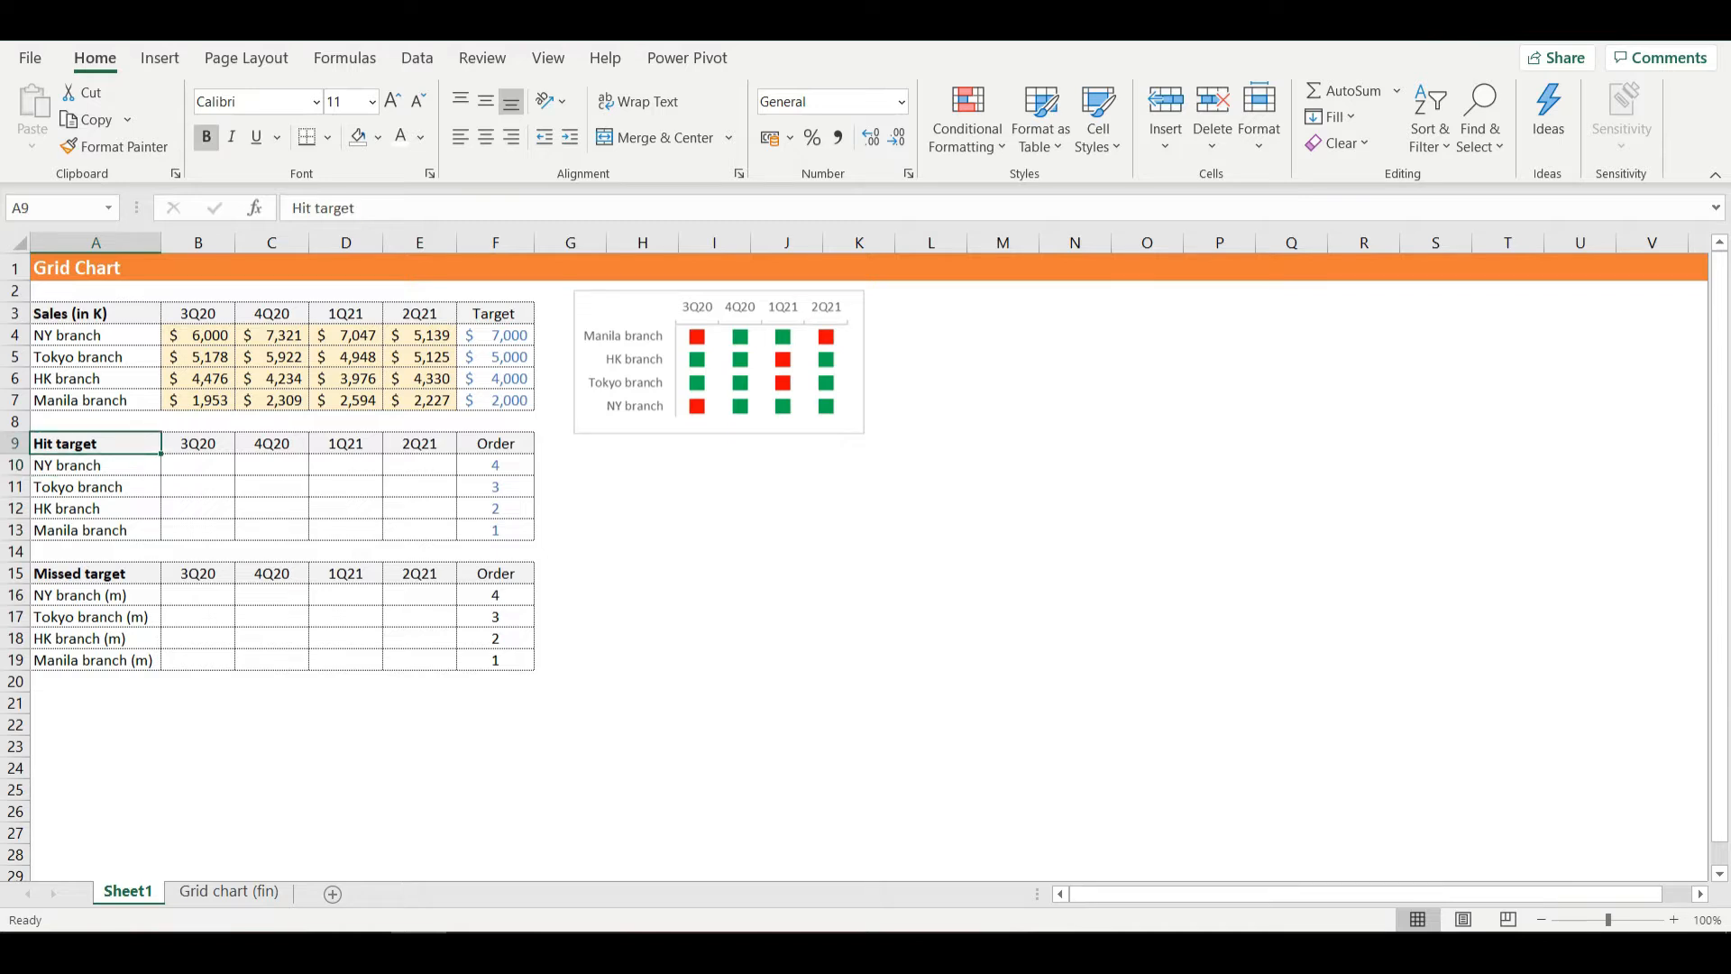
- Begin an IF formula in cell B10 of the Hit target table with the logical test B4>=F4
click(197, 465)
text(=)
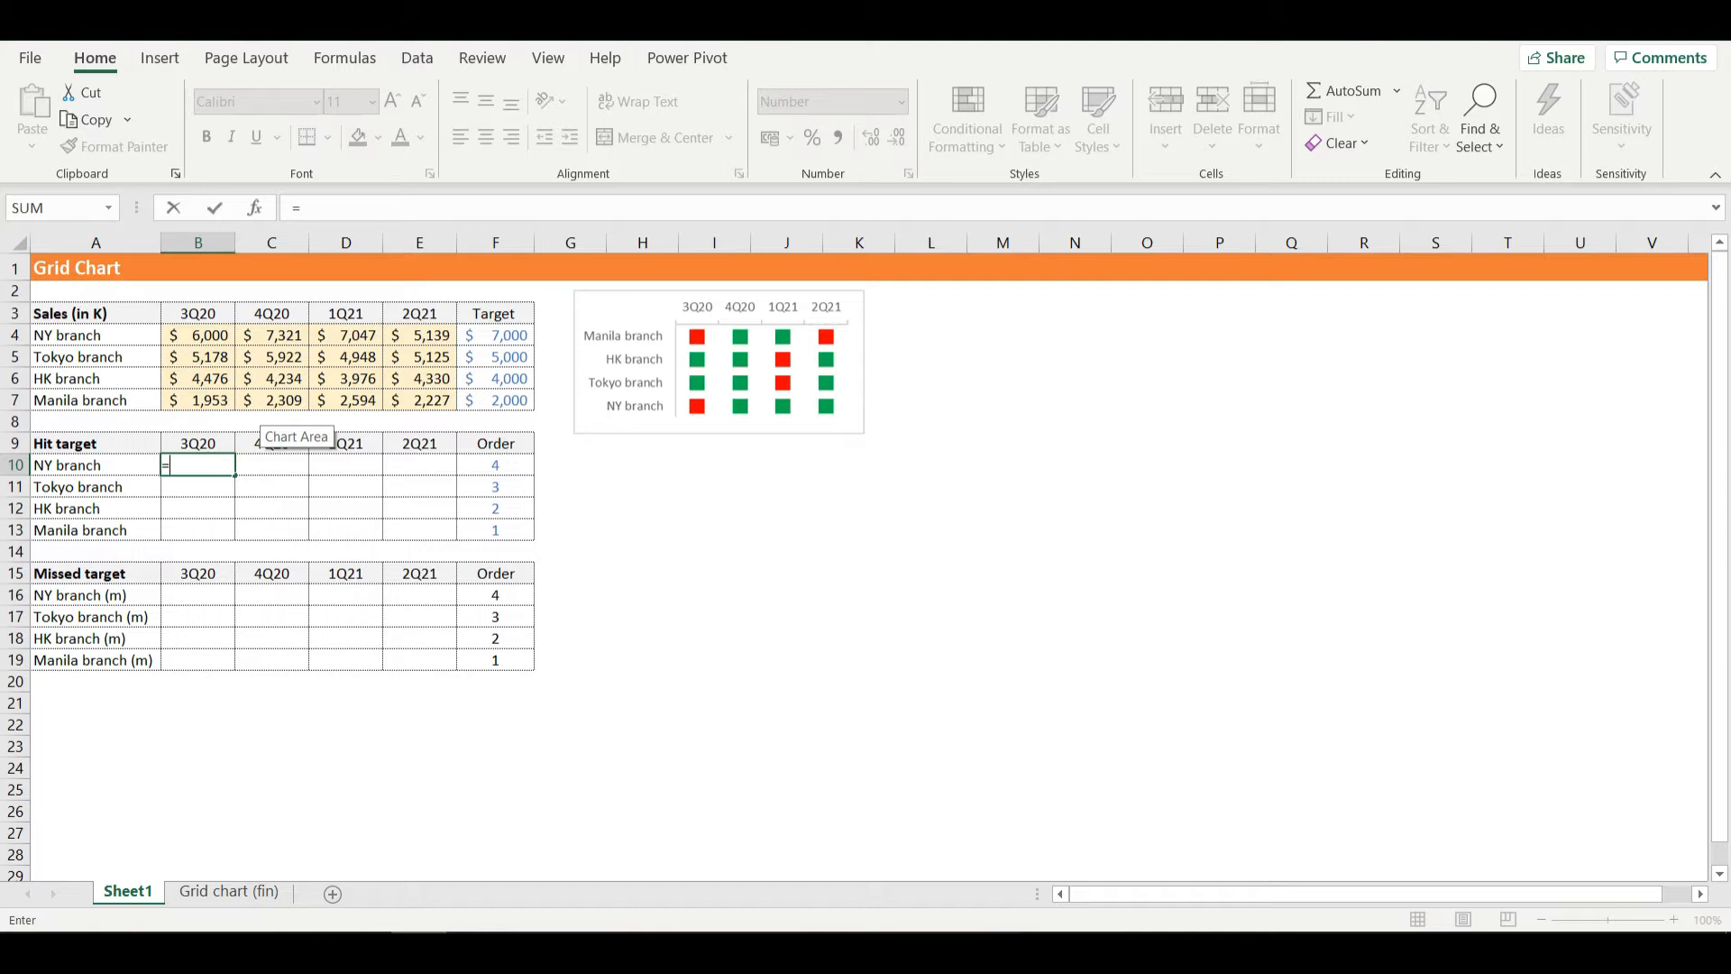
text(IF()
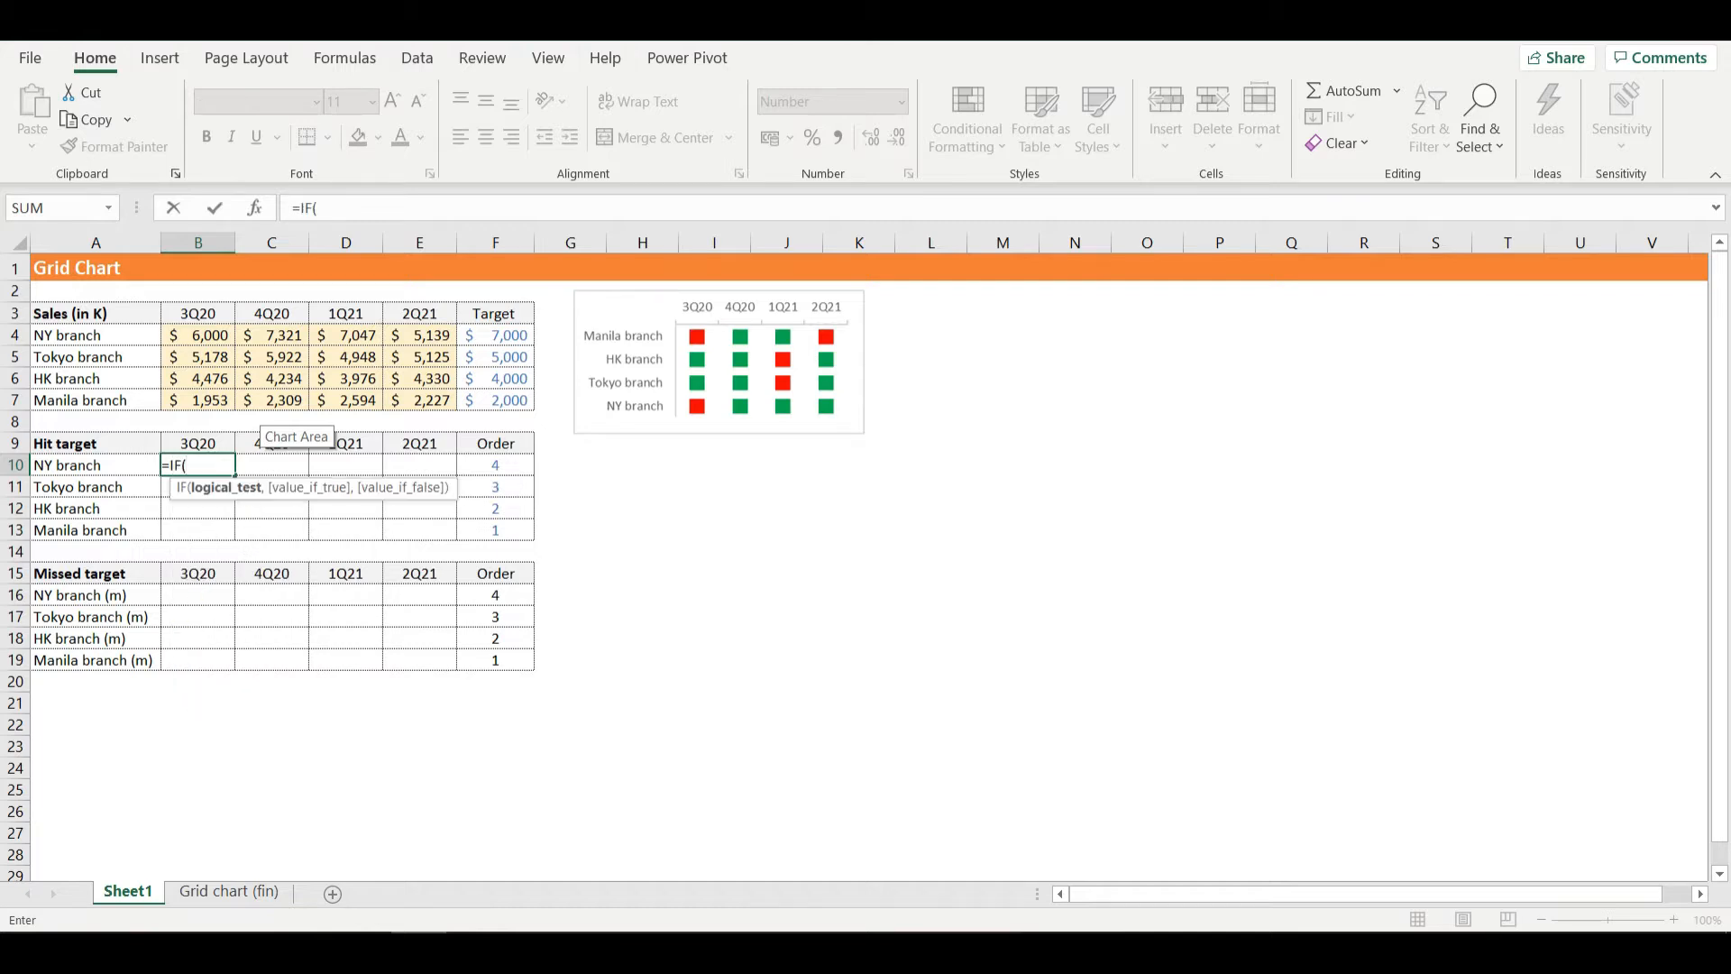
click(197, 336)
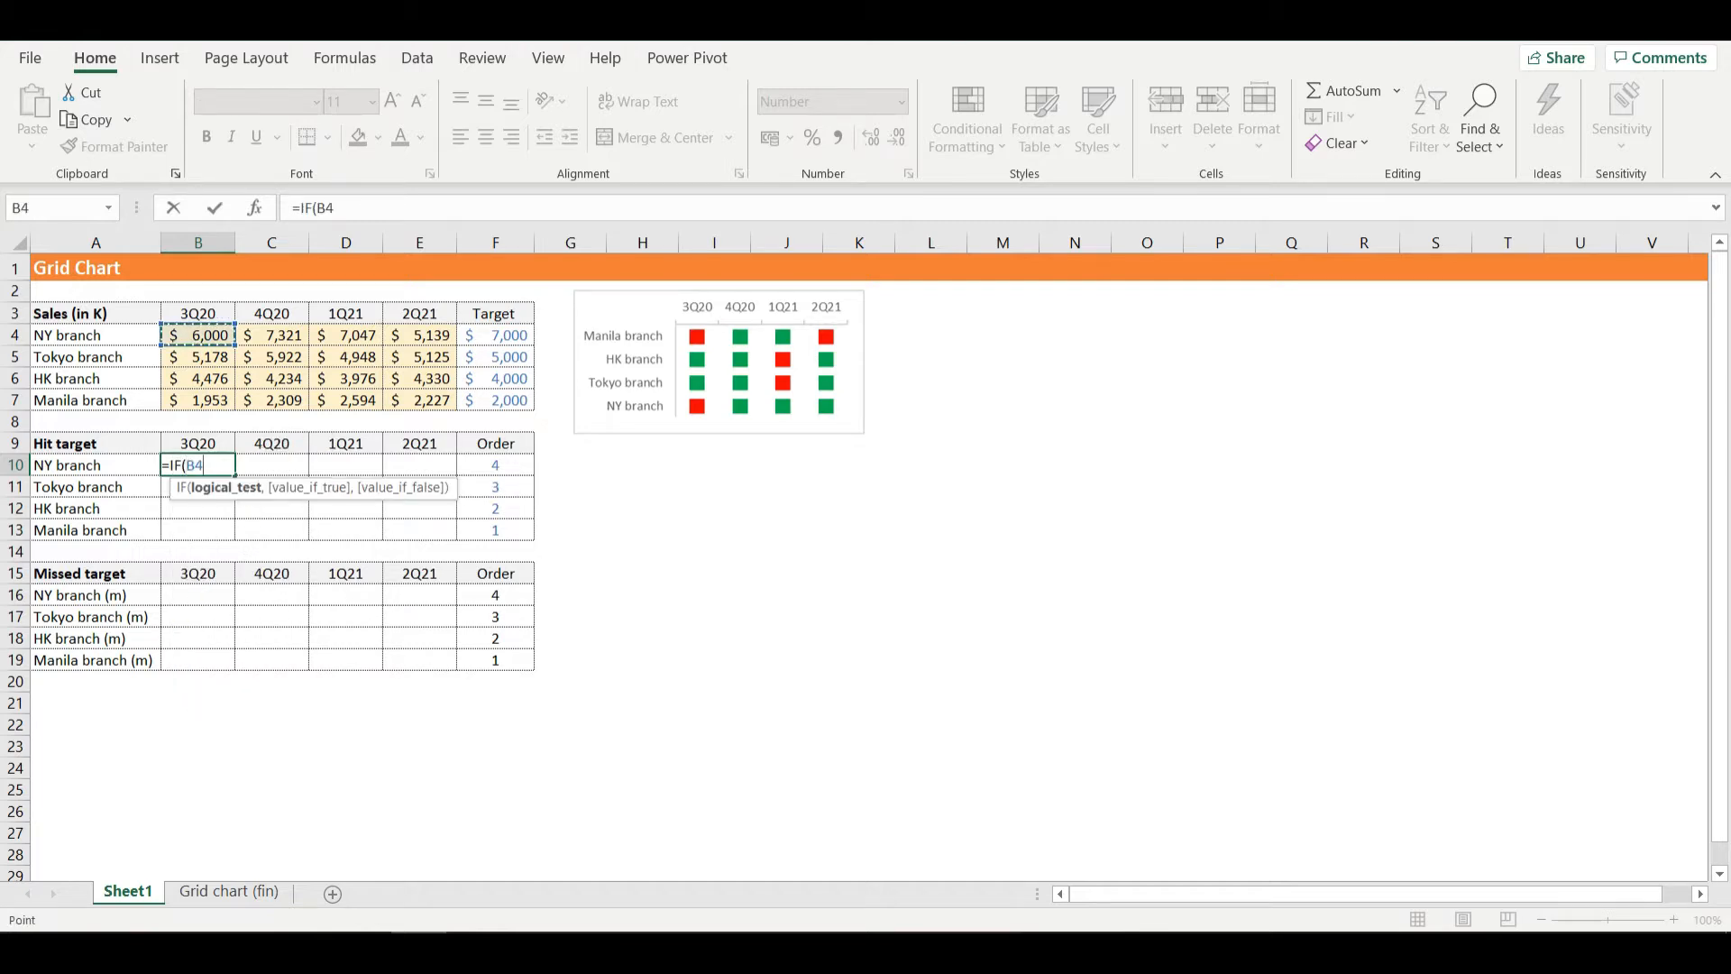
text(>=)
click(495, 357)
click(495, 336)
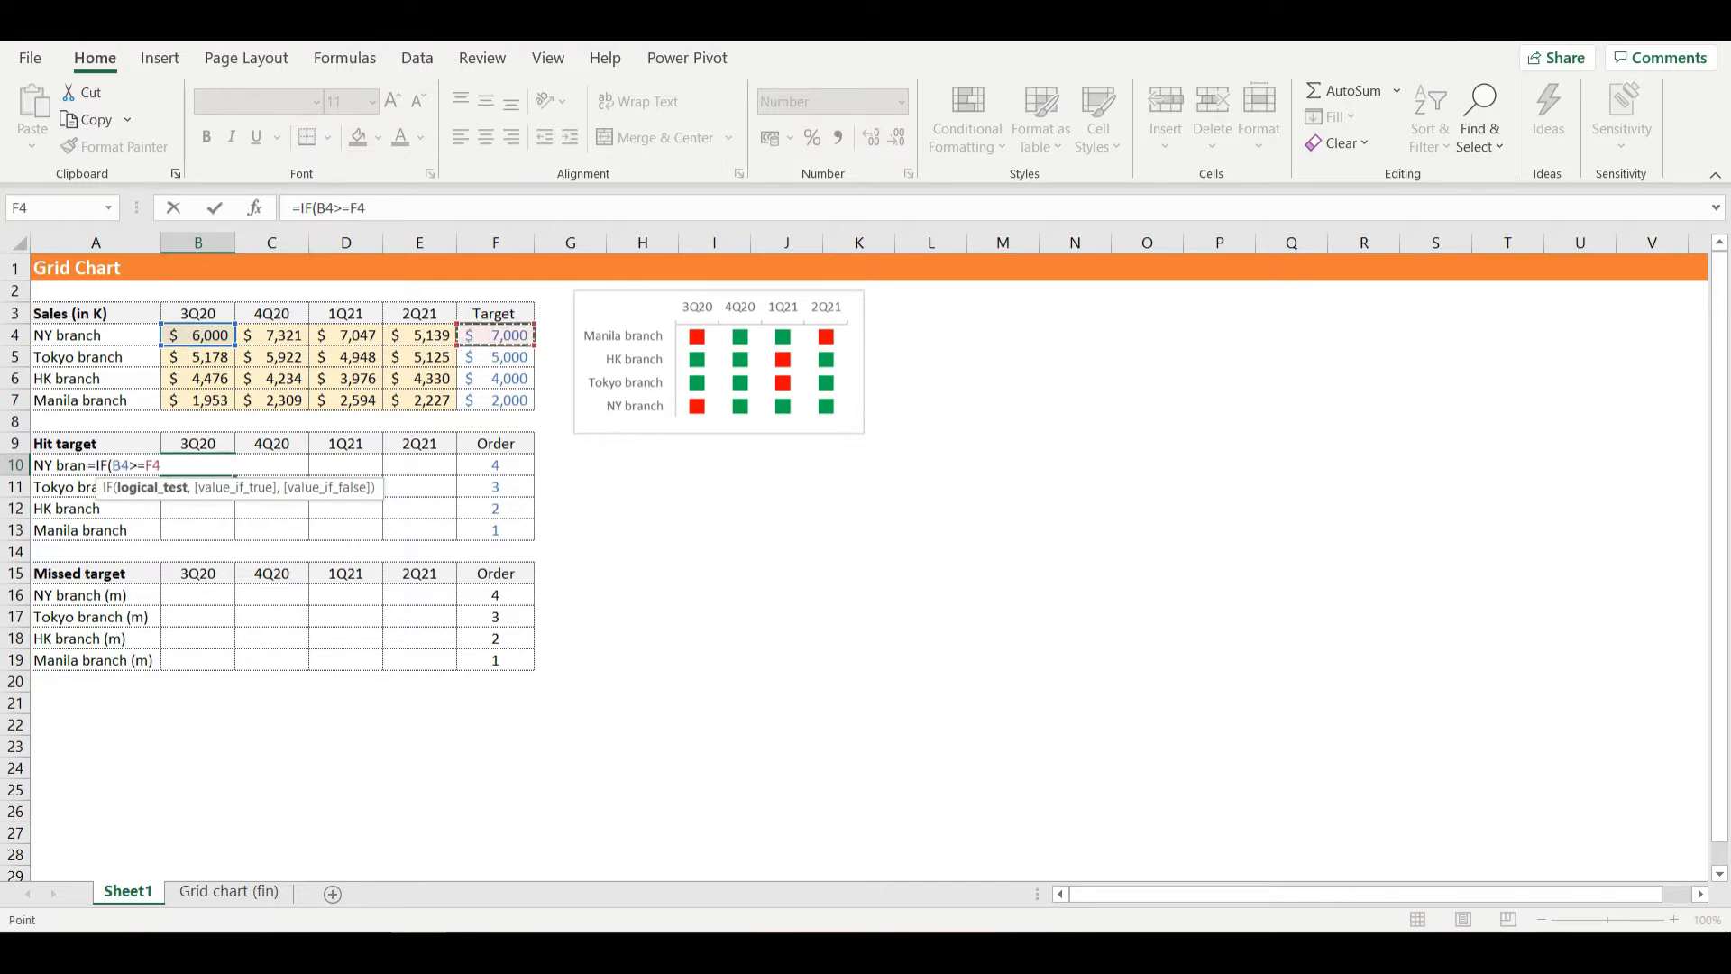
text(,)
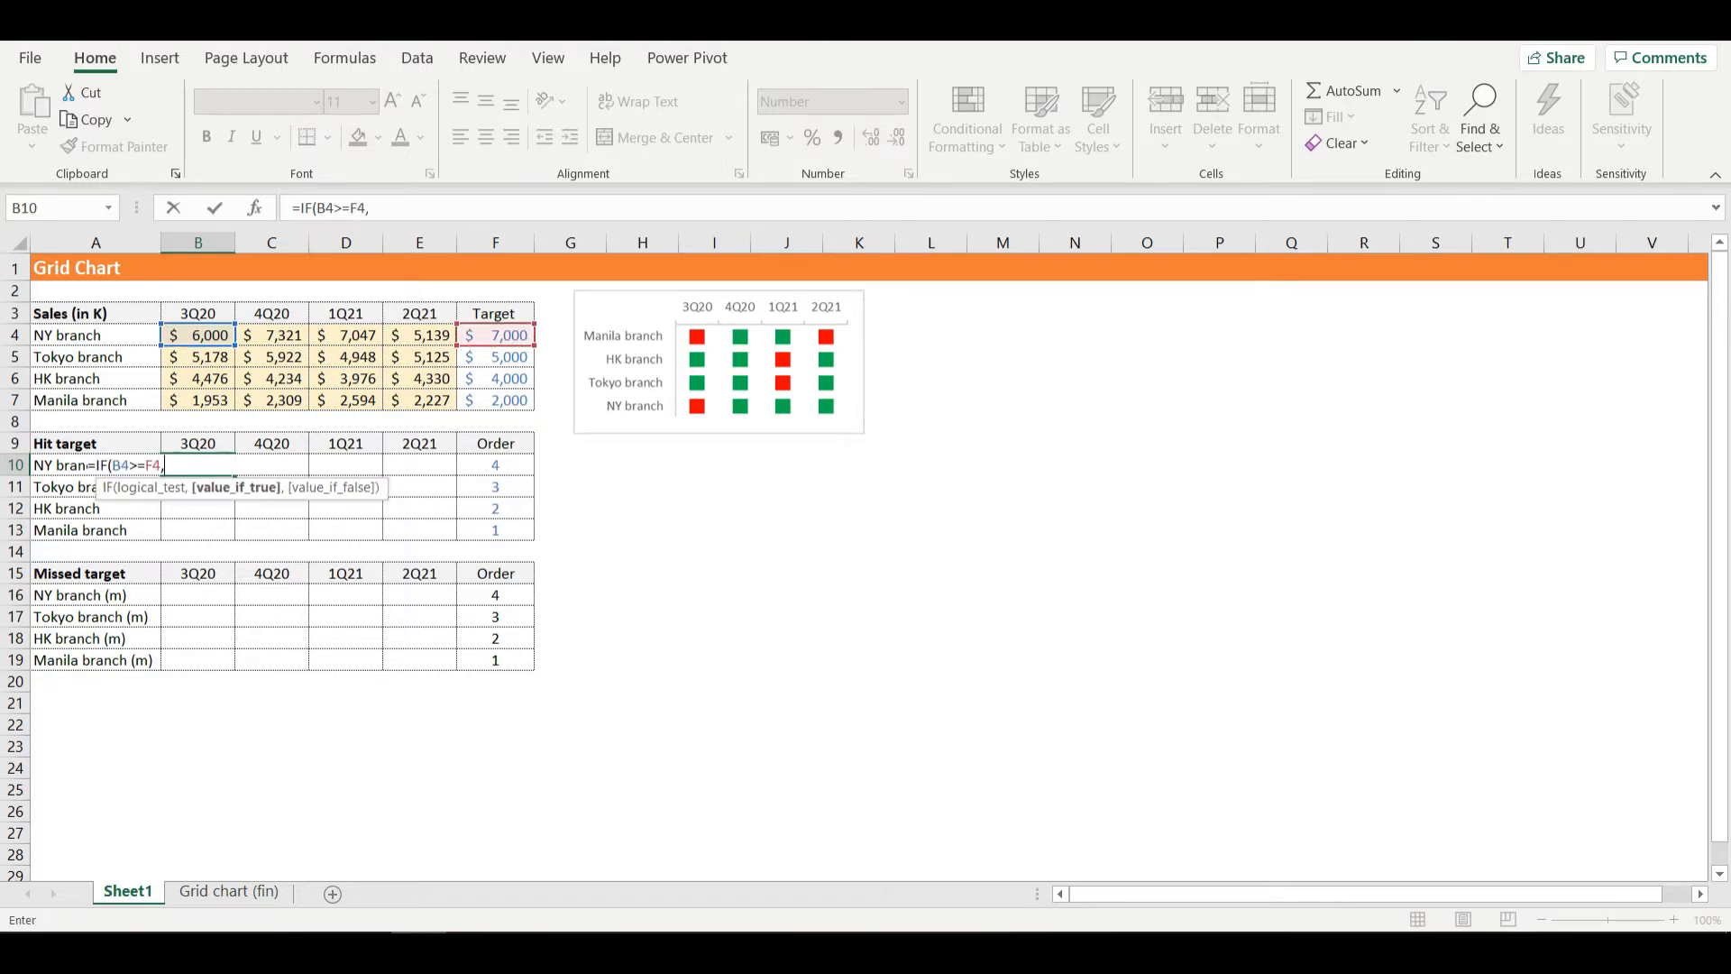
- Add the column-locked $F10 as the value if true and column-lock the target reference in the test as $F4
click(495, 465)
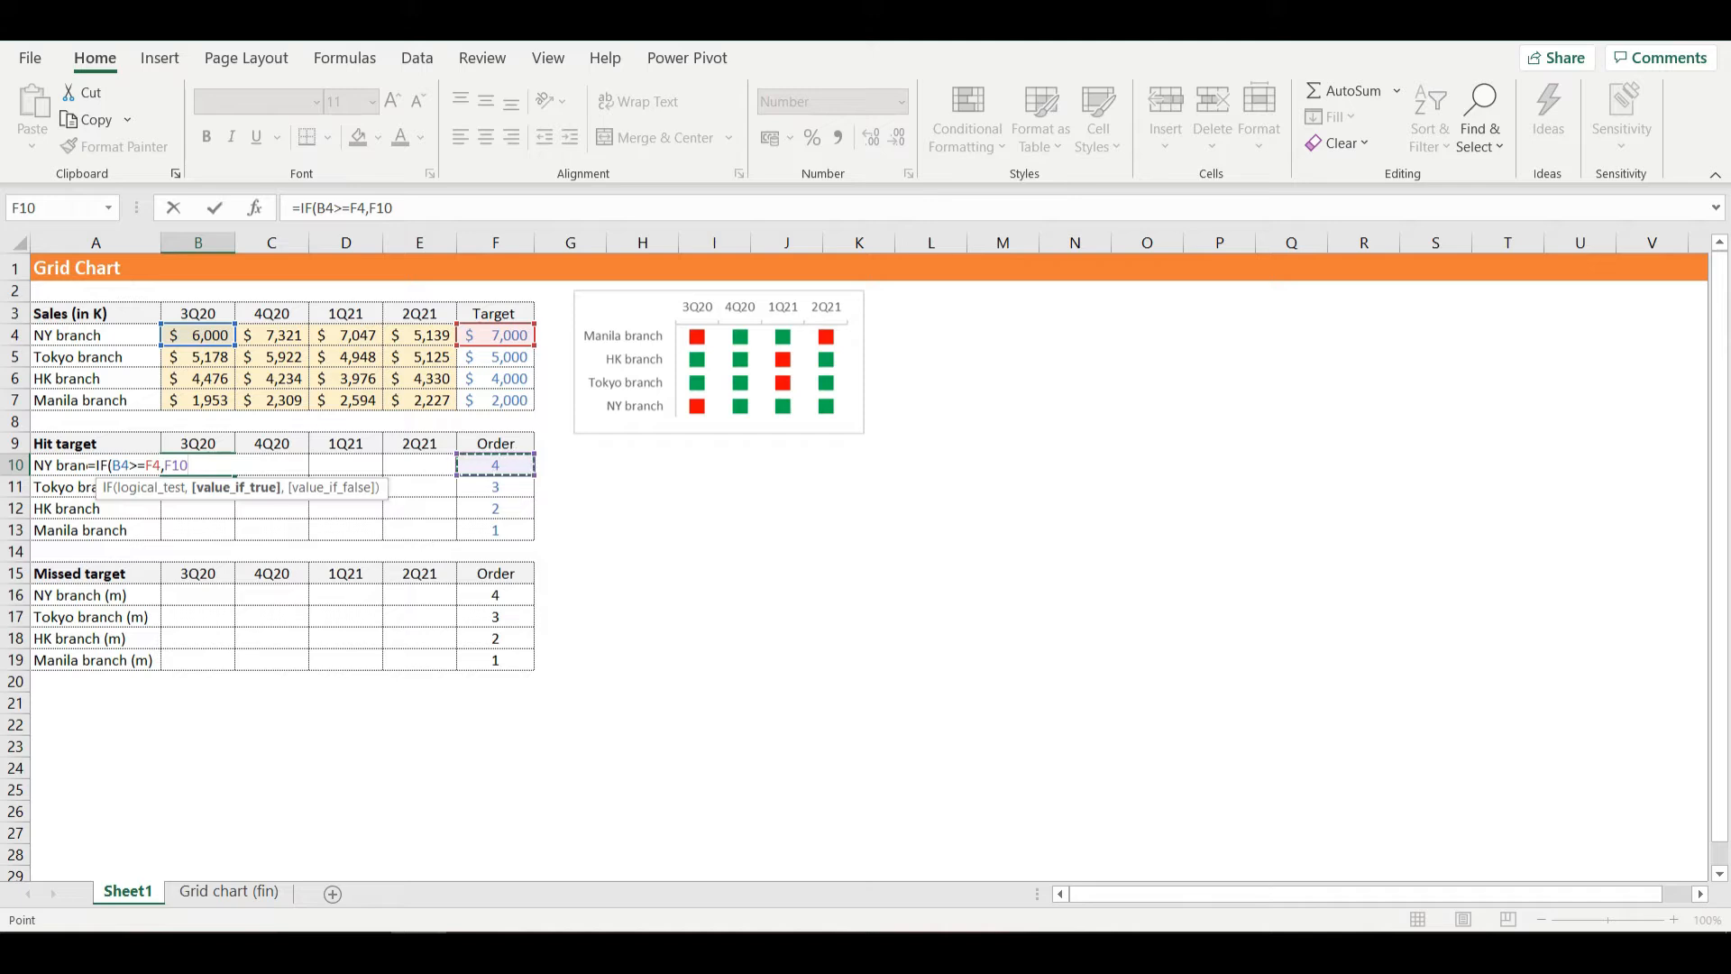
key(F4)
key(F4)
key(F4)
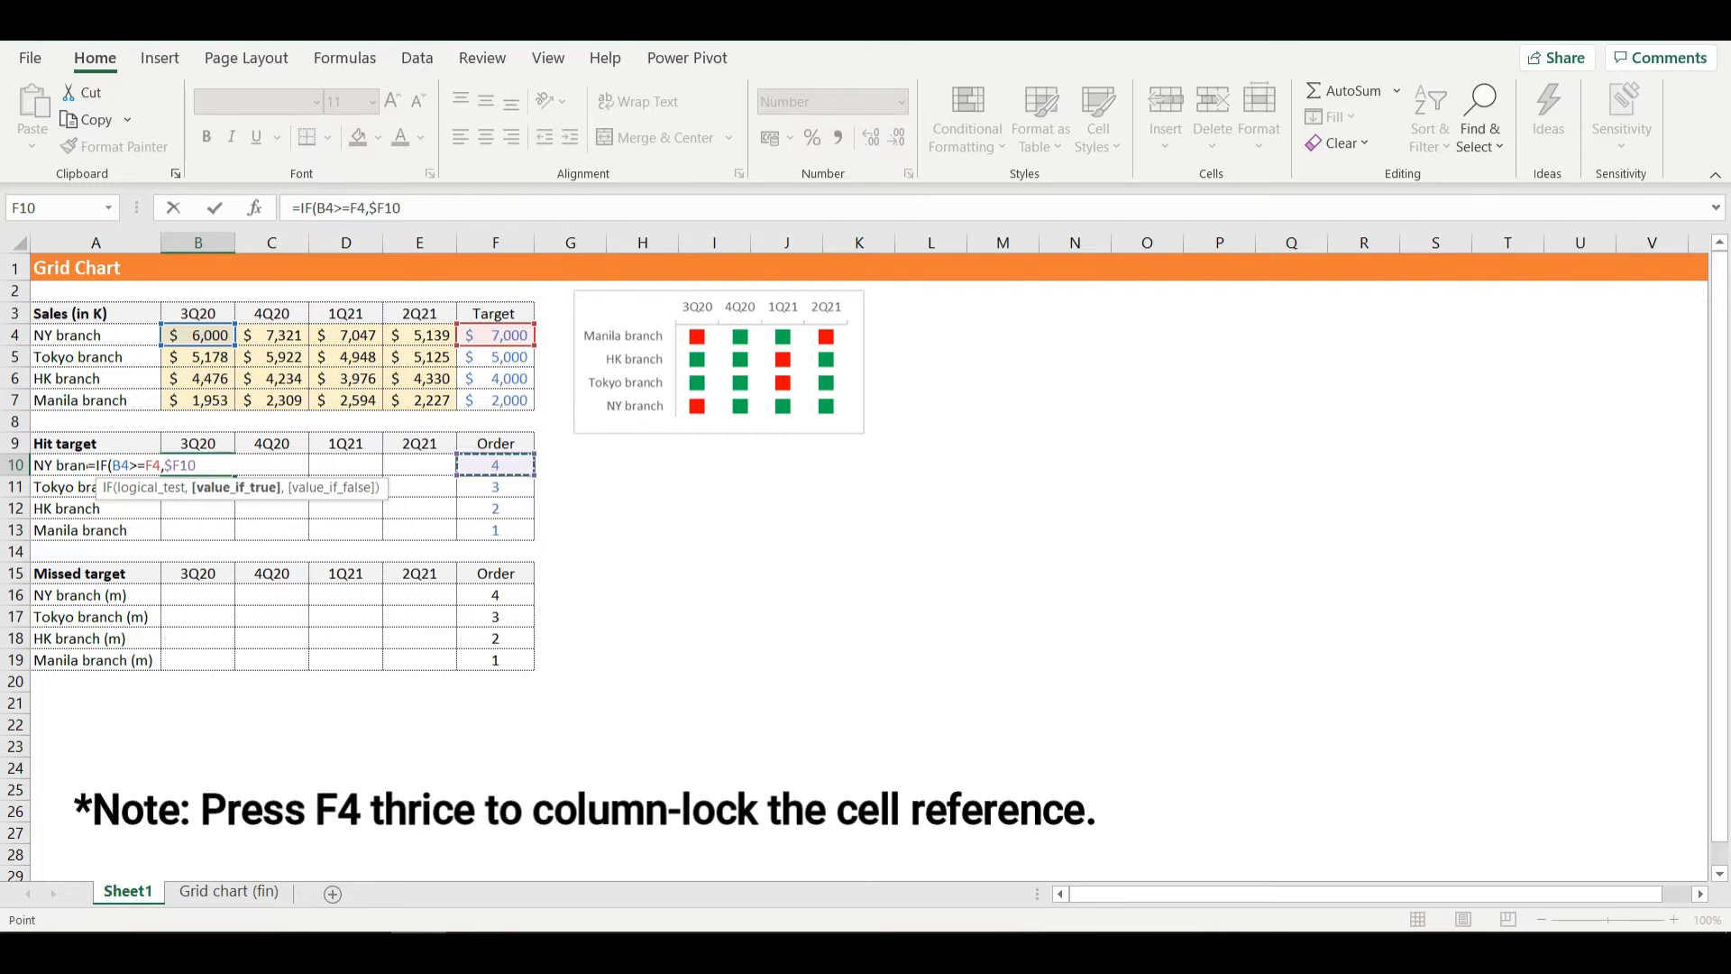
text(,)
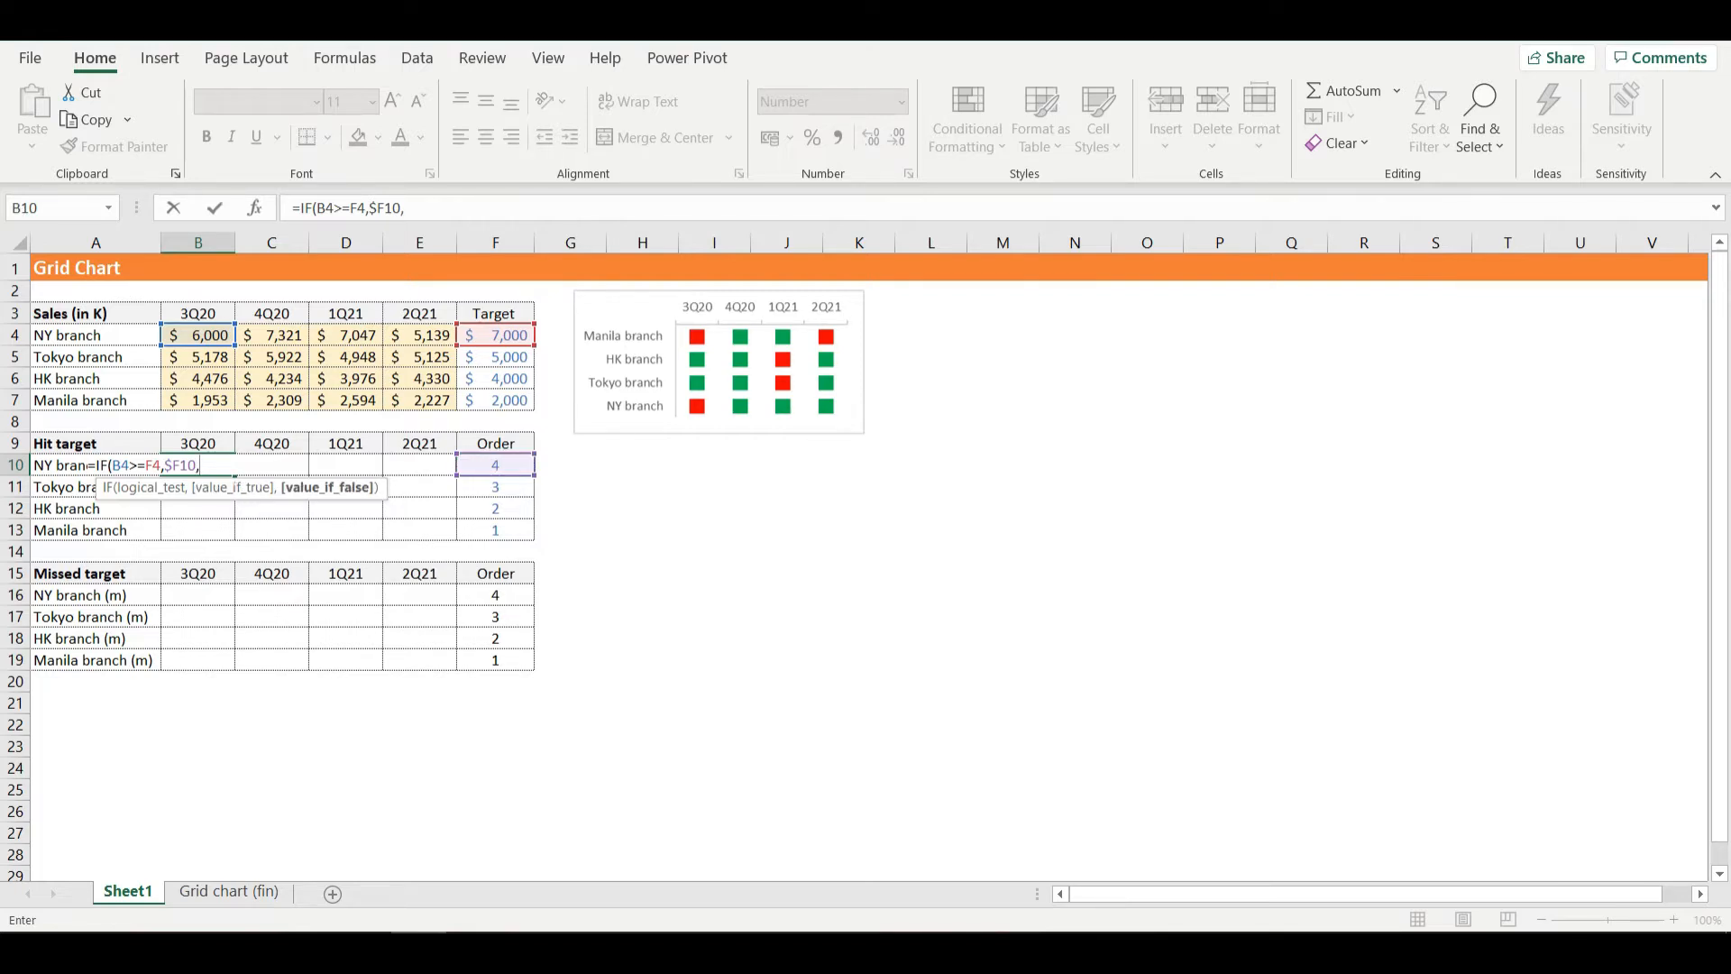
click(152, 465)
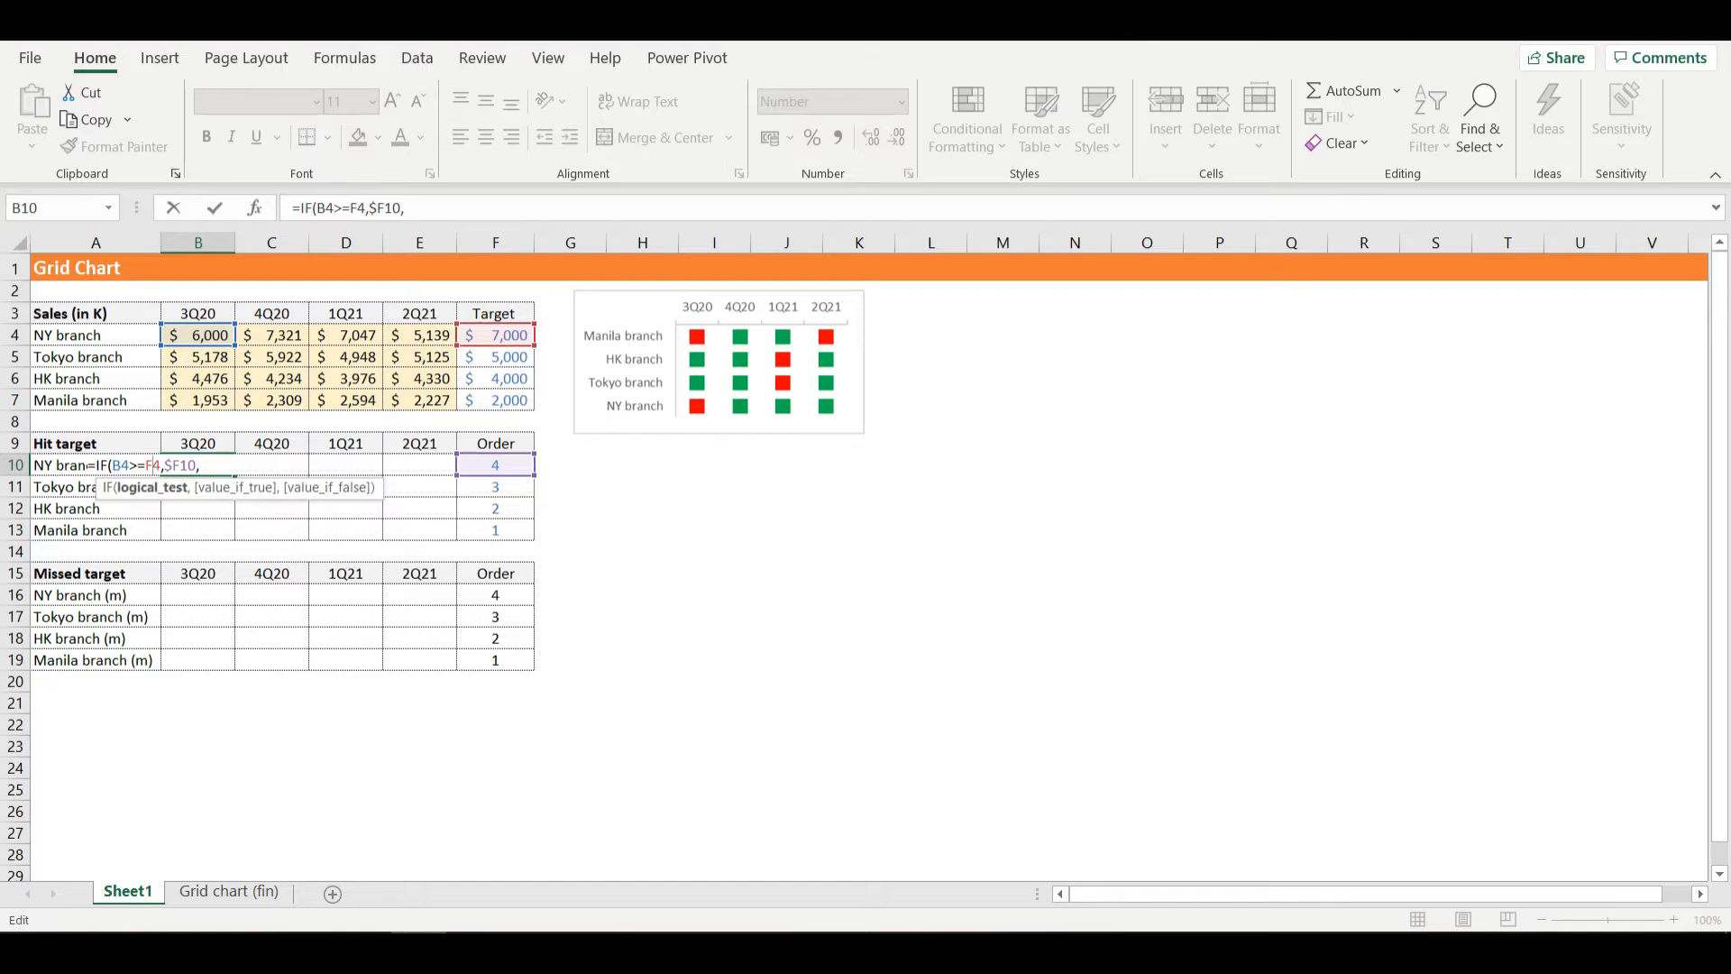
key(F4)
key(F4)
key(F4)
click(209, 465)
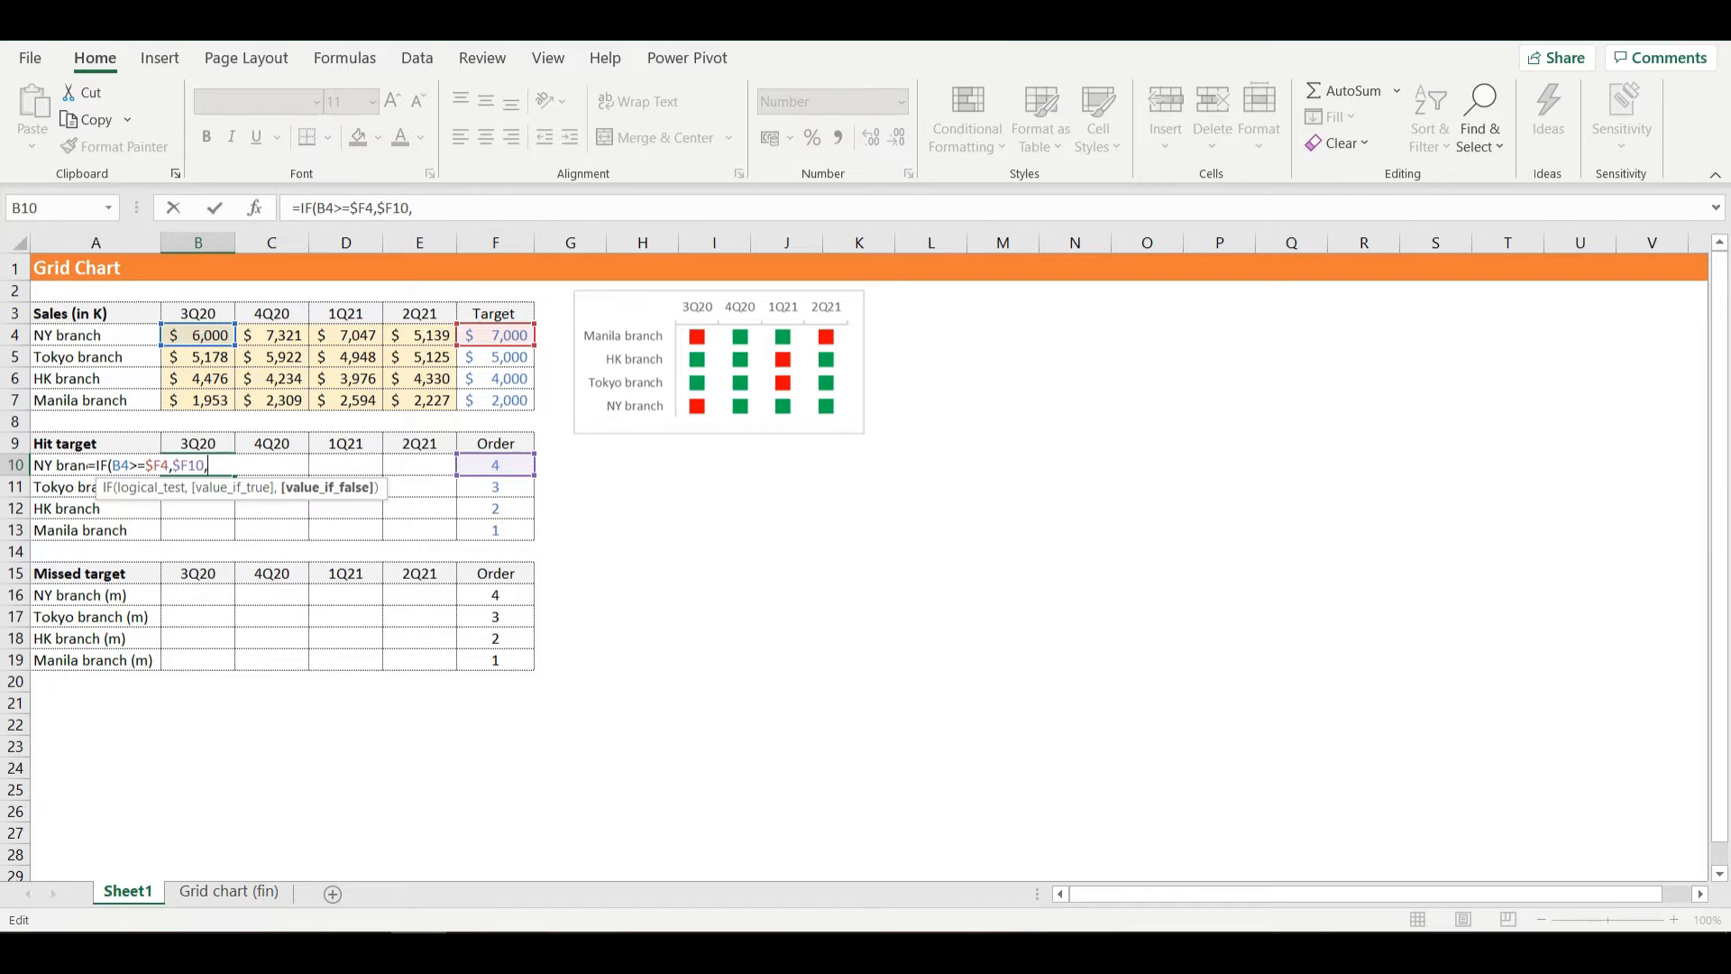
- Complete the B10 formula with ERROR.TYPE(7) as the value if false and enter it
text(er)
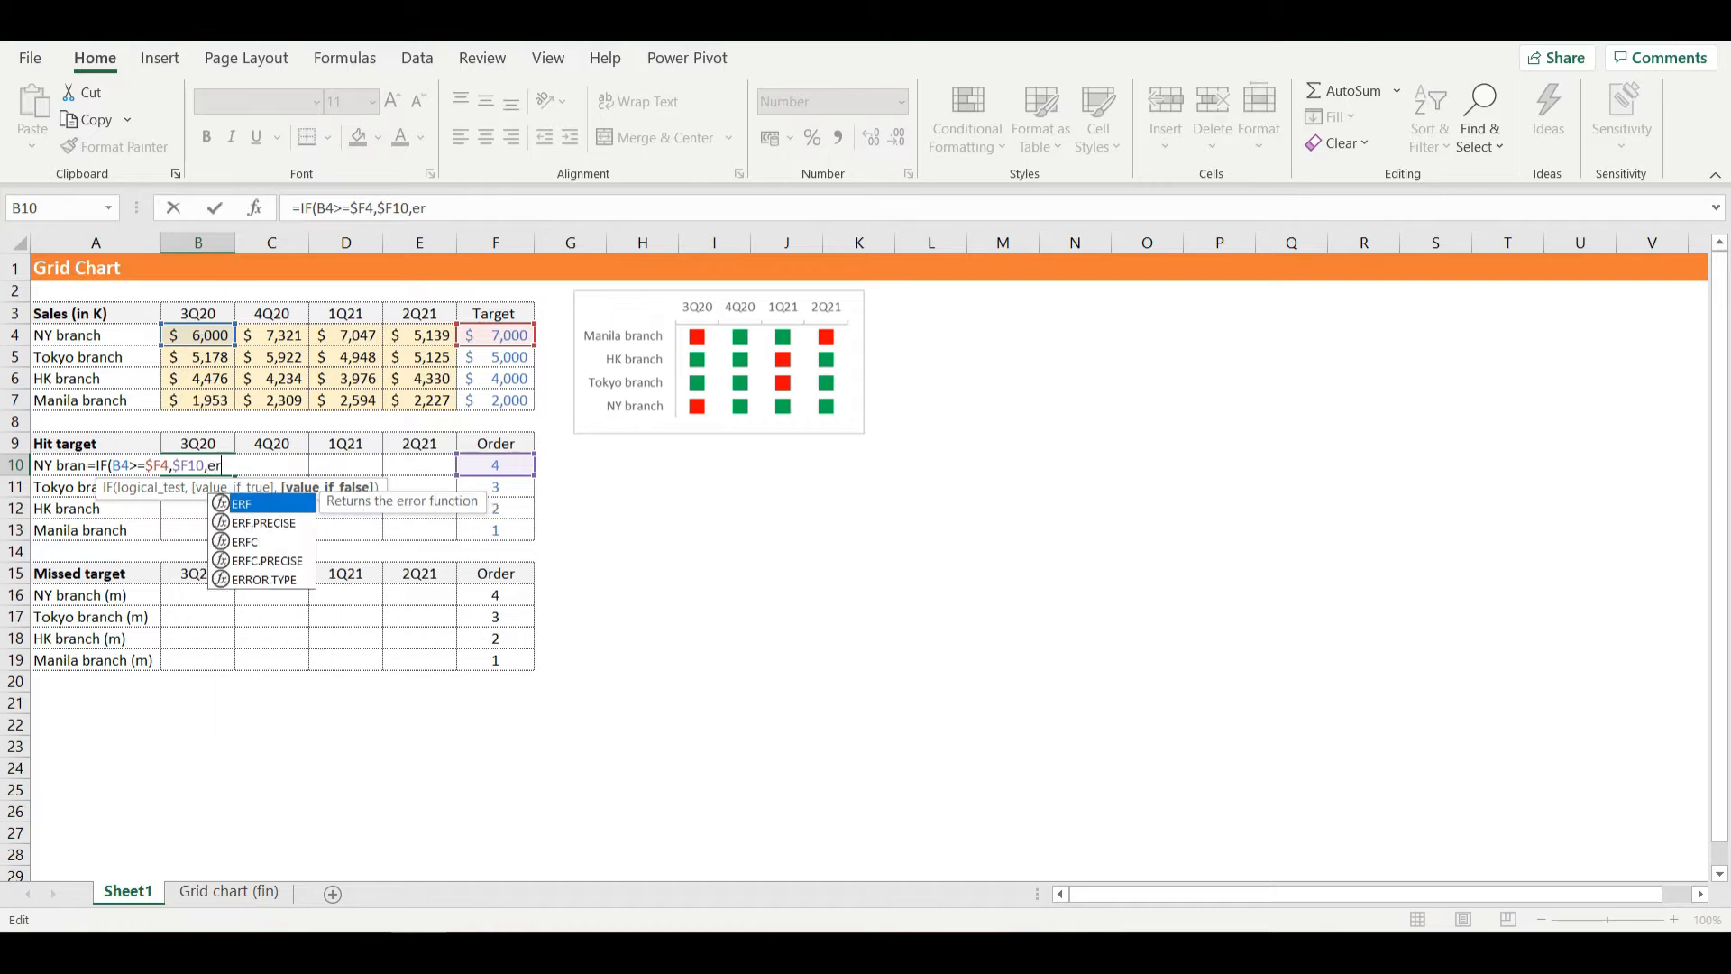
text(ROR.TYPE()
key(Tab)
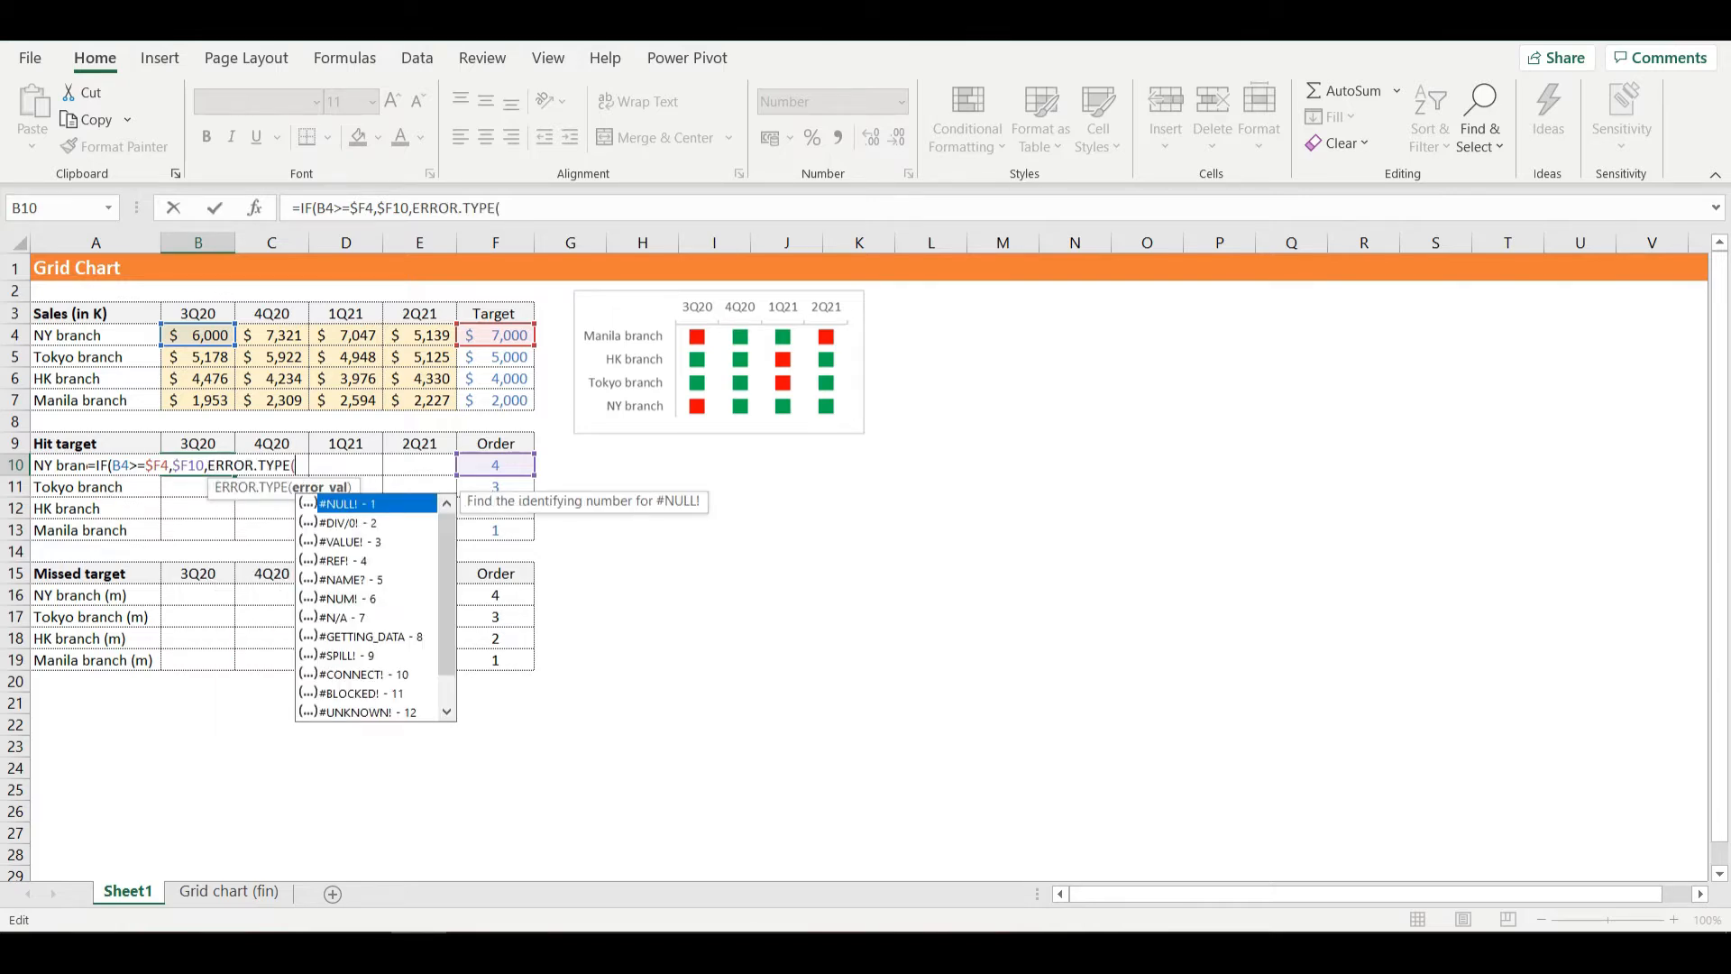
text(7)))
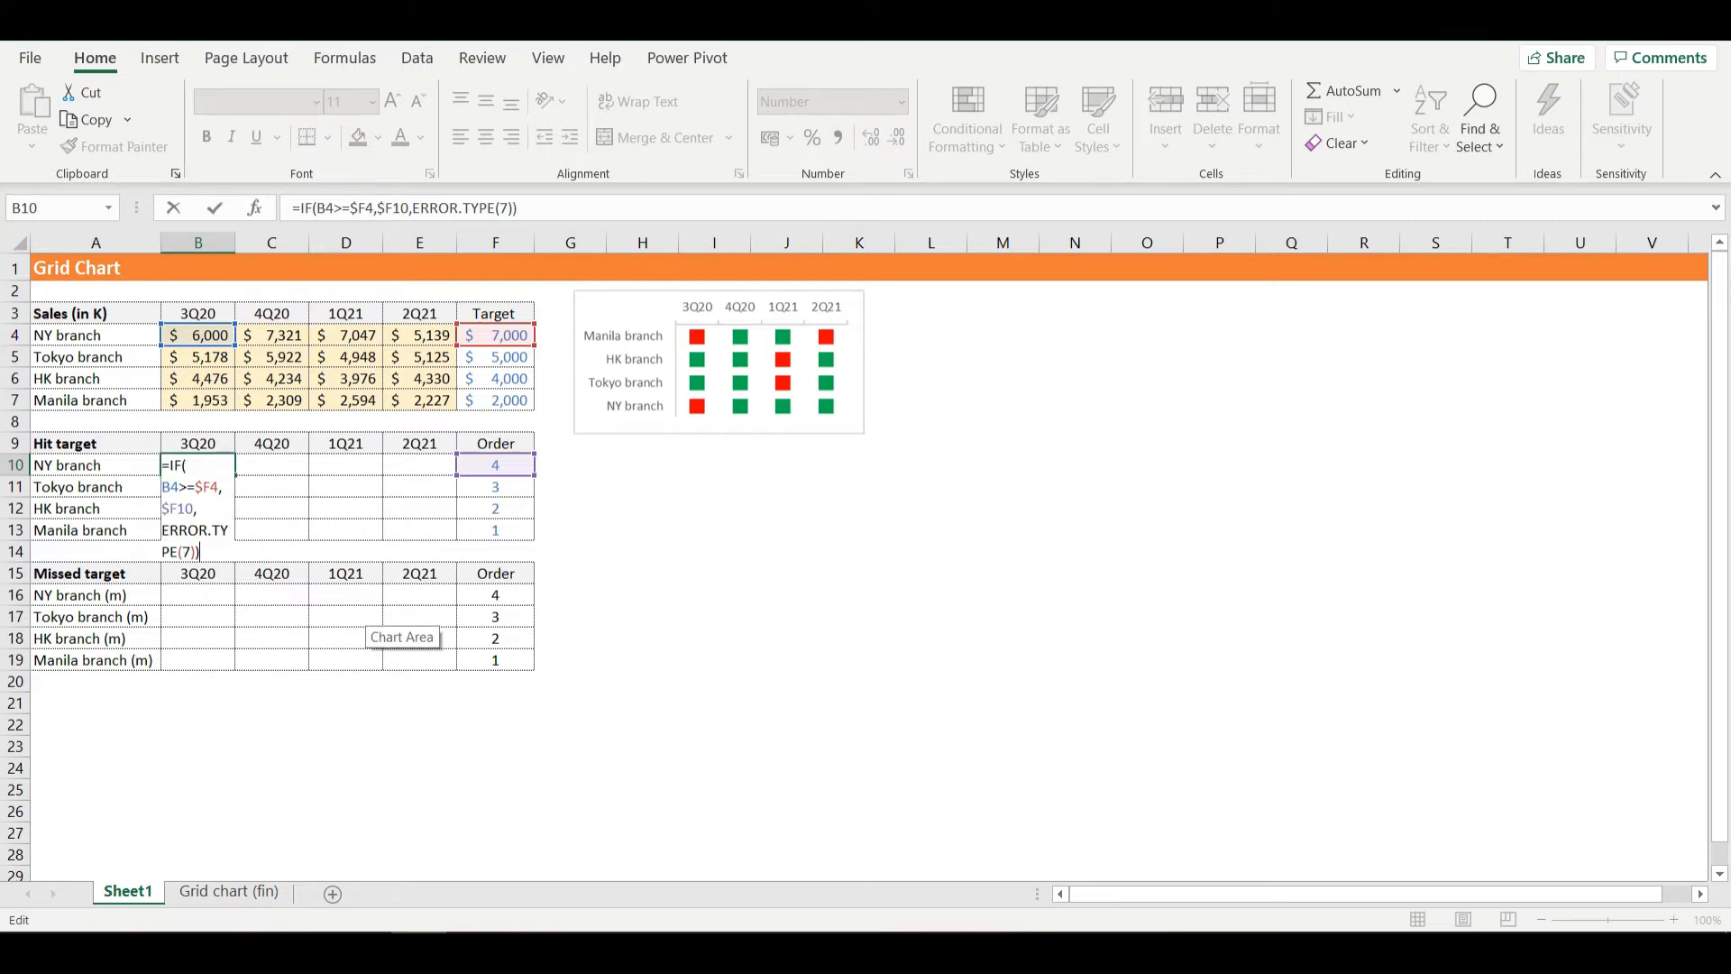
key(Return)
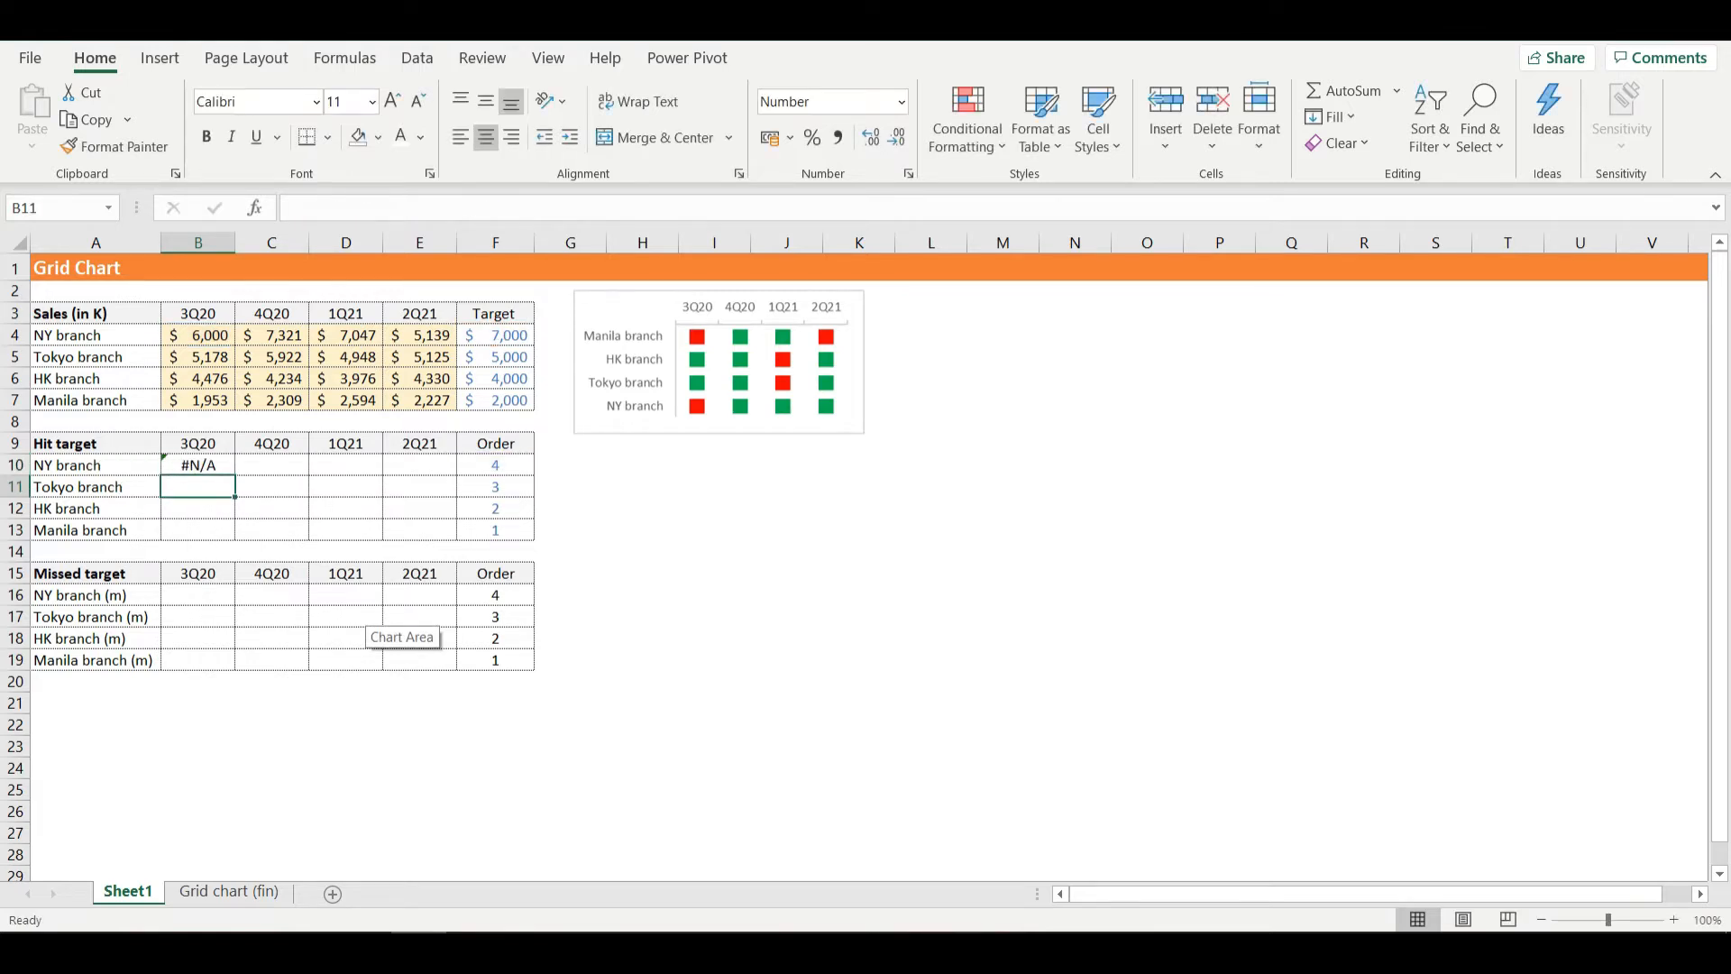
- Fill the B10 formula down to row 13 and across to column E of the Hit target table
click(197, 465)
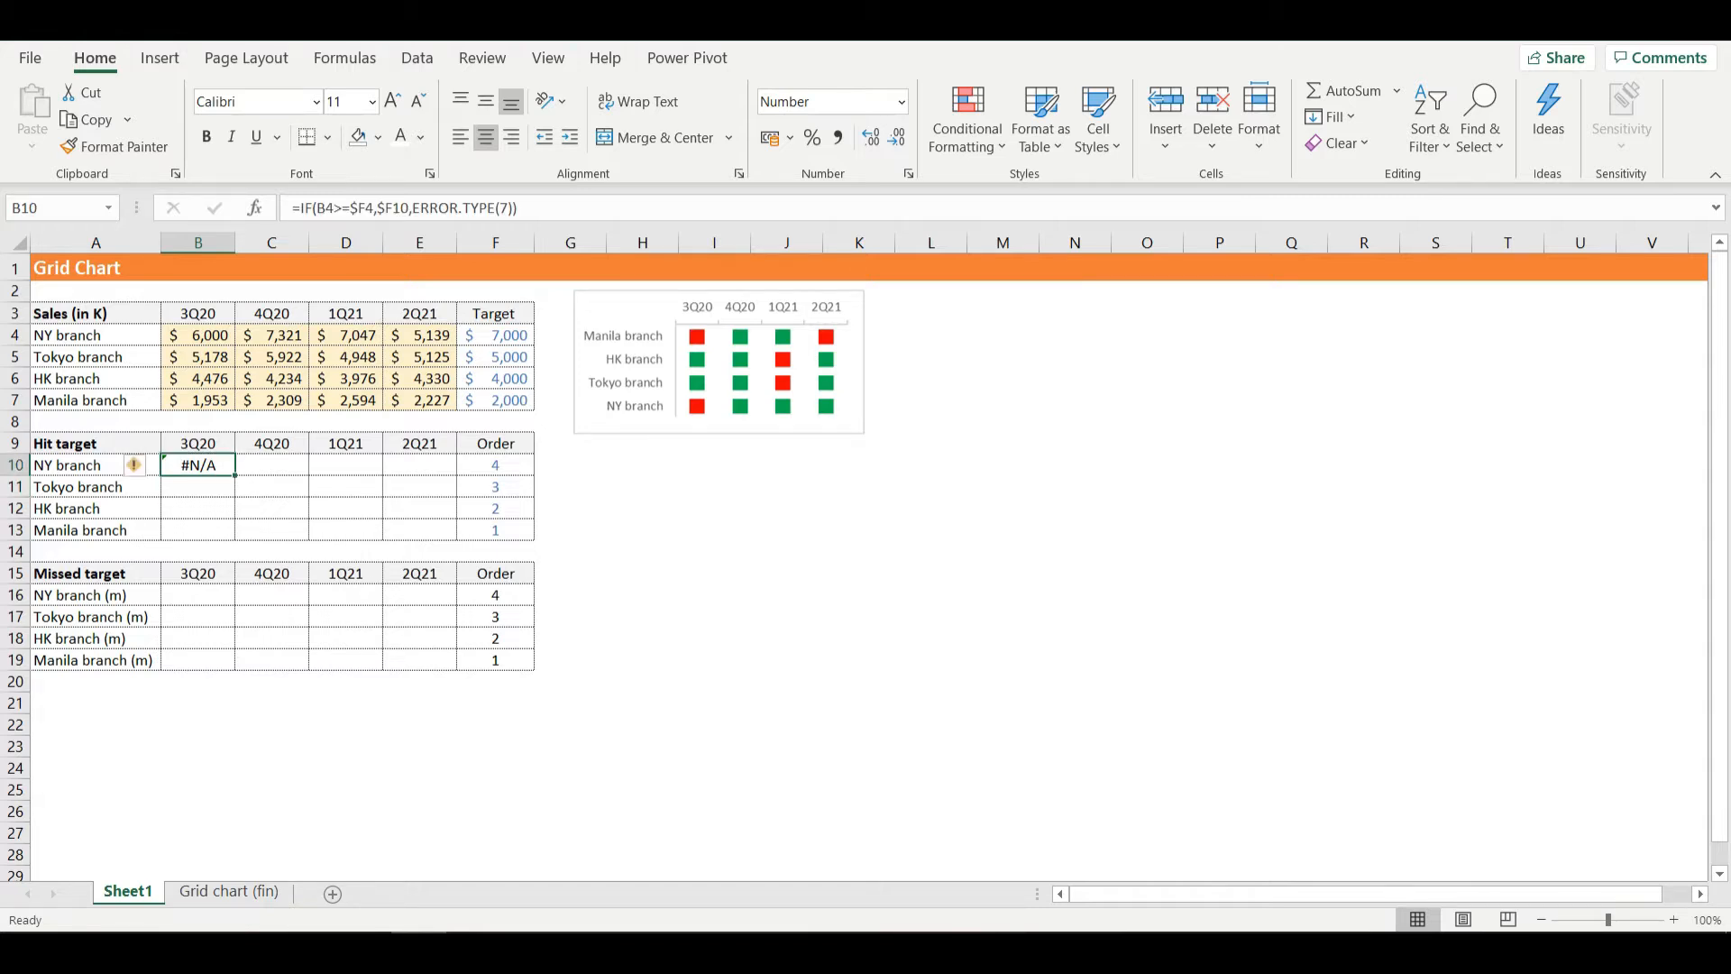
click(197, 336)
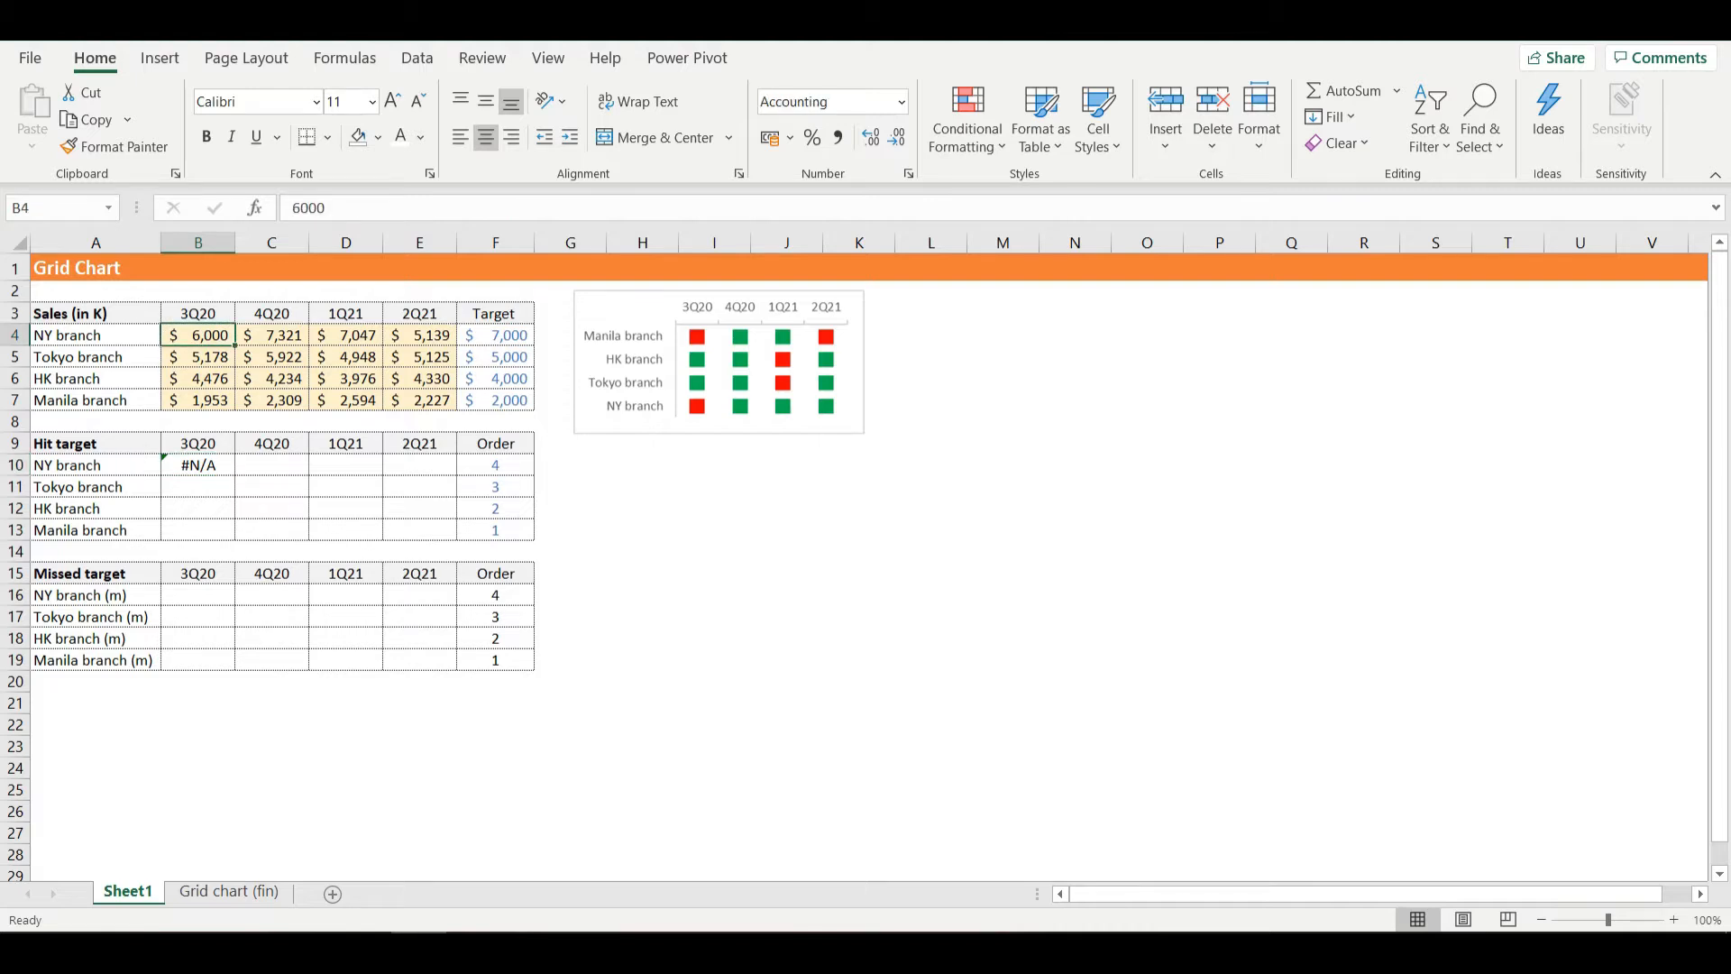
click(197, 465)
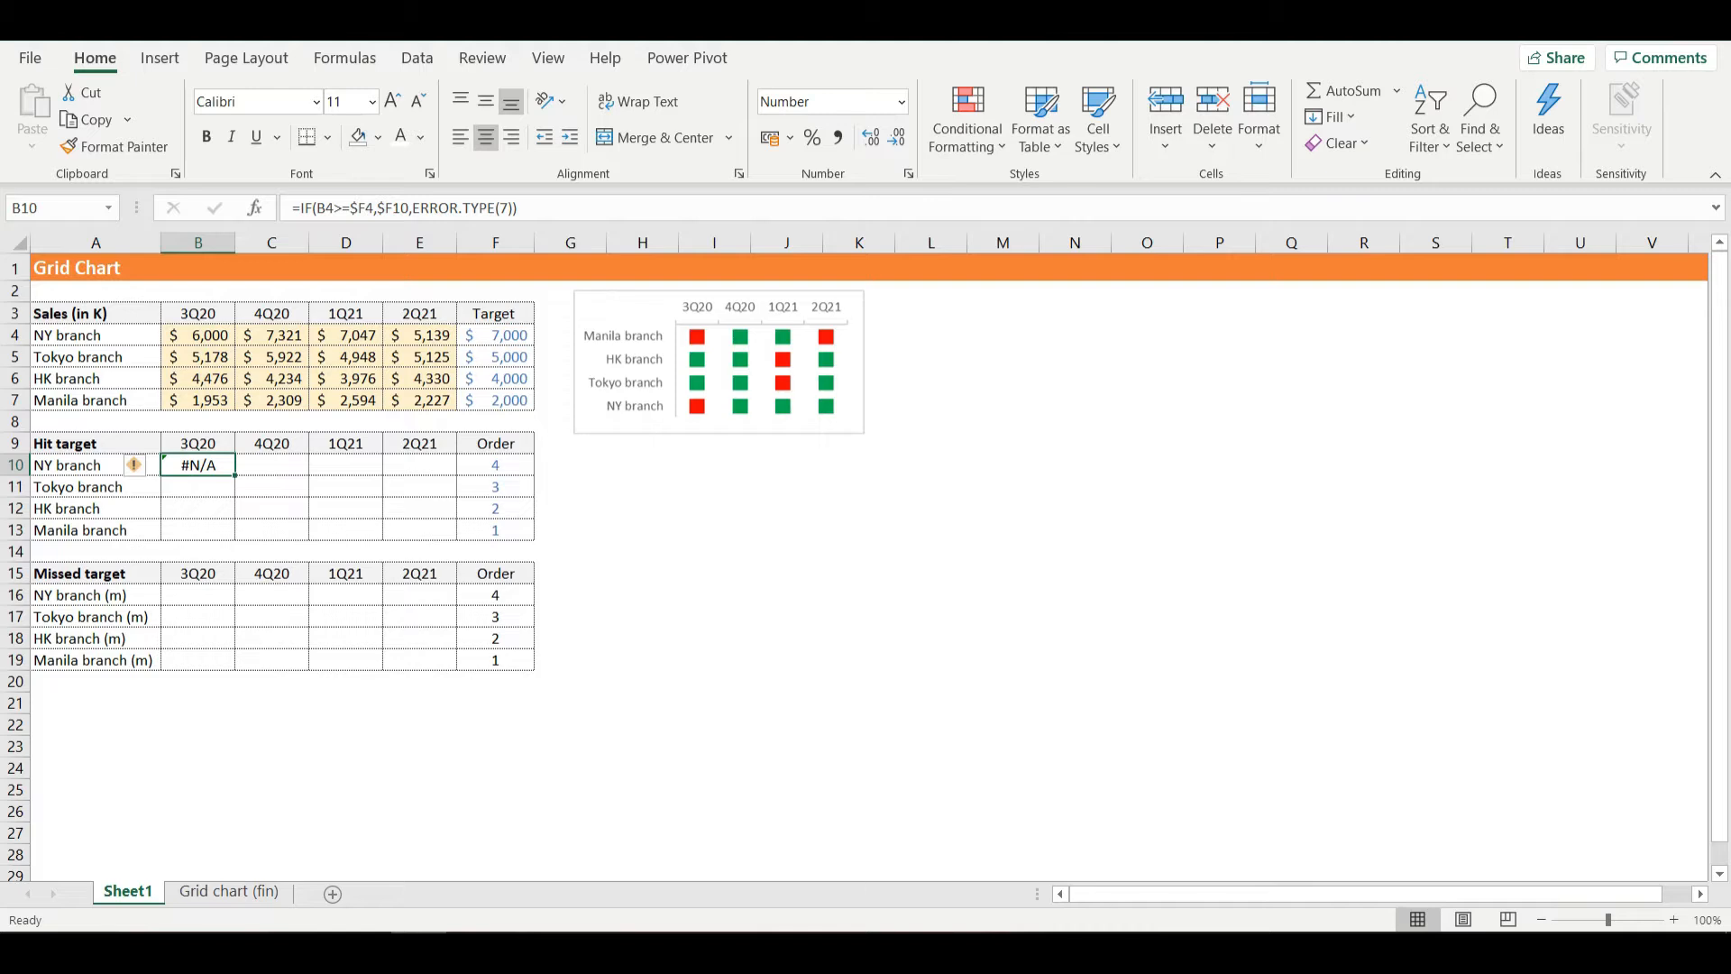
drag(235, 475, 234, 539)
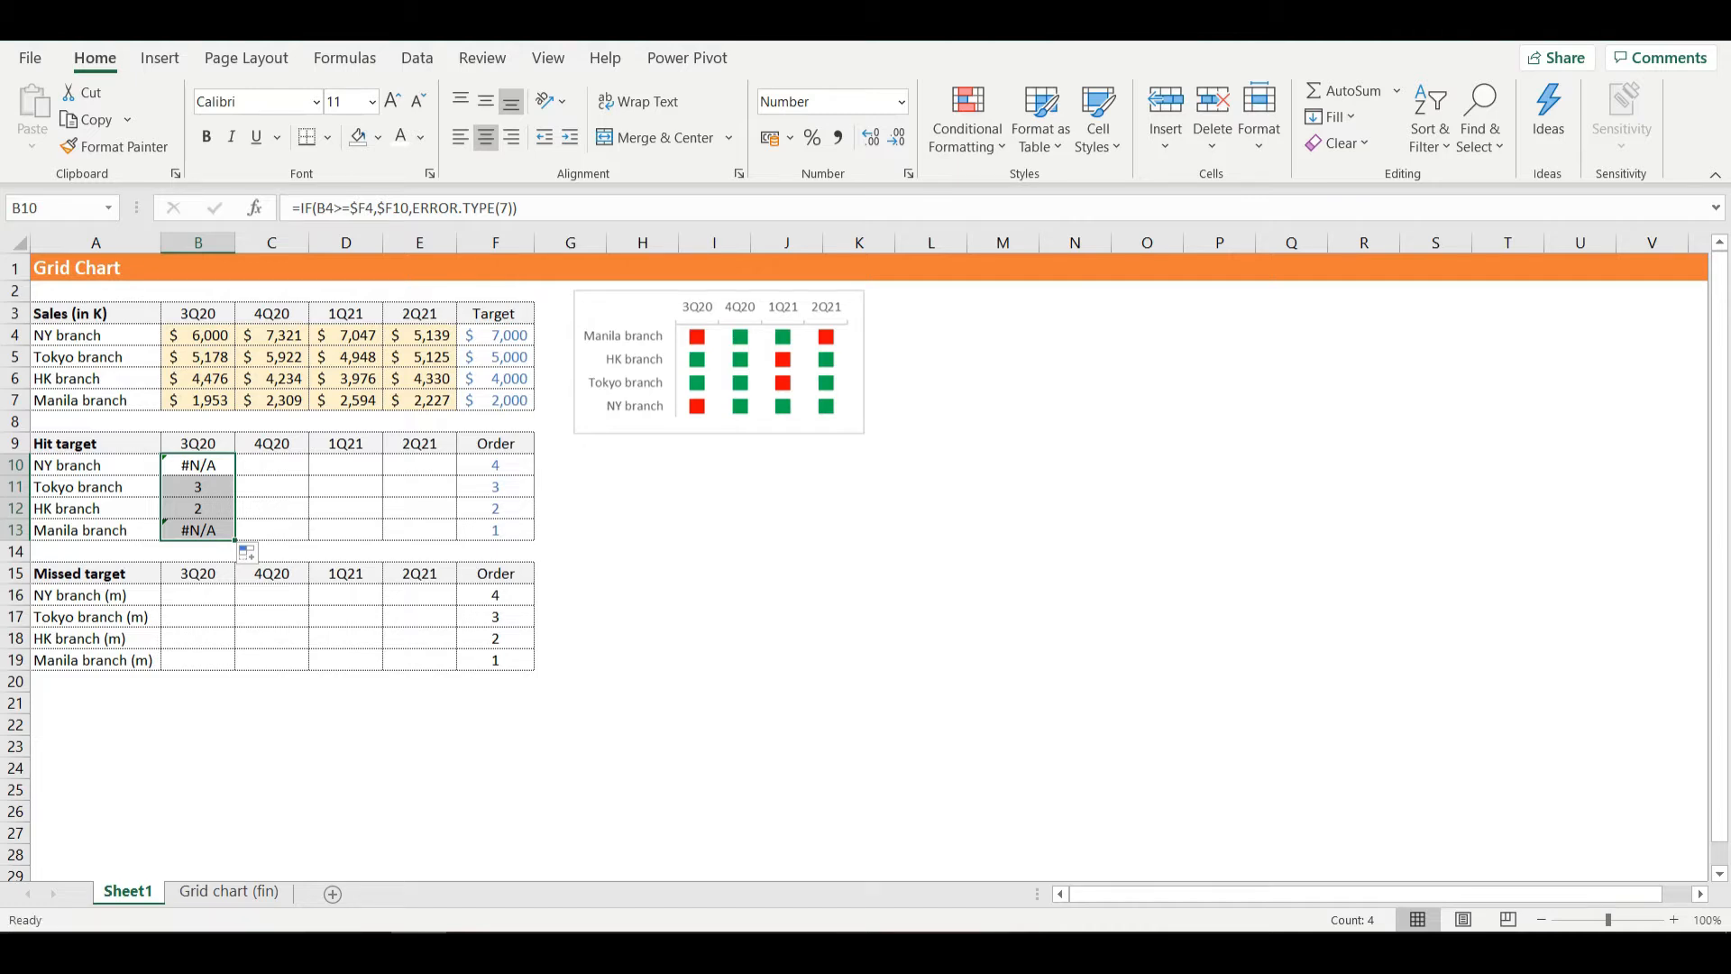
drag(234, 539, 456, 539)
click(419, 531)
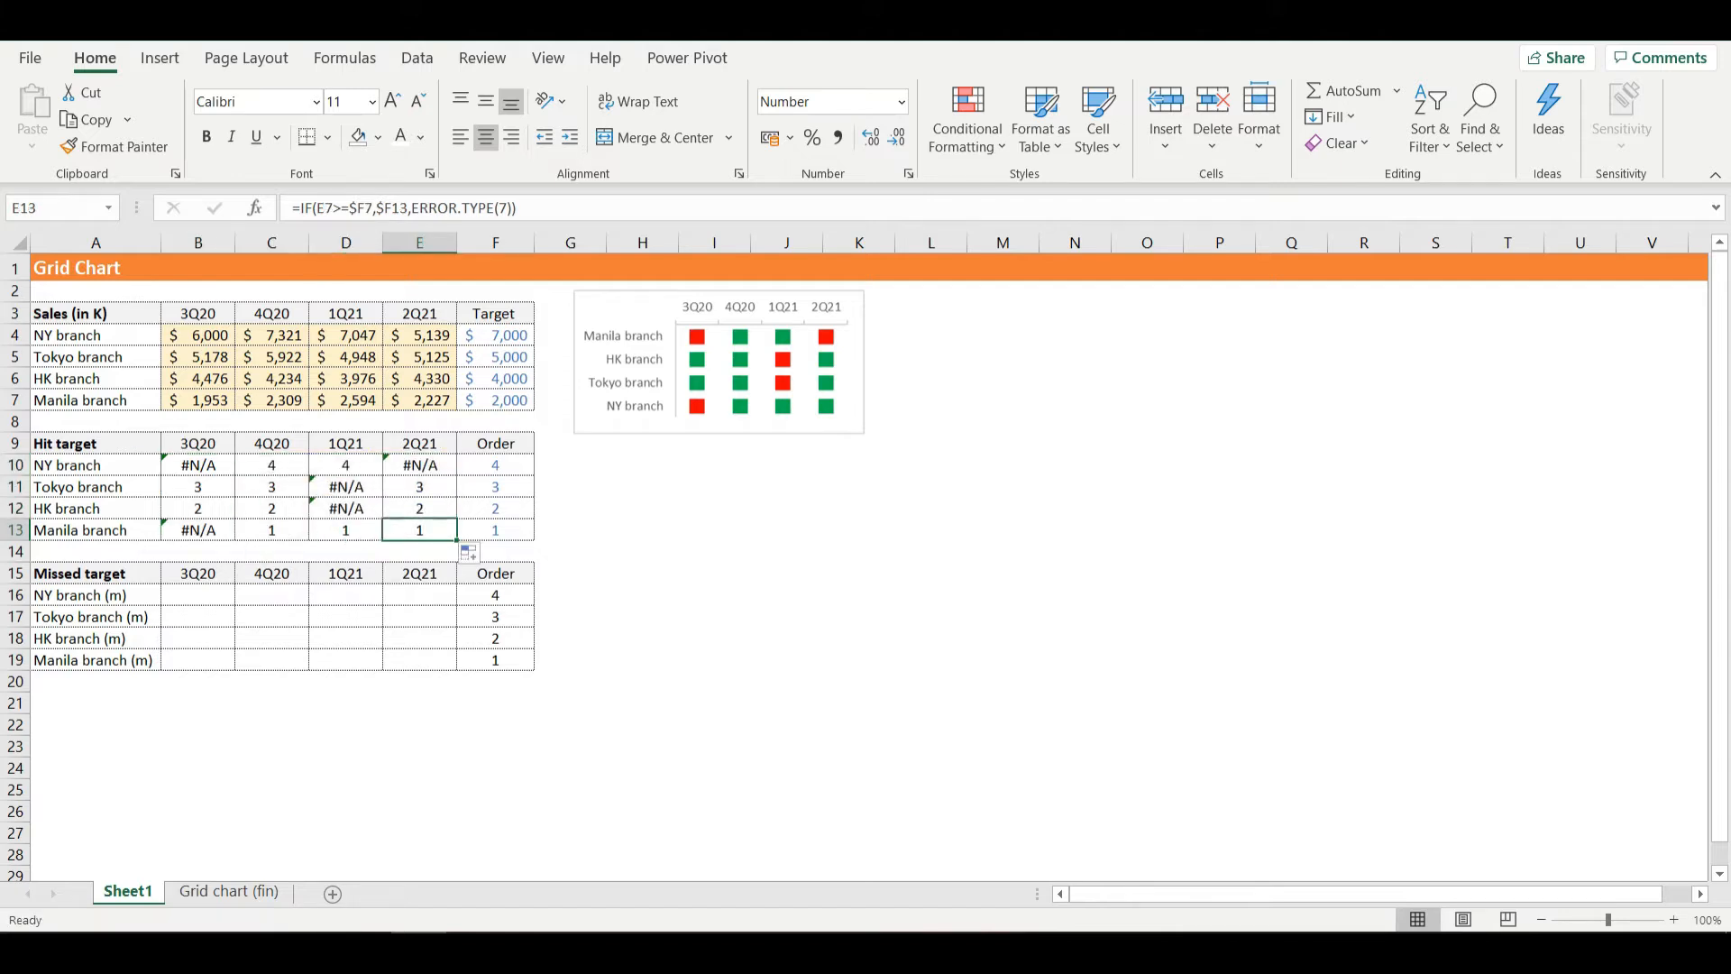
- Begin an IF formula in cell B16 of the Missed target table with the logical test B4<$F4, column-locking the target reference
click(198, 595)
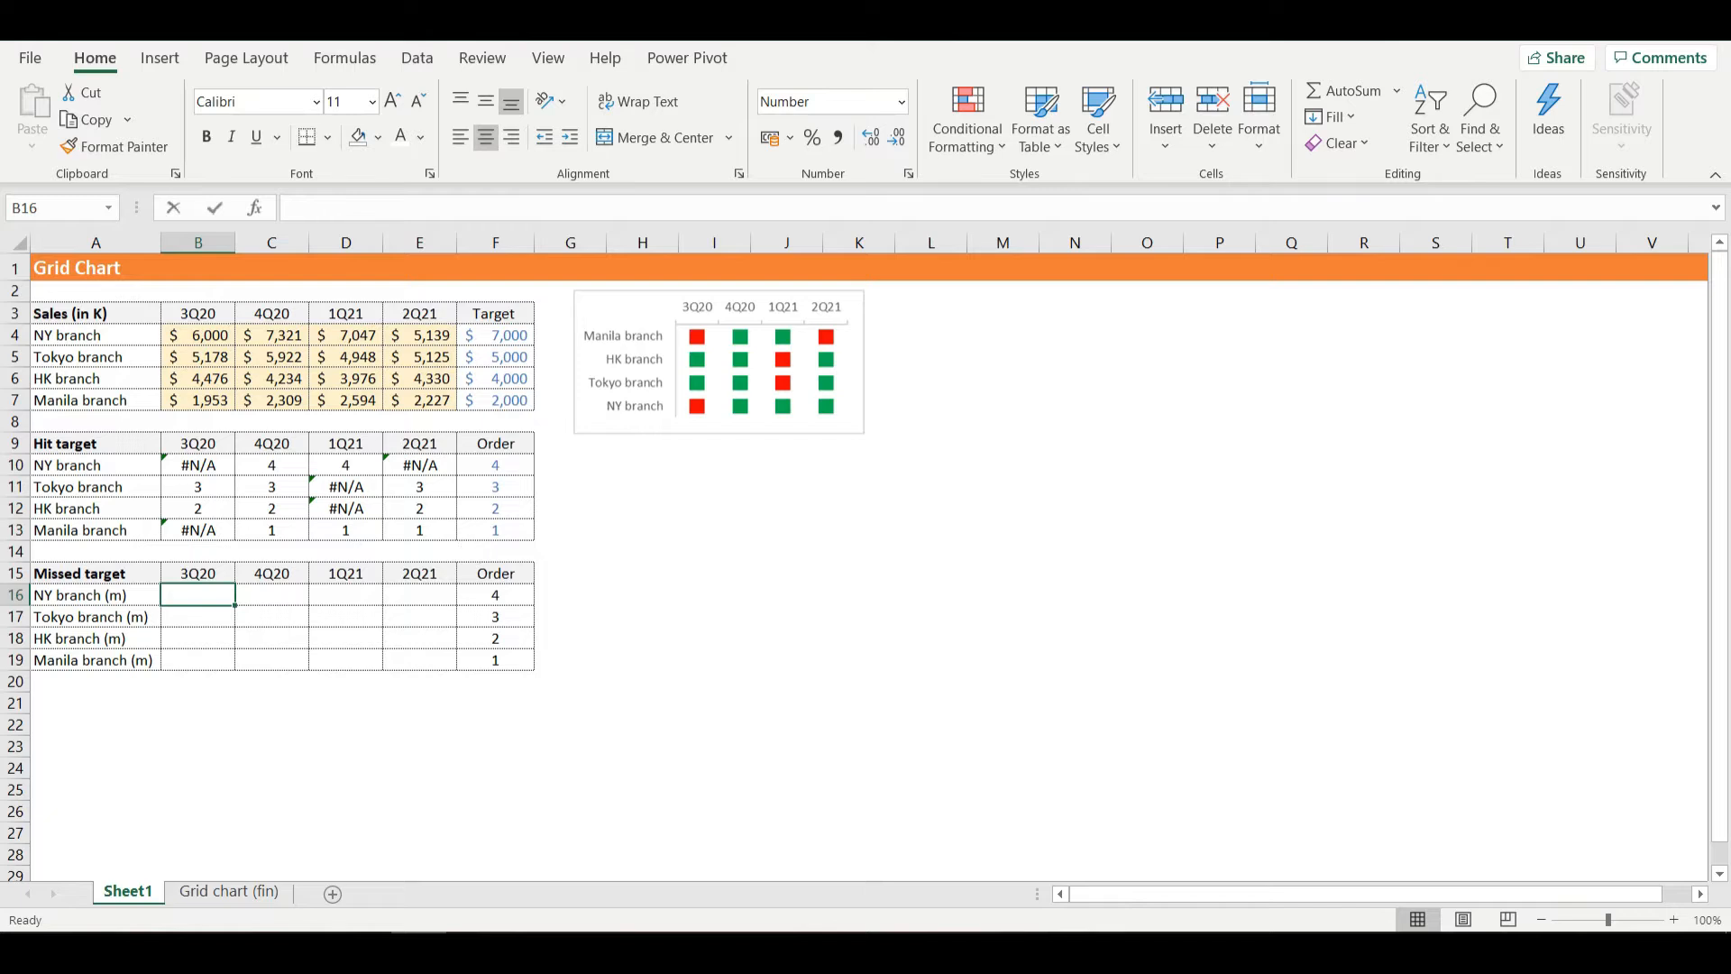
text(=)
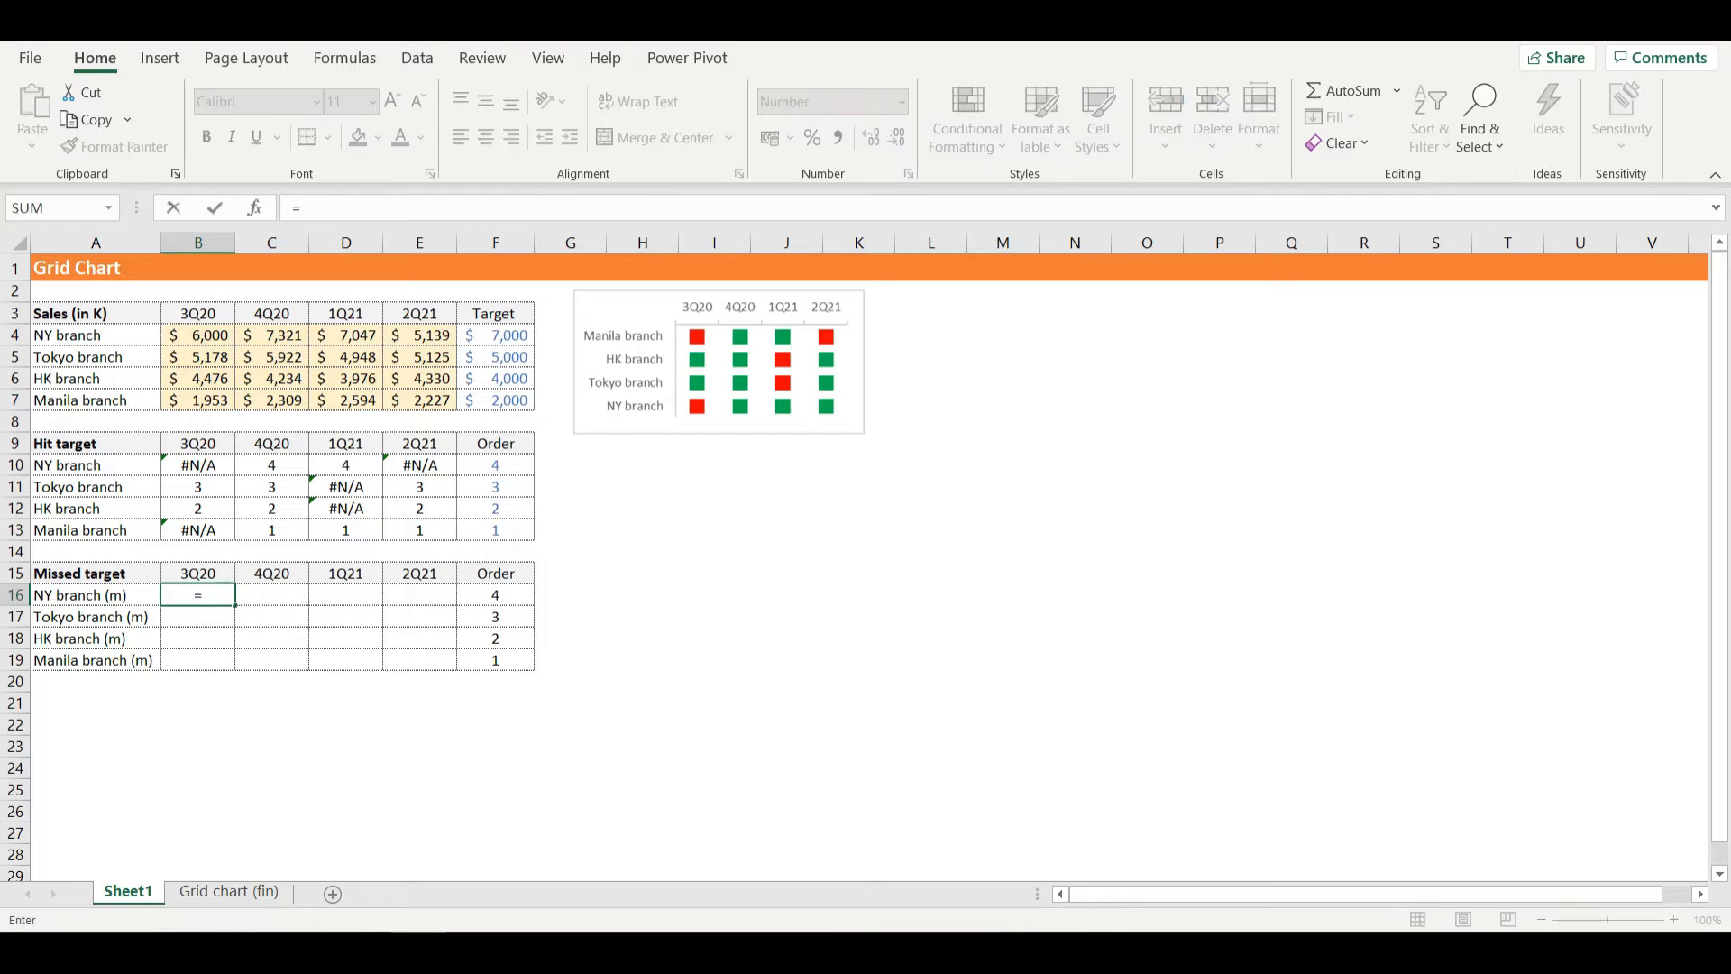
text(if)
key(Tab)
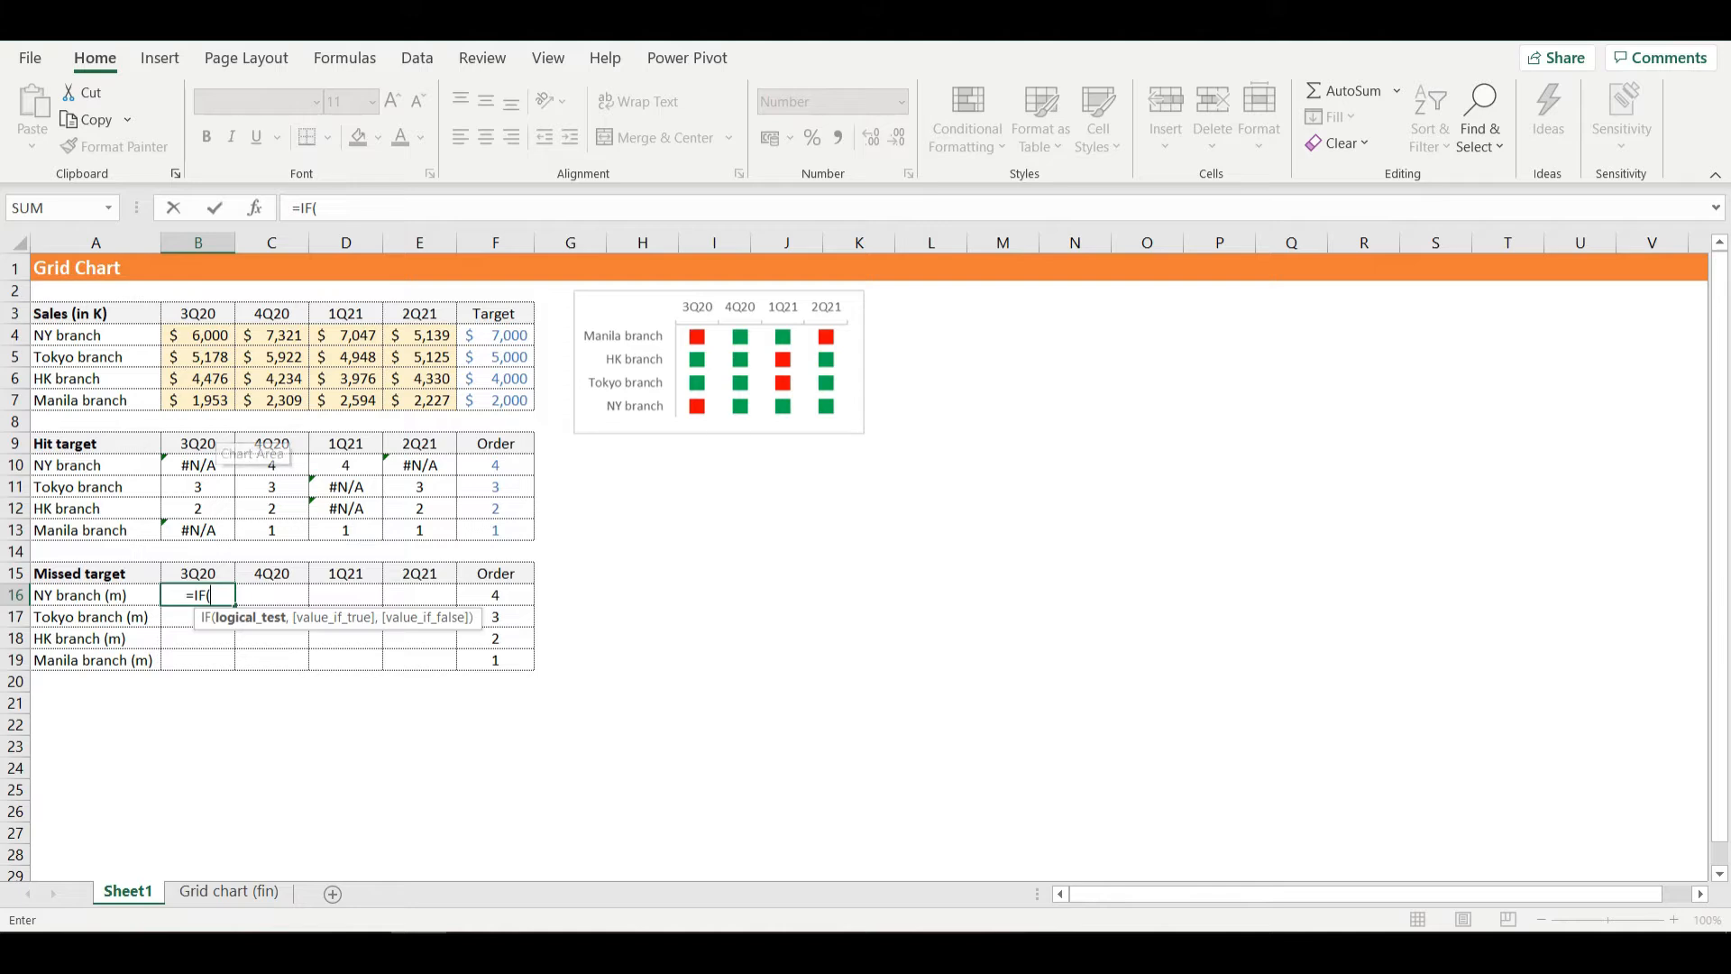
click(197, 336)
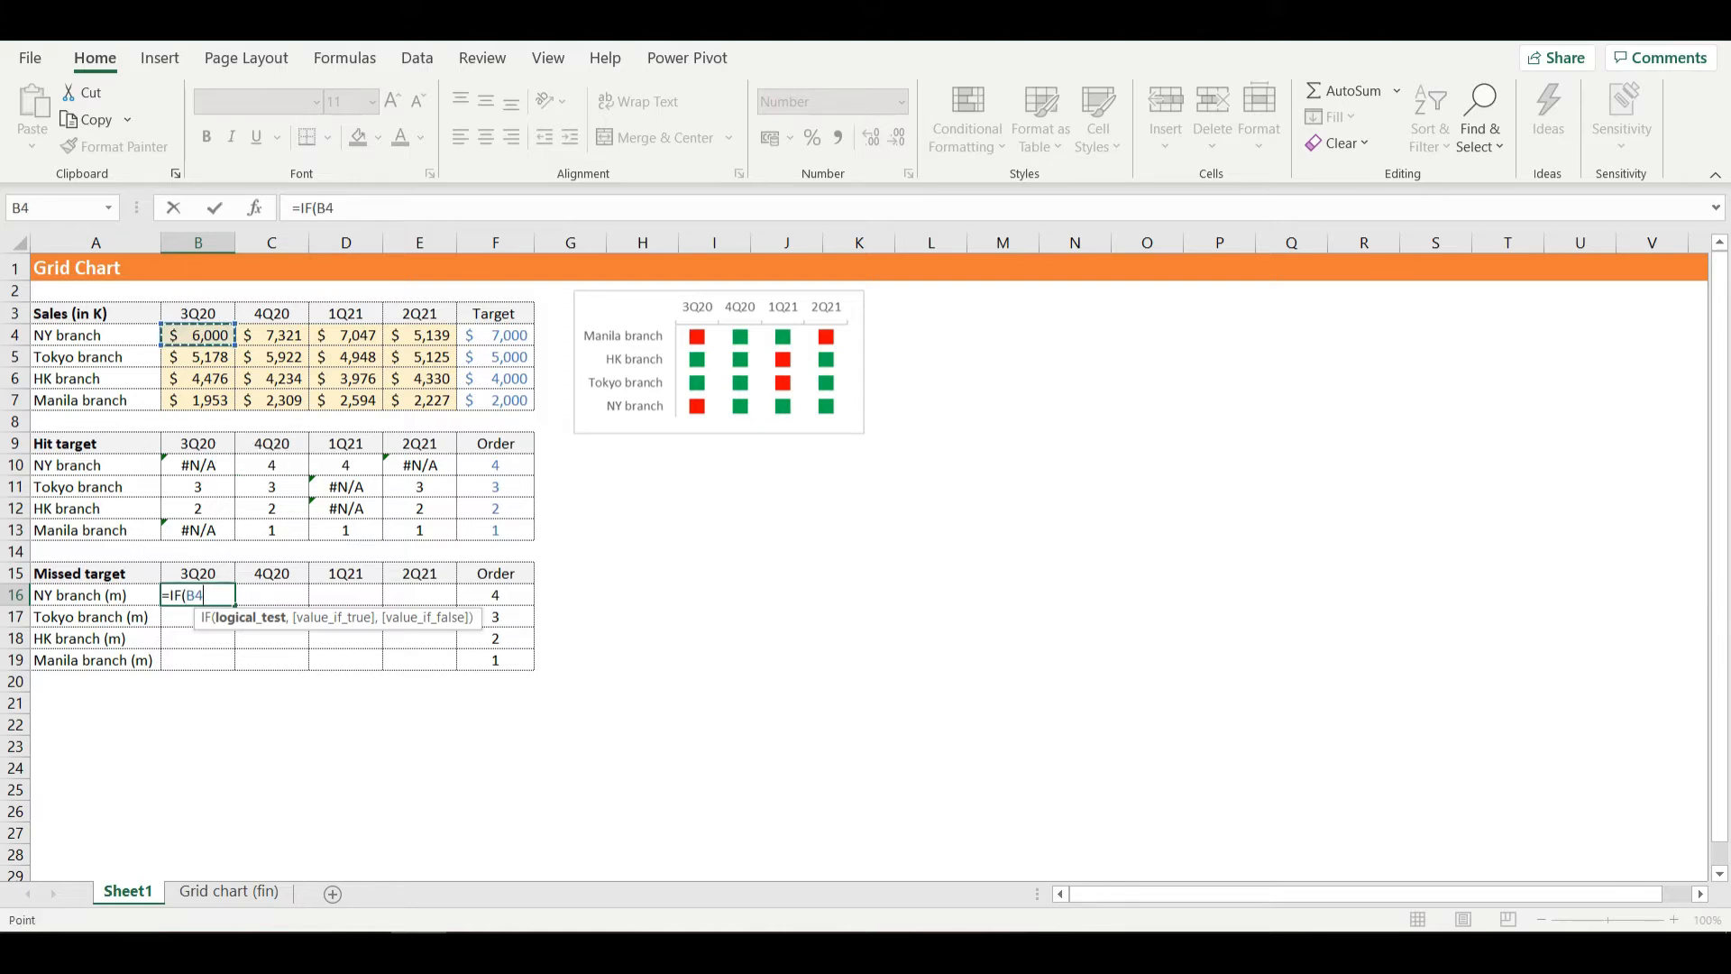
text(<)
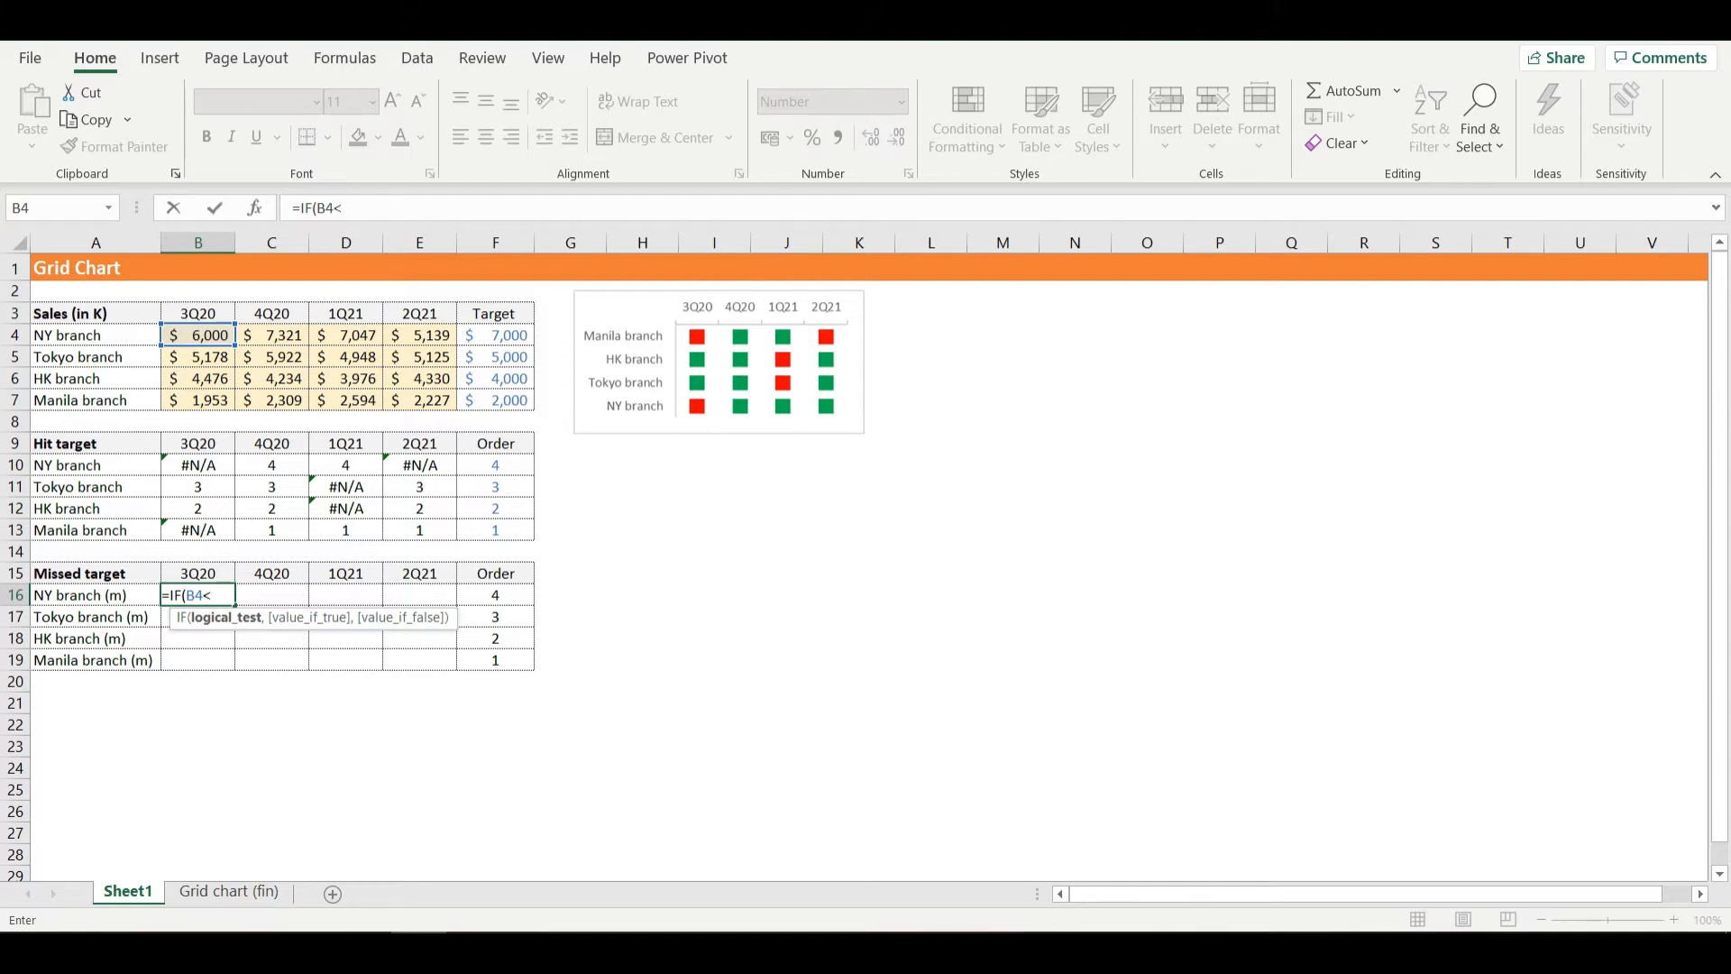
text(,)
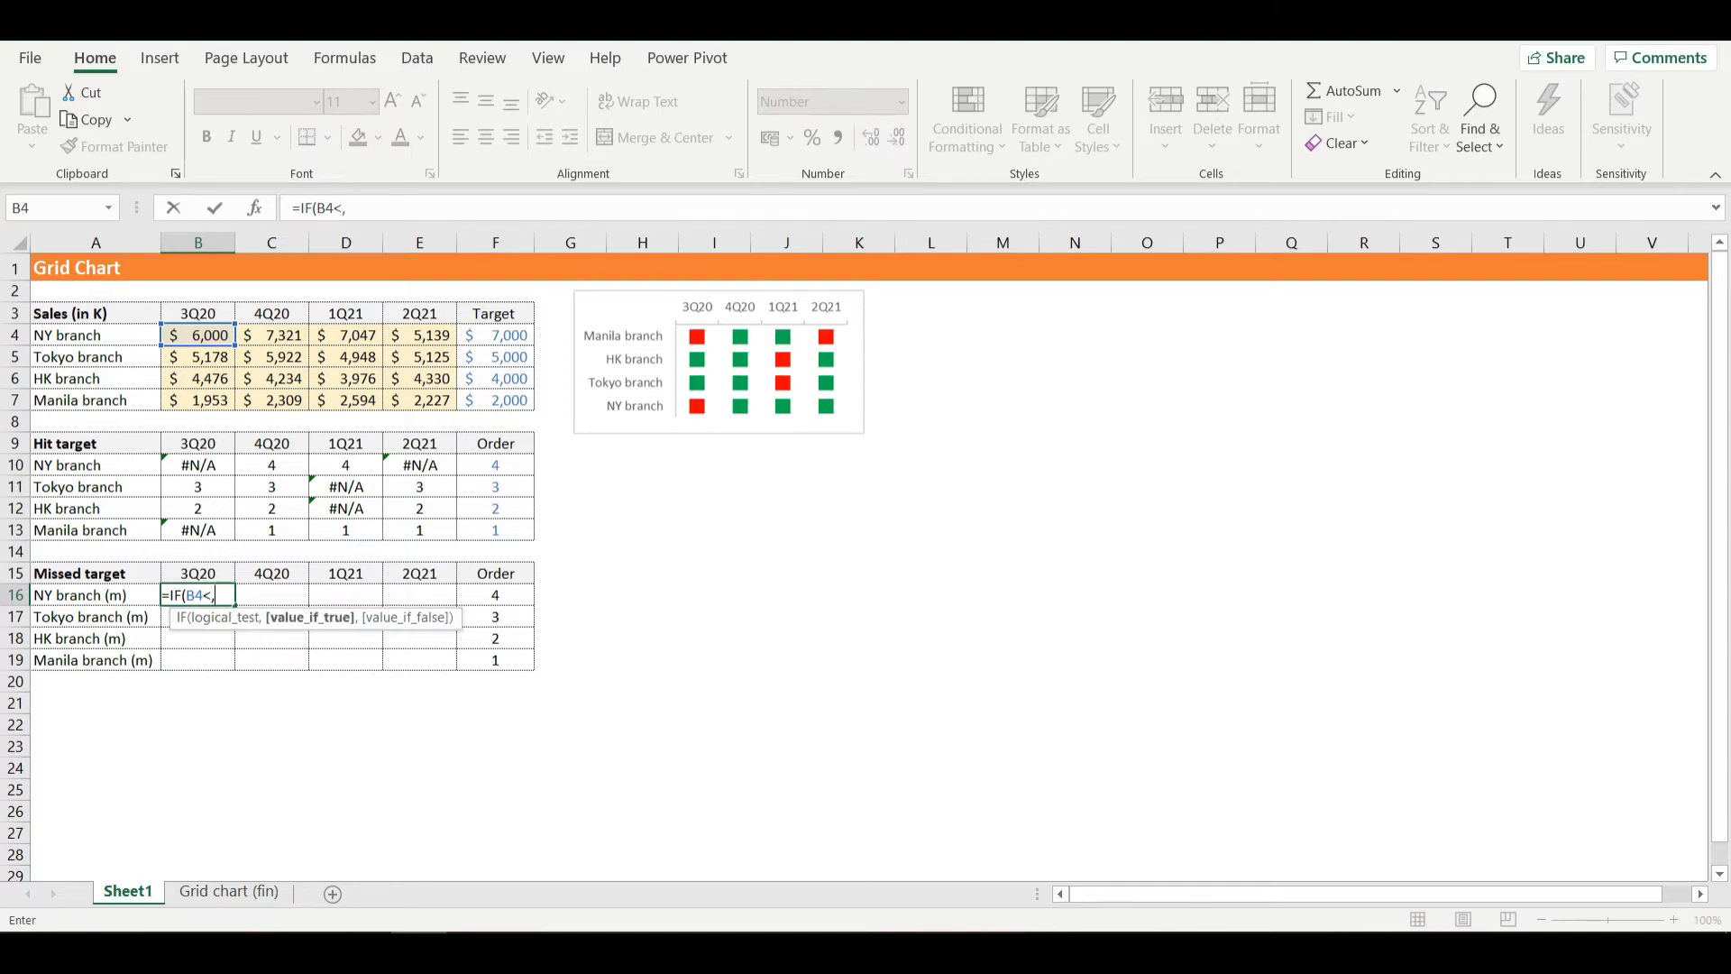
key(BackSpace)
click(494, 336)
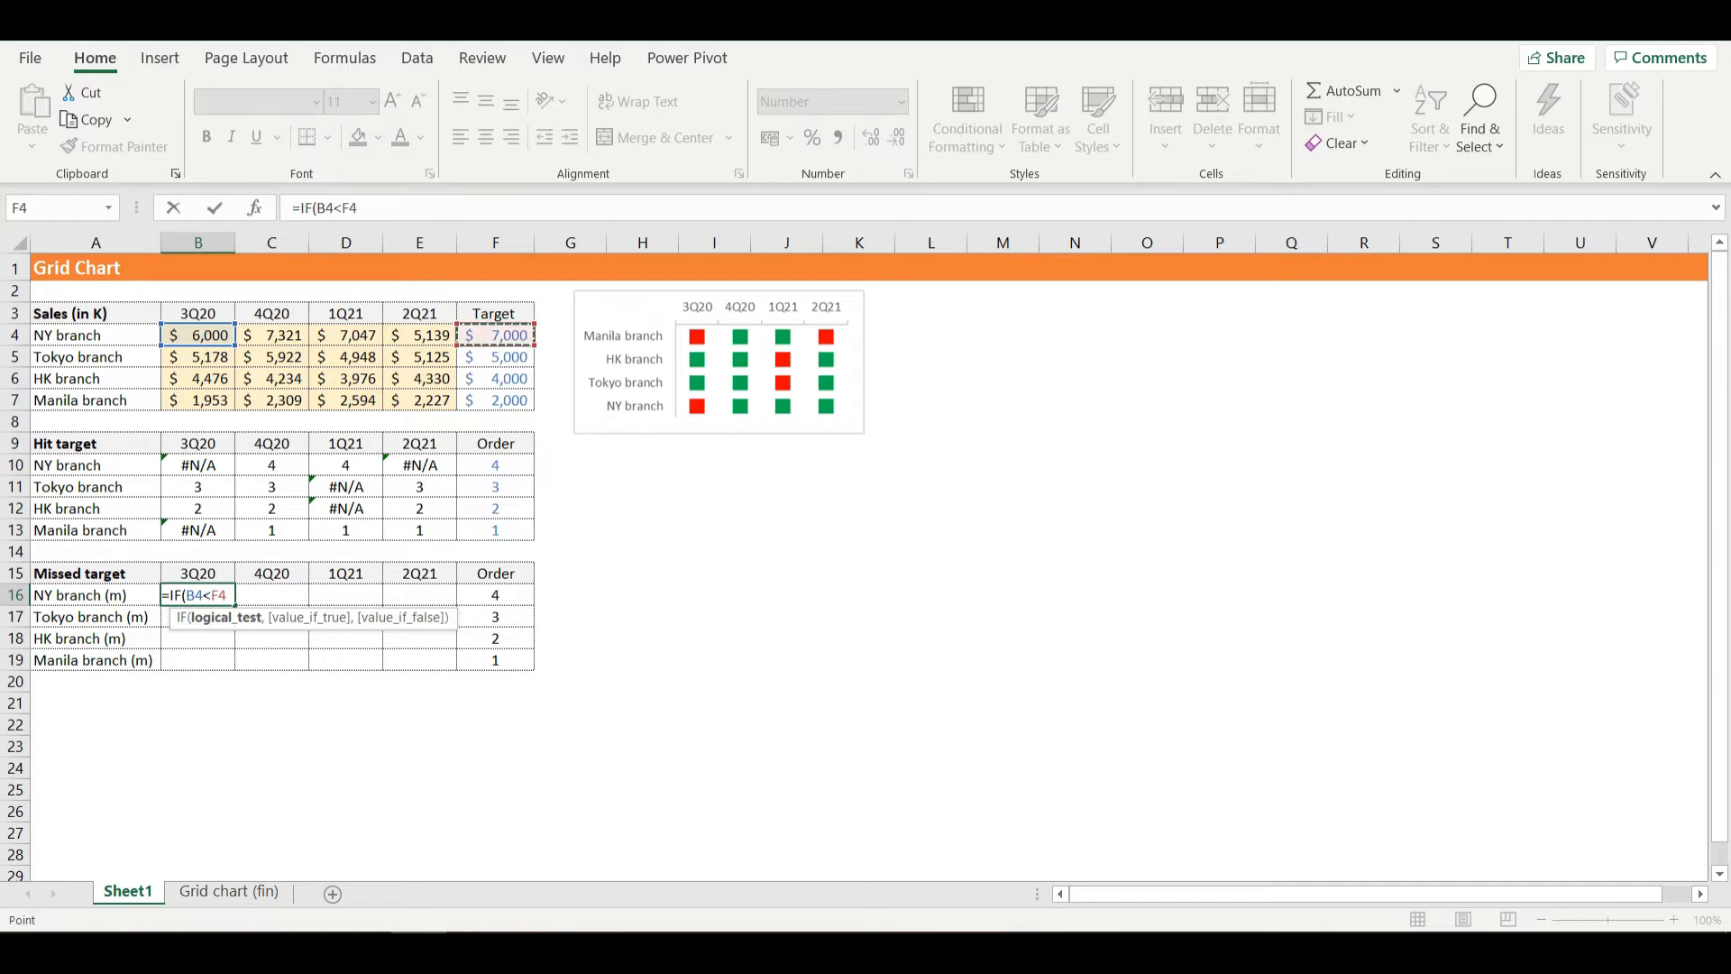
key(F4)
key(F4)
key(F4)
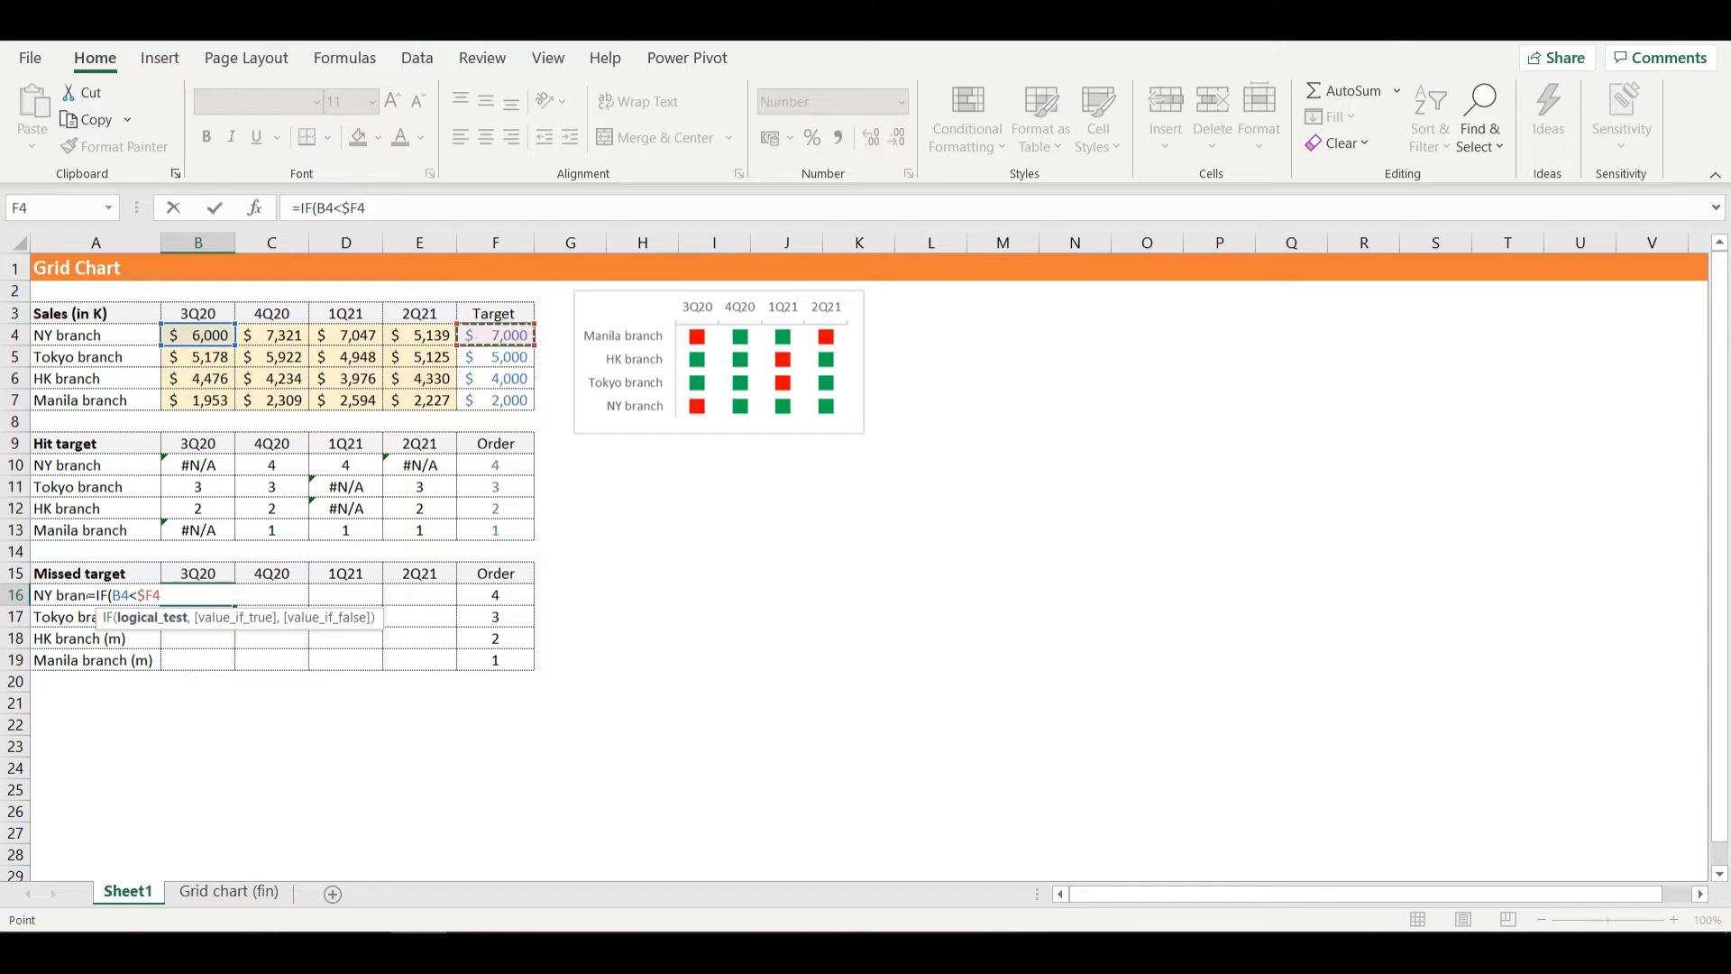
- Add the column-locked order reference $F16 as the value if true in the B16 formula
text(,)
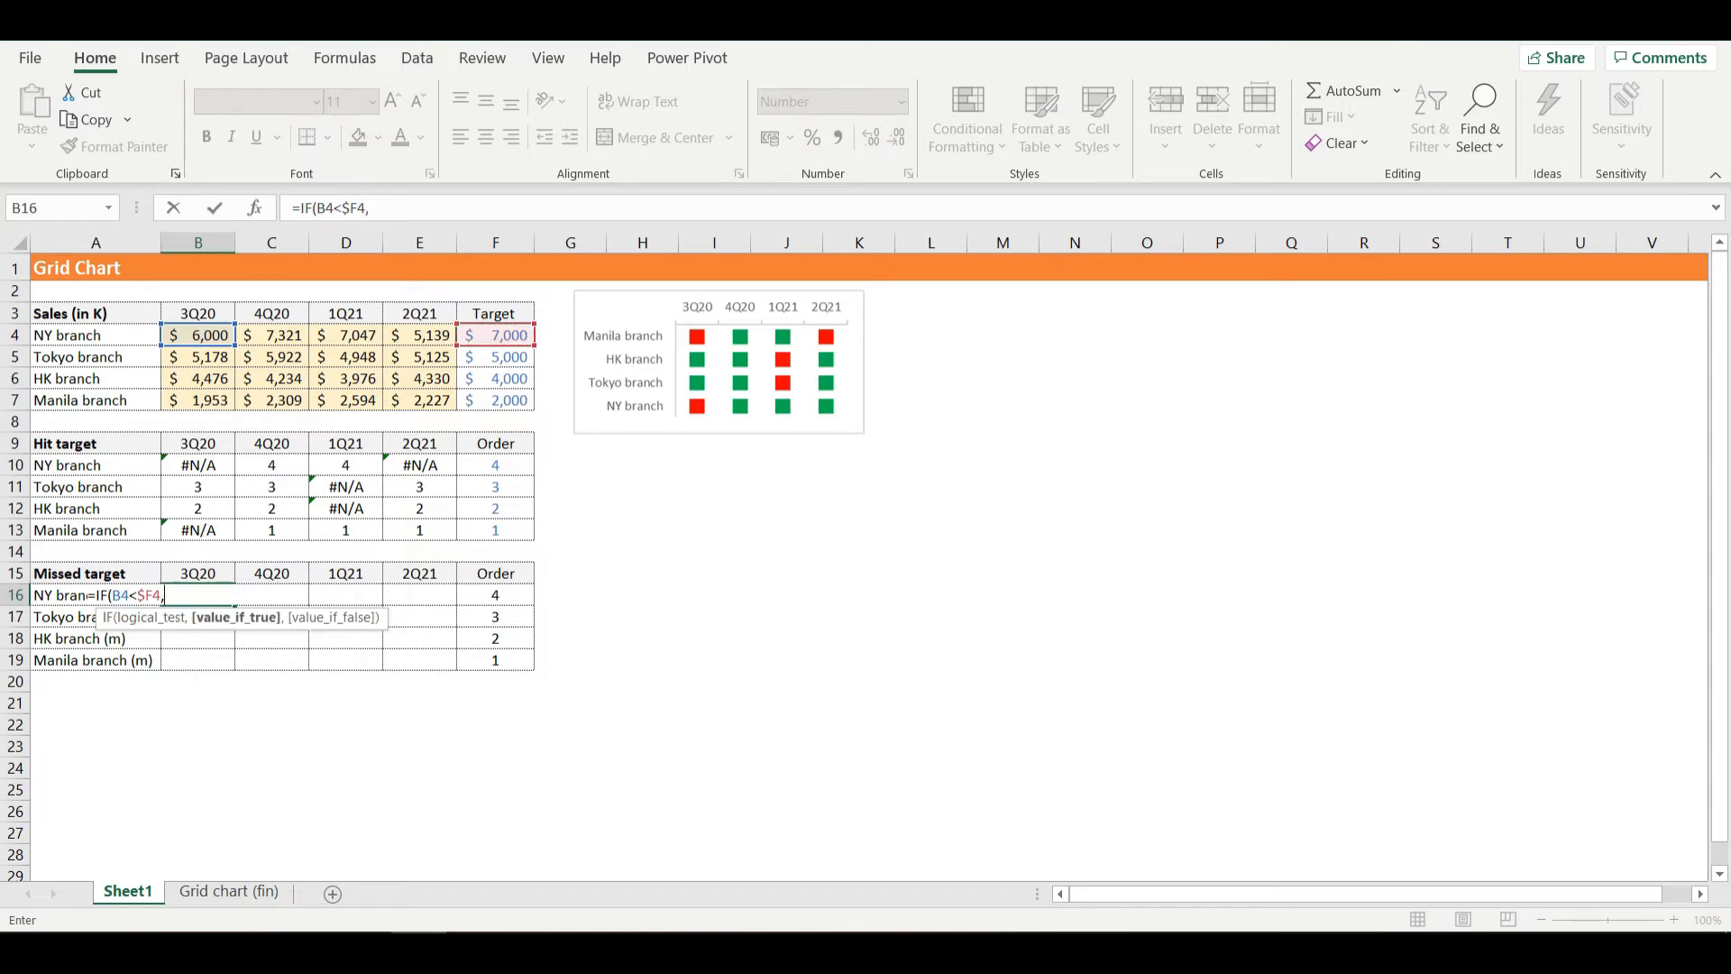
click(495, 595)
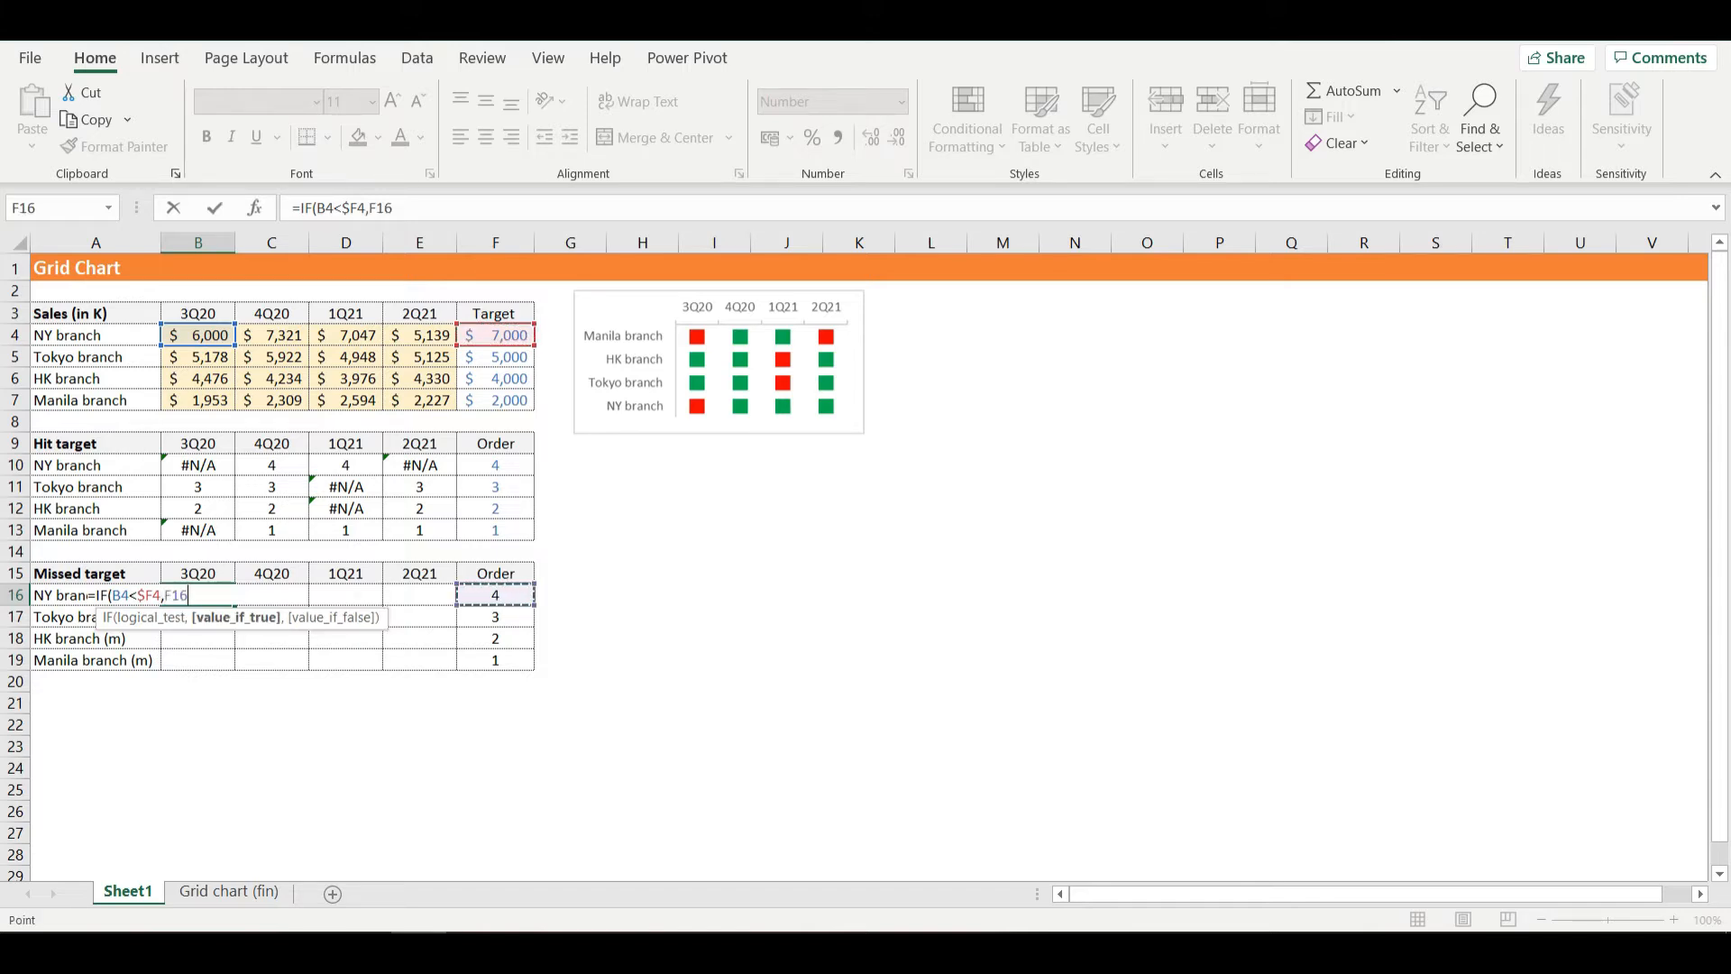
key(F4)
key(F4)
key(F4)
text(,)
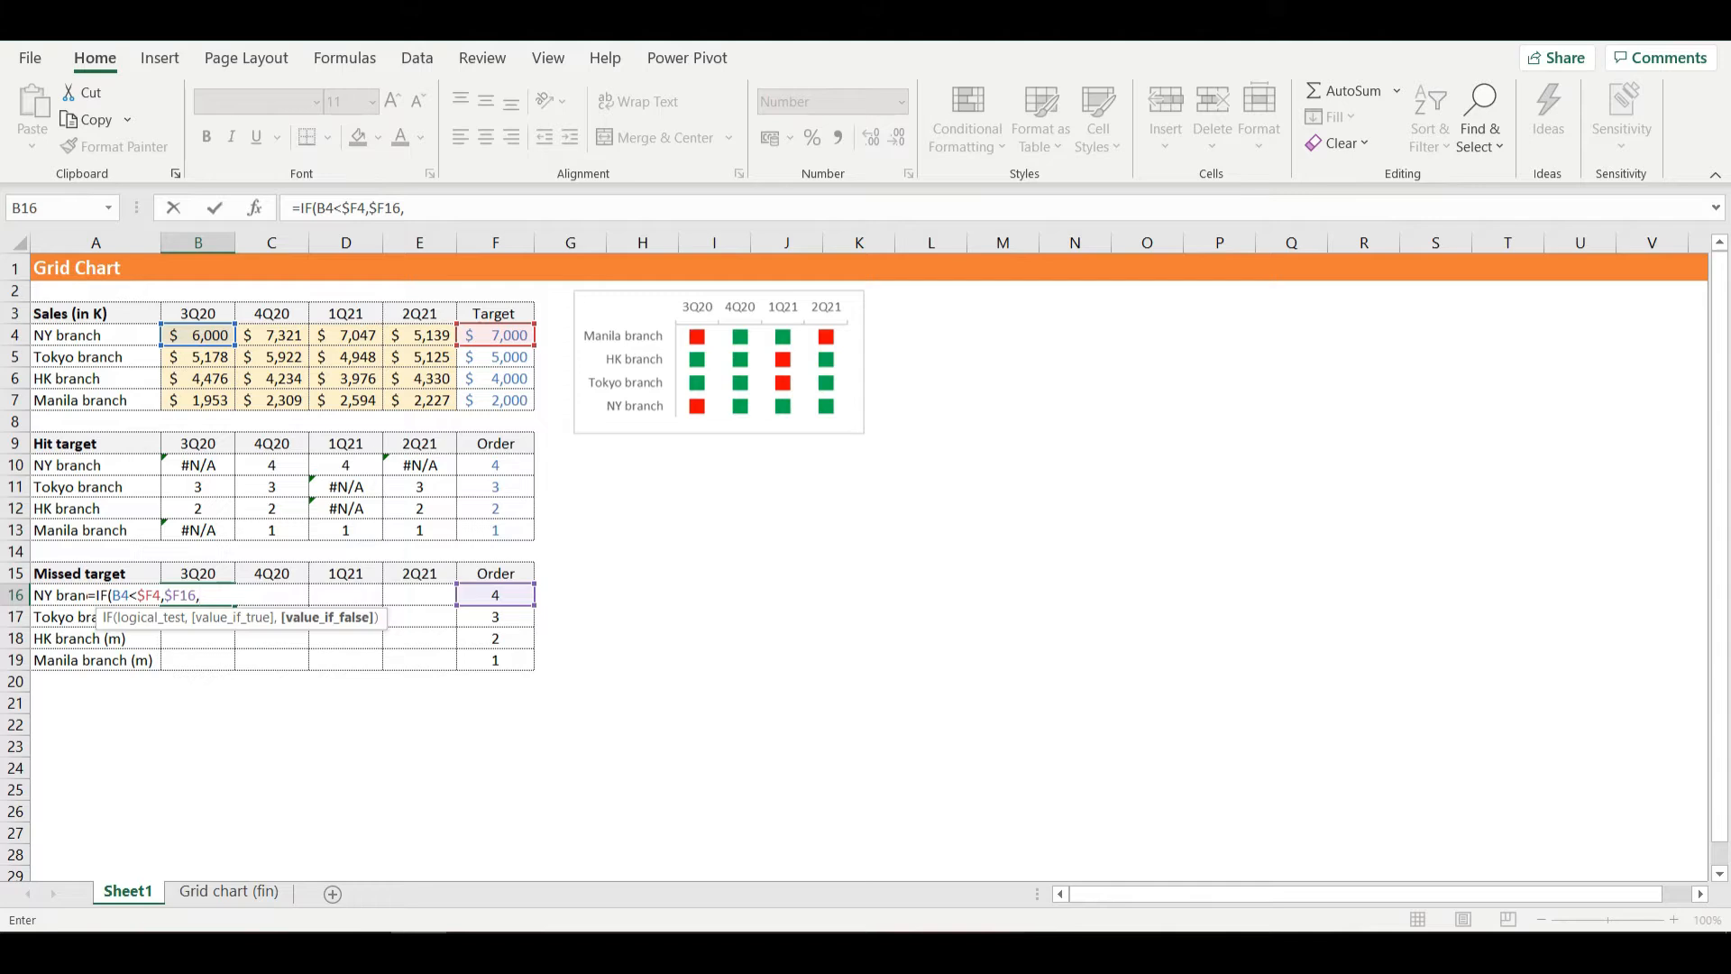
text(err)
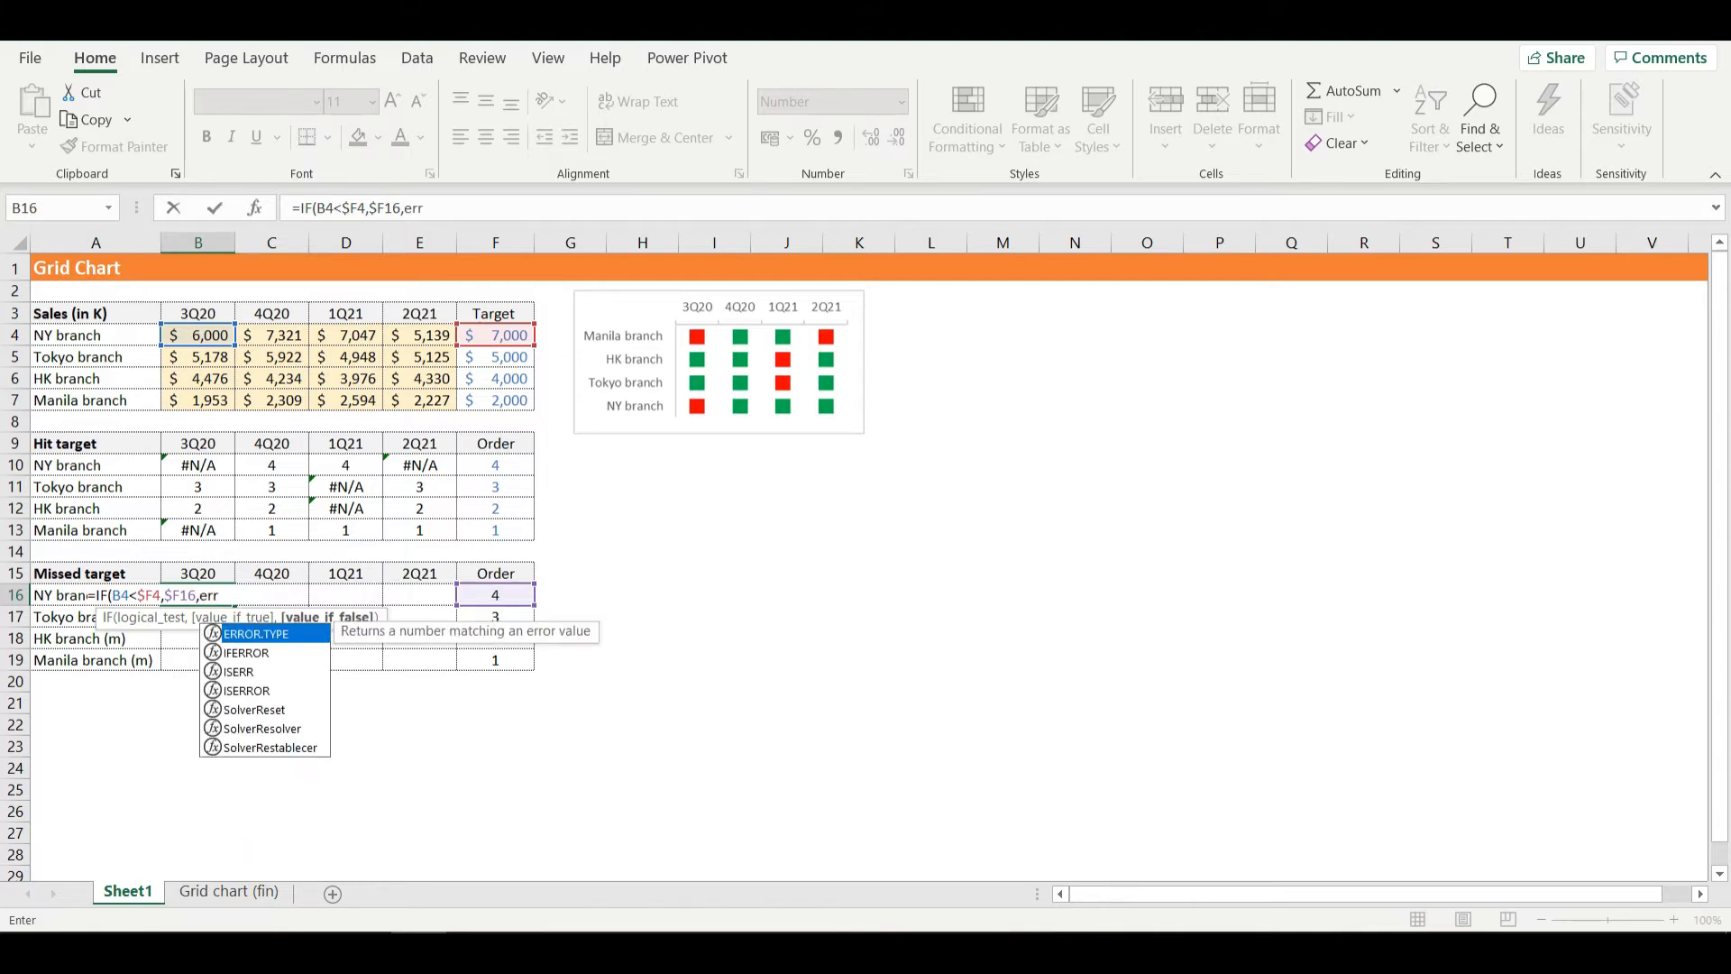
- Complete the B16 formula with ERROR.TYPE(7) as the value if false and fill it through the Missed target range B16:E19
key(Tab)
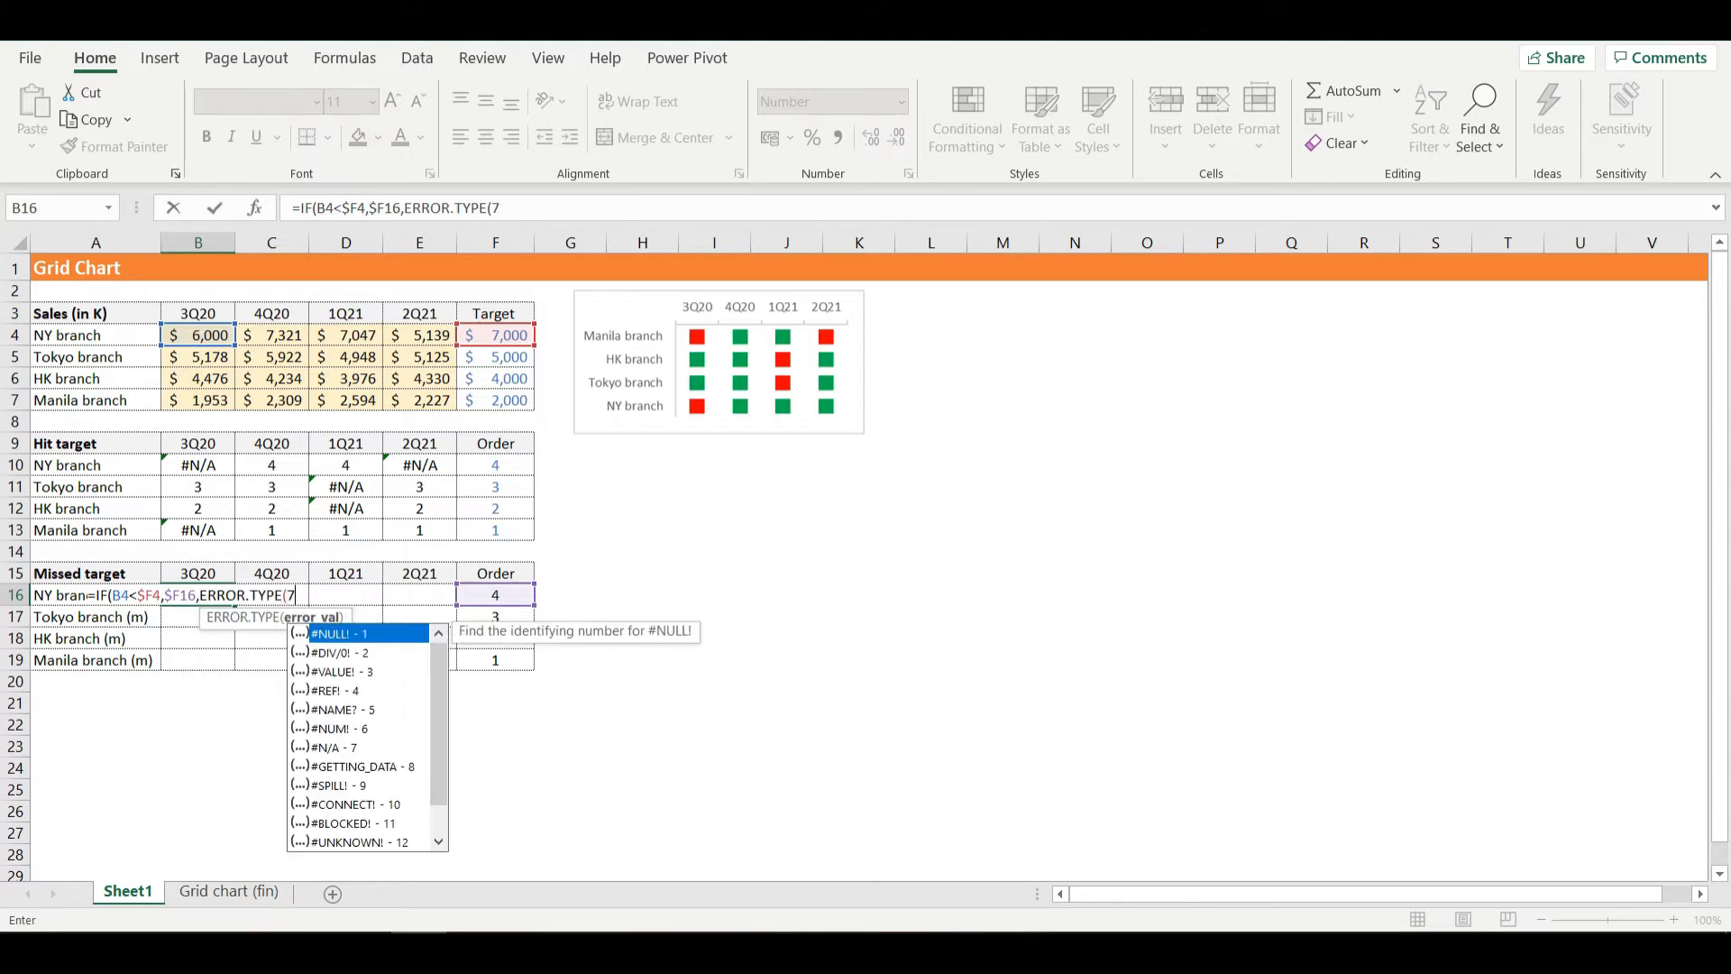
text()))
key(Return)
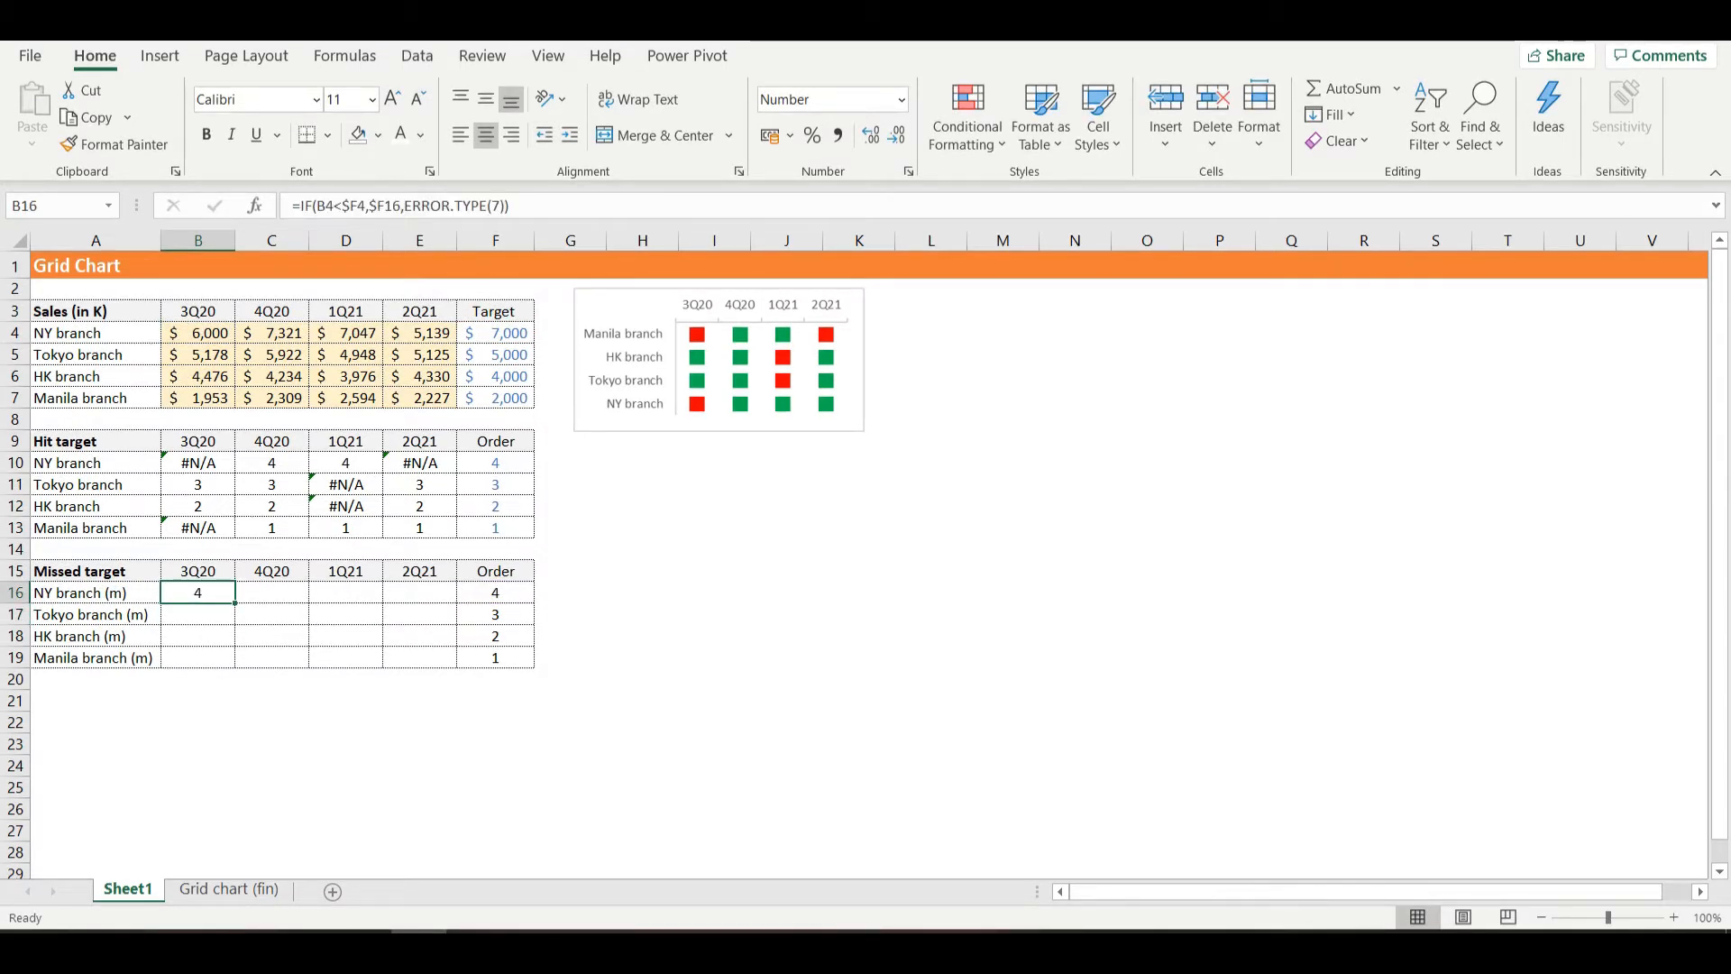
drag(235, 603, 457, 665)
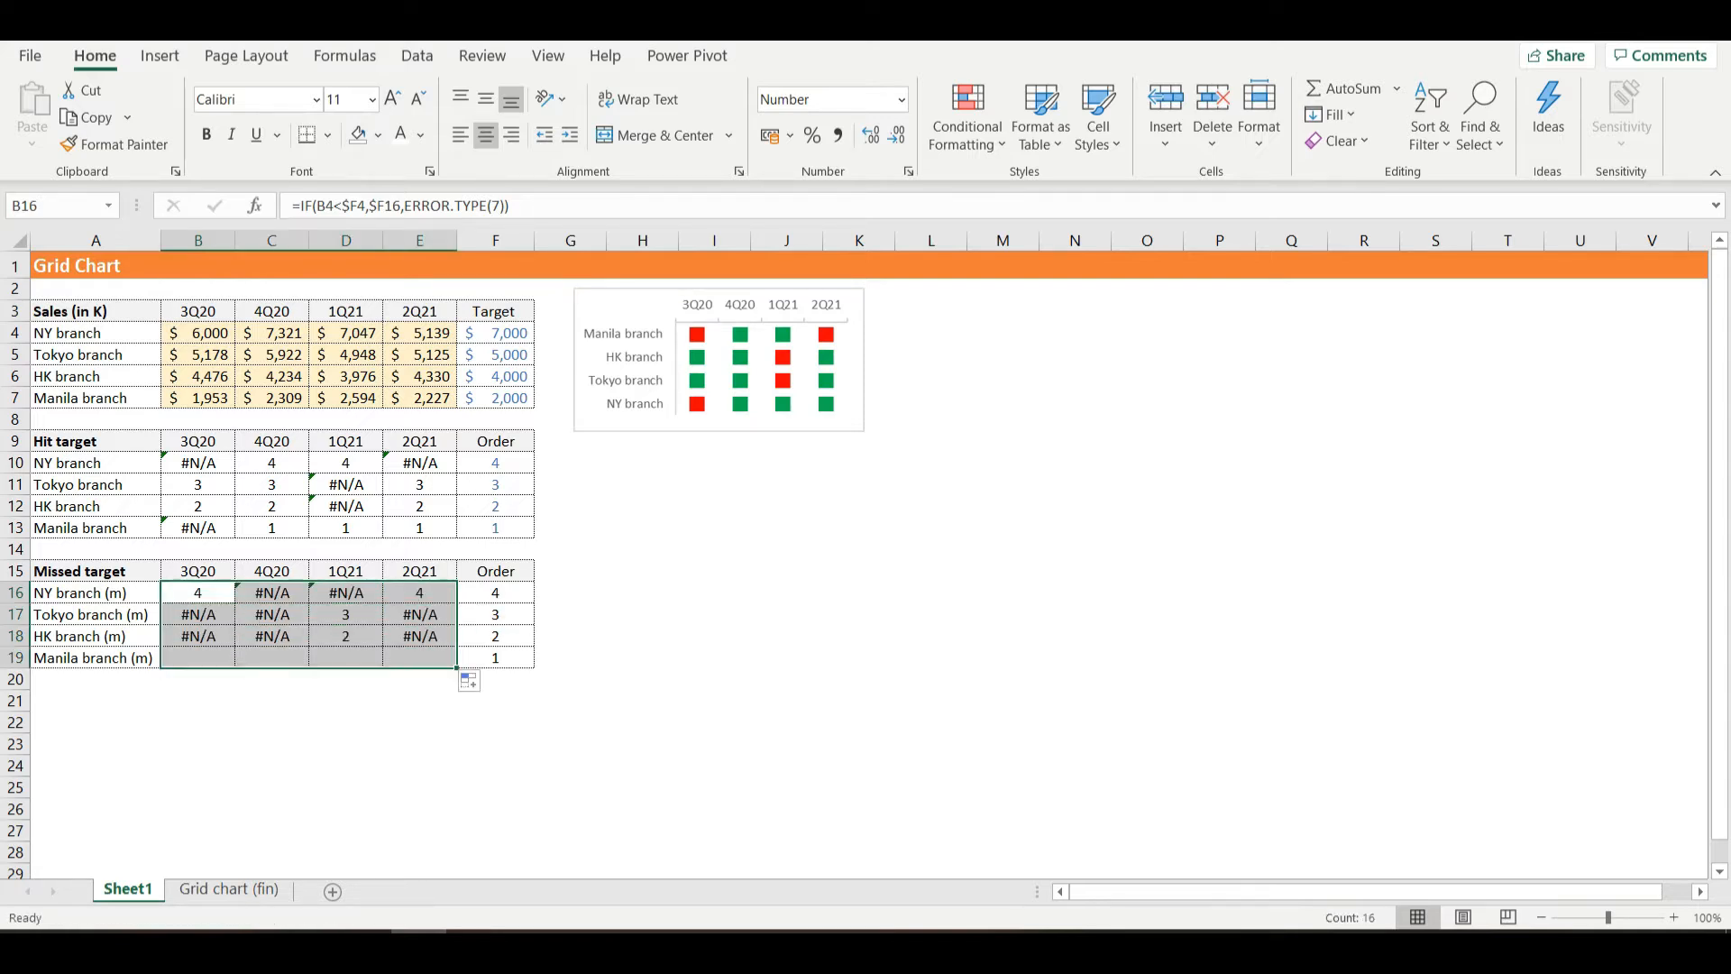
click(413, 716)
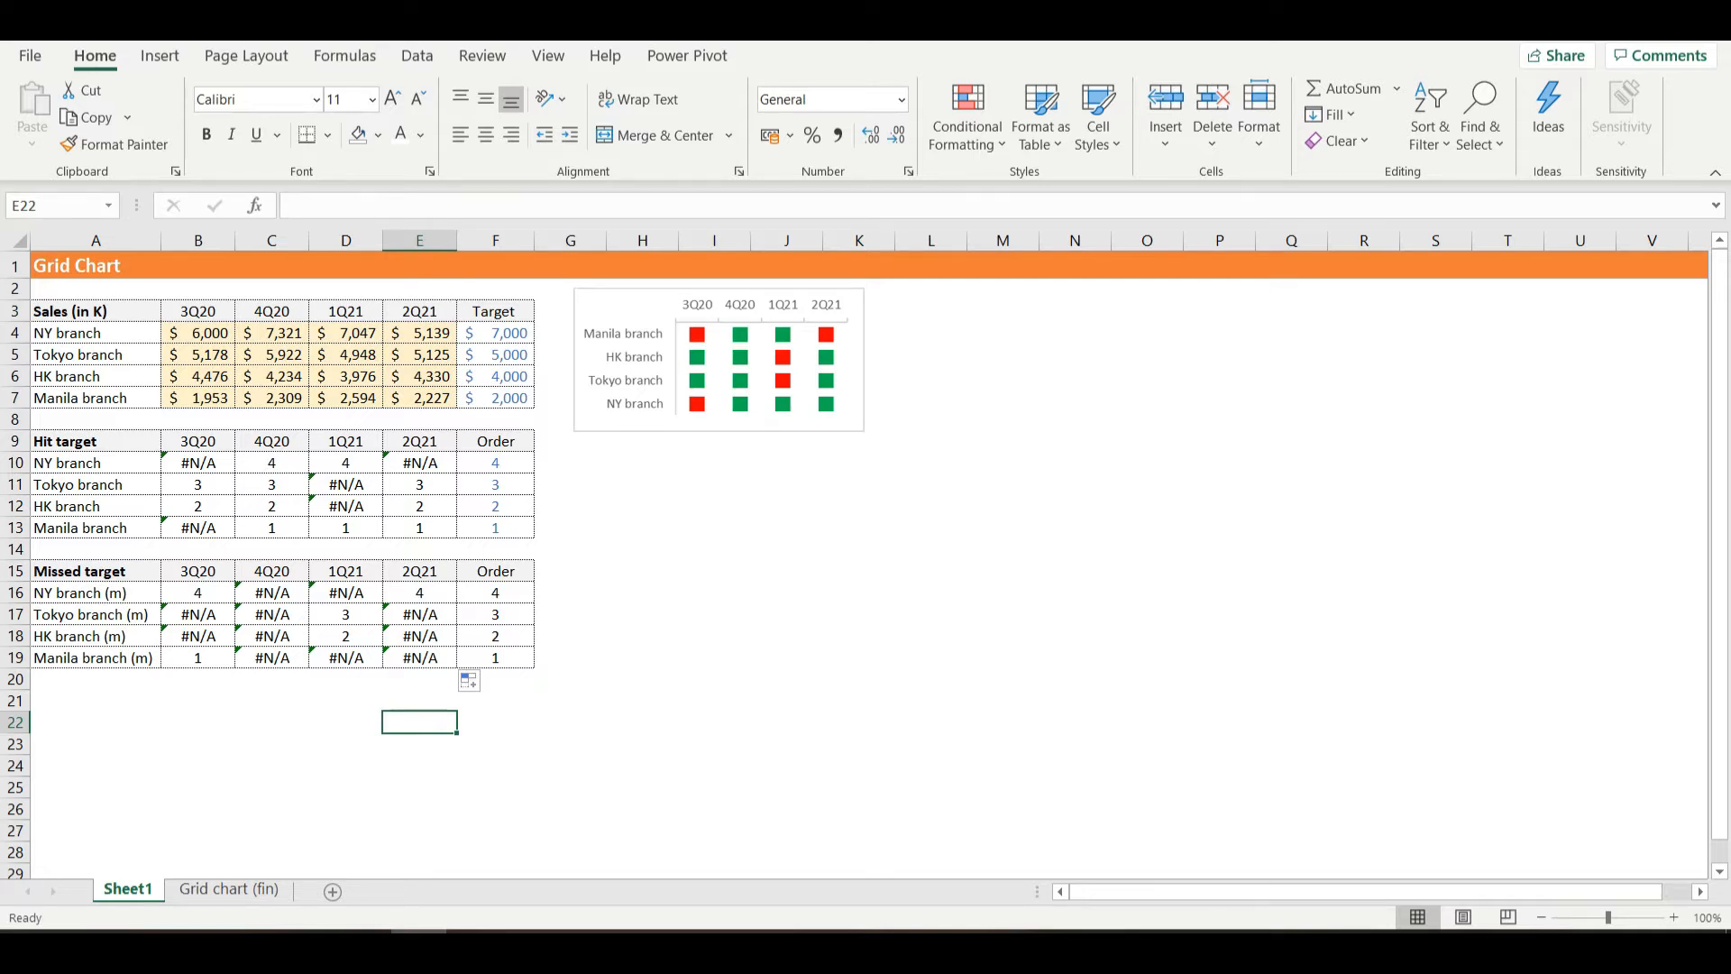
- Insert a Line with Markers chart from the Hit target range A9:E13
drag(90, 441, 419, 528)
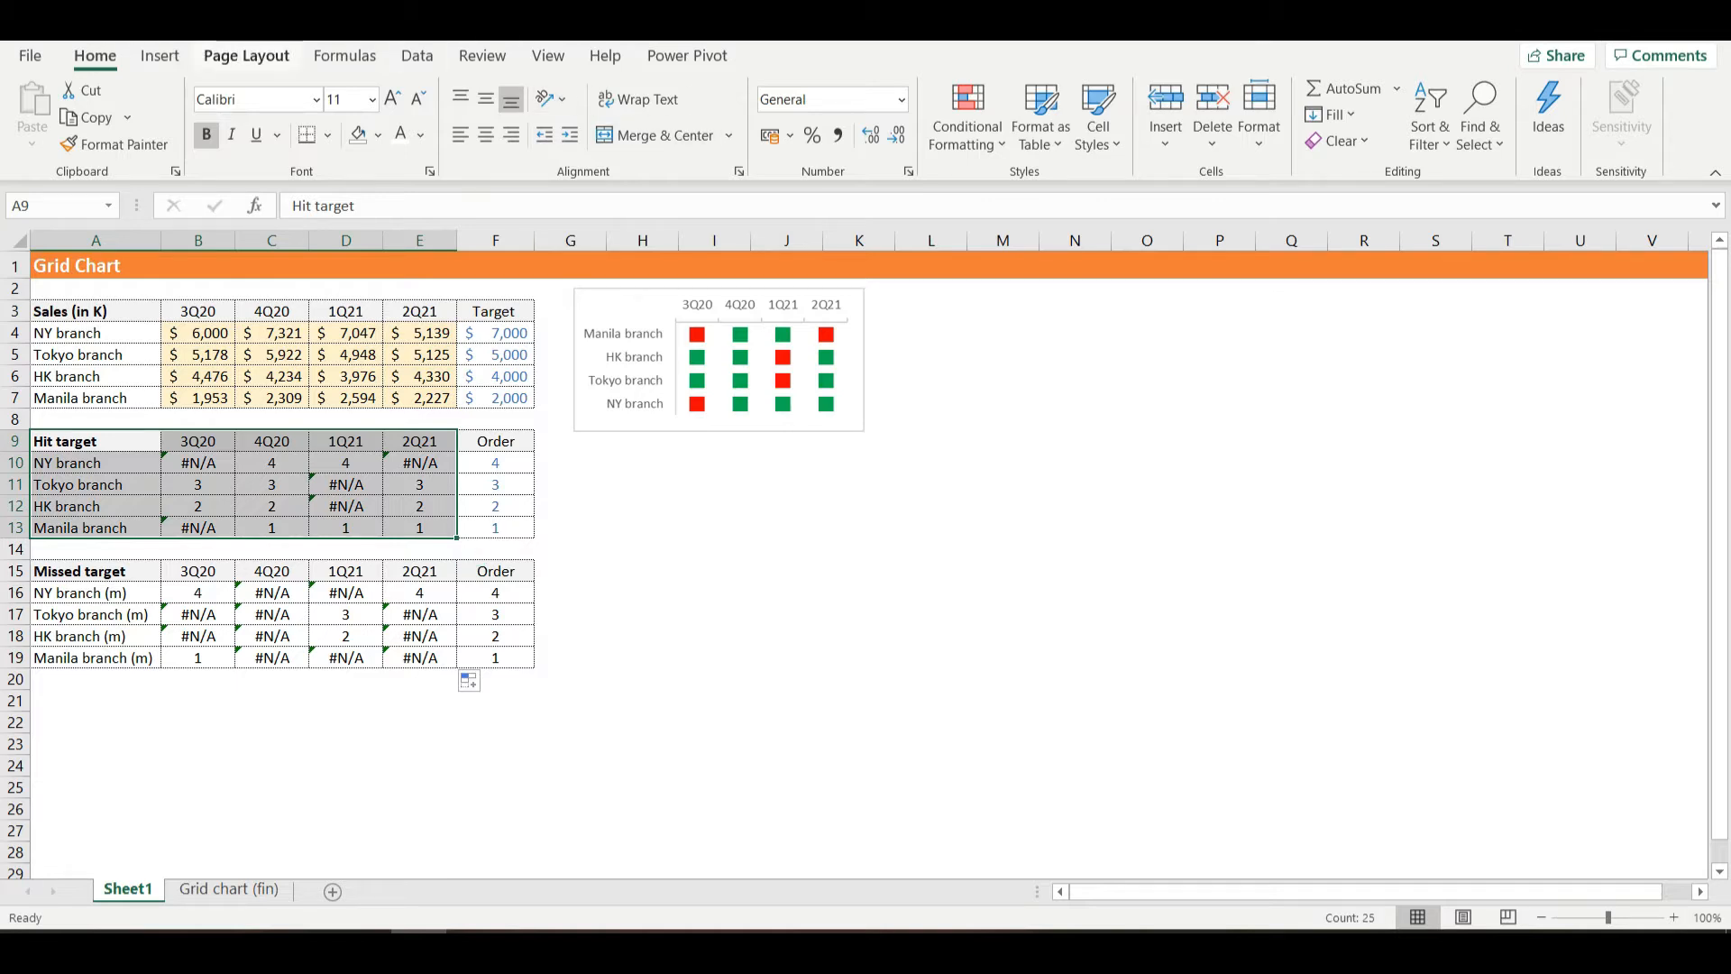
click(159, 55)
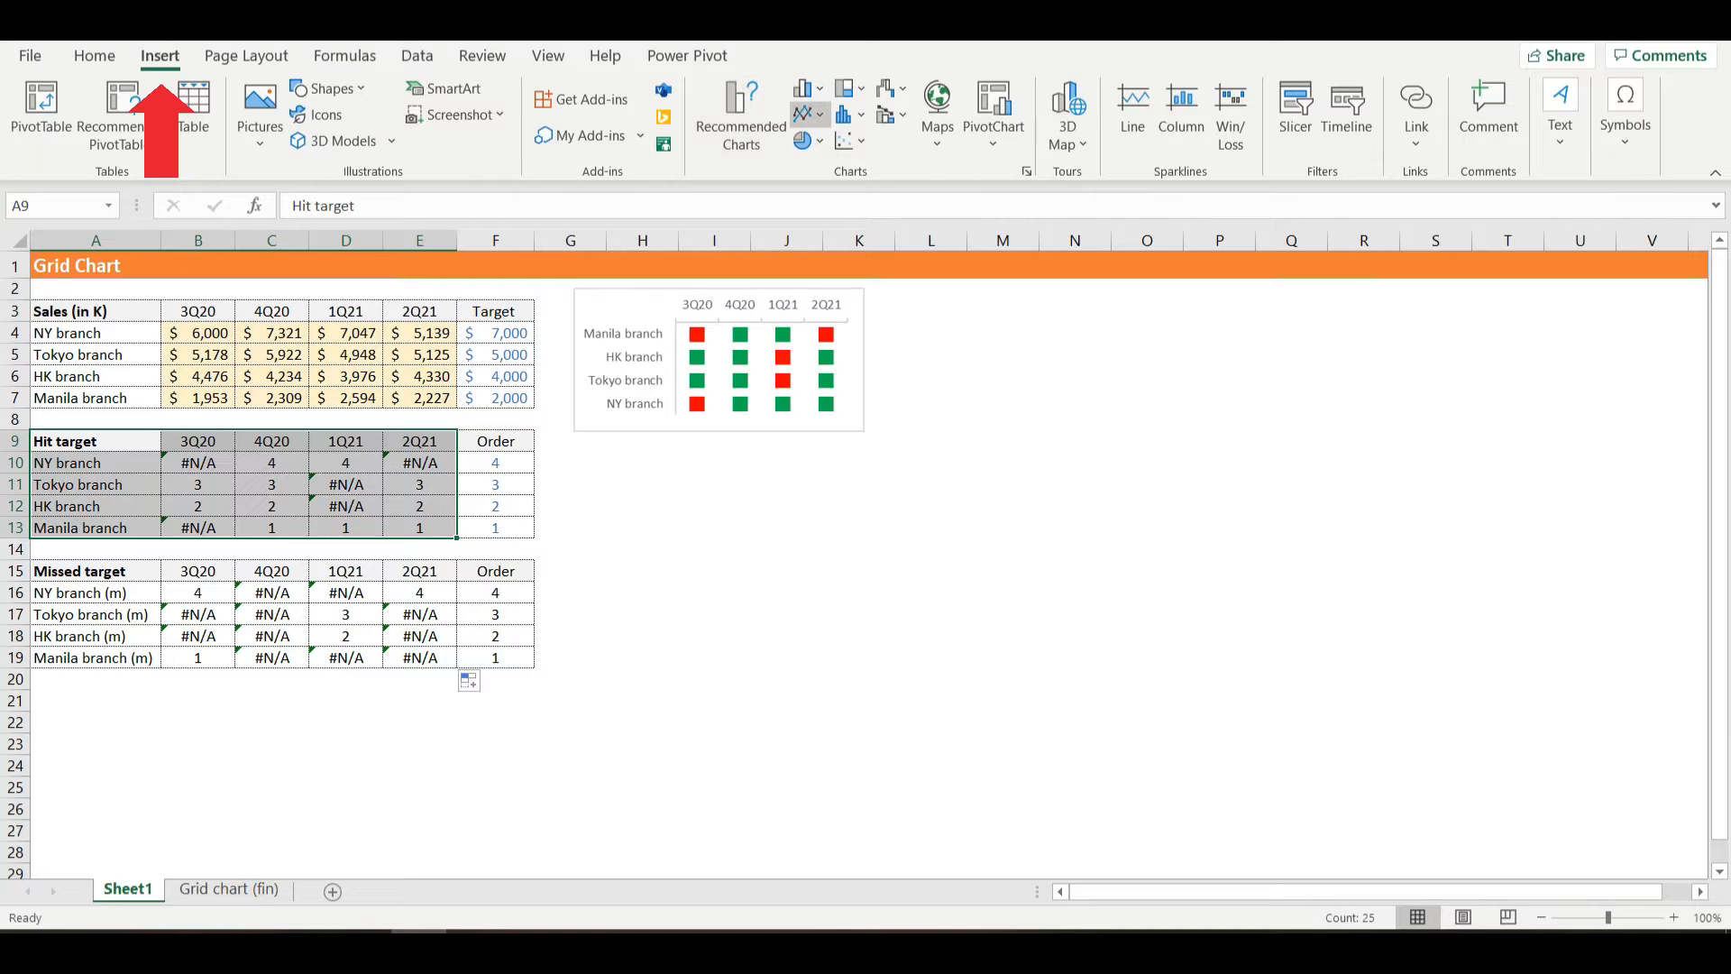
click(805, 114)
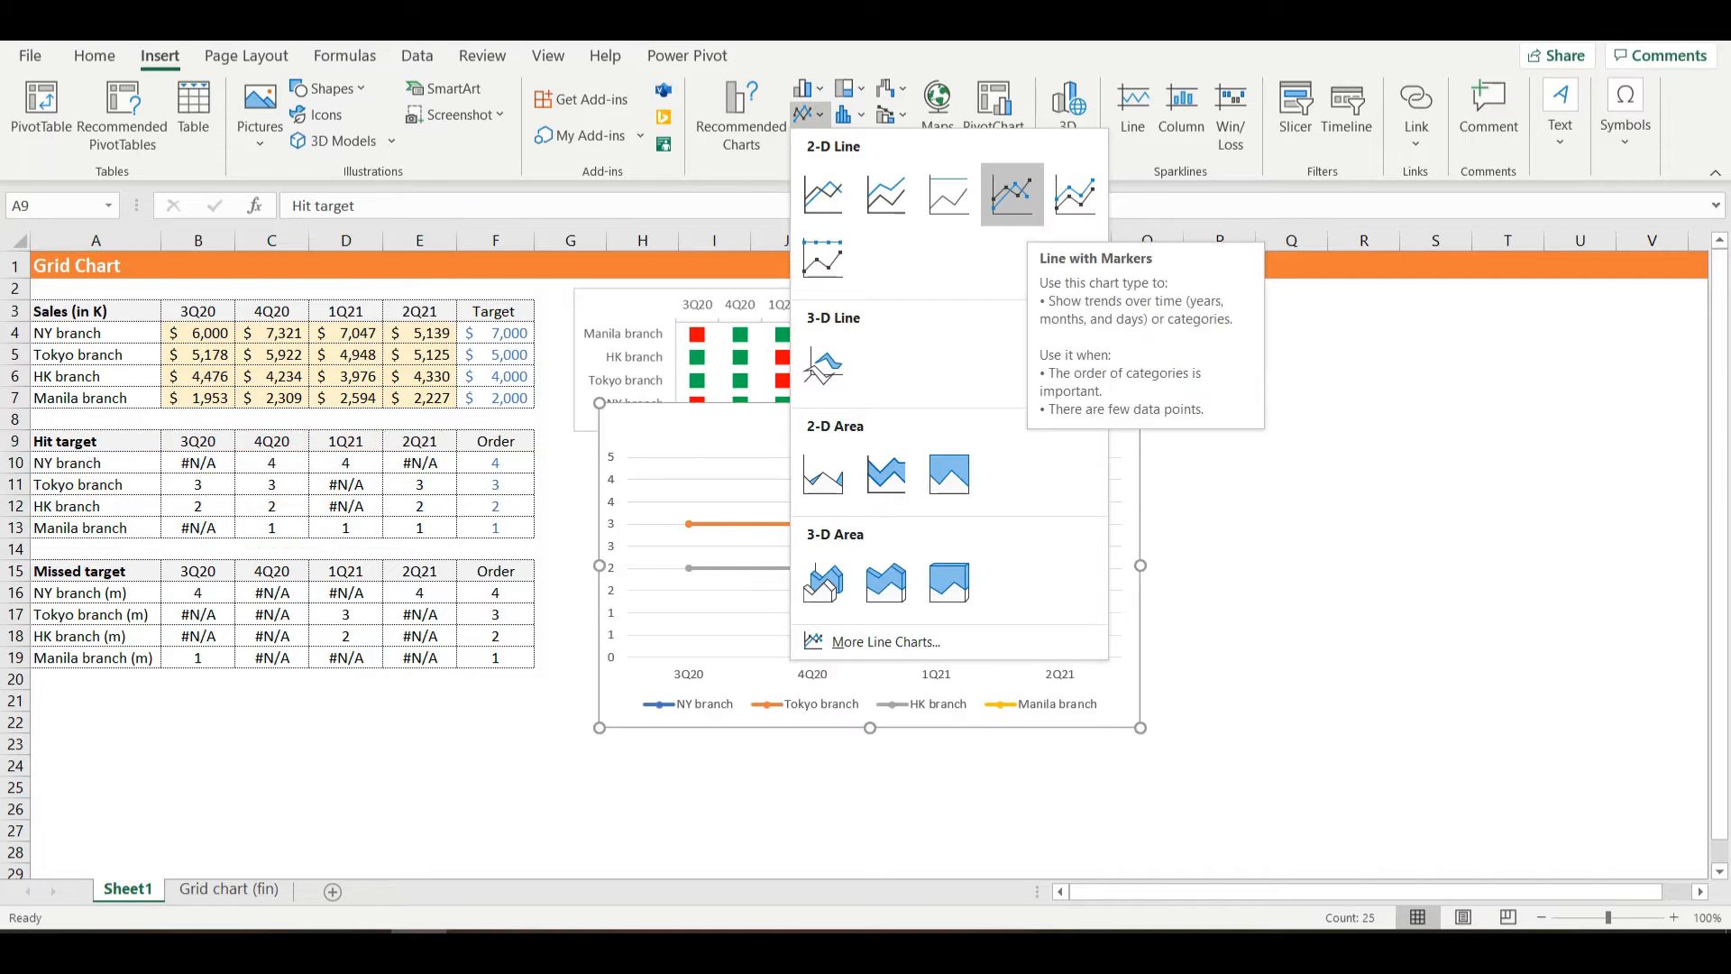
click(1011, 193)
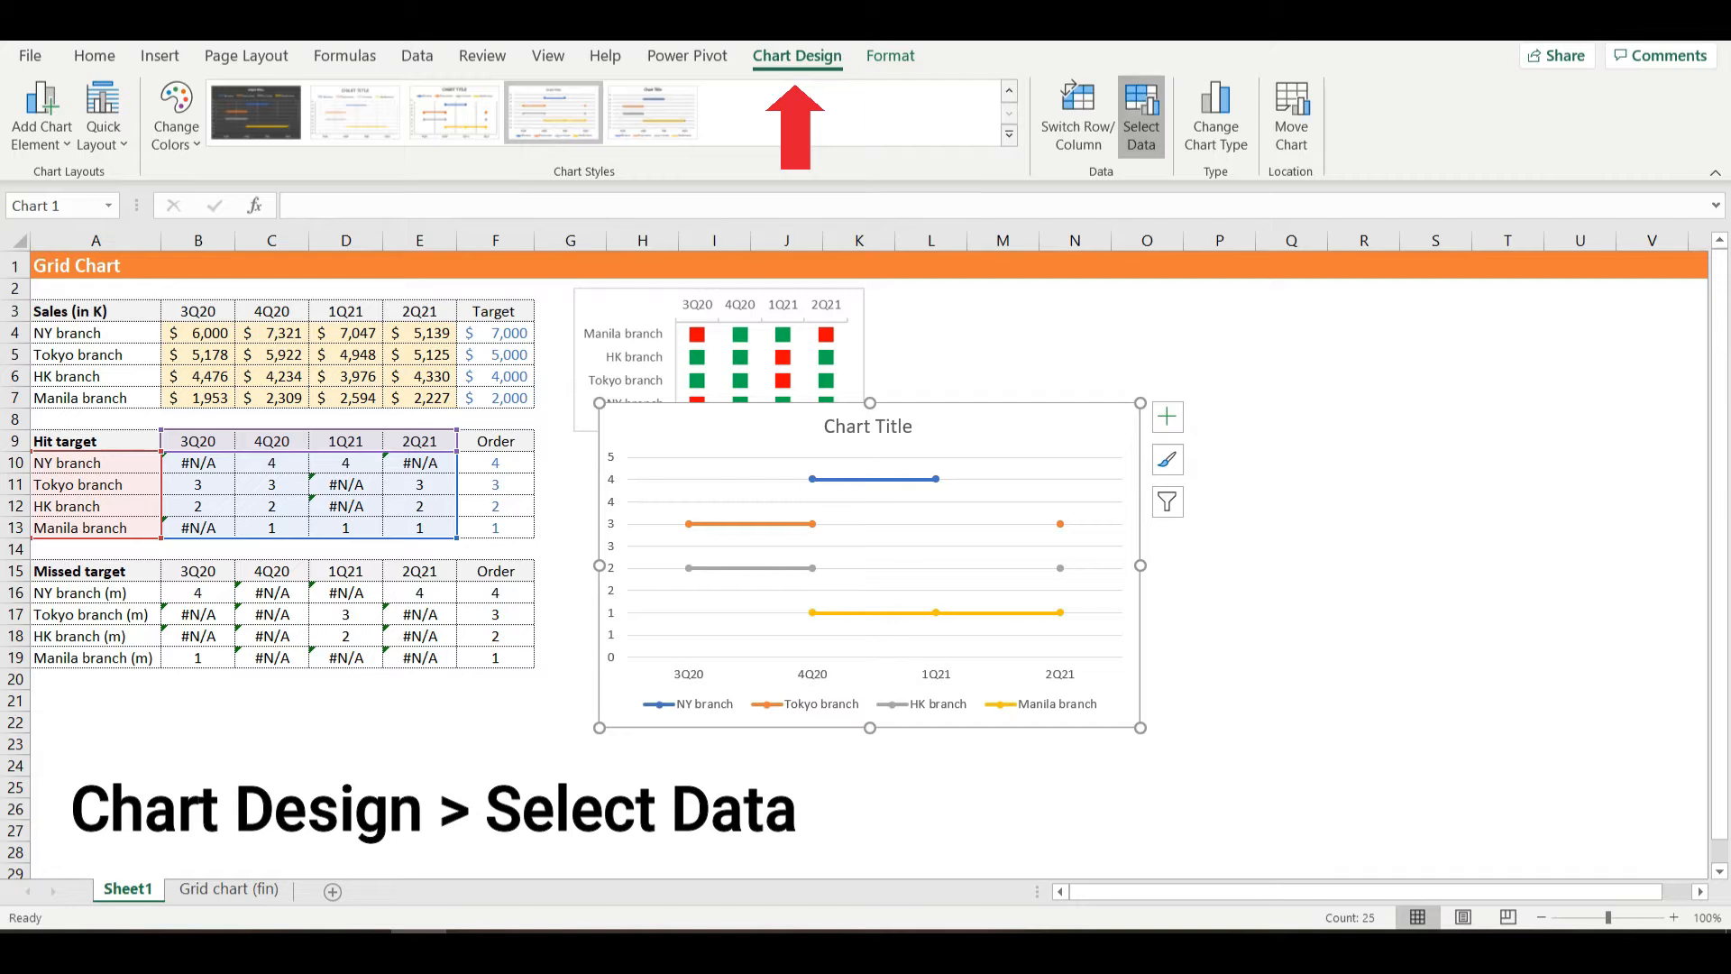
- Open the new chart's data source settings and add a series that takes its name from cell A16, NY branch (m)
click(1142, 117)
click(876, 428)
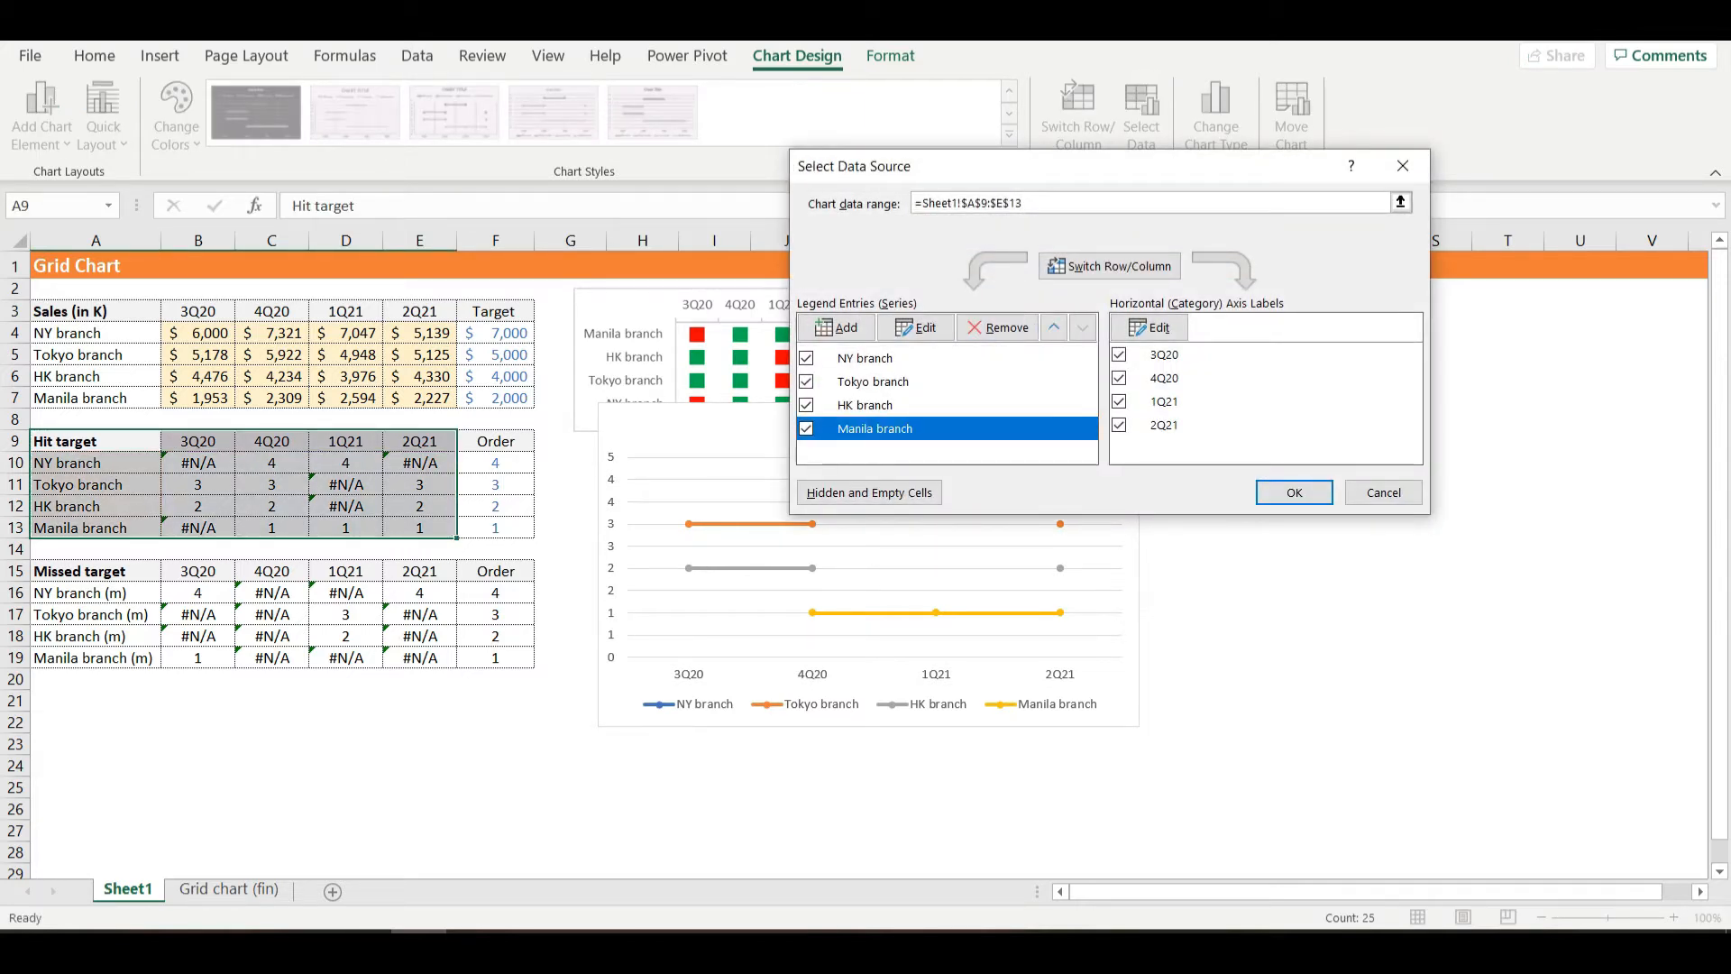
click(866, 358)
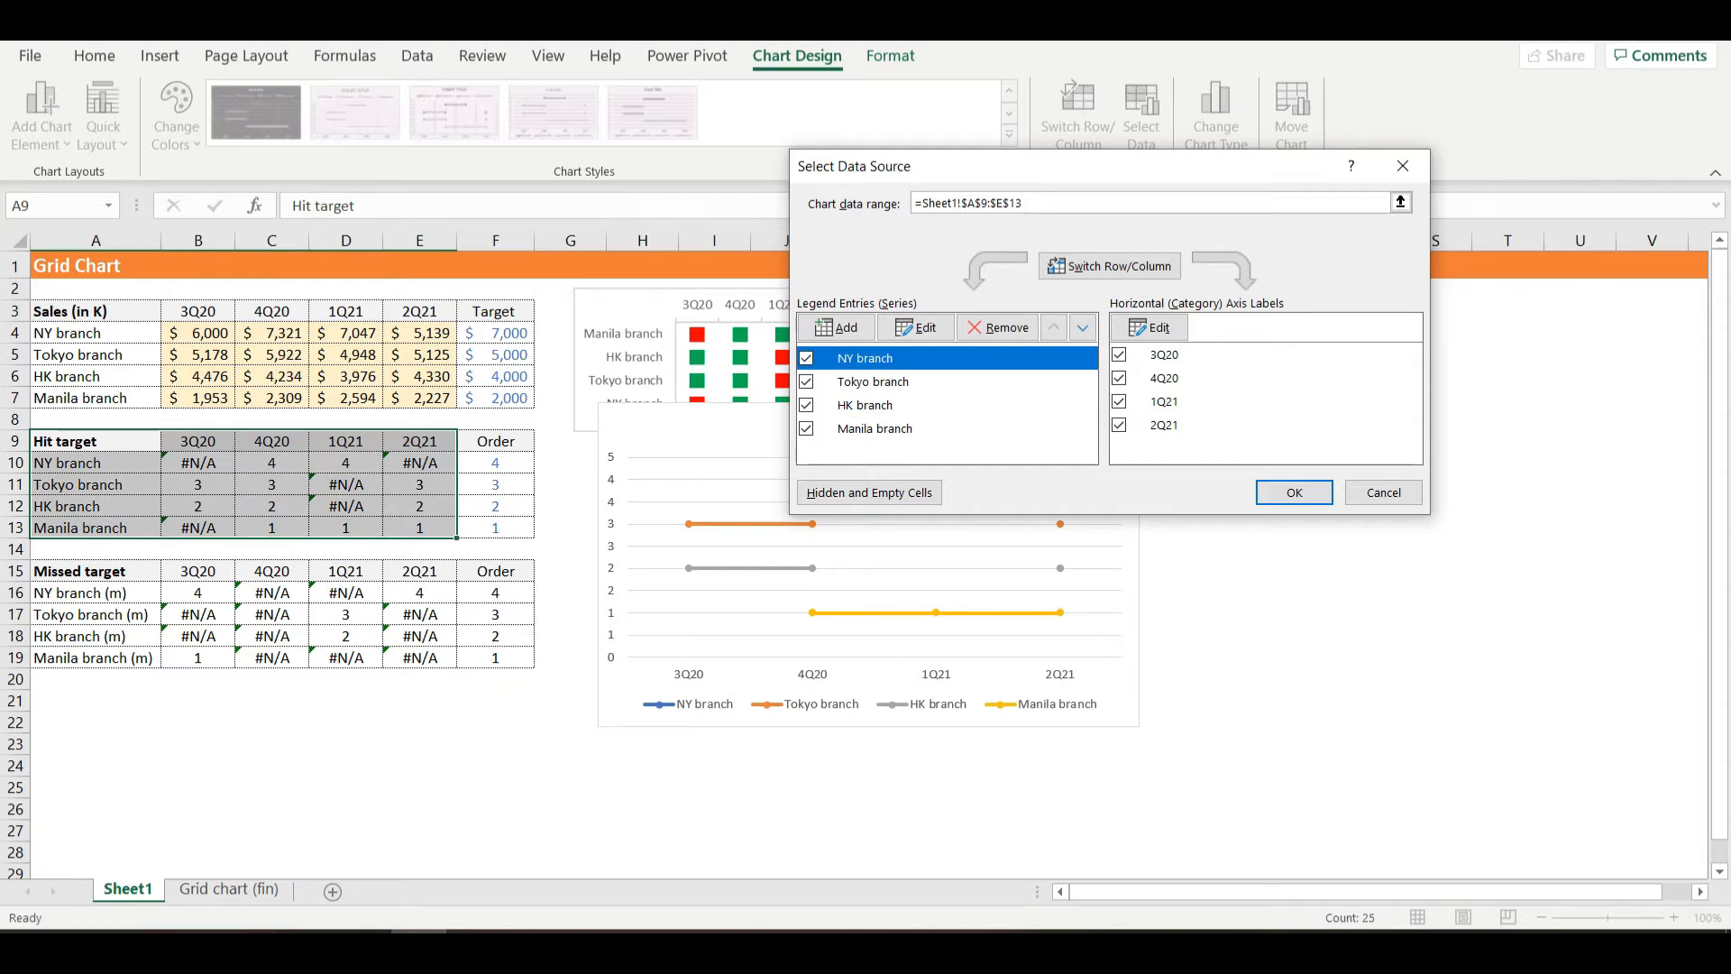
key(Down)
key(Down)
key(Down)
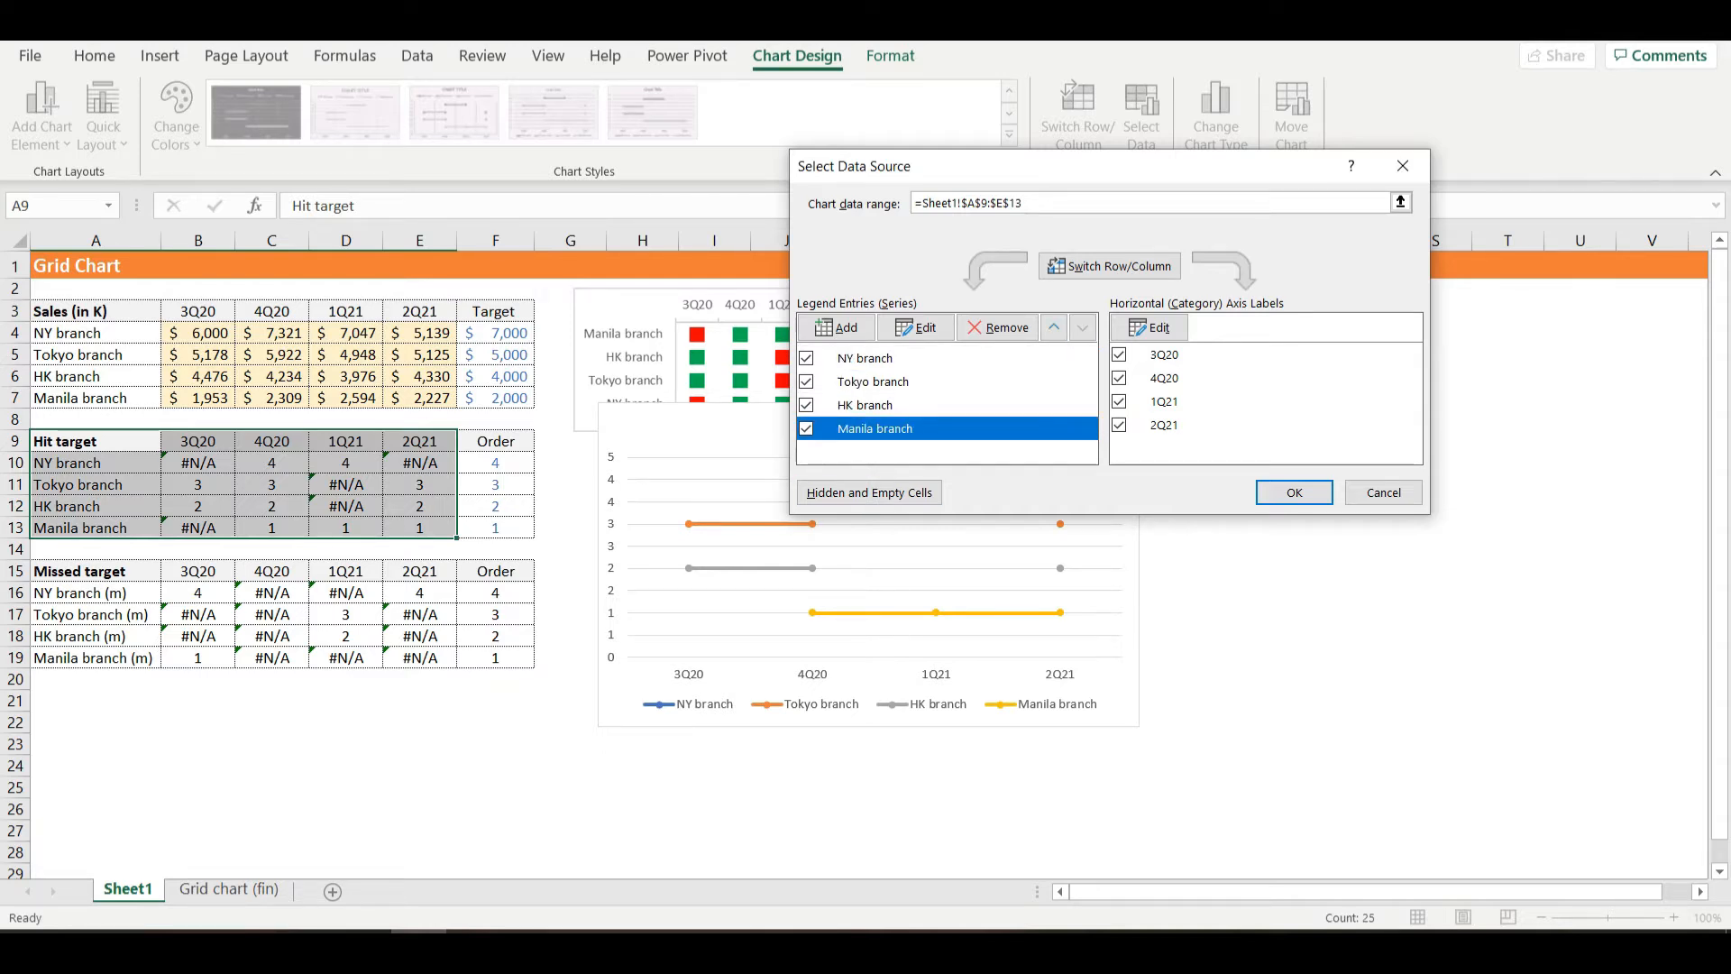
click(836, 327)
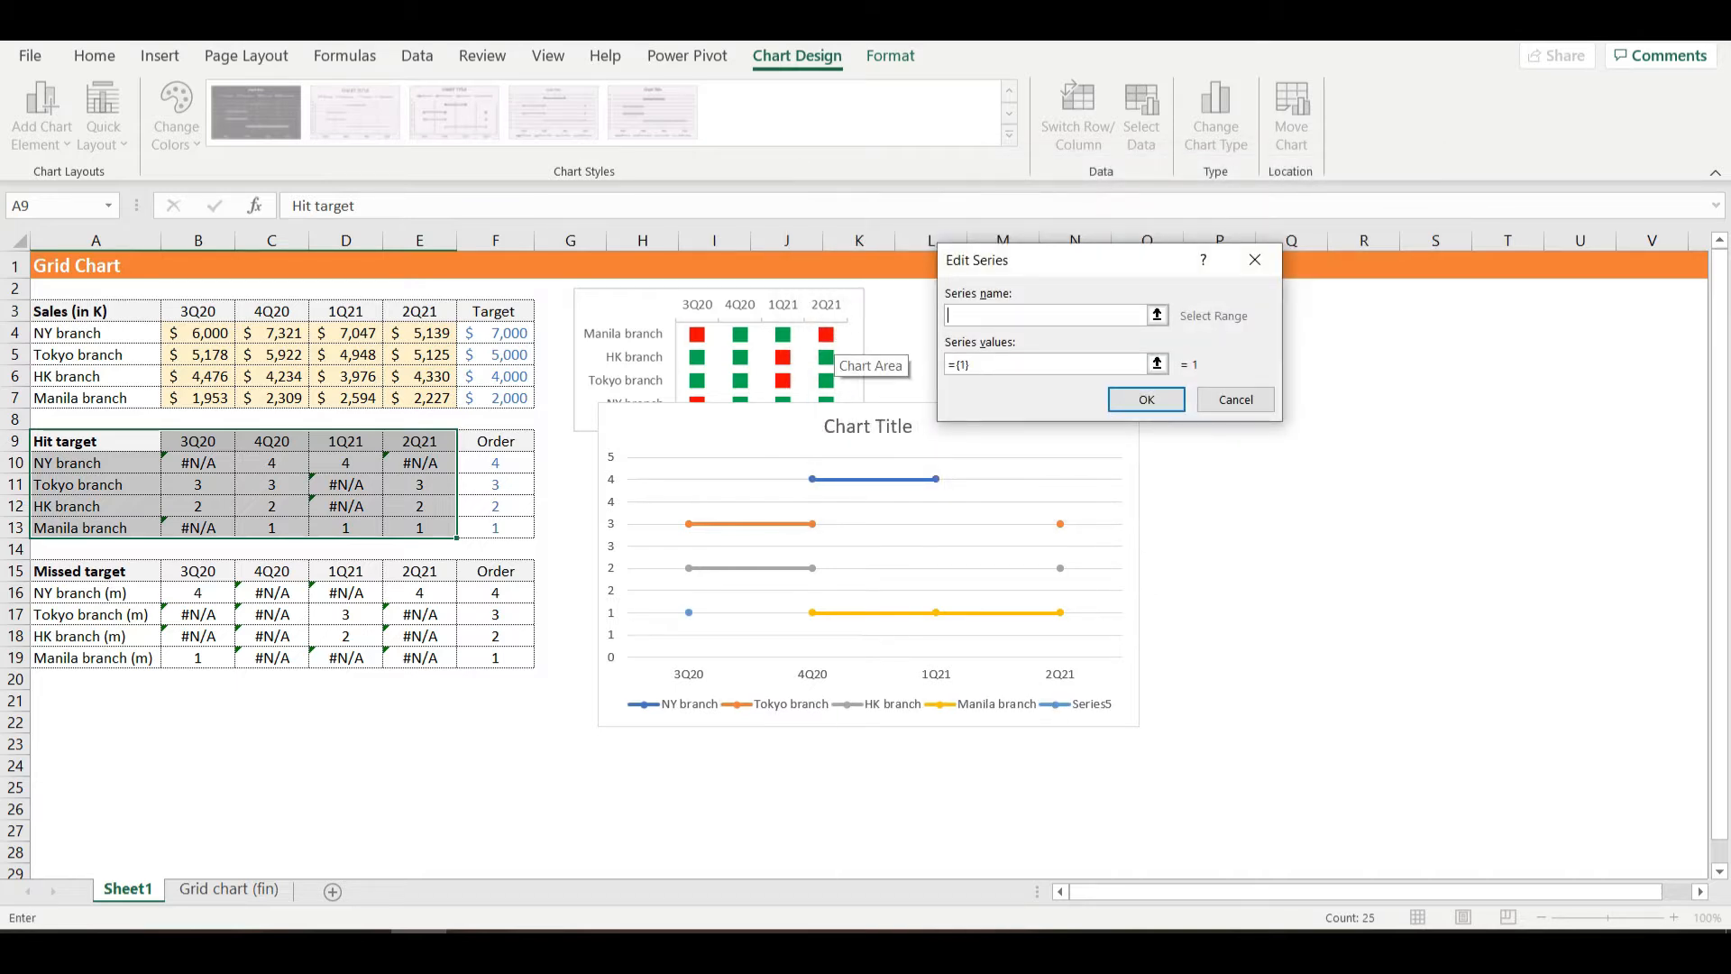
click(96, 592)
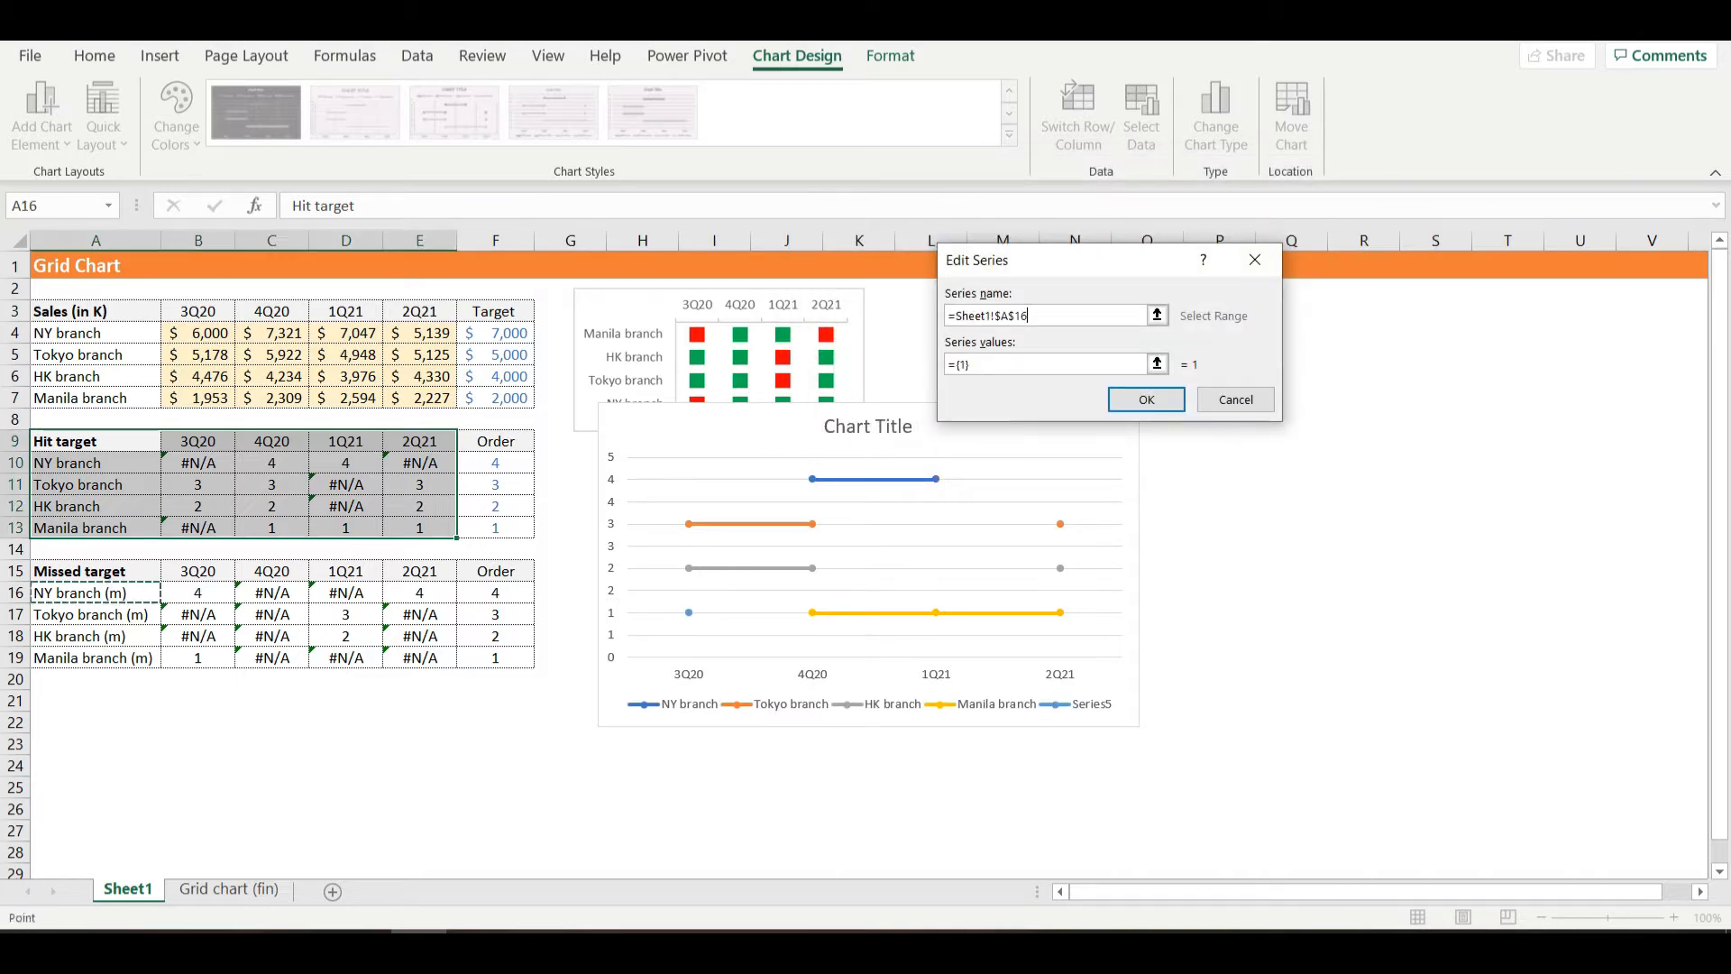
click(1082, 364)
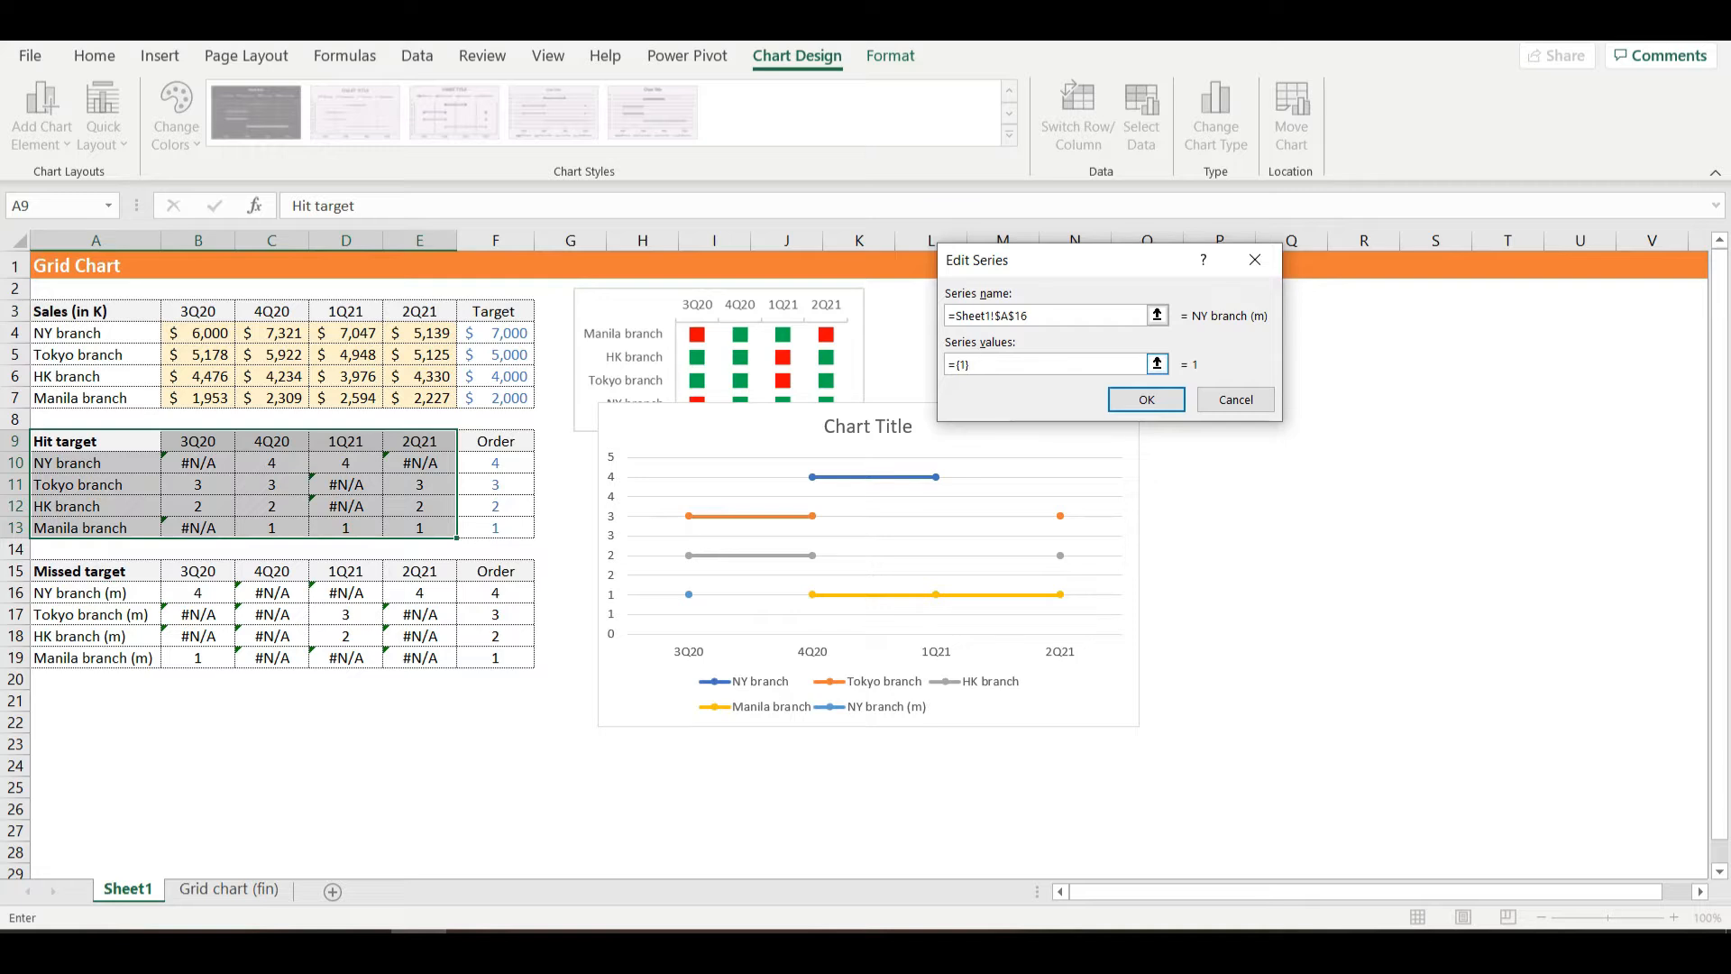
click(1081, 316)
text(+)
click(95, 592)
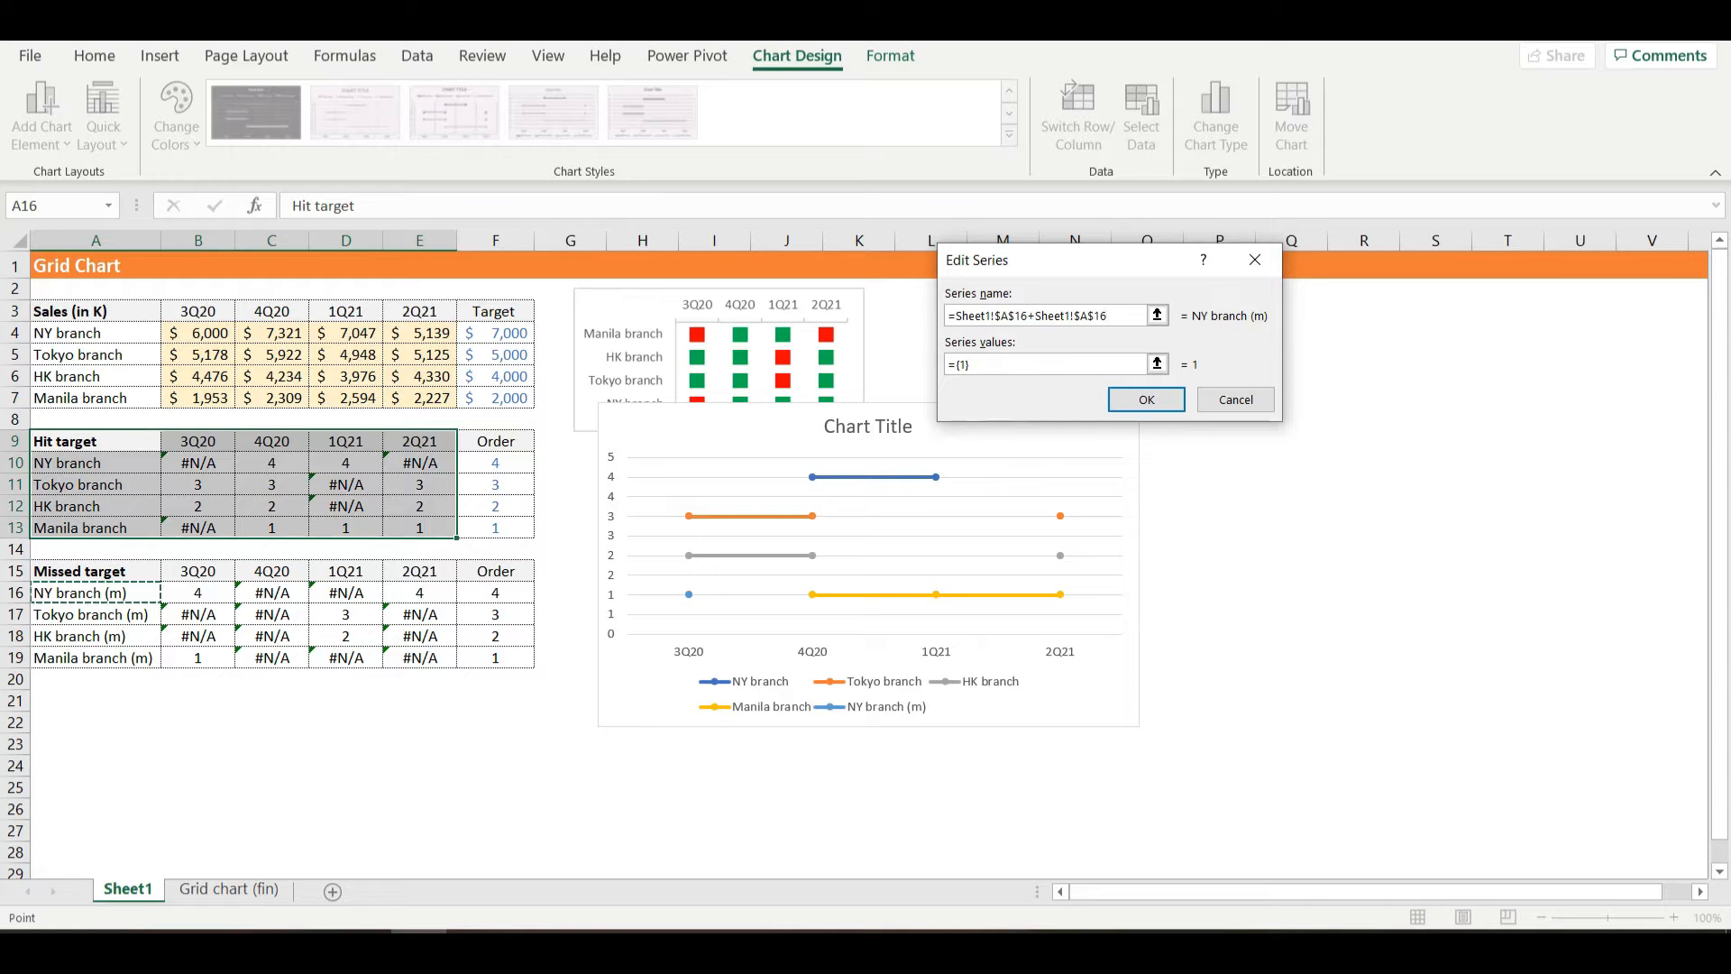
key(BackSpace)
key(BackSpace)
key(BackSpace)
key(BackSpace)
key(BackSpace)
key(BackSpace)
key(BackSpace)
key(BackSpace)
key(BackSpace)
key(BackSpace)
key(BackSpace)
key(BackSpace)
key(BackSpace)
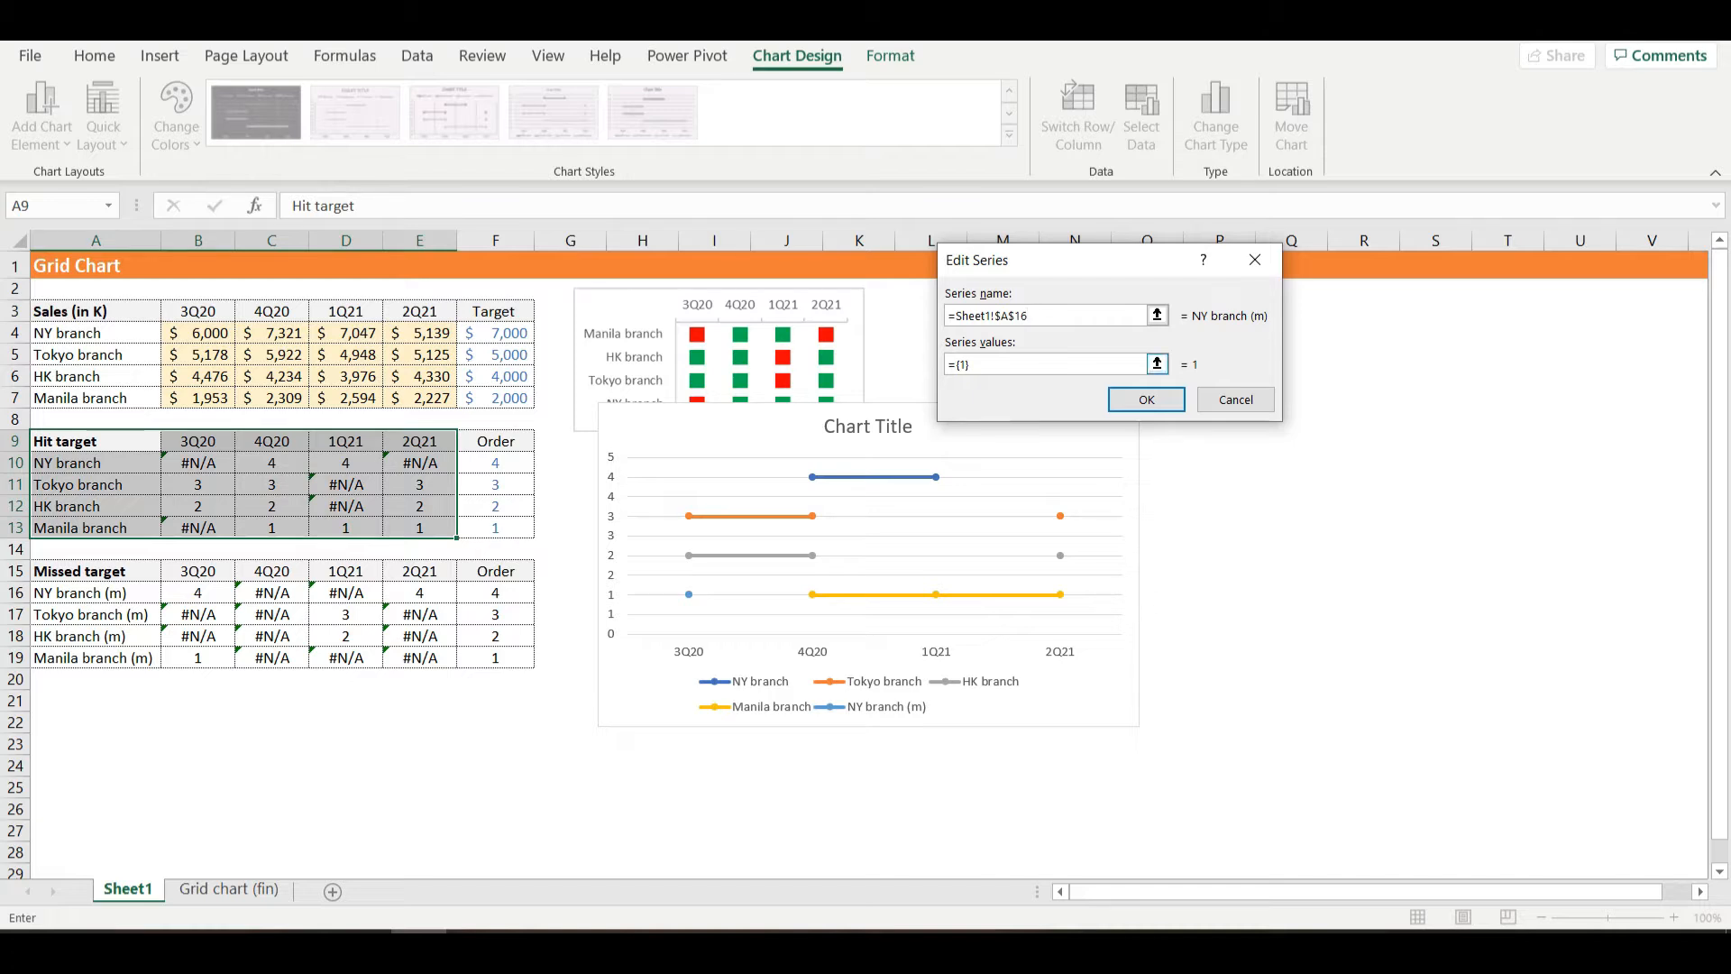
- Set the NY branch (m) series values to B16:E16 and accept the series
key(BackSpace)
key(BackSpace)
key(BackSpace)
drag(199, 577, 423, 593)
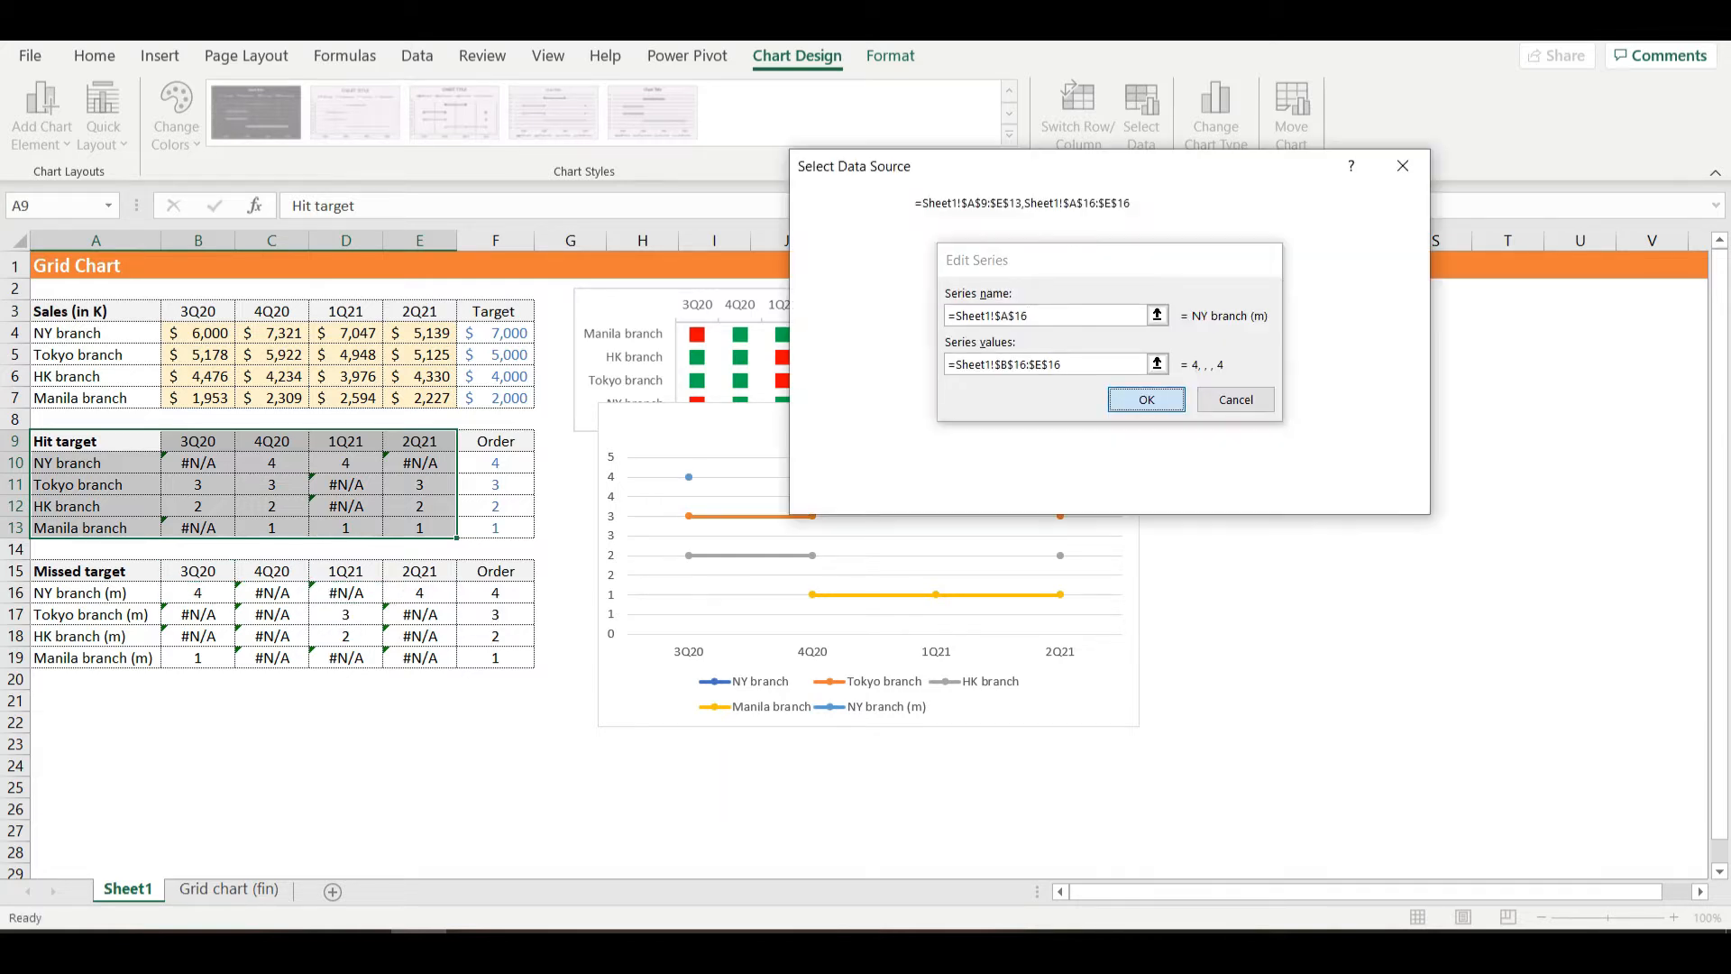
click(1118, 400)
- Add the Tokyo branch (m) series to the chart with its name from A17 and its values from B17:E17
click(836, 327)
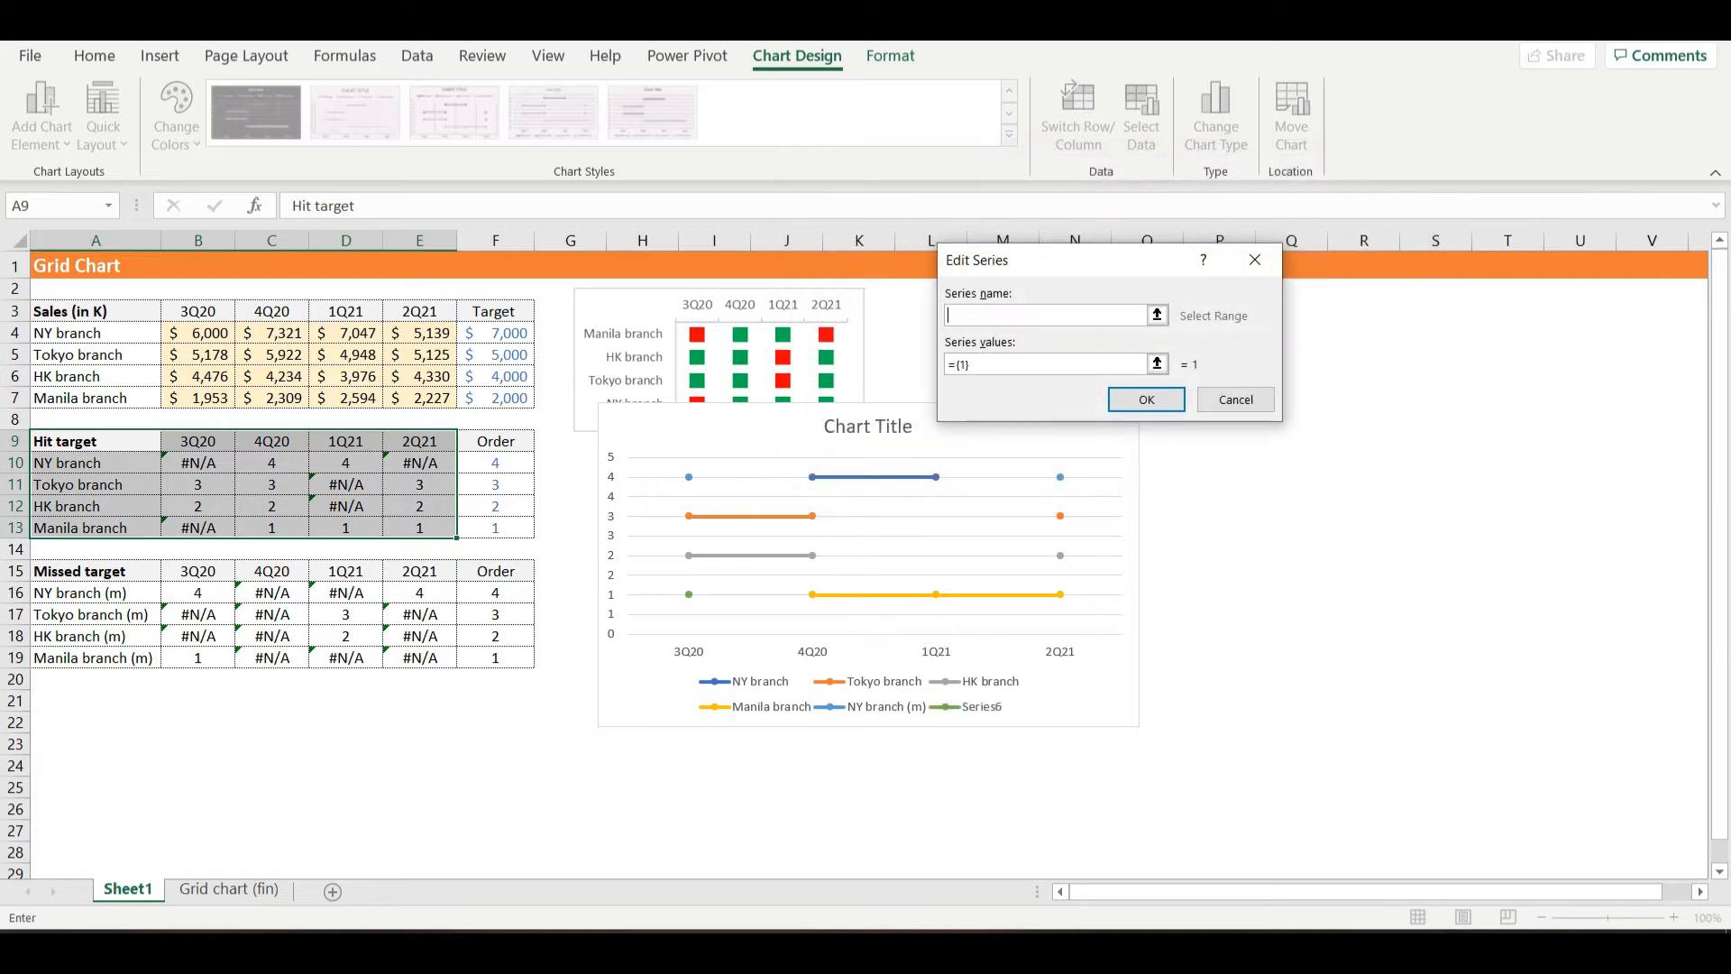
click(90, 614)
click(1086, 364)
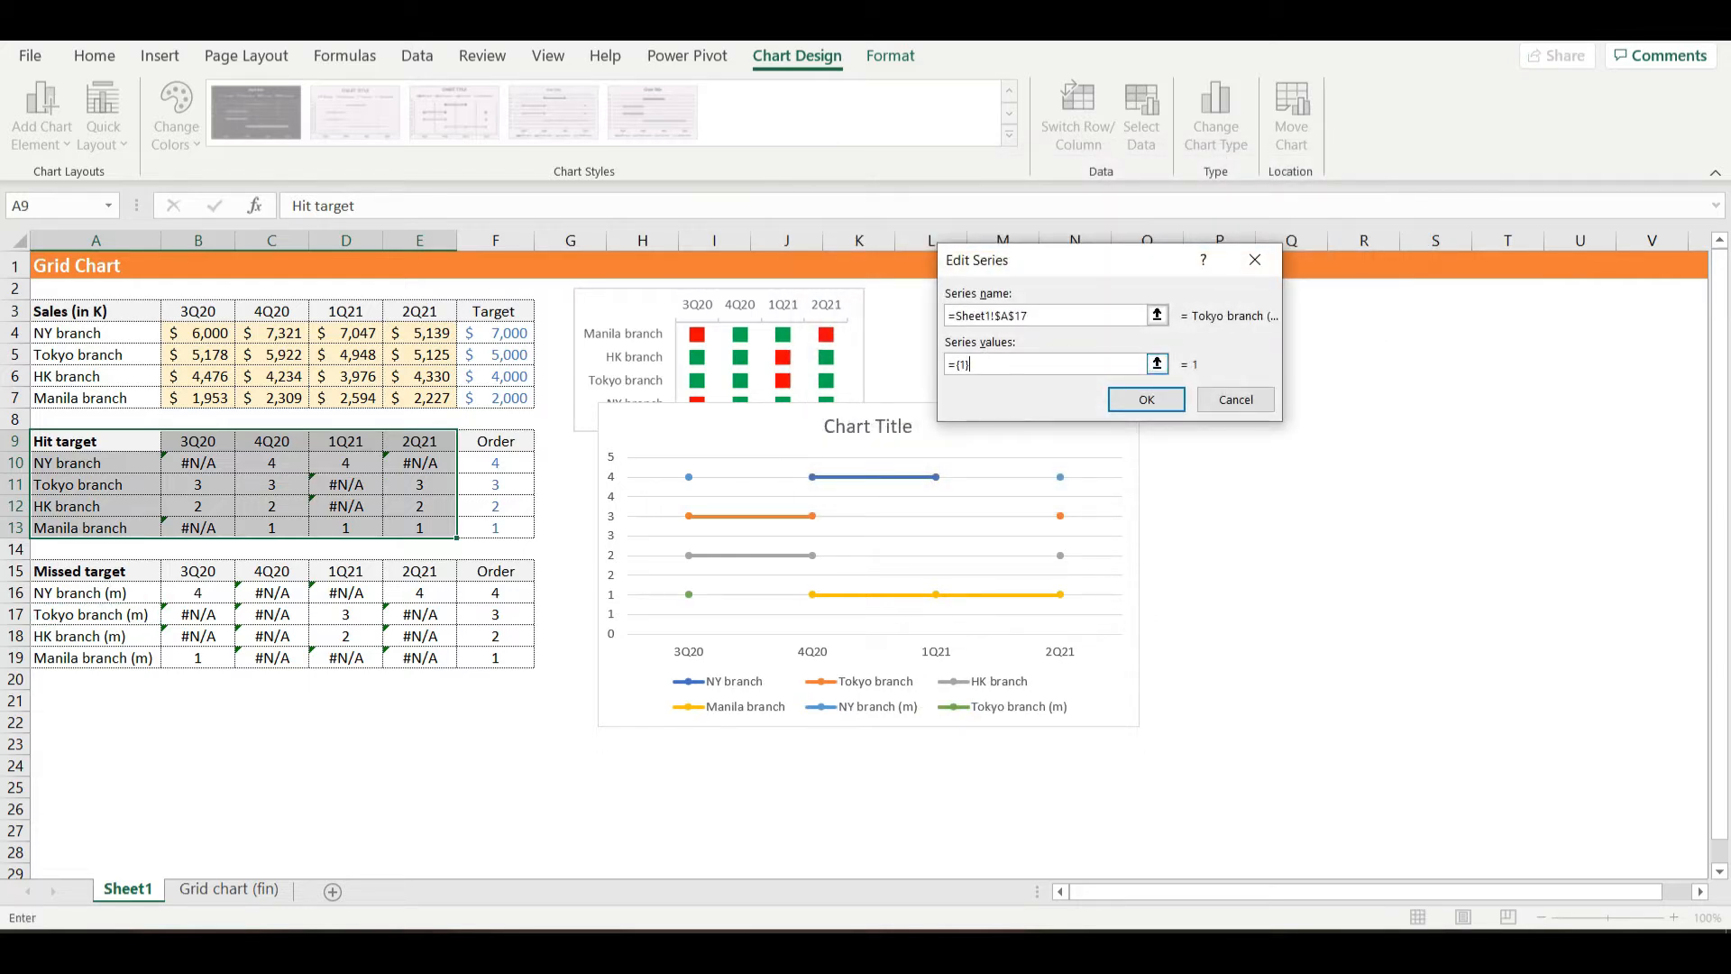
key(BackSpace)
key(BackSpace)
key(BackSpace)
drag(199, 614, 419, 614)
click(1127, 399)
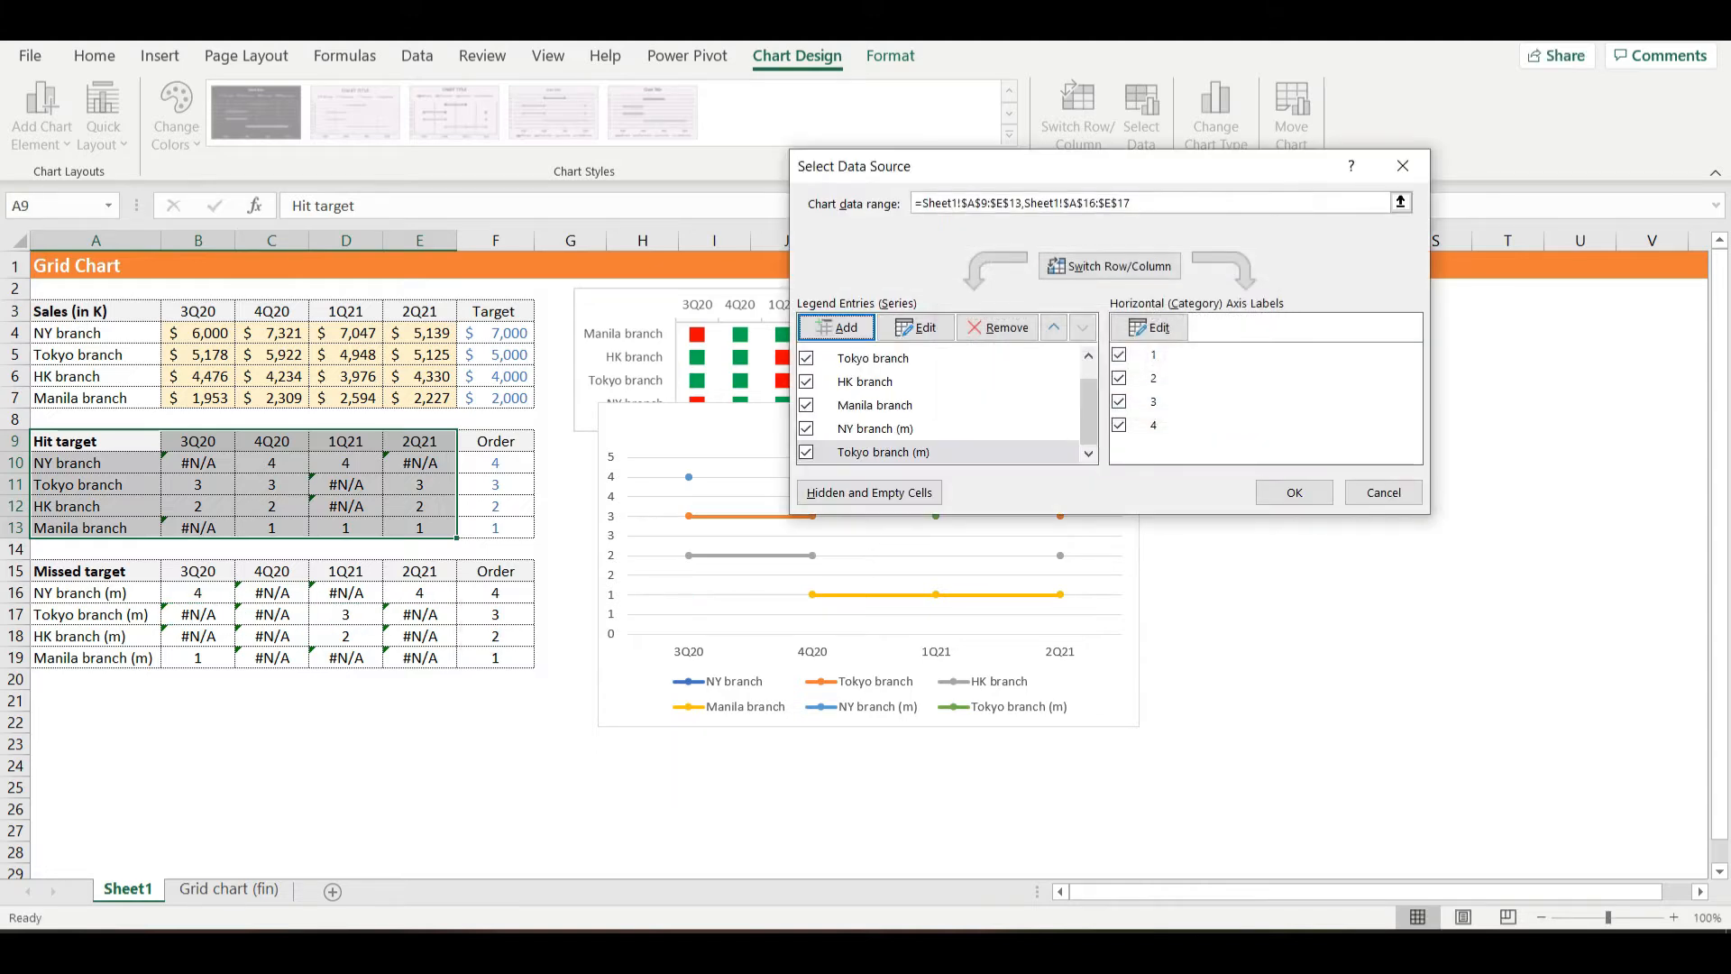
- Add the HK branch (m) series to the chart with its name from A18 and its values from B18:E18
click(835, 327)
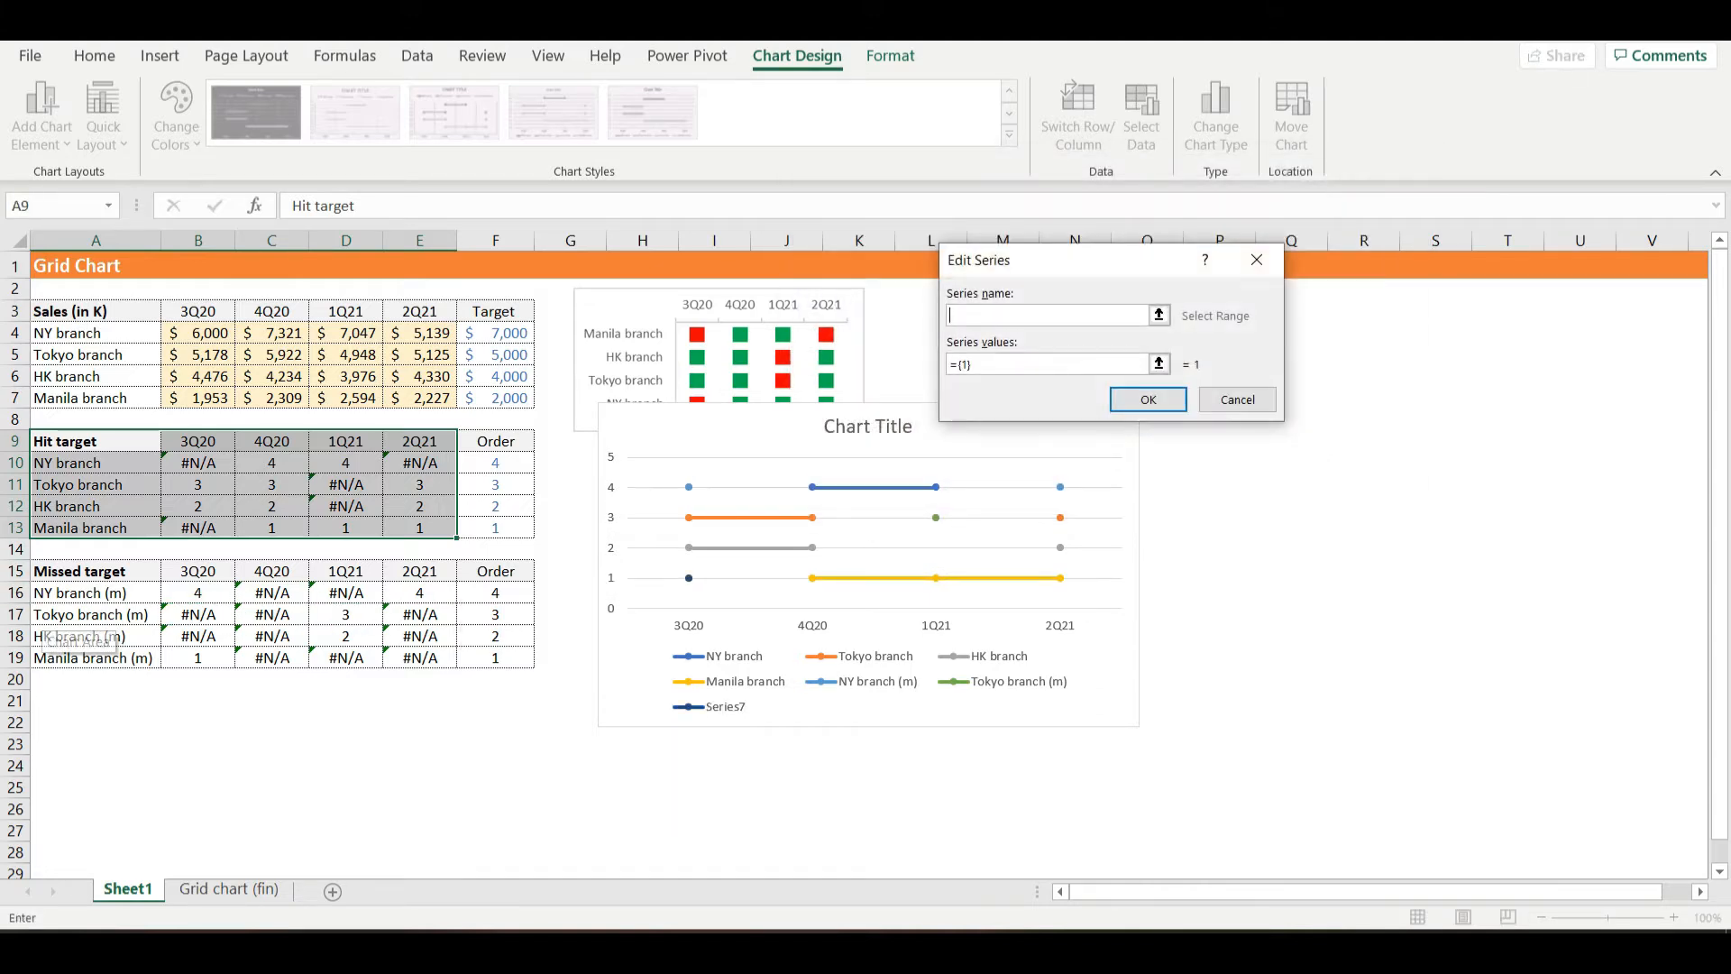
click(91, 636)
click(1141, 365)
key(BackSpace)
key(BackSpace)
key(BackSpace)
key(BackSpace)
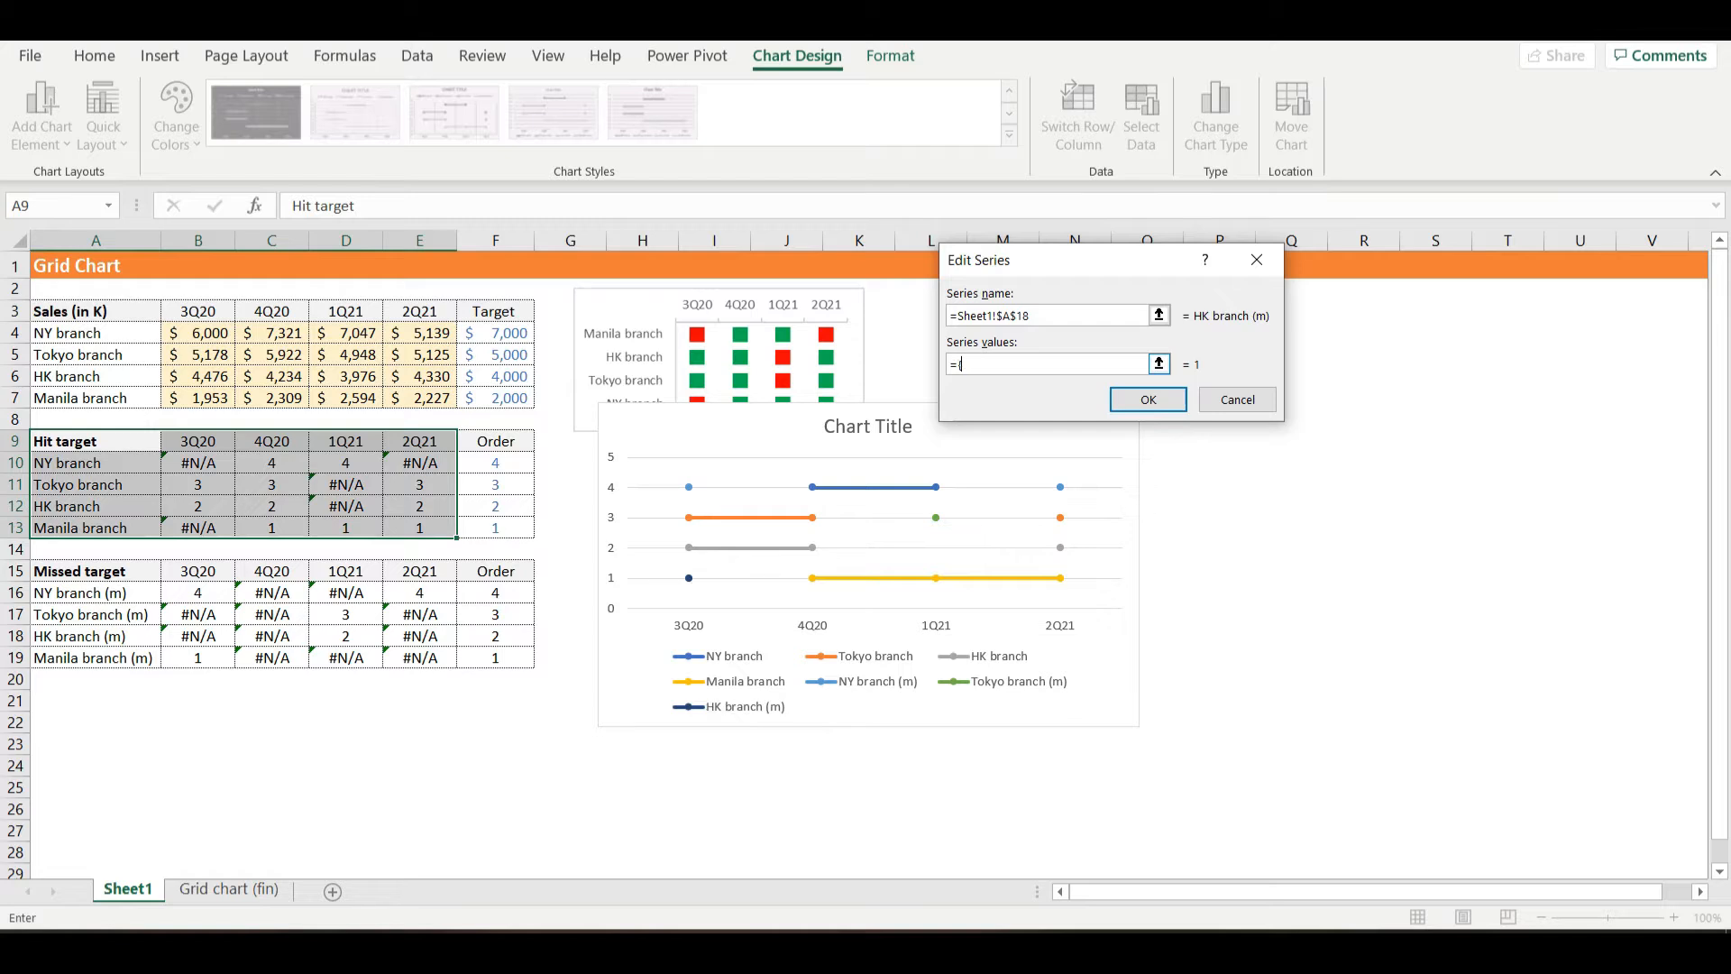
drag(194, 636, 455, 646)
click(1122, 399)
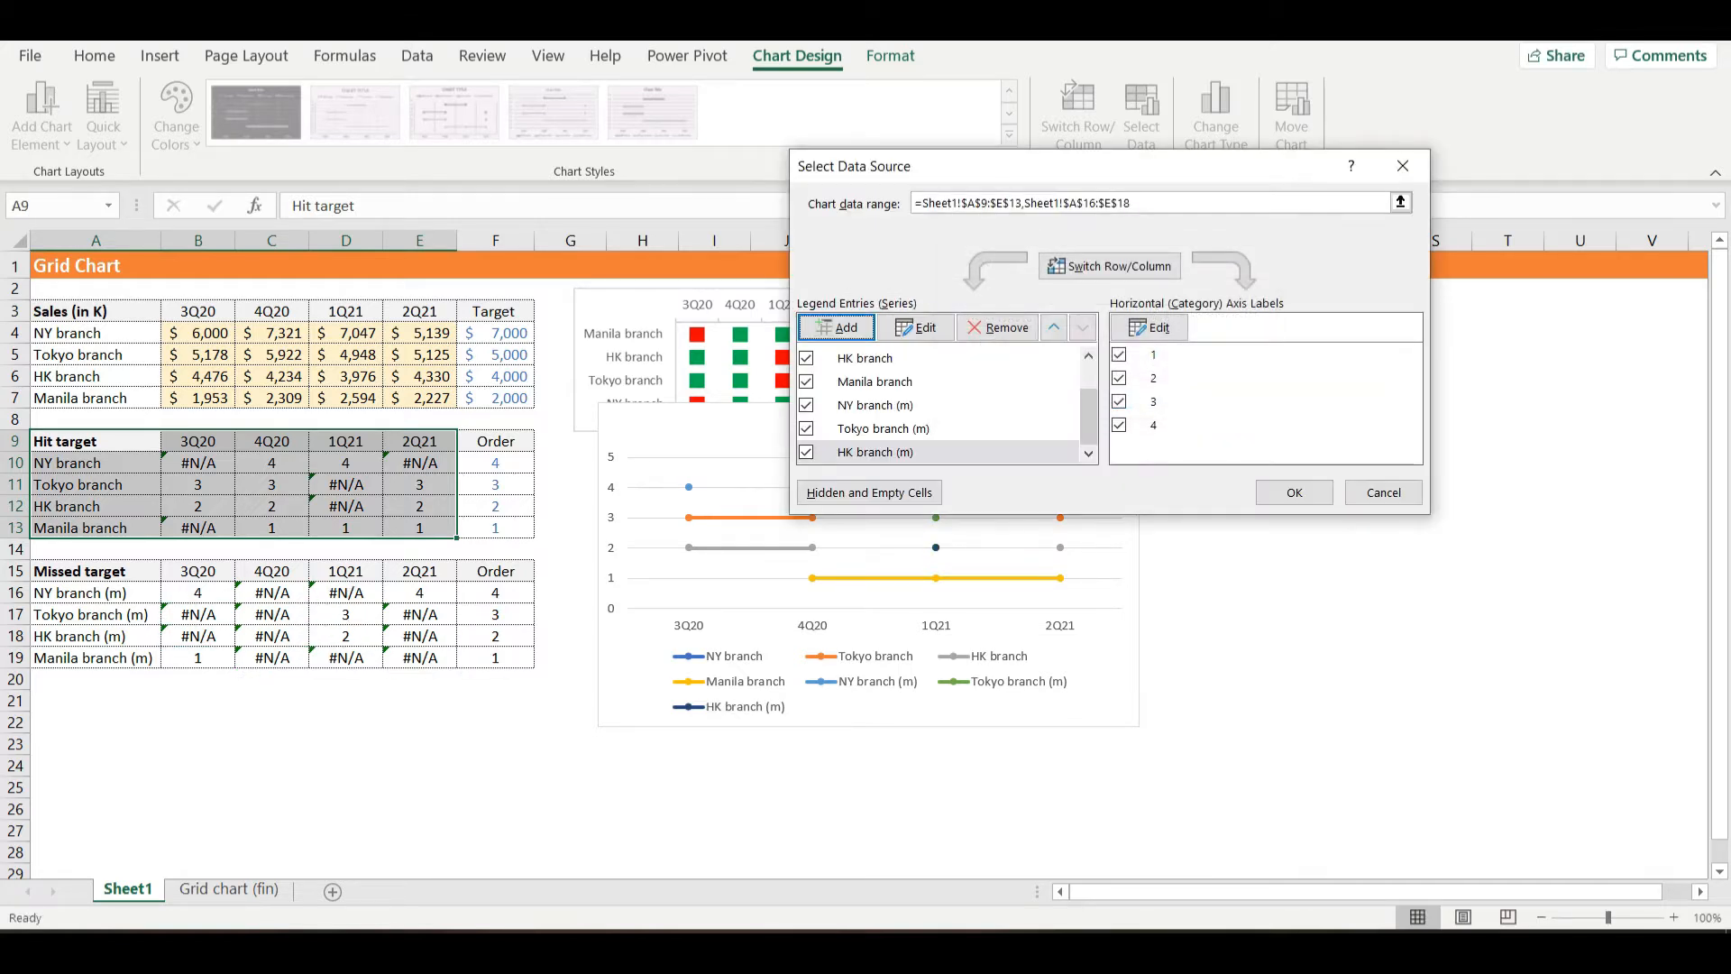
- Add the Manila branch (m) series to the chart with its name from A19 and its values from B19:E19
click(836, 326)
click(90, 657)
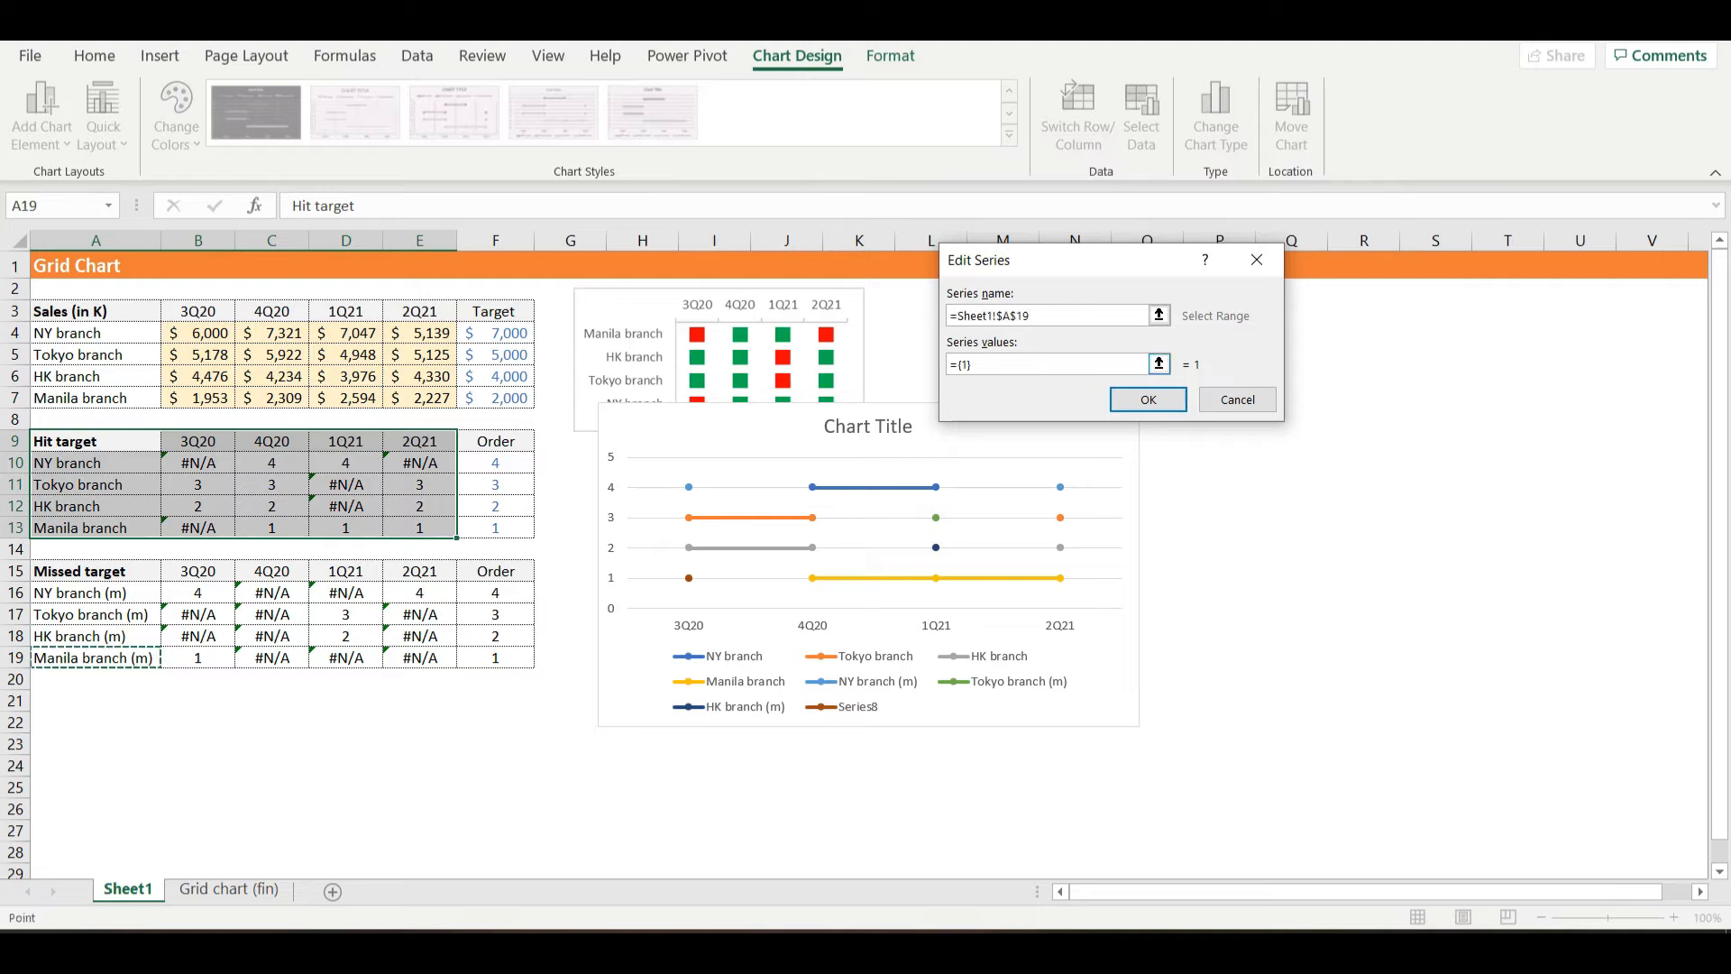
click(1063, 364)
key(BackSpace)
key(BackSpace)
key(BackSpace)
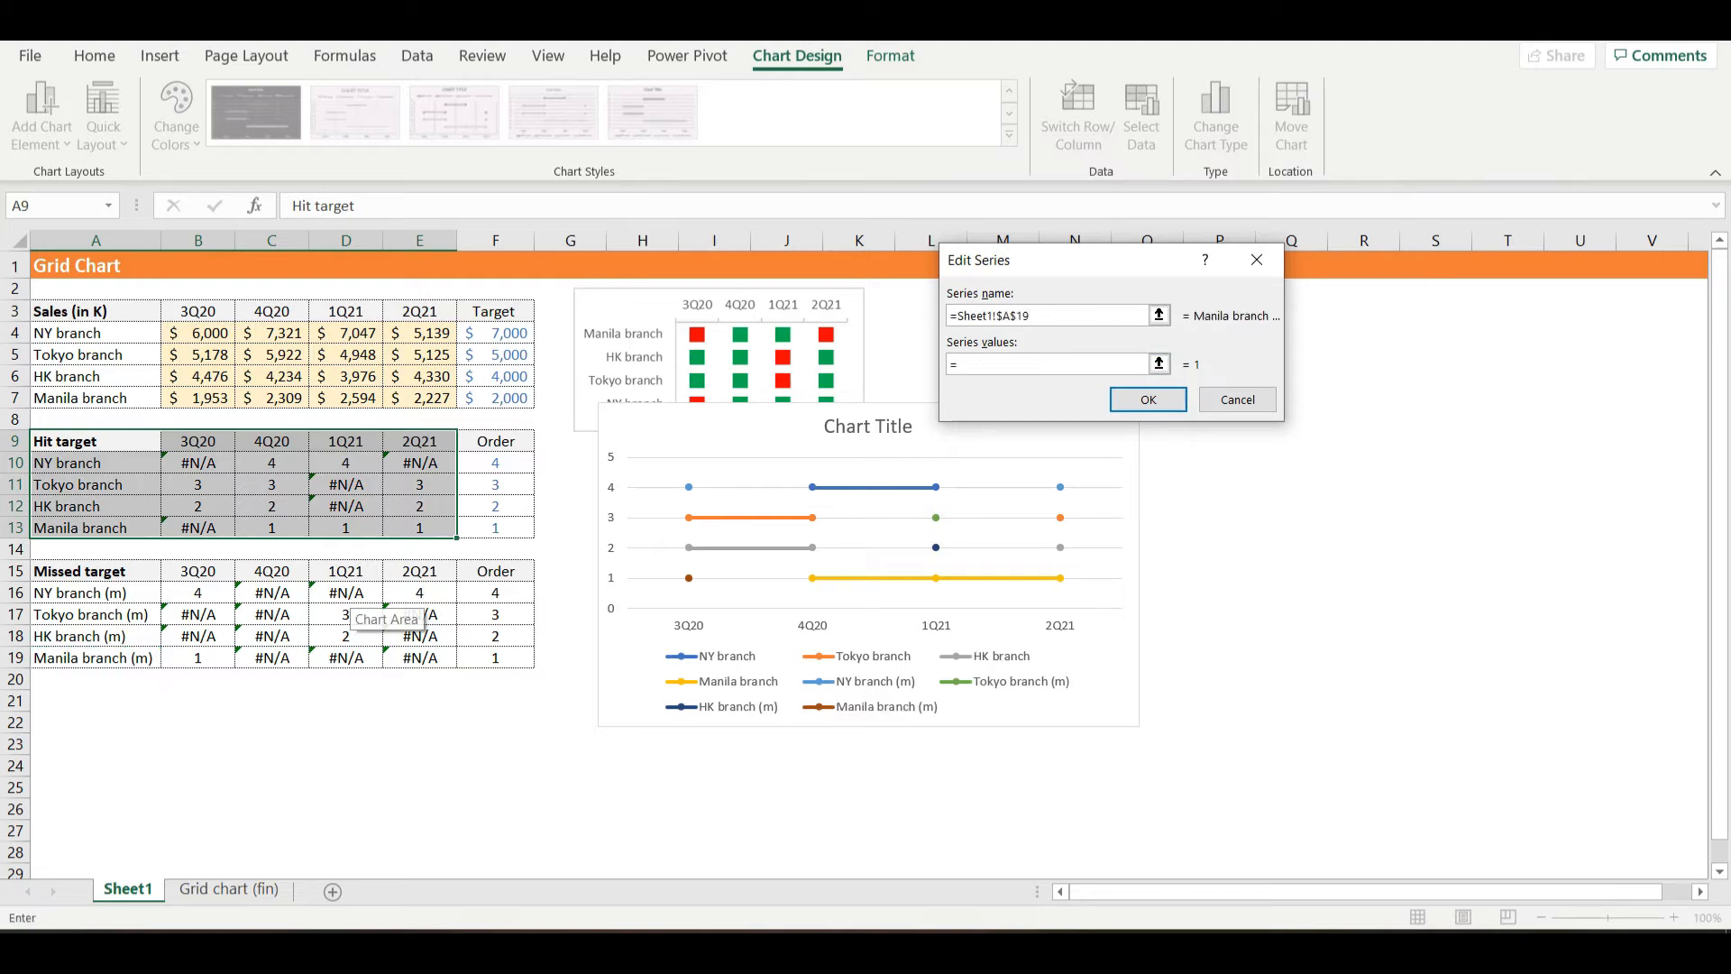
drag(184, 657, 450, 662)
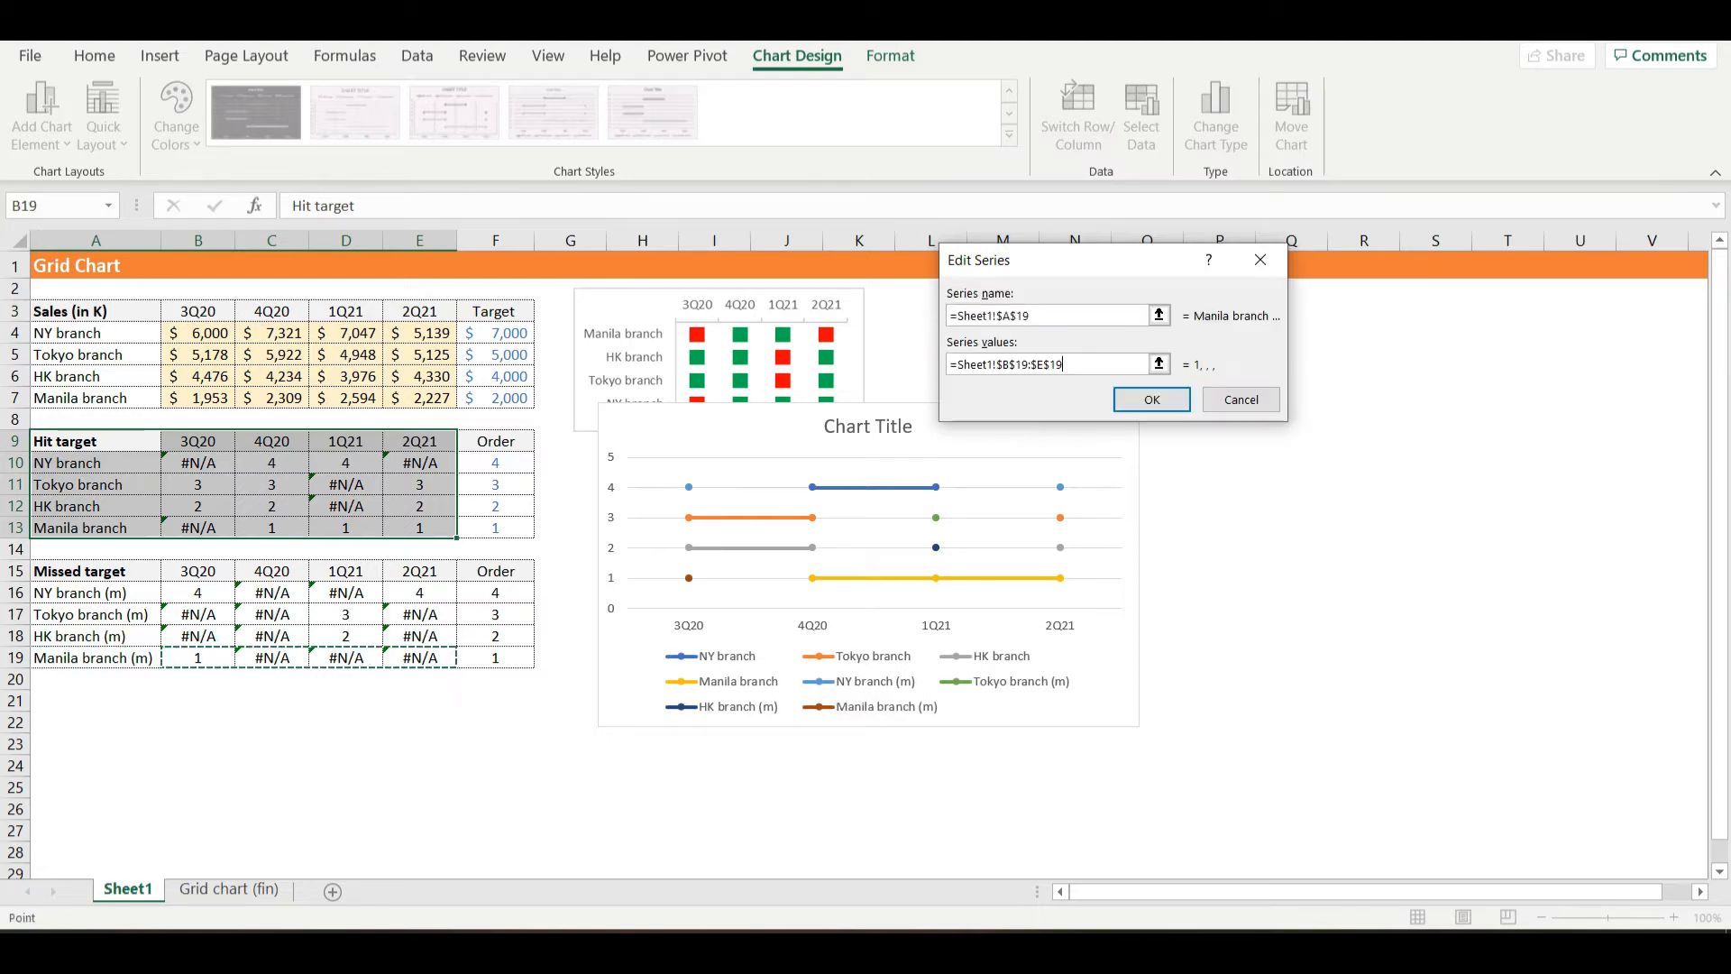
click(1151, 400)
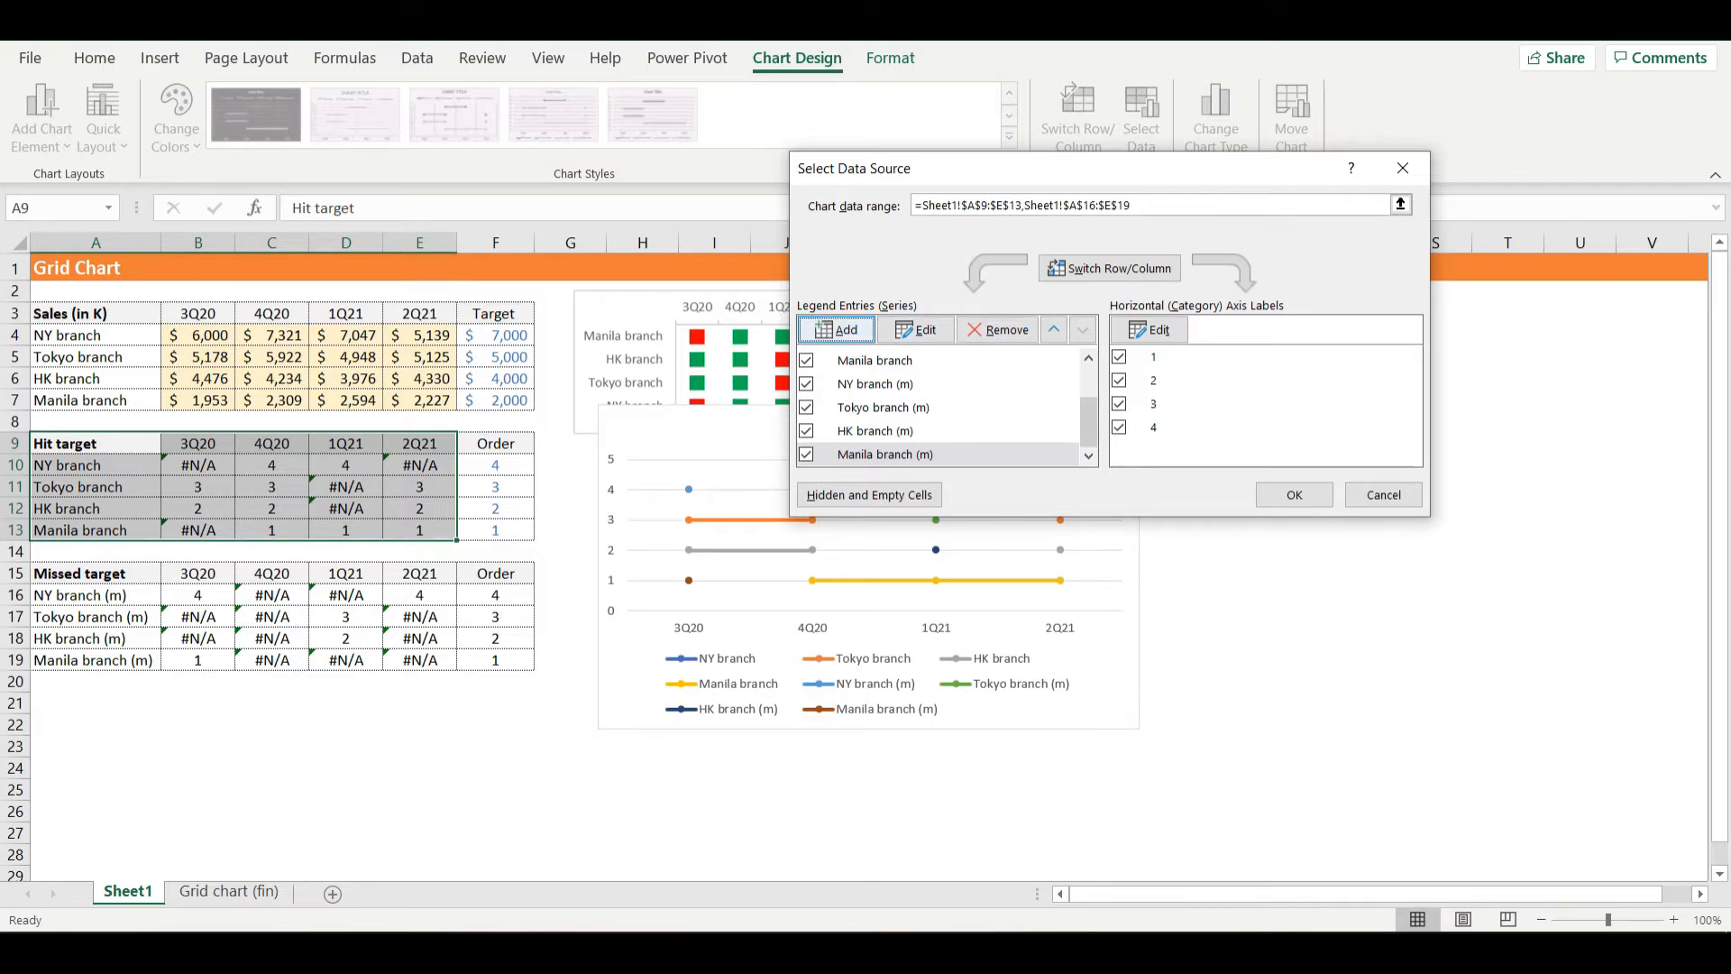
- Add a series named Branch with its values from A4:A7 and apply the chart's data source changes
click(836, 329)
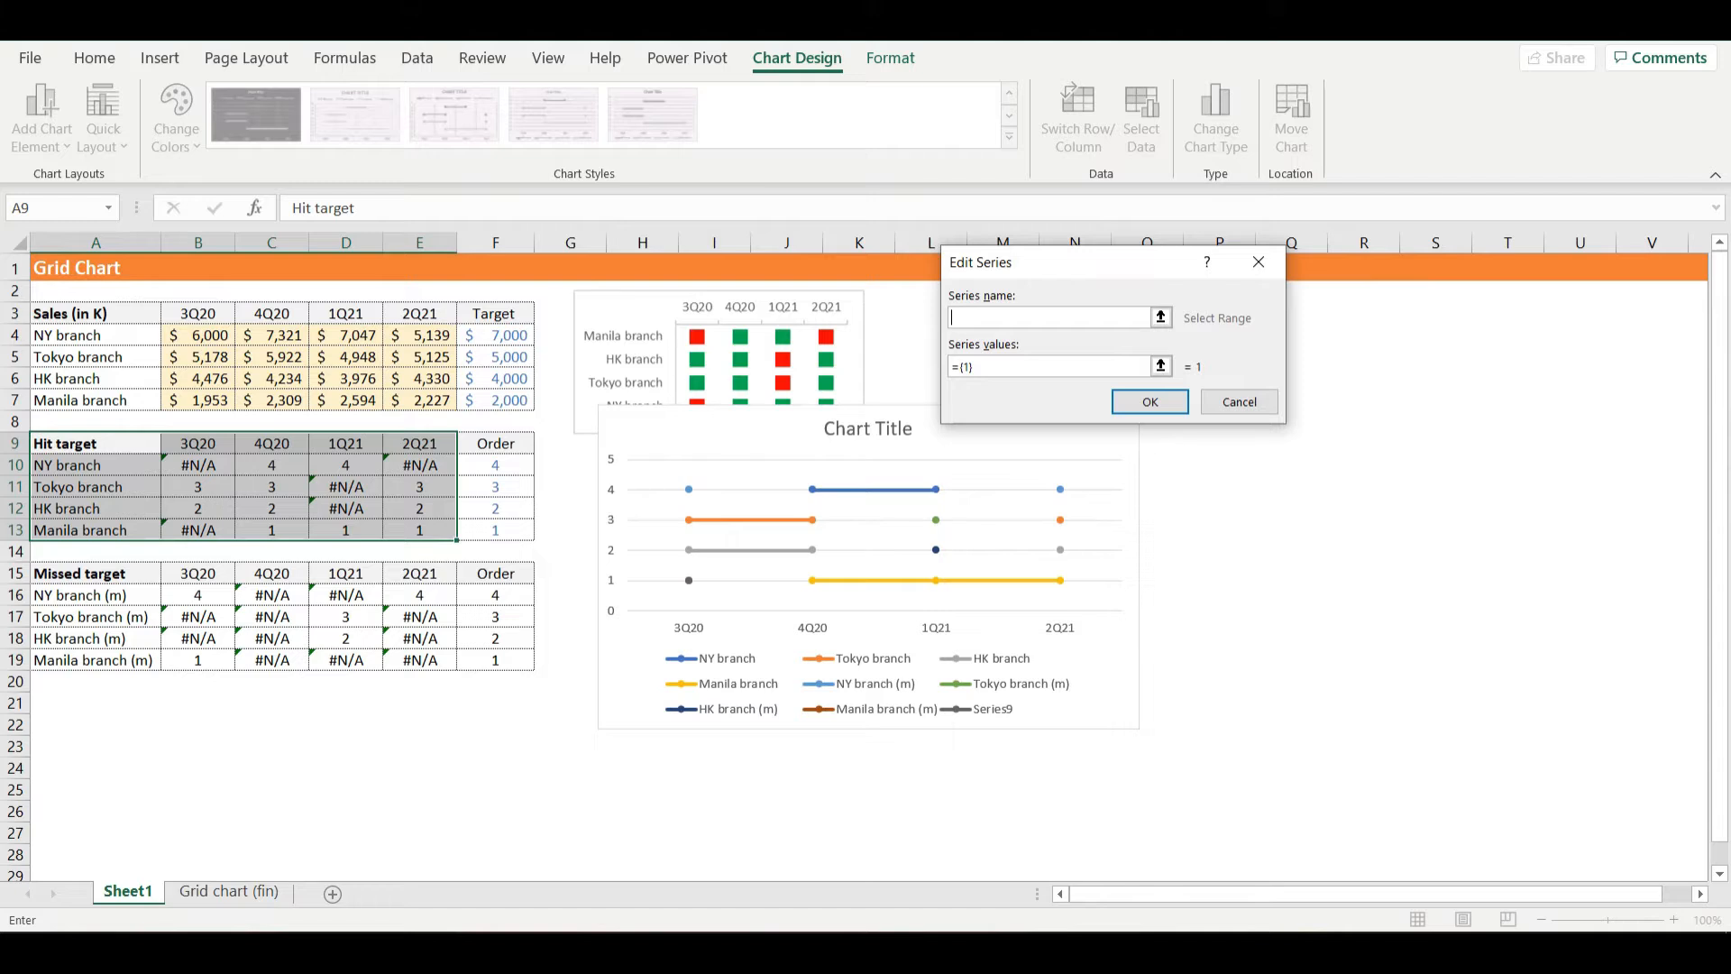
text(Branch)
click(1160, 366)
key(BackSpace)
key(BackSpace)
key(BackSpace)
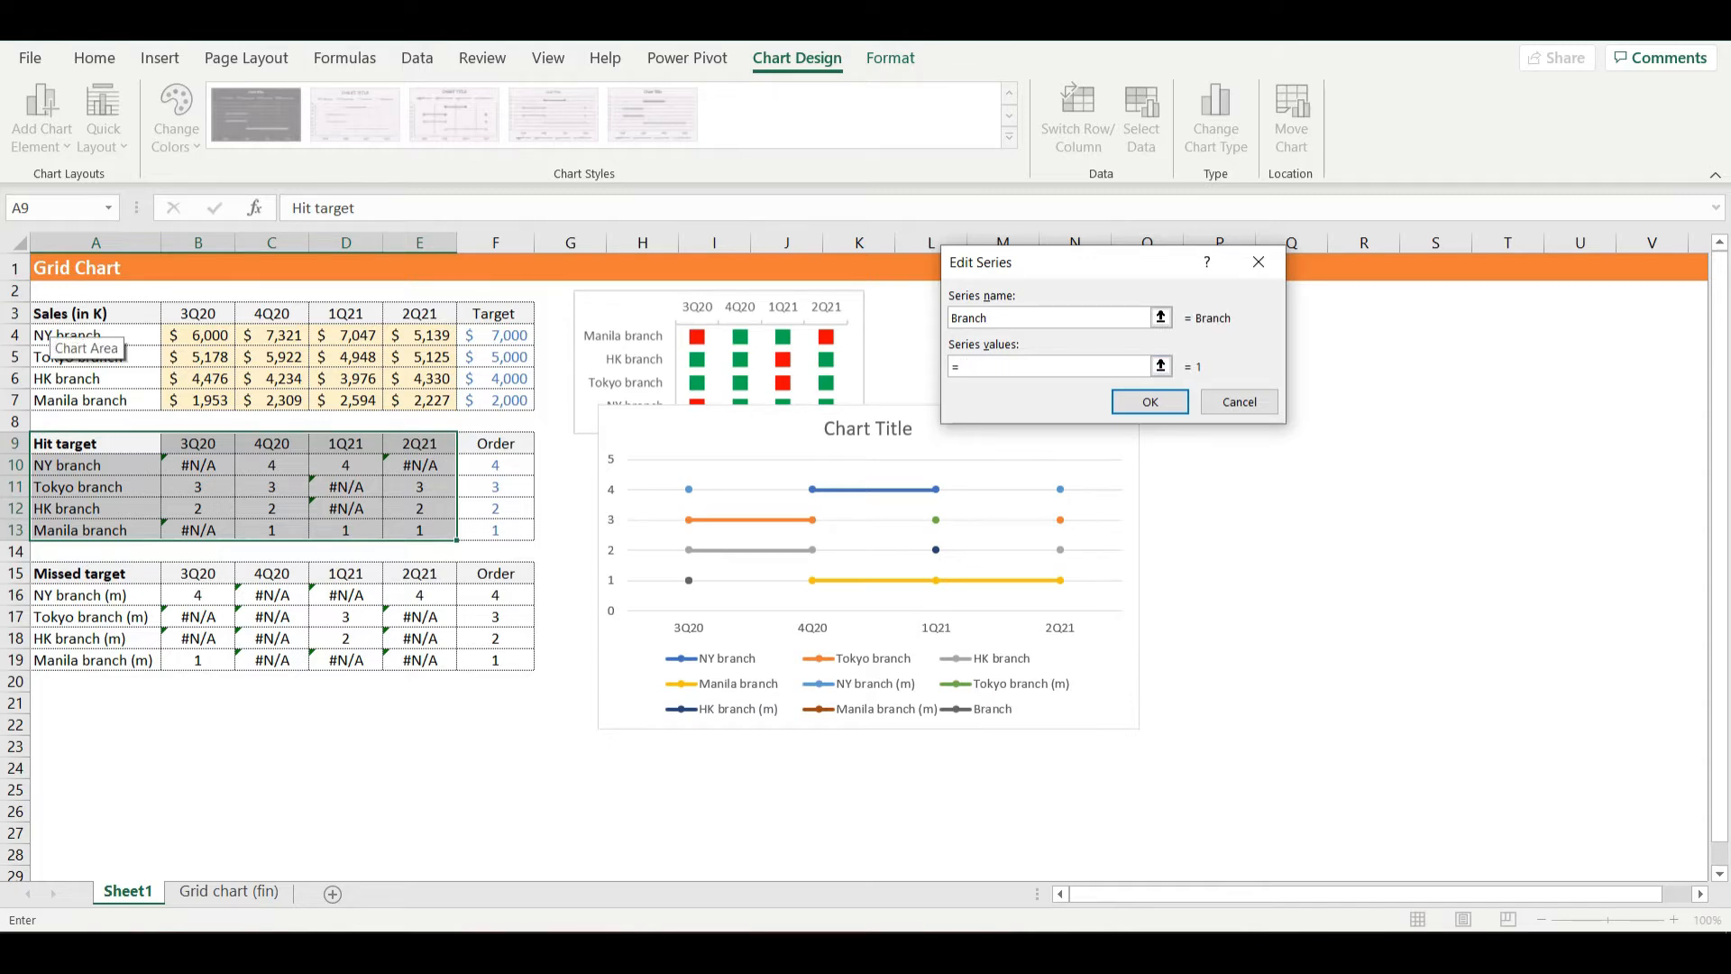
drag(54, 334, 54, 399)
key(Return)
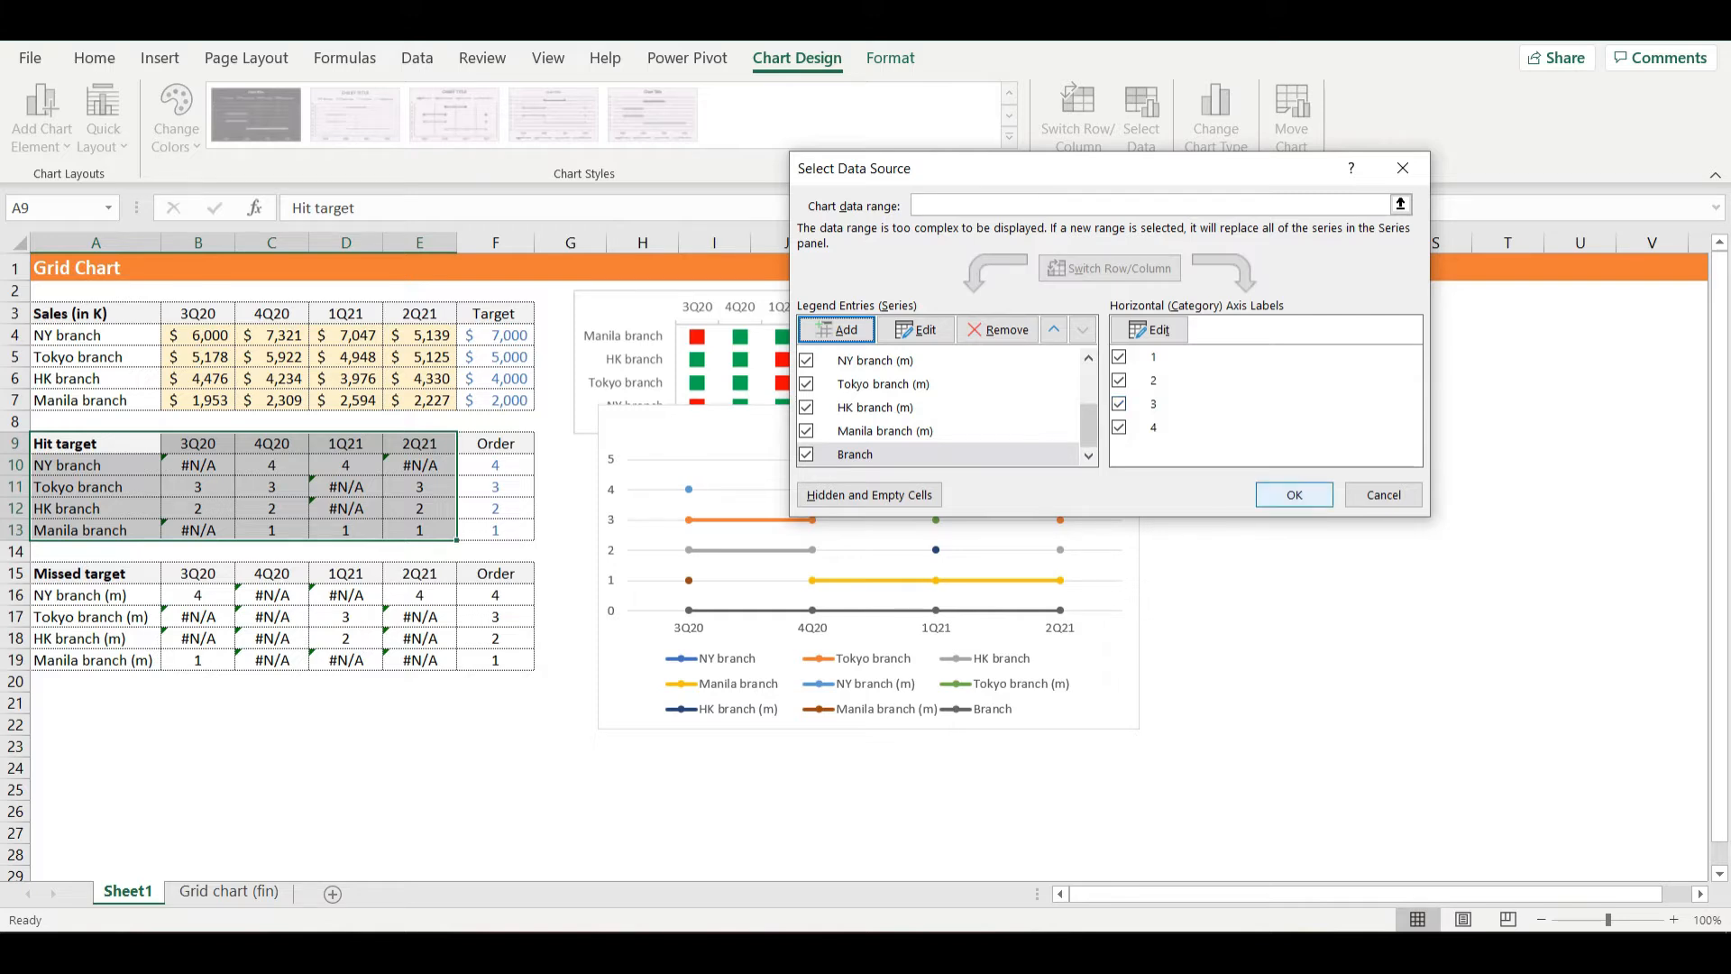
click(1294, 494)
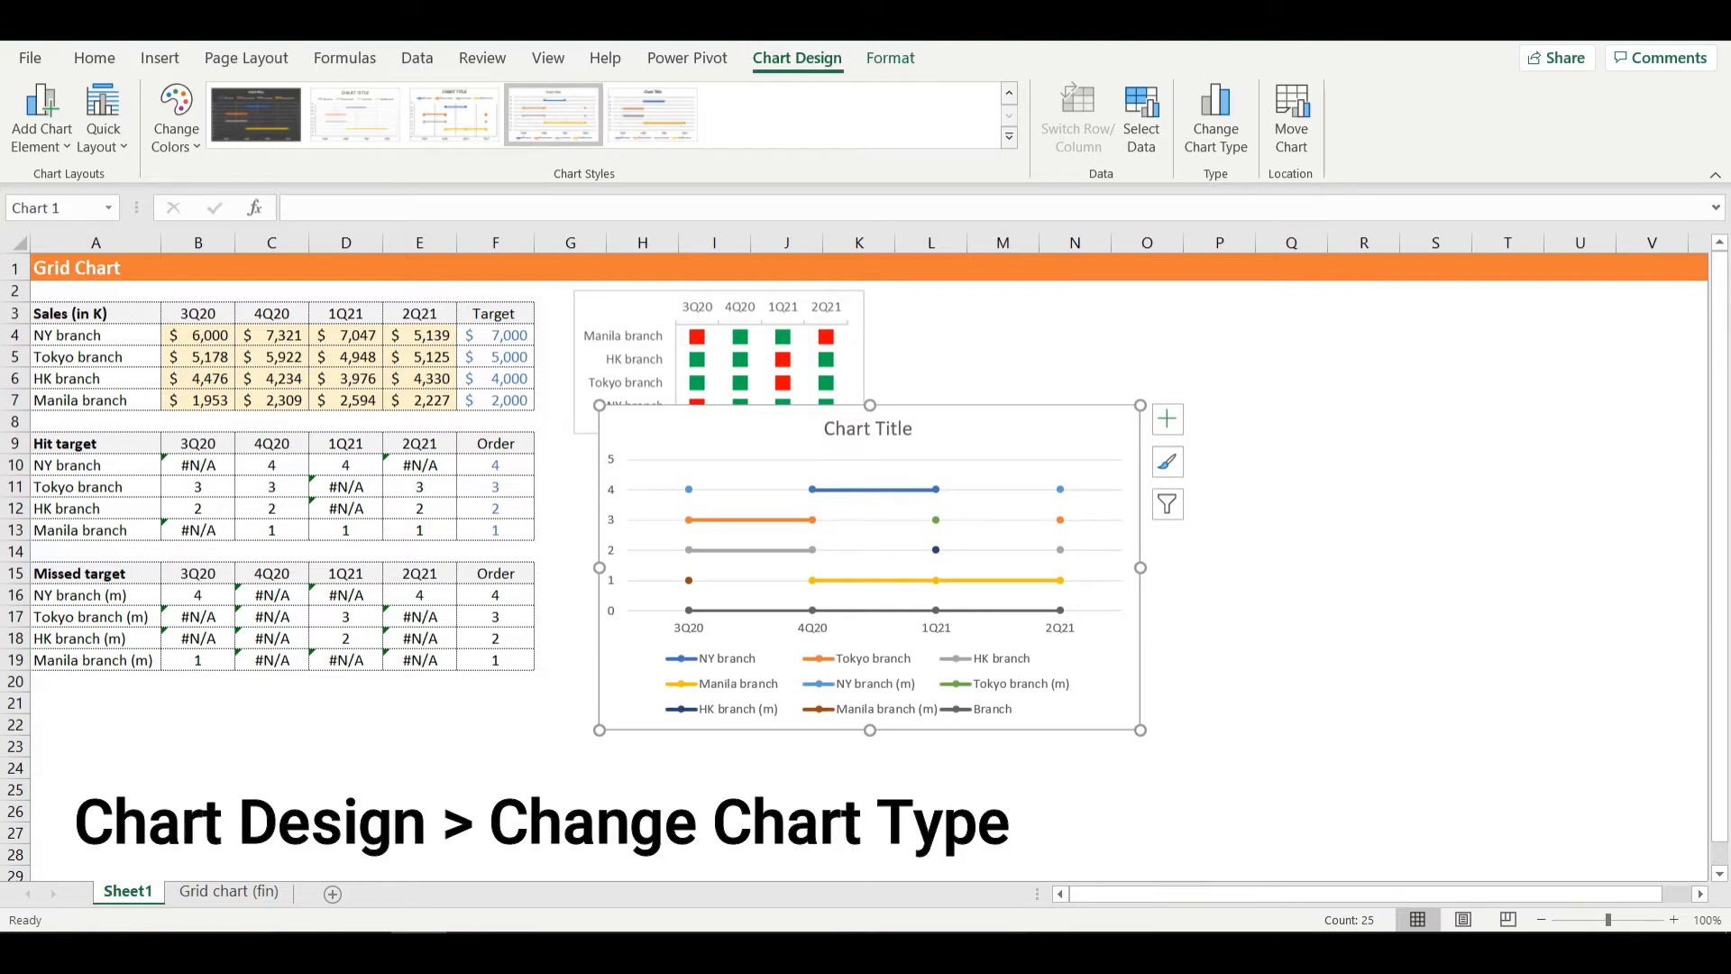
- Change the chart to a combo type and set the NY branch series to Line with Markers on the secondary axis
click(1215, 122)
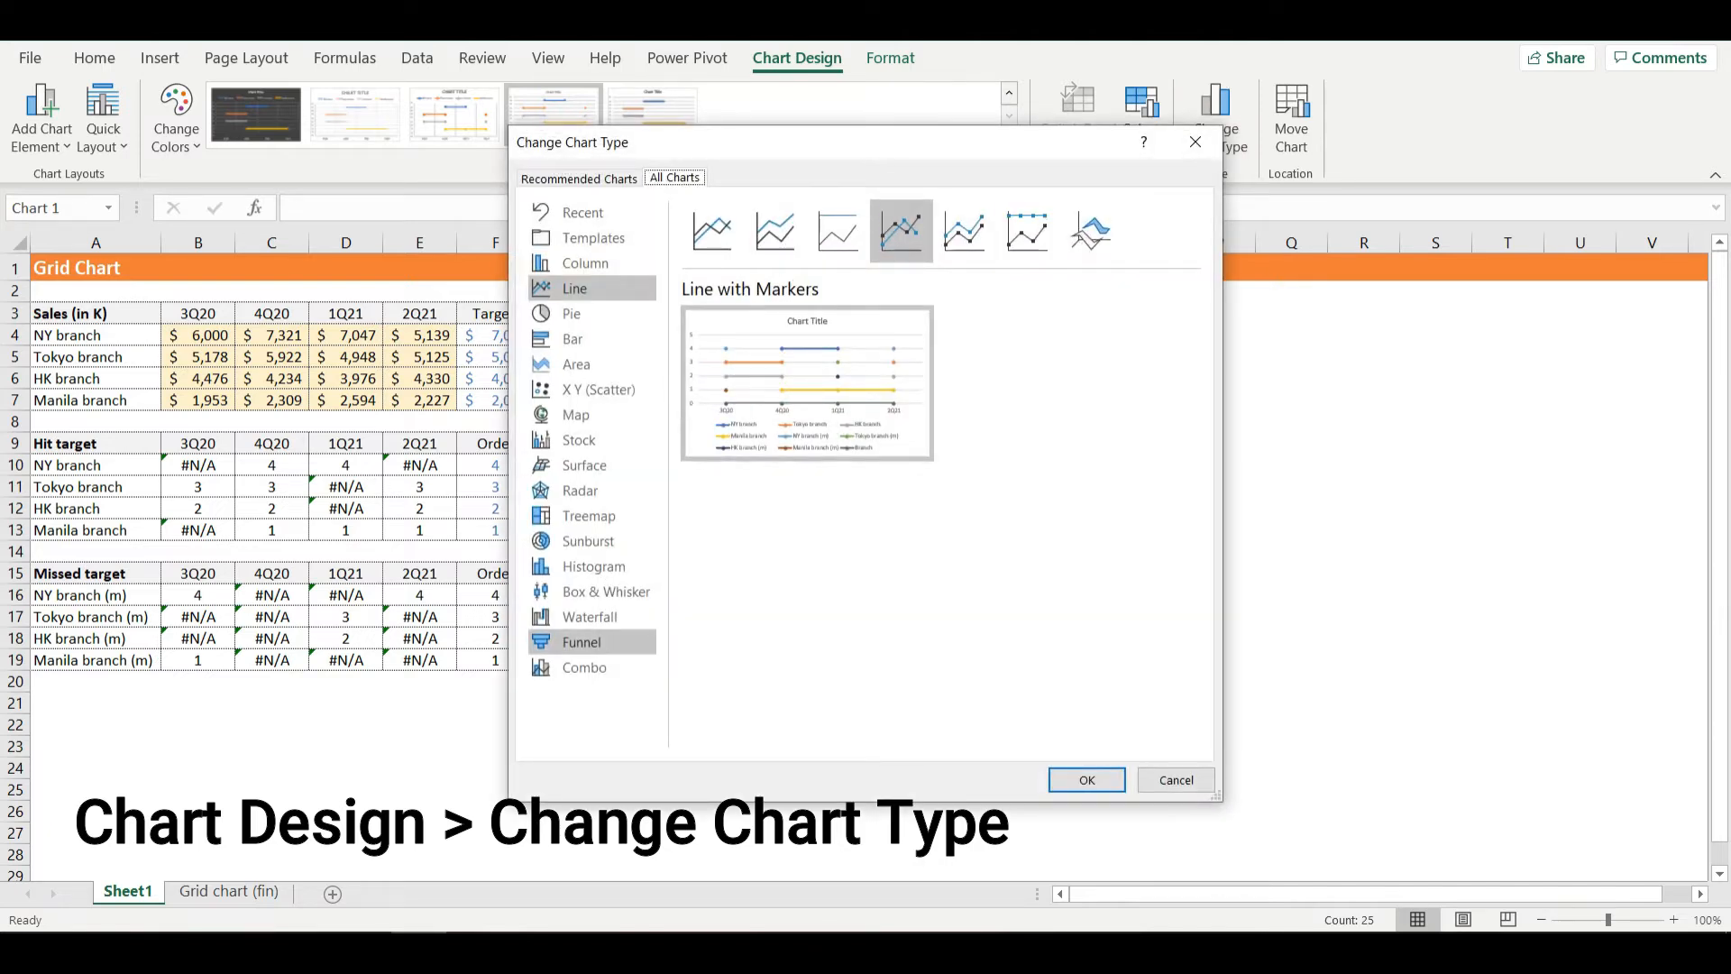
click(584, 667)
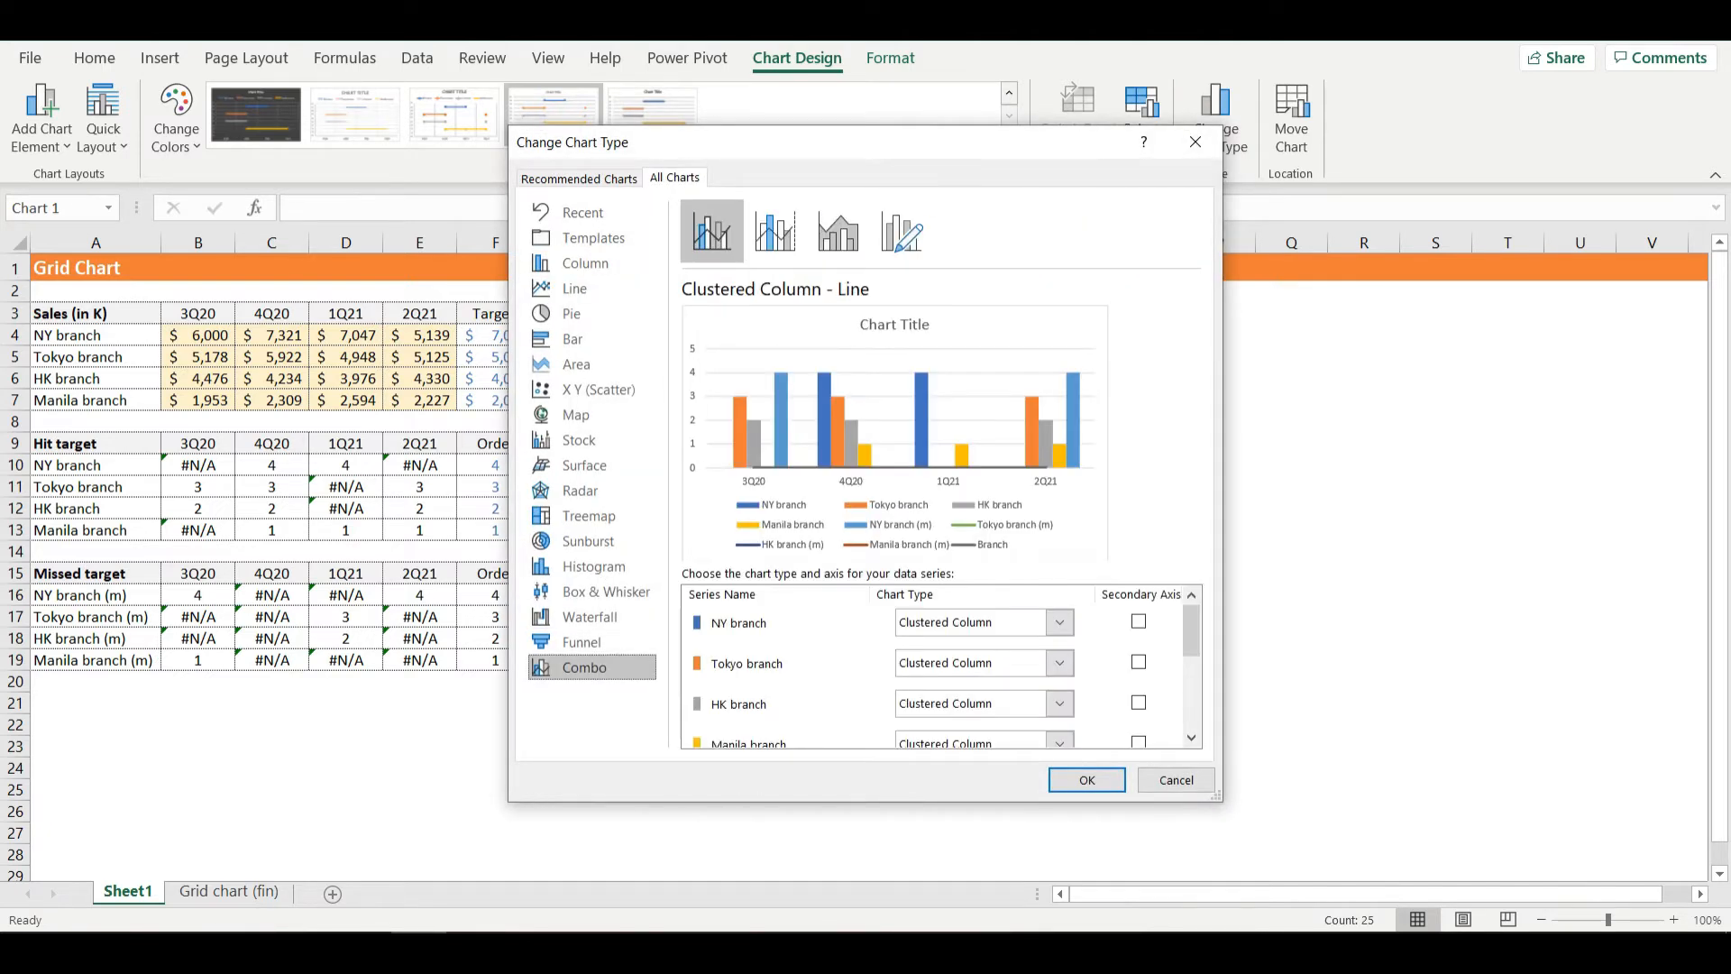
scroll(932, 676, down, 2)
scroll(932, 676, up, 2)
click(1060, 622)
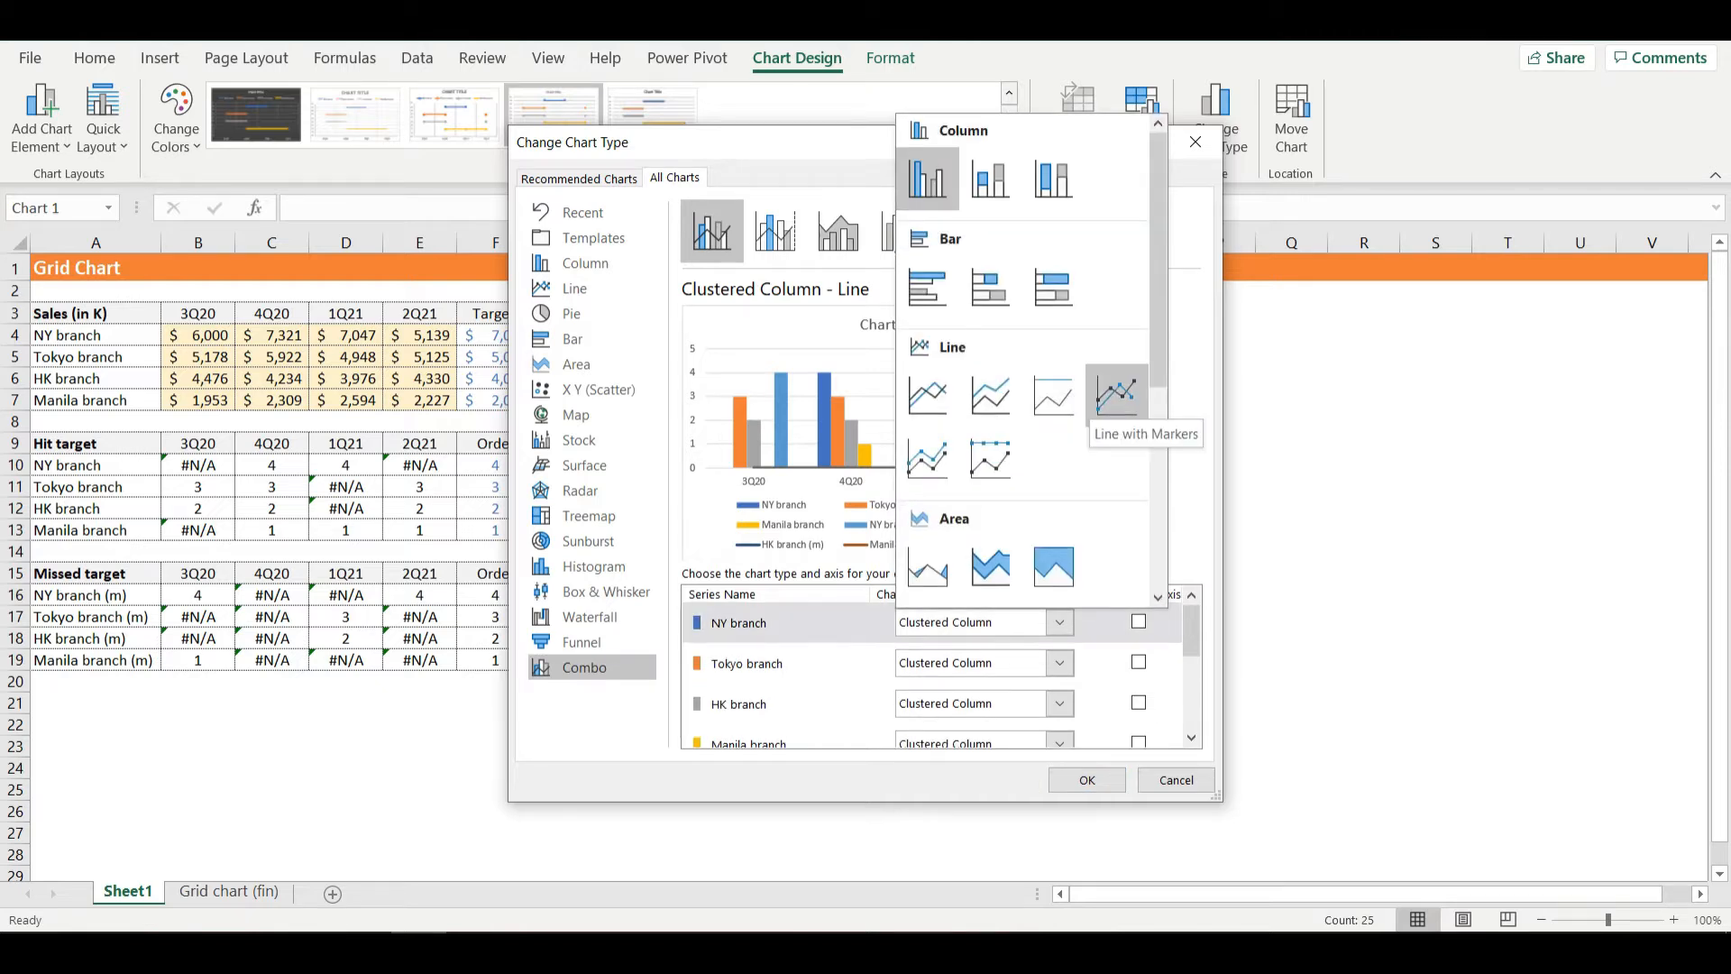
click(1116, 394)
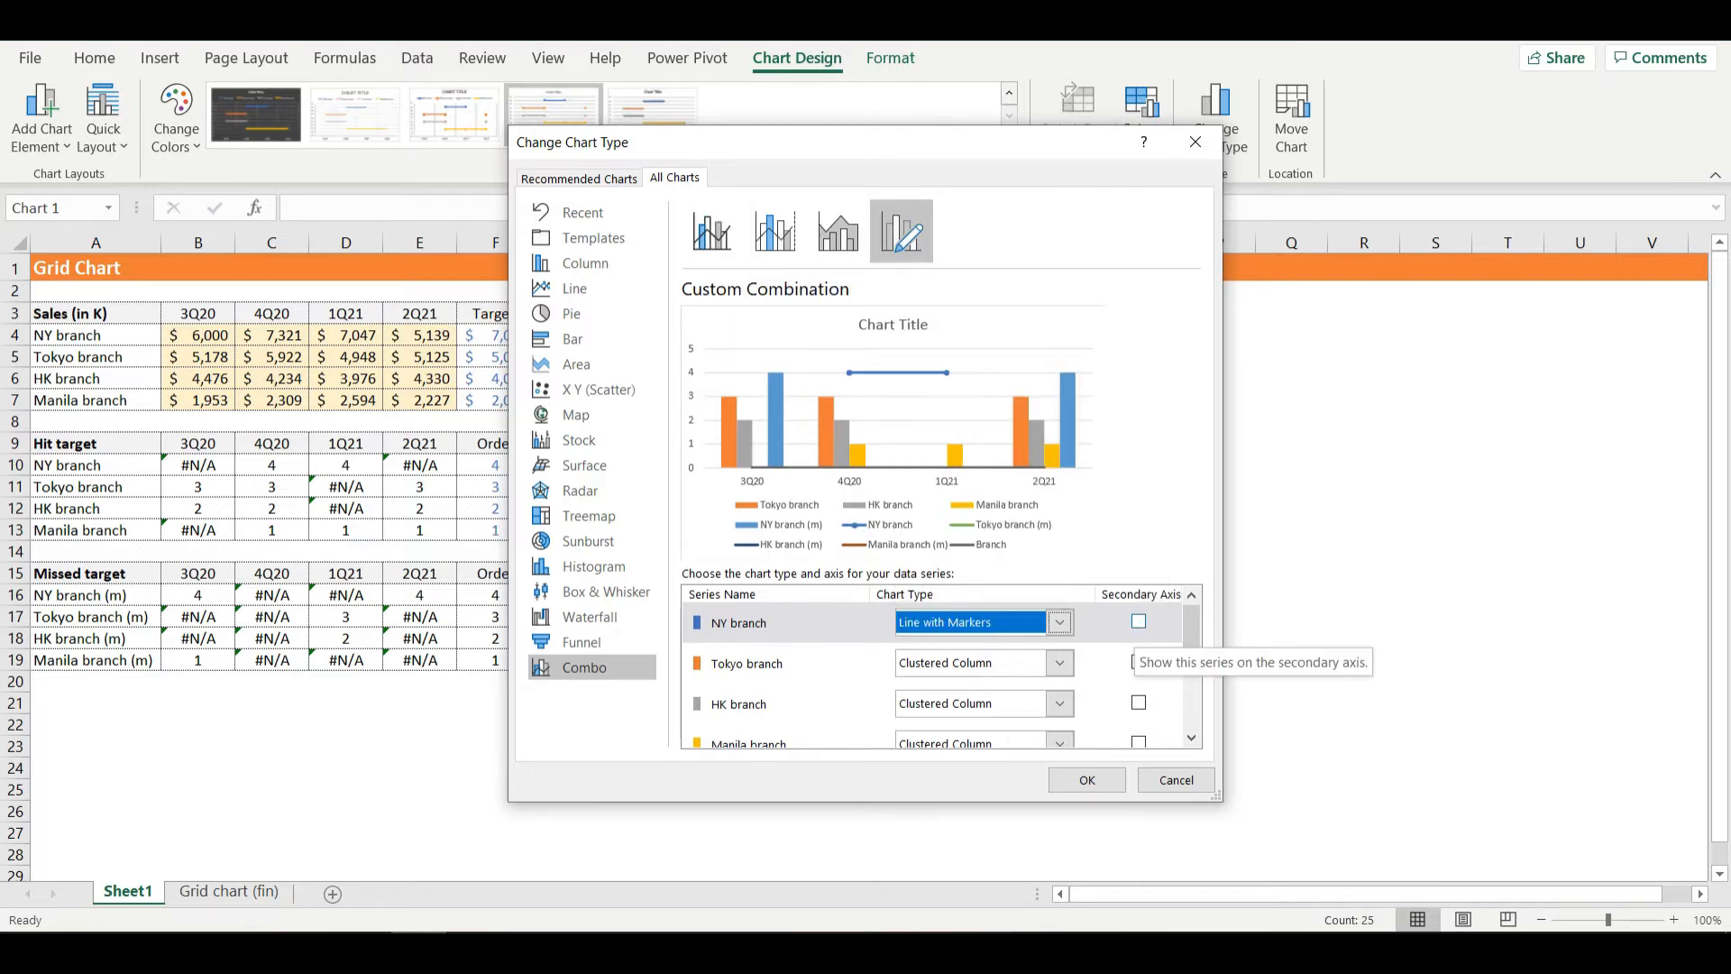
click(1138, 621)
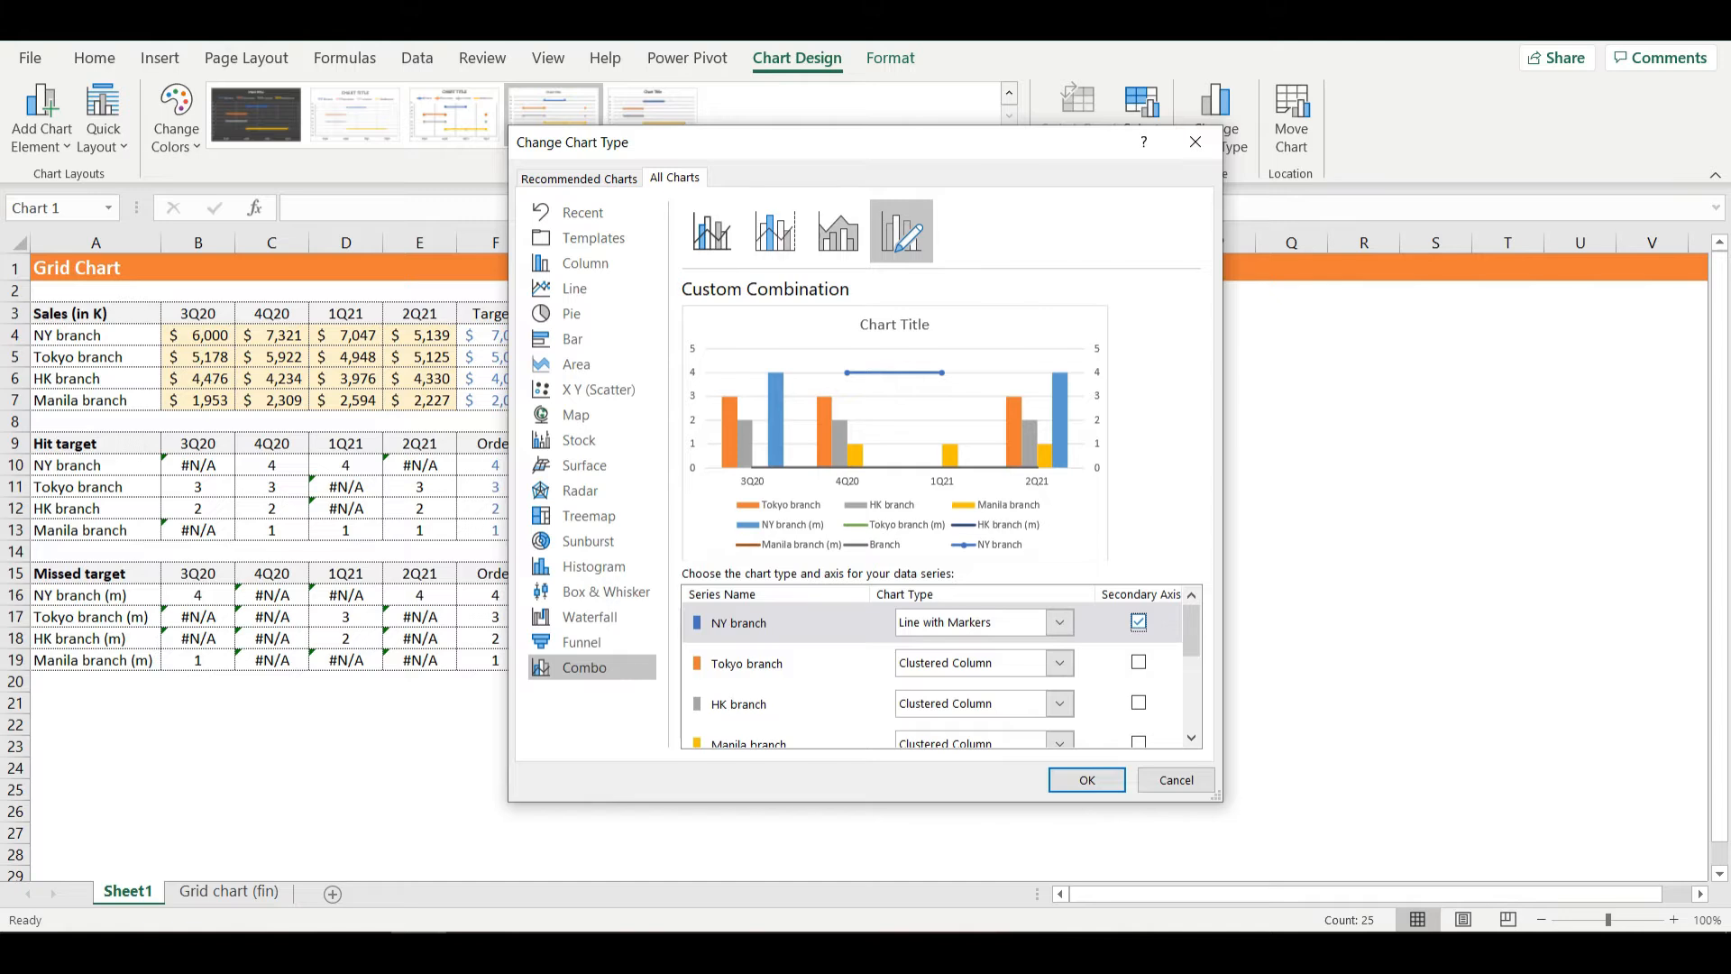
- Set the Tokyo branch, HK branch and Manila branch series to Line with Markers on the secondary axis
click(1059, 663)
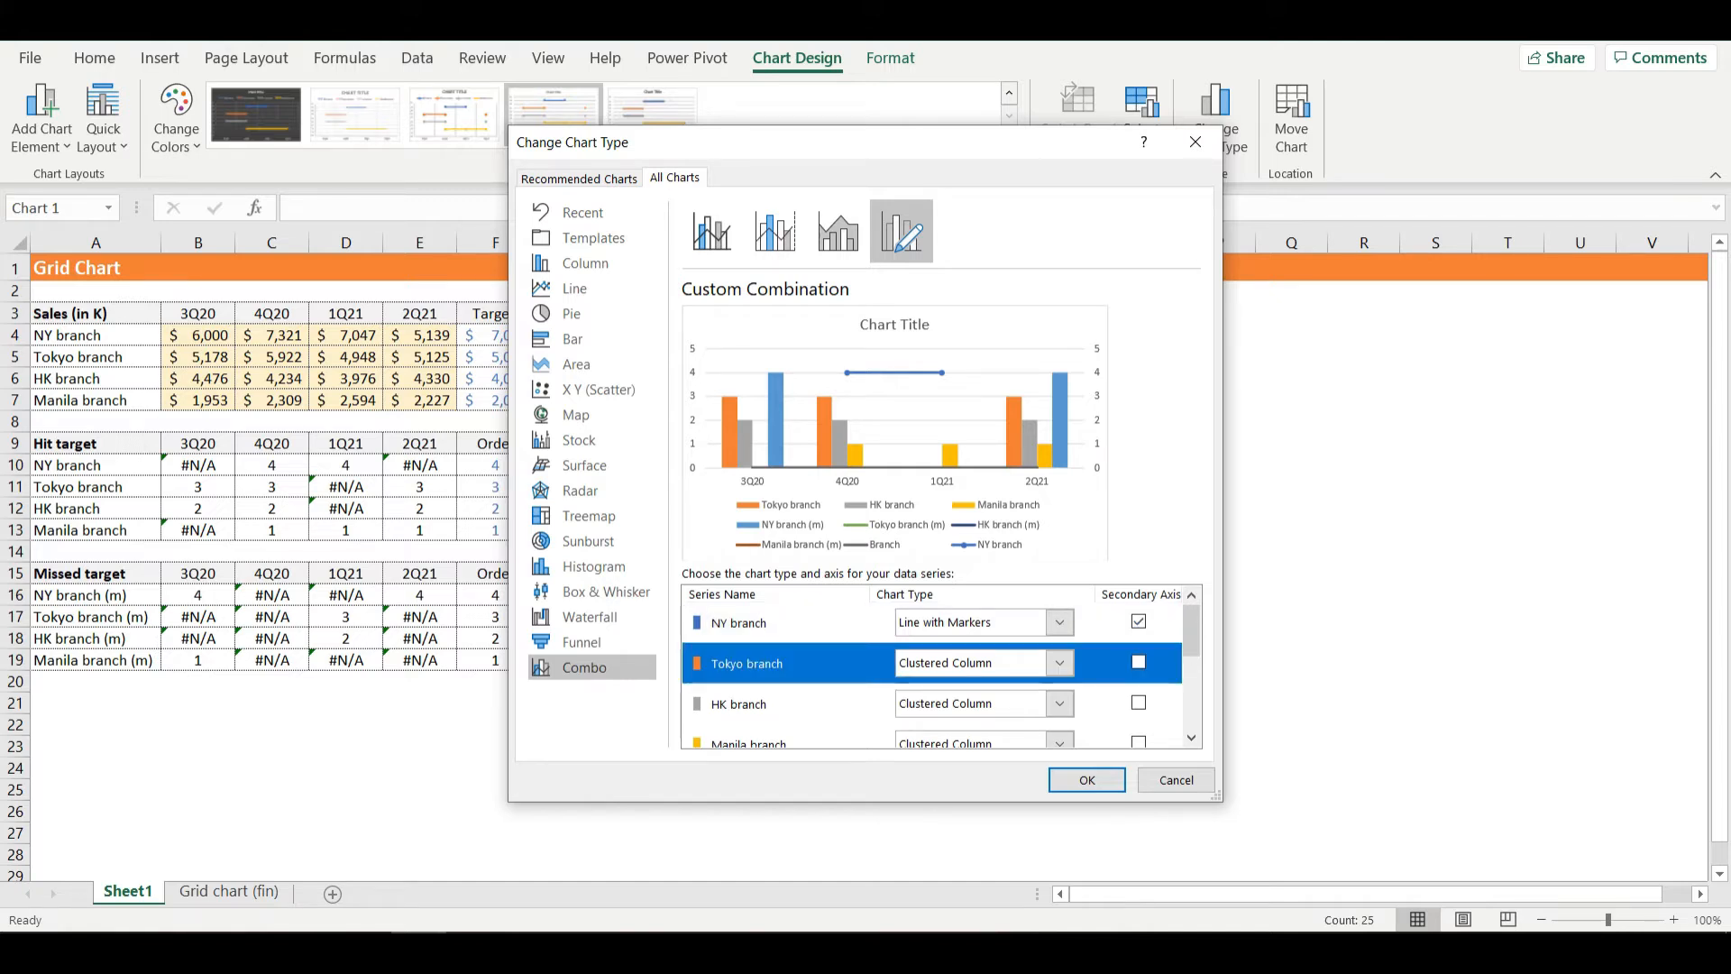
click(1113, 435)
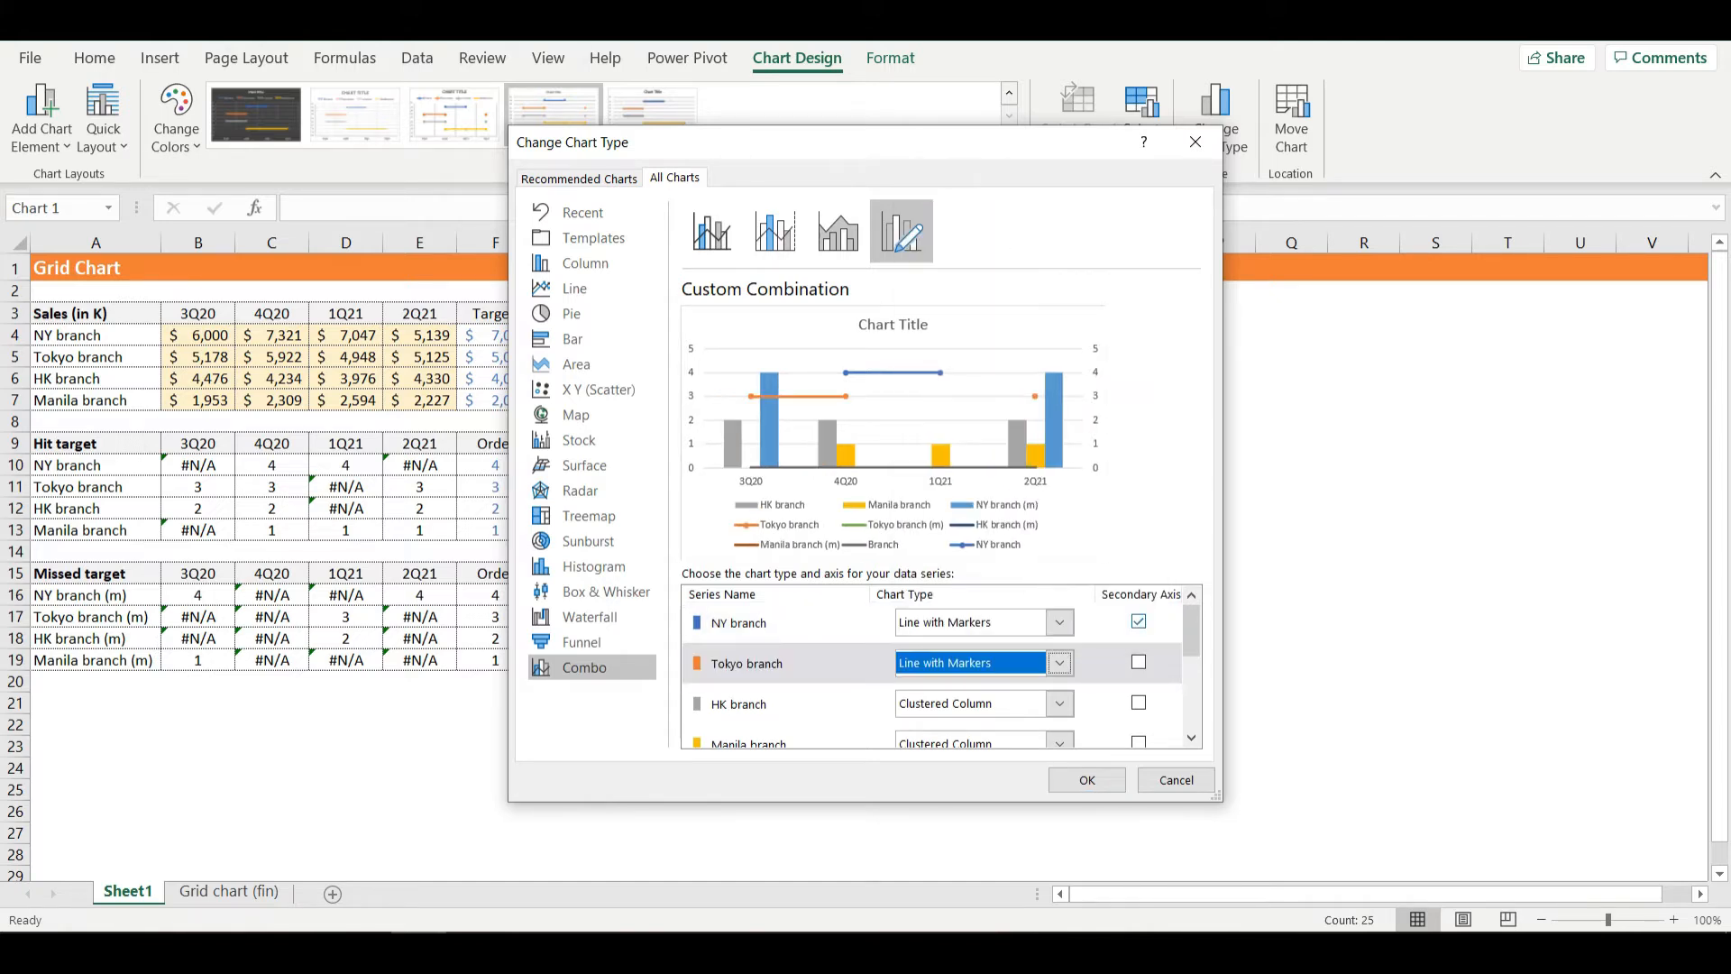
click(1060, 704)
click(1116, 475)
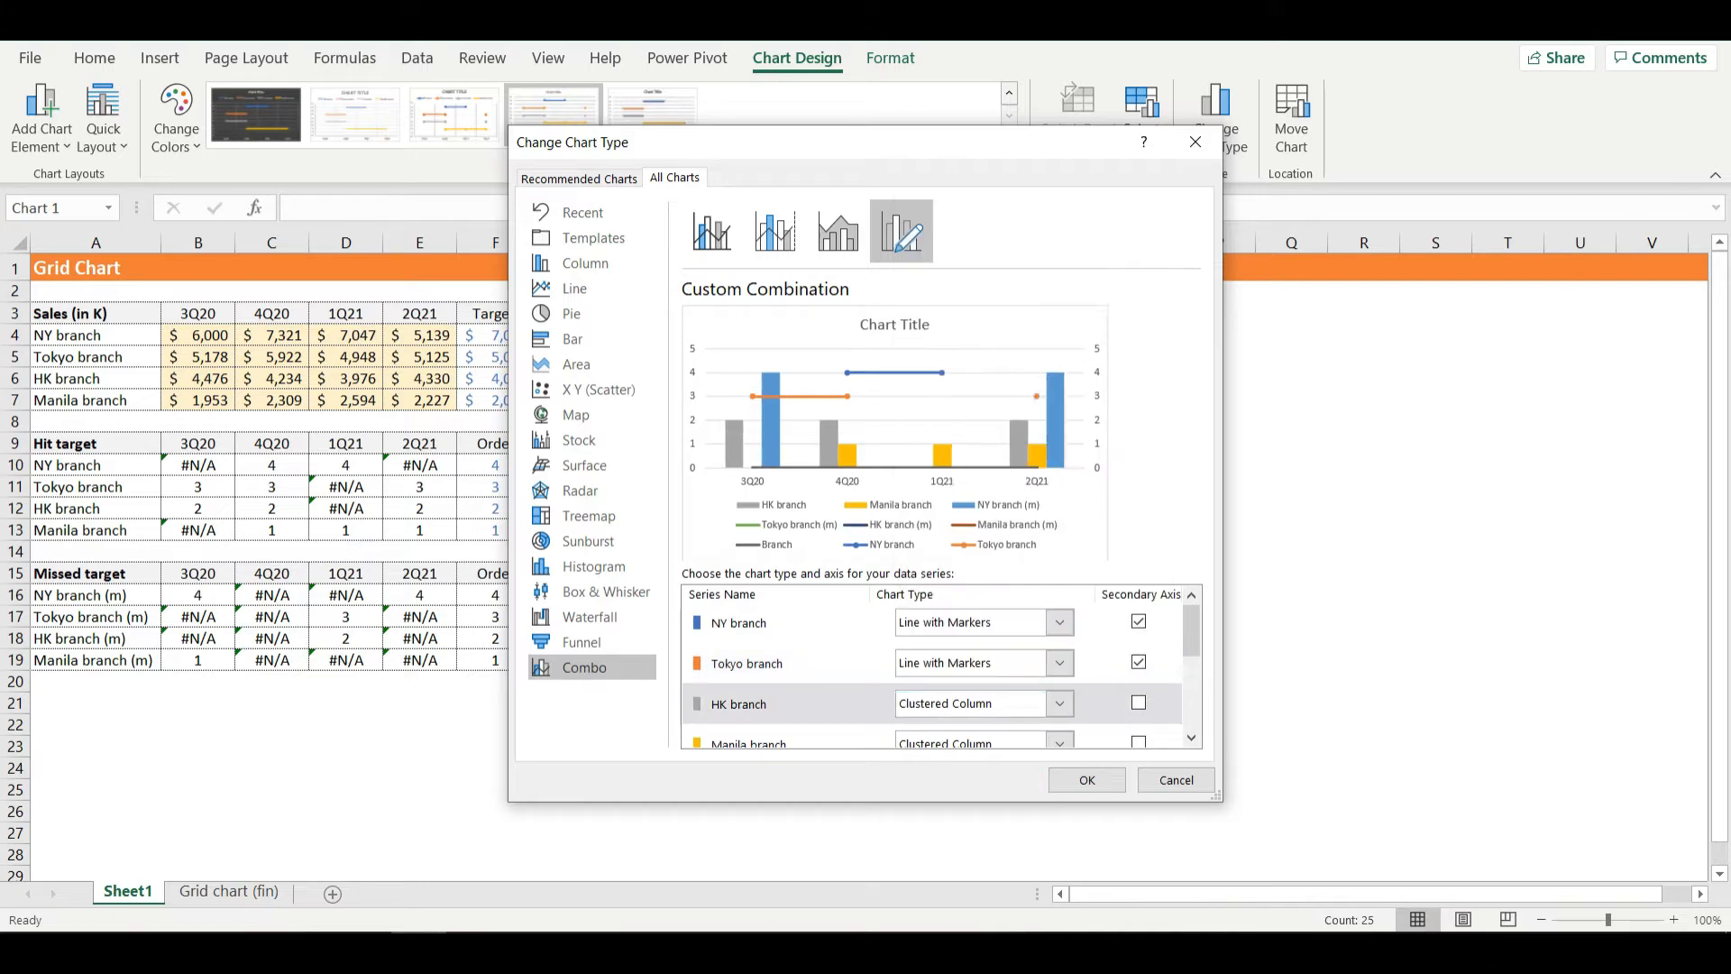
click(1139, 703)
scroll(1138, 703, down, 1)
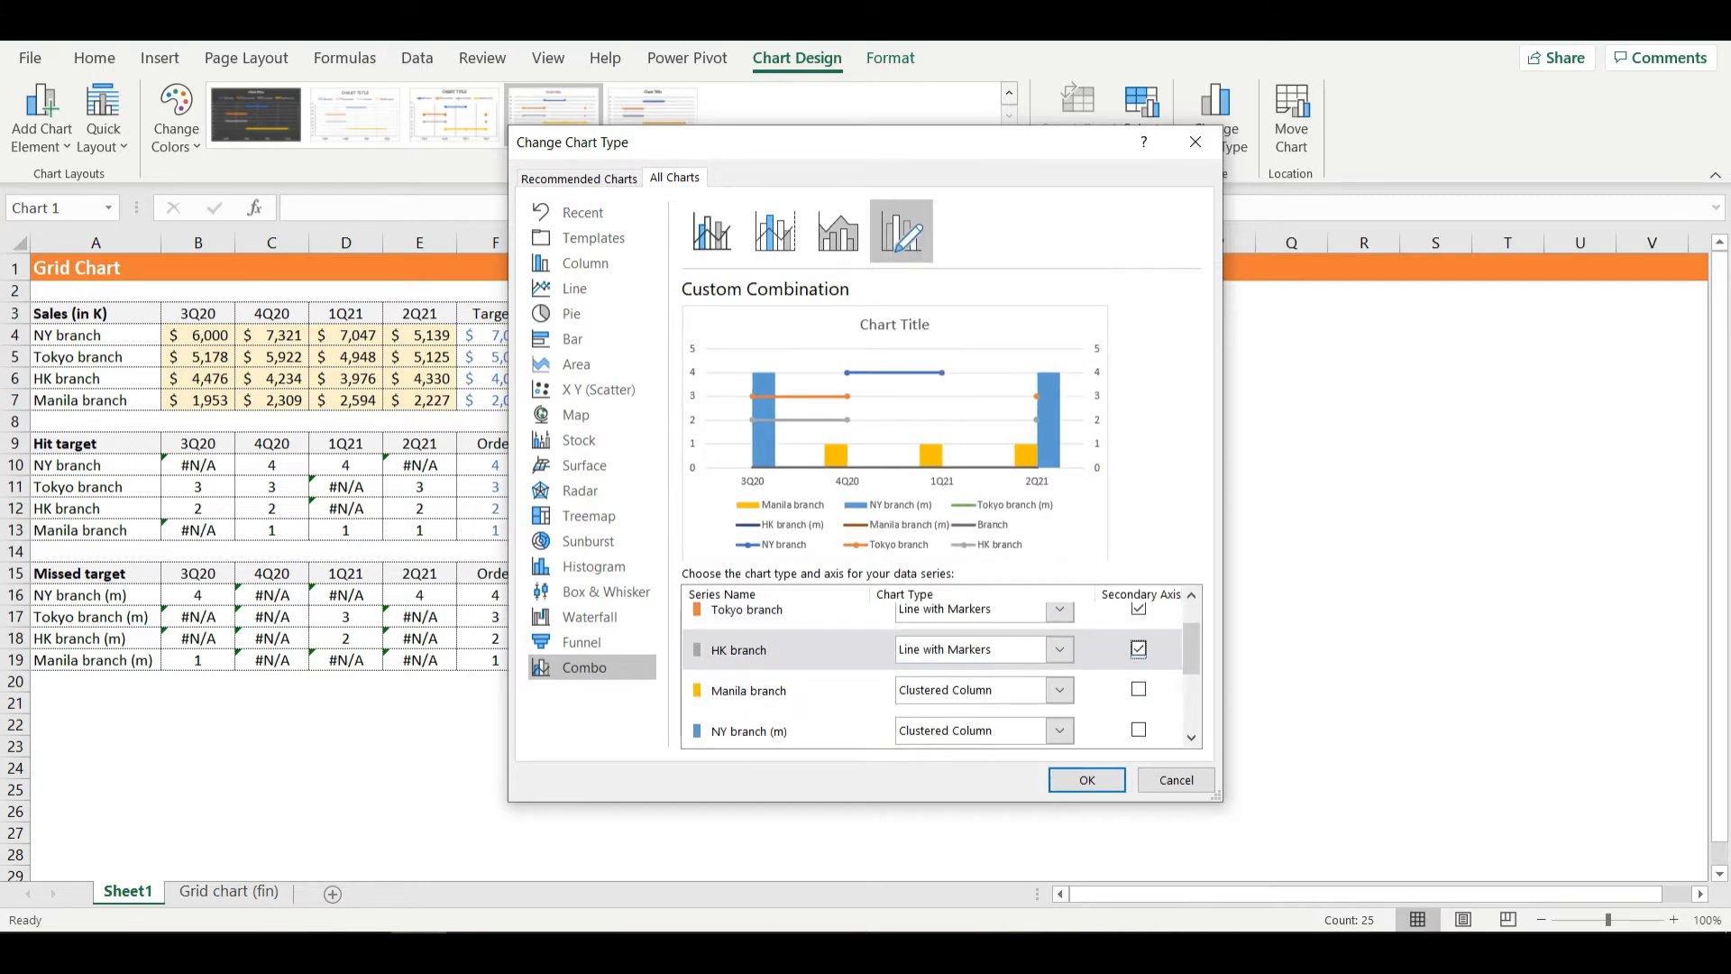
click(1059, 690)
click(1116, 462)
click(1139, 689)
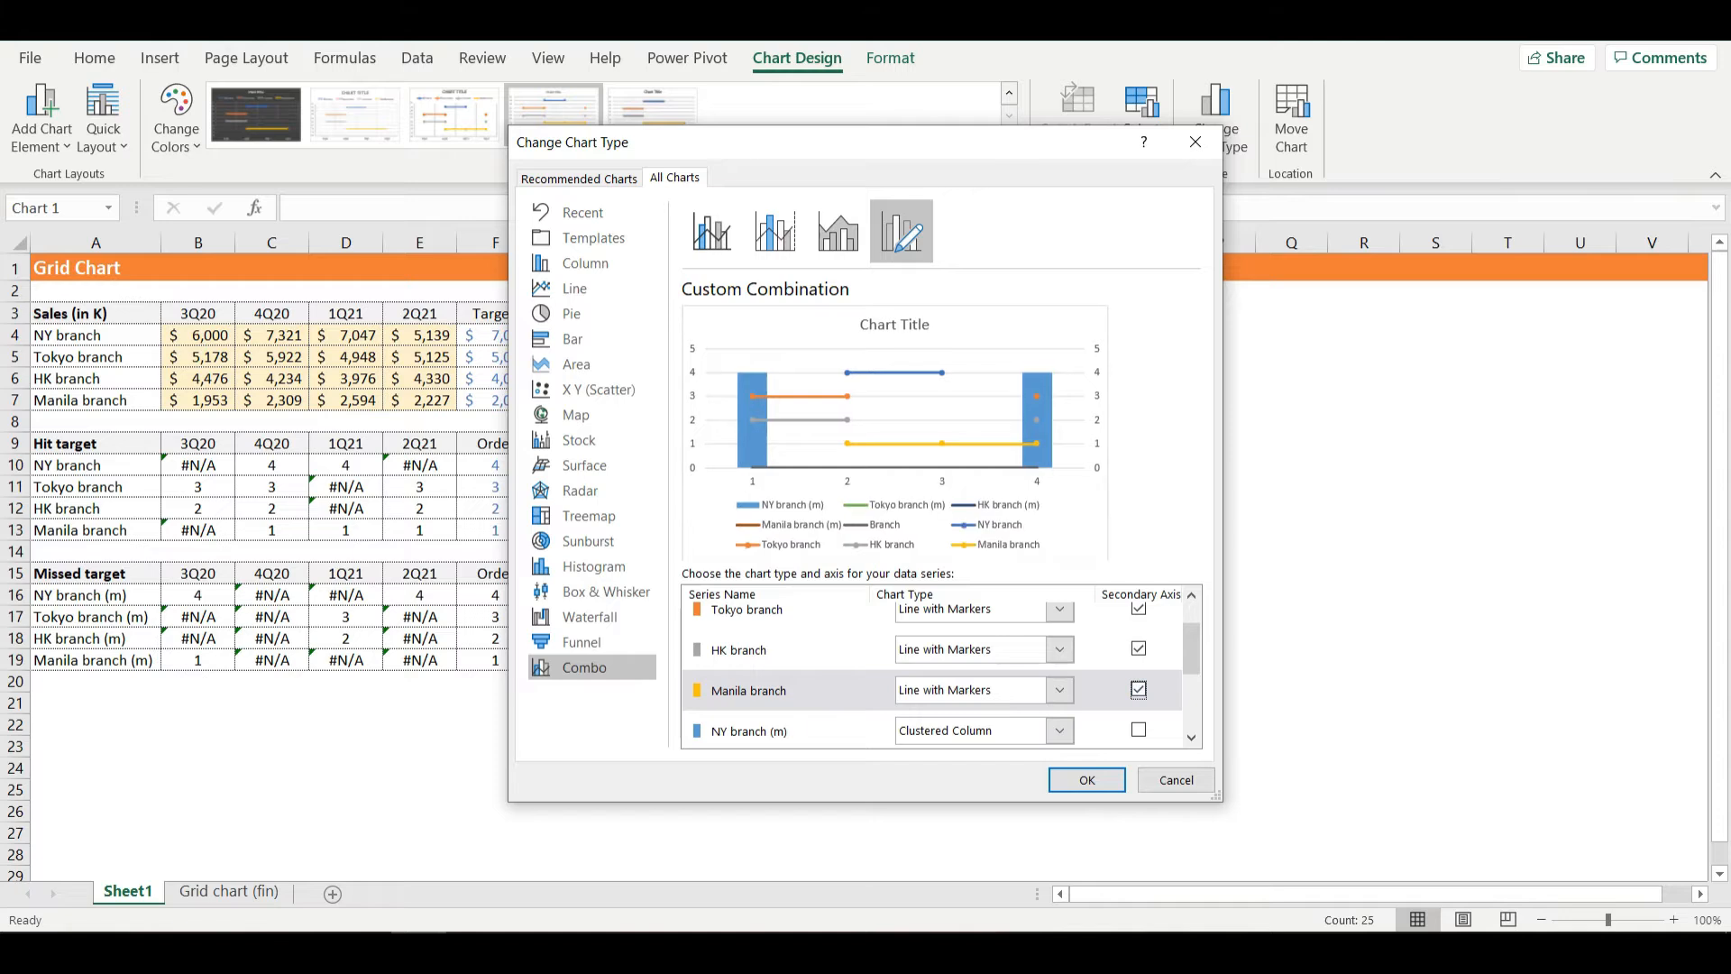
- Set the NY branch (m) and Tokyo branch (m) series to Line with Markers on the secondary axis
scroll(942, 671, down, 1)
click(1059, 676)
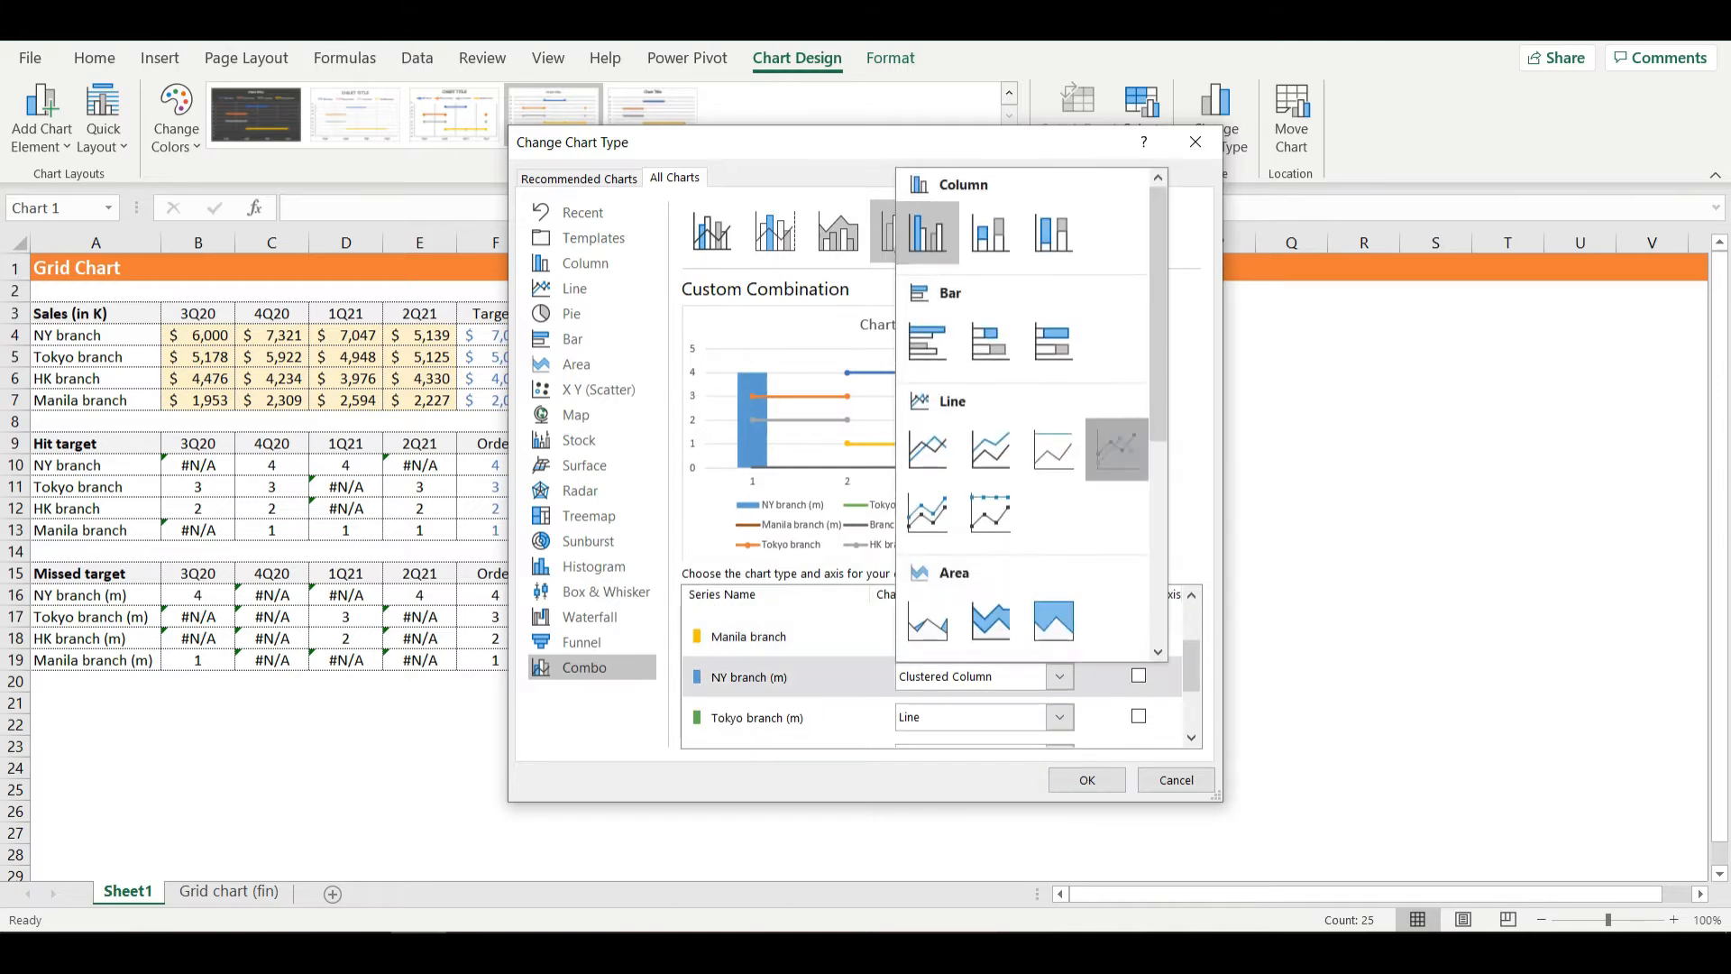
click(1116, 449)
click(1139, 675)
scroll(937, 671, down, 1)
click(1059, 662)
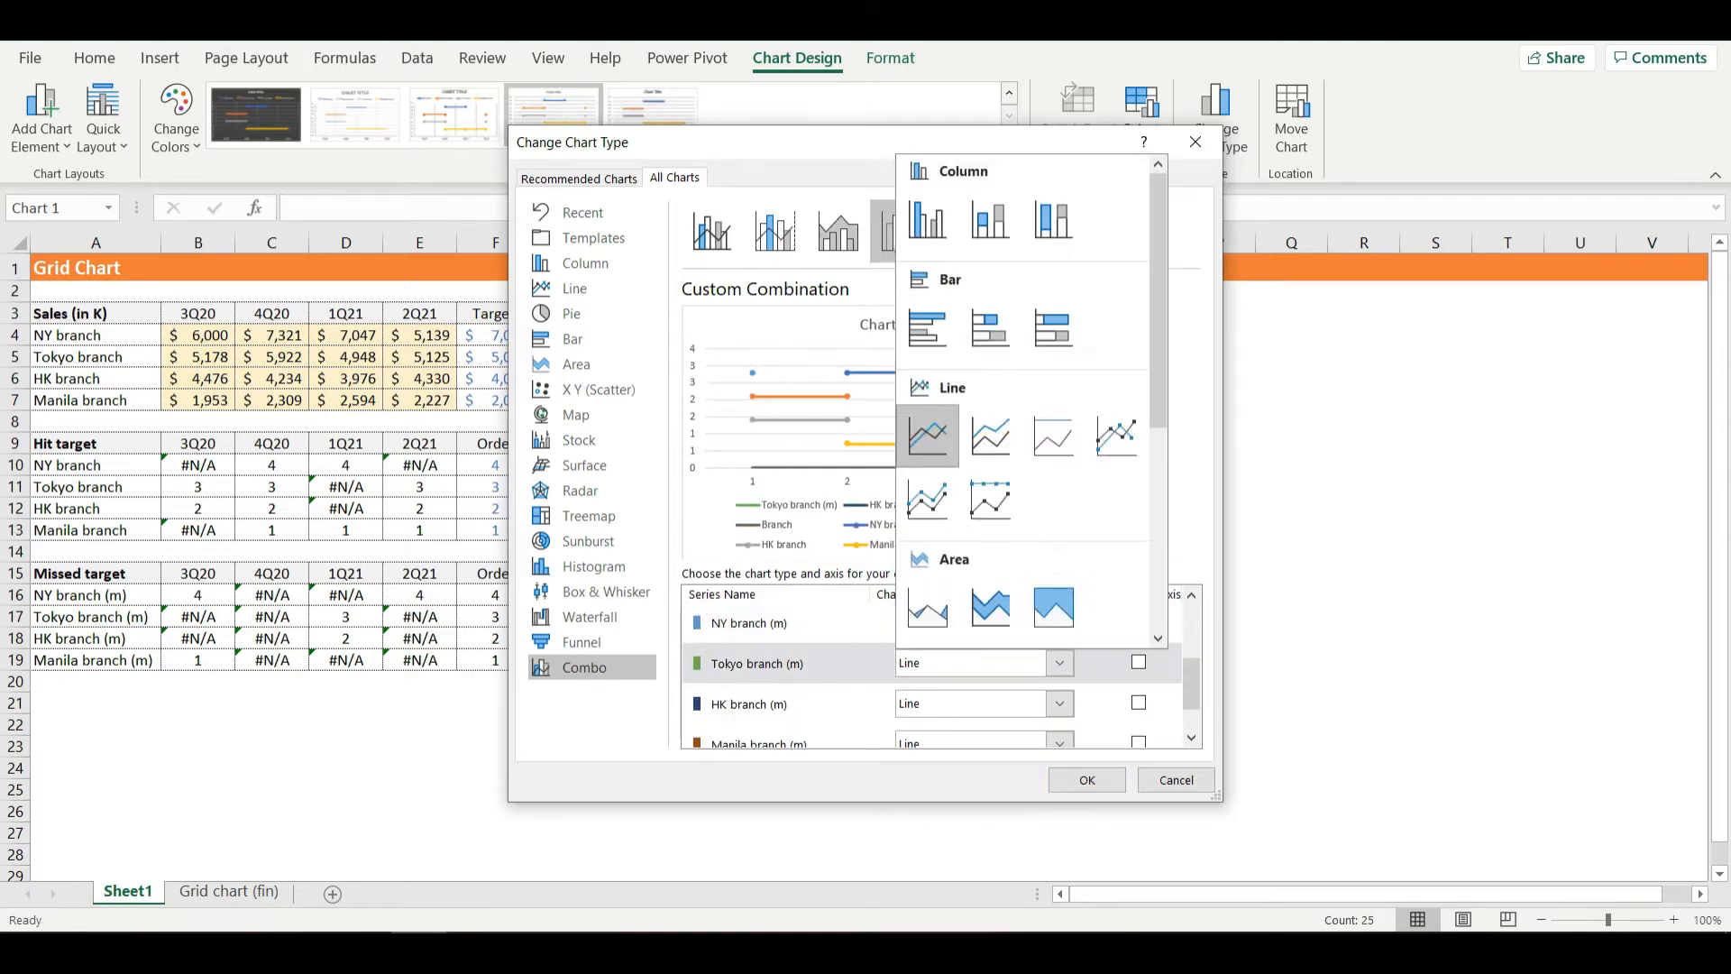
click(1116, 436)
click(1139, 662)
- Set the HK branch (m) and Manila branch (m) series to Line with Markers on the secondary axis
click(1060, 703)
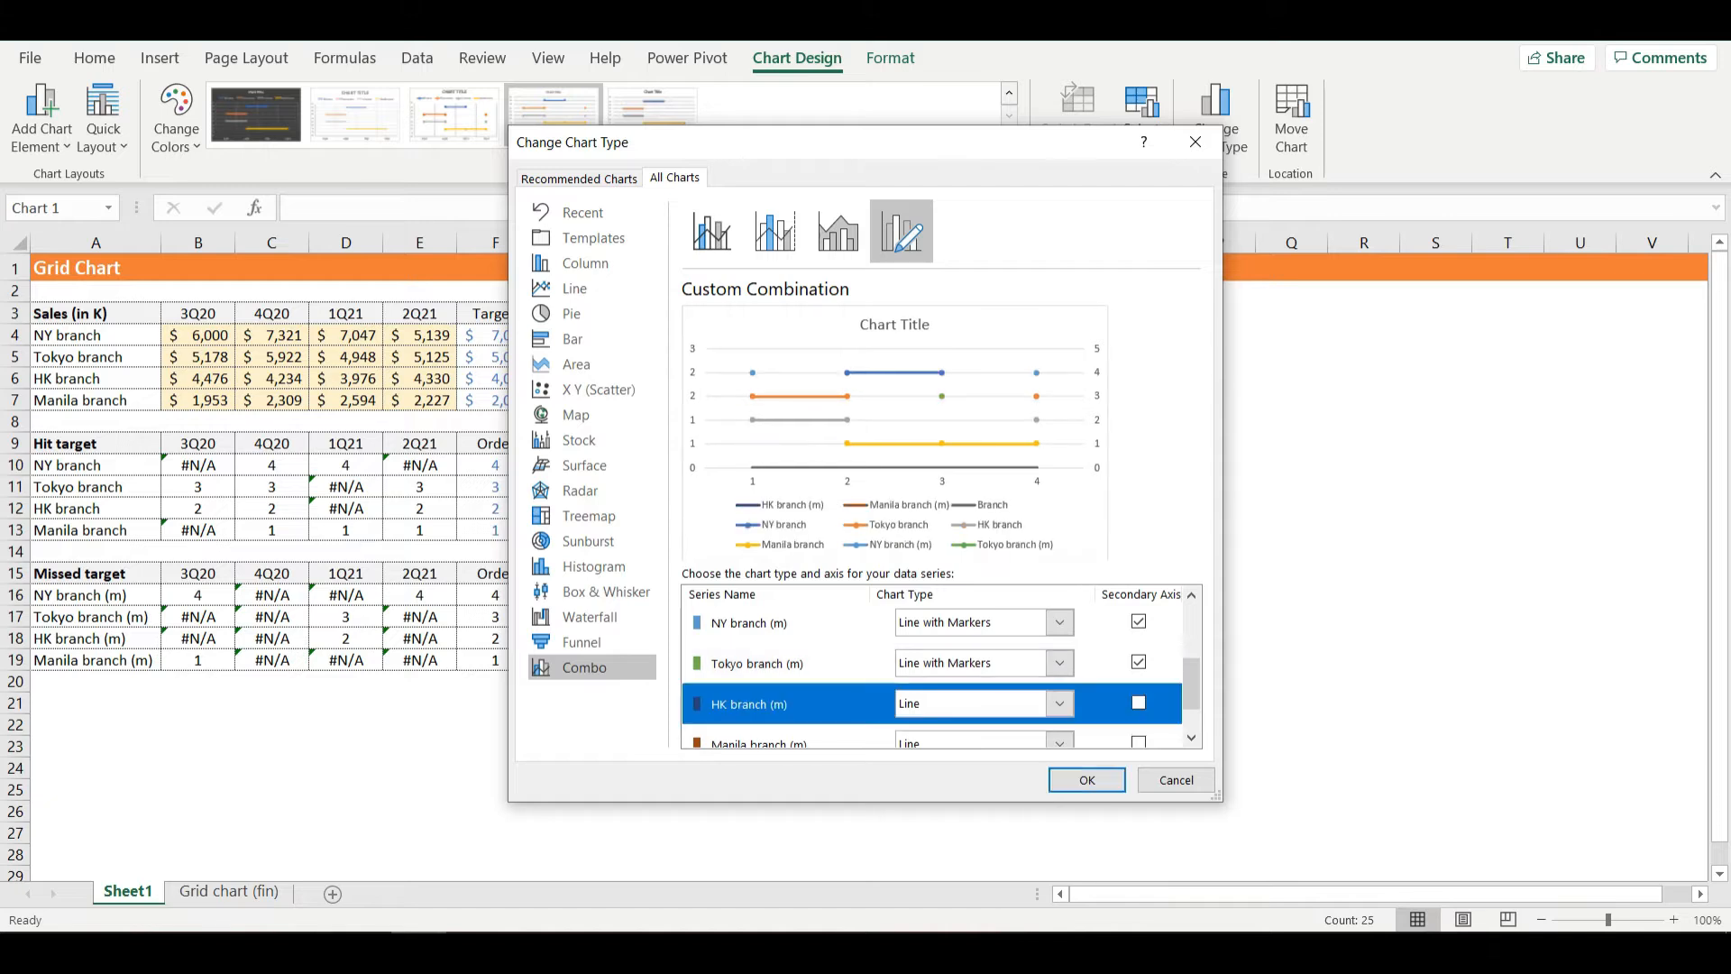
click(1117, 476)
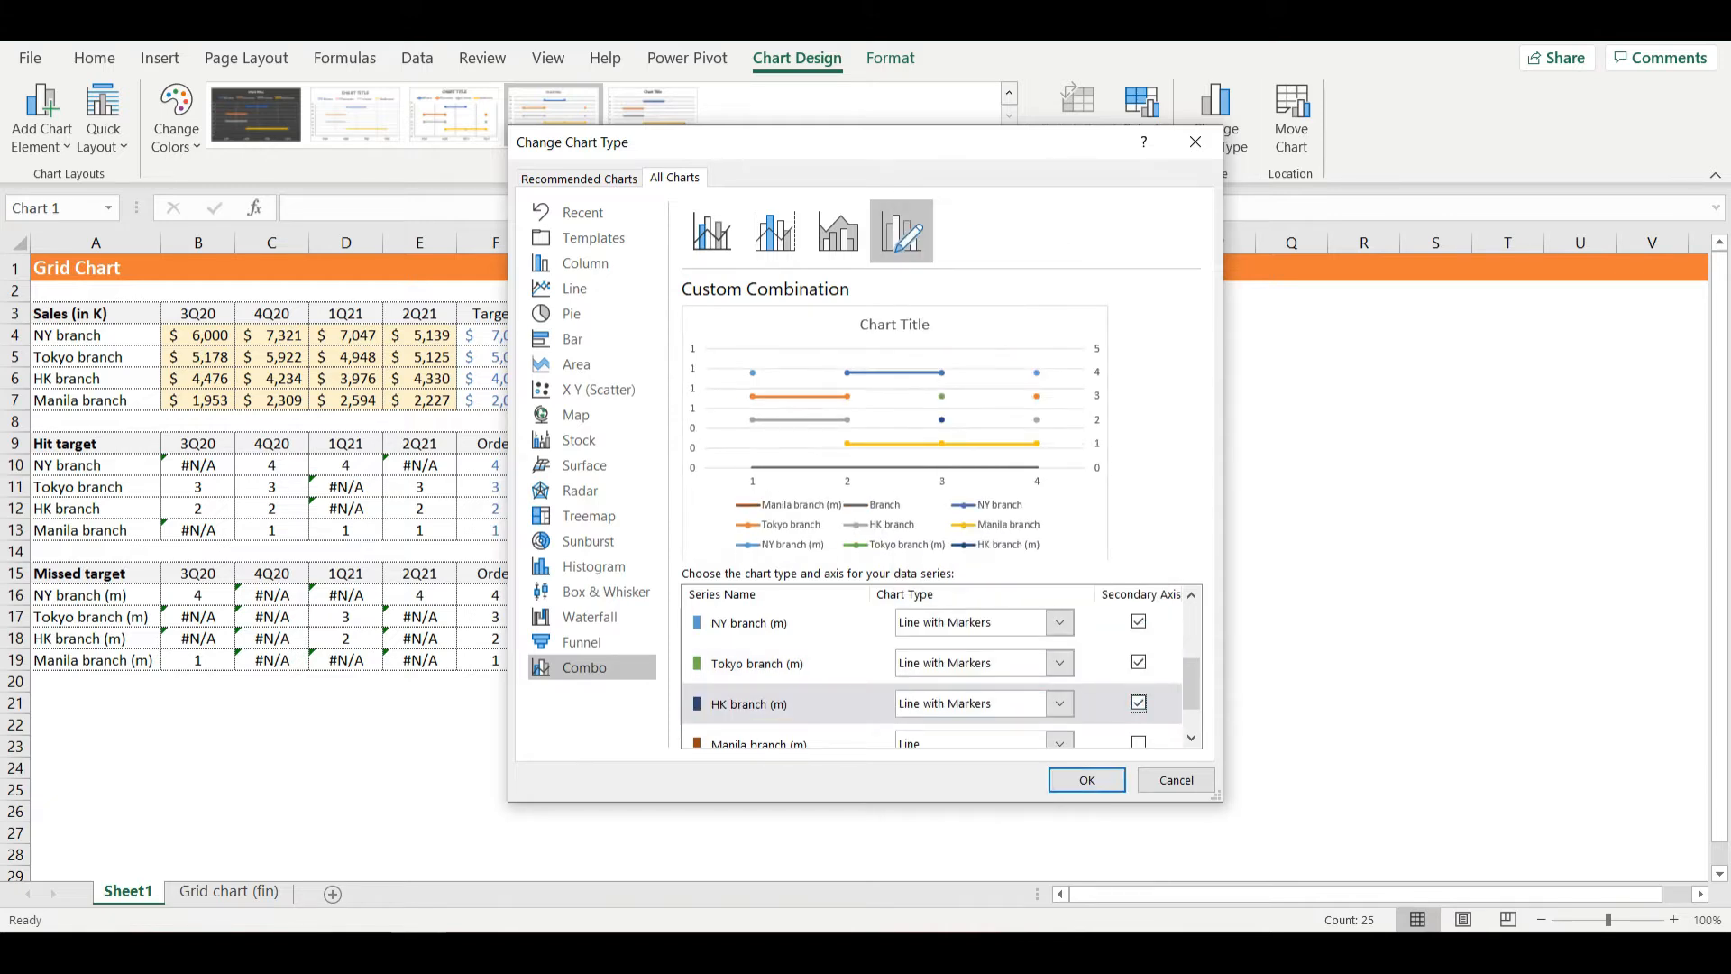
scroll(938, 671, down, 1)
click(1059, 689)
click(1116, 463)
click(1139, 689)
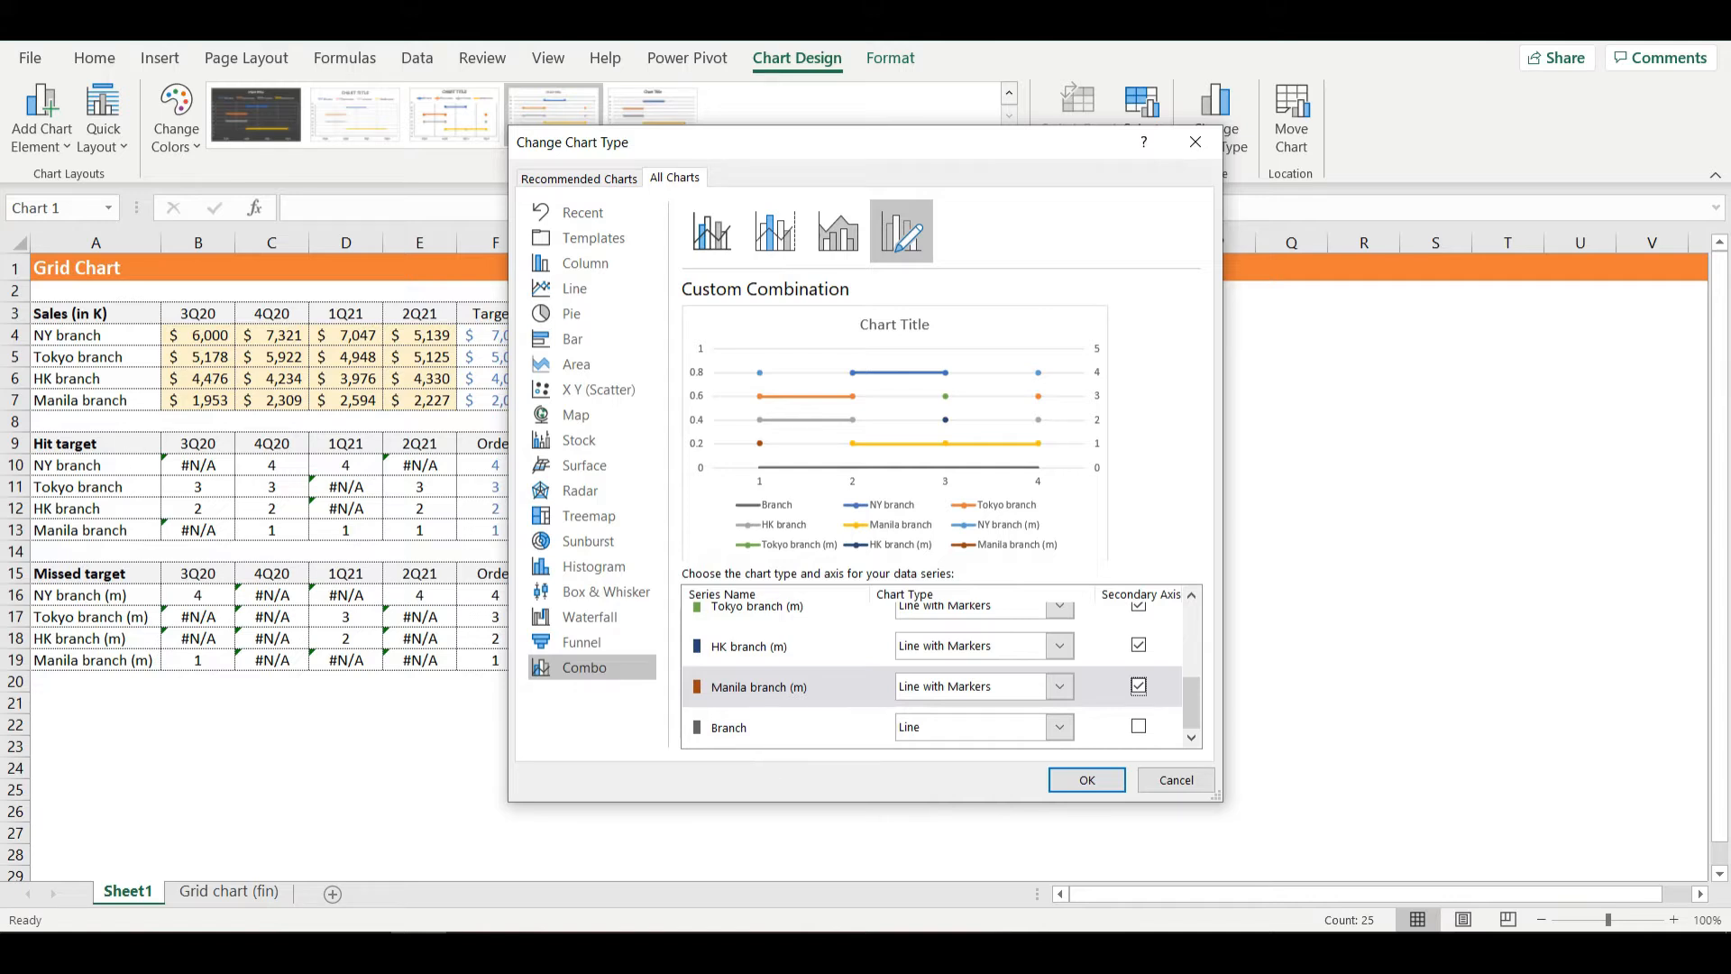
- Set the Branch series to Clustered Bar and apply the combo chart type
click(1059, 727)
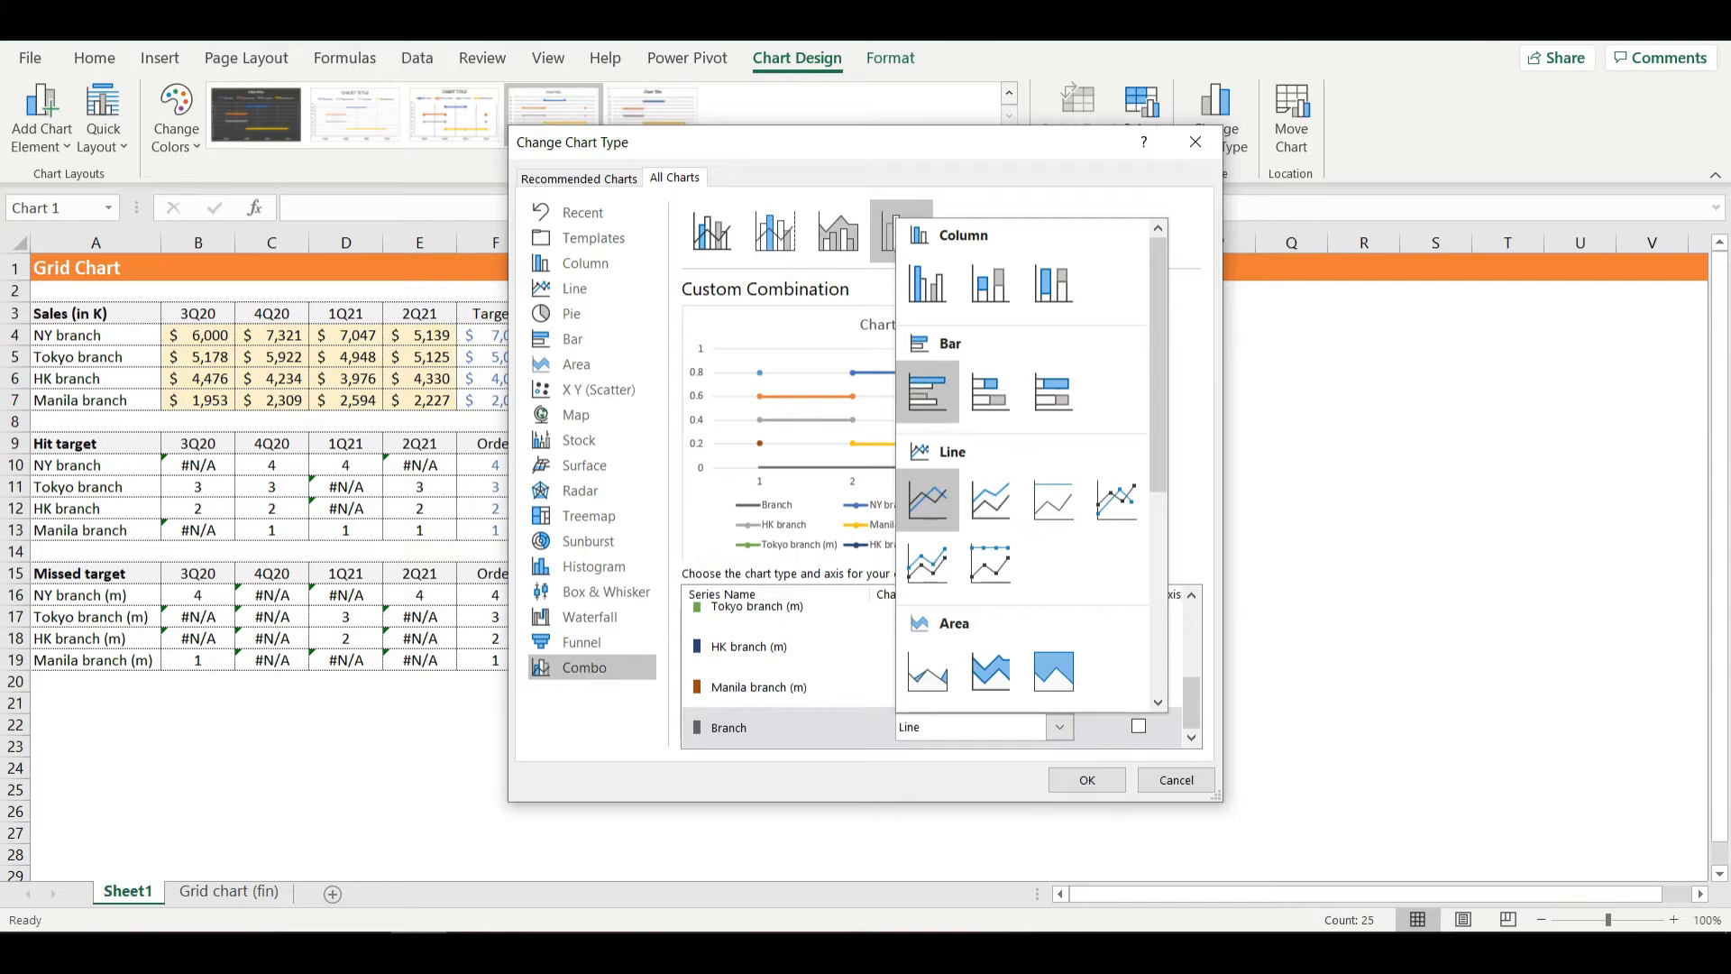
click(927, 391)
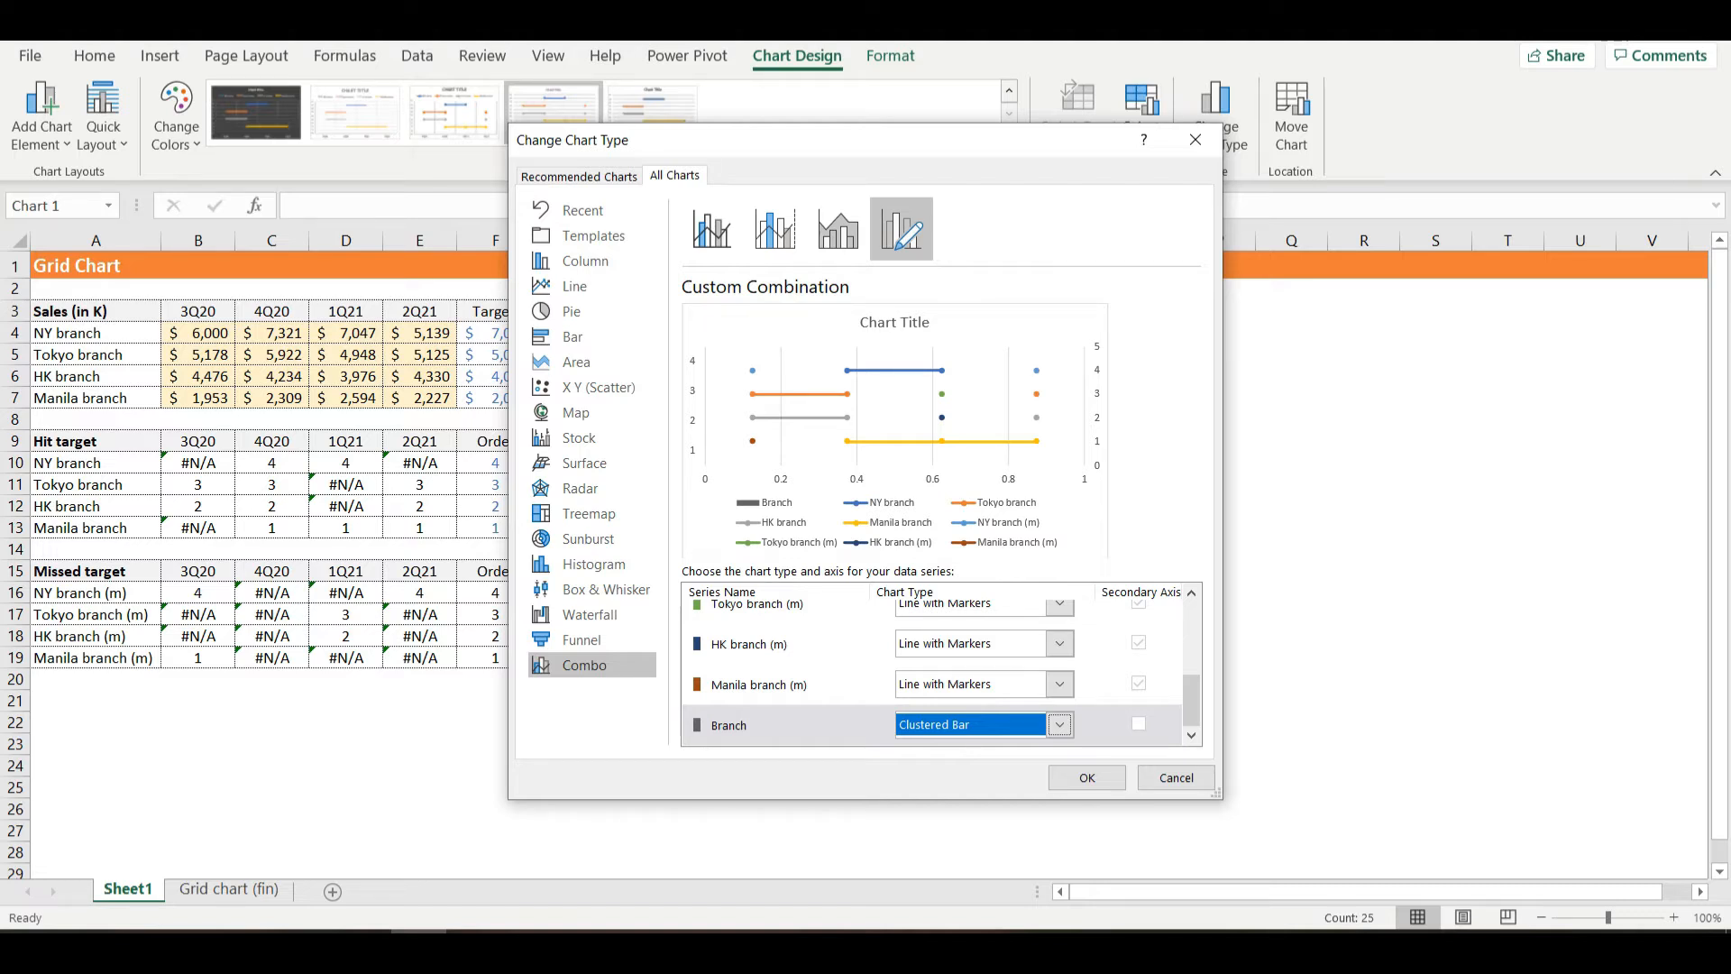
drag(721, 140, 1147, 108)
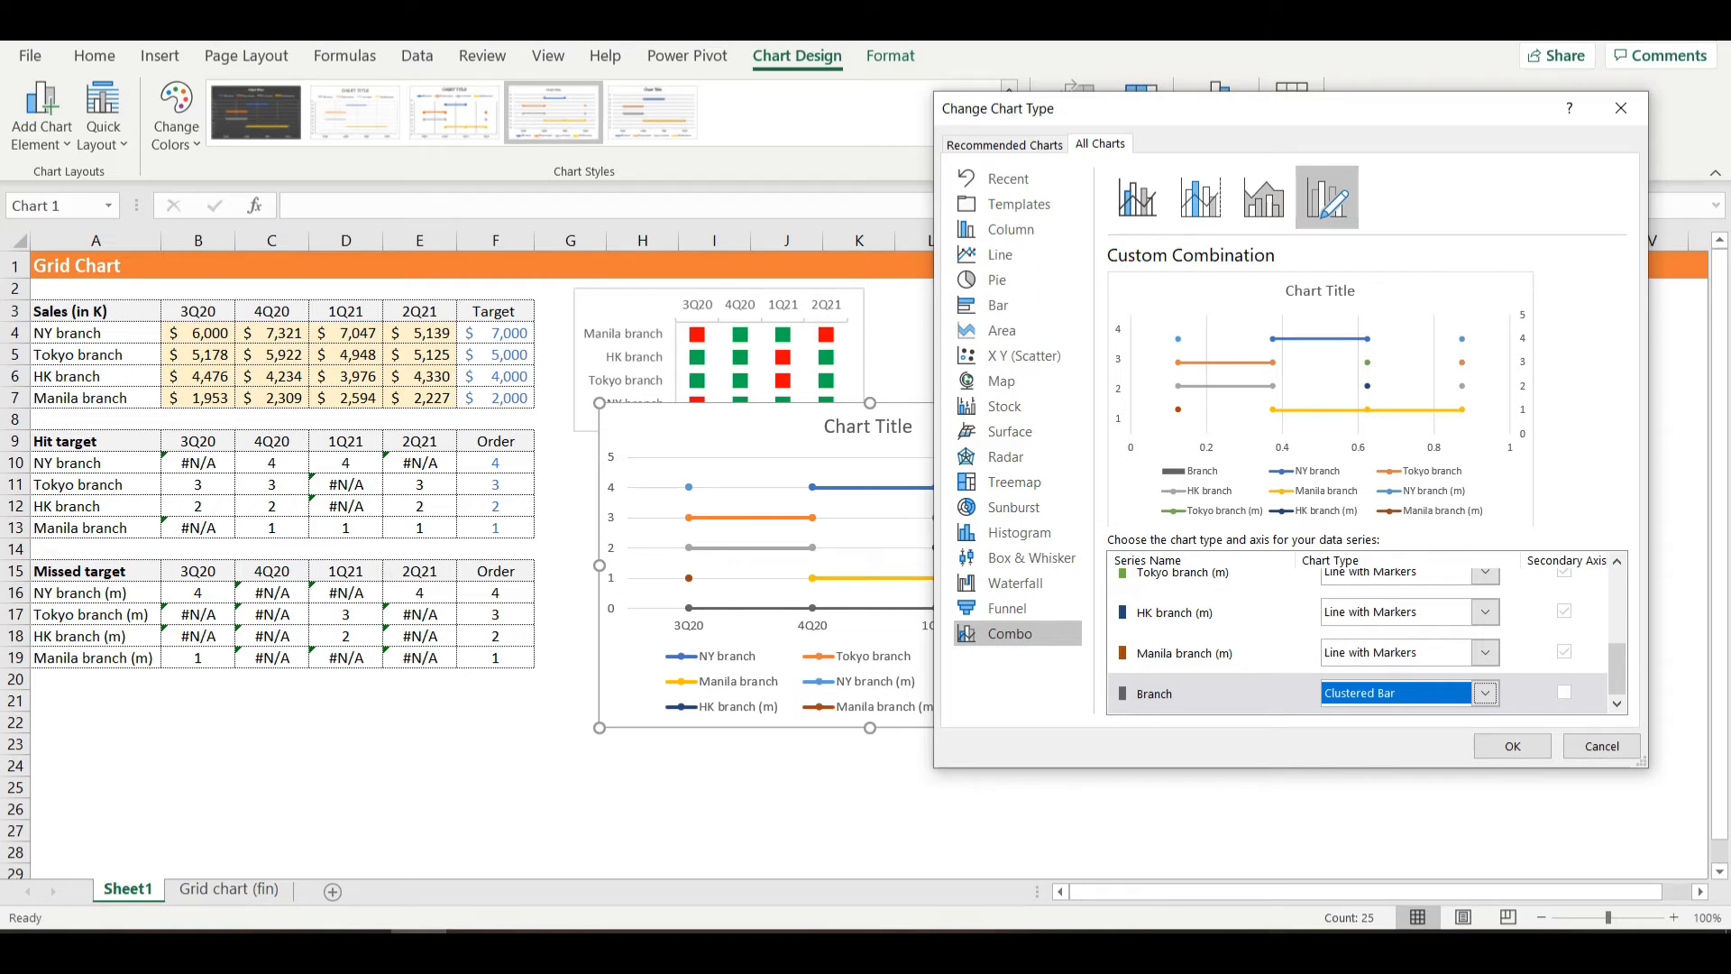
click(1512, 745)
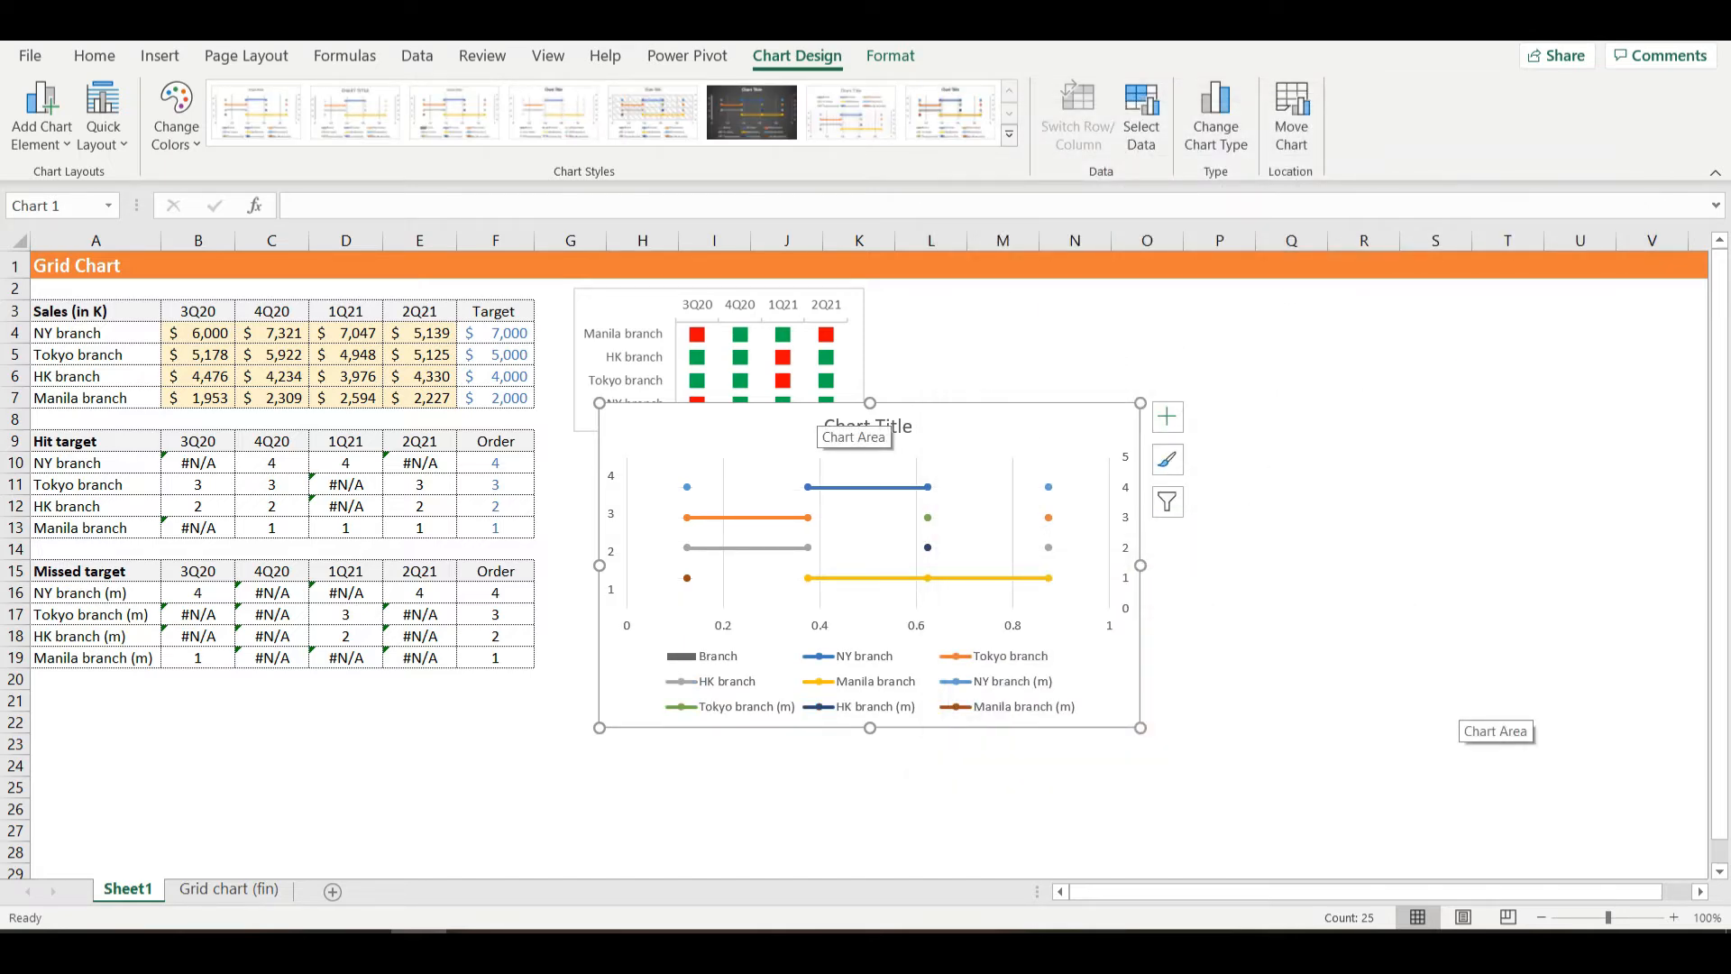
- In the chart's data source settings, set the HK branch (m) series' horizontal axis labels to the quarter headings in B3:E3
click(1141, 117)
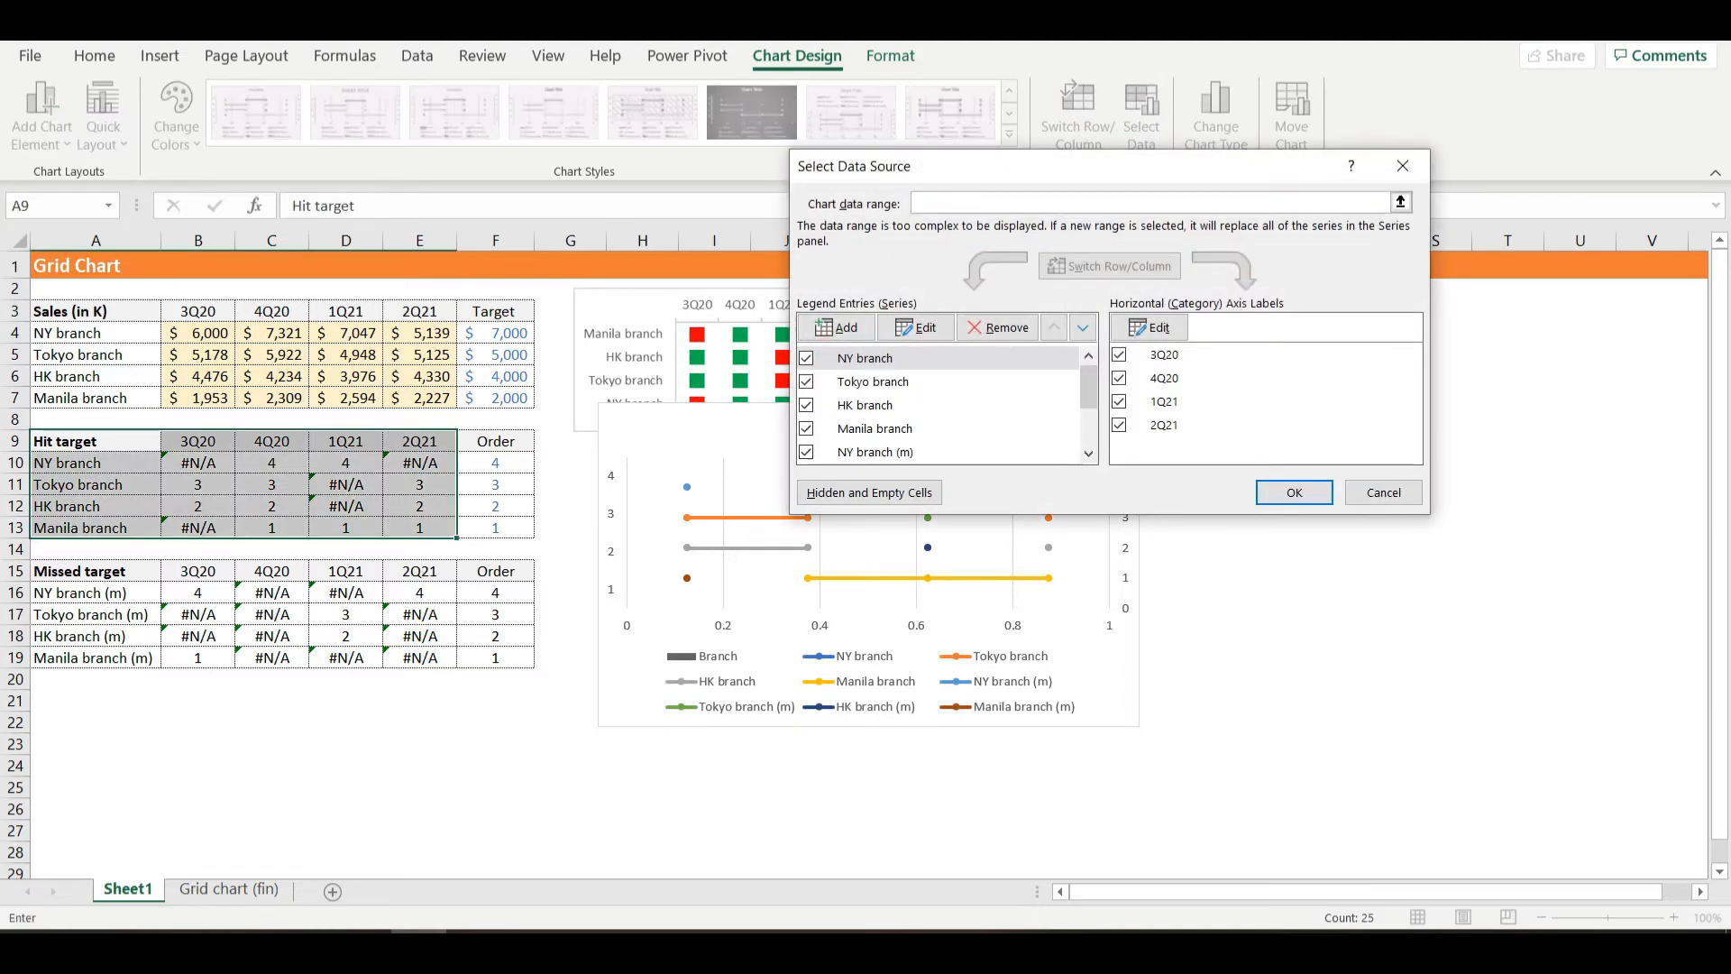
drag(1088, 386, 1088, 425)
click(901, 406)
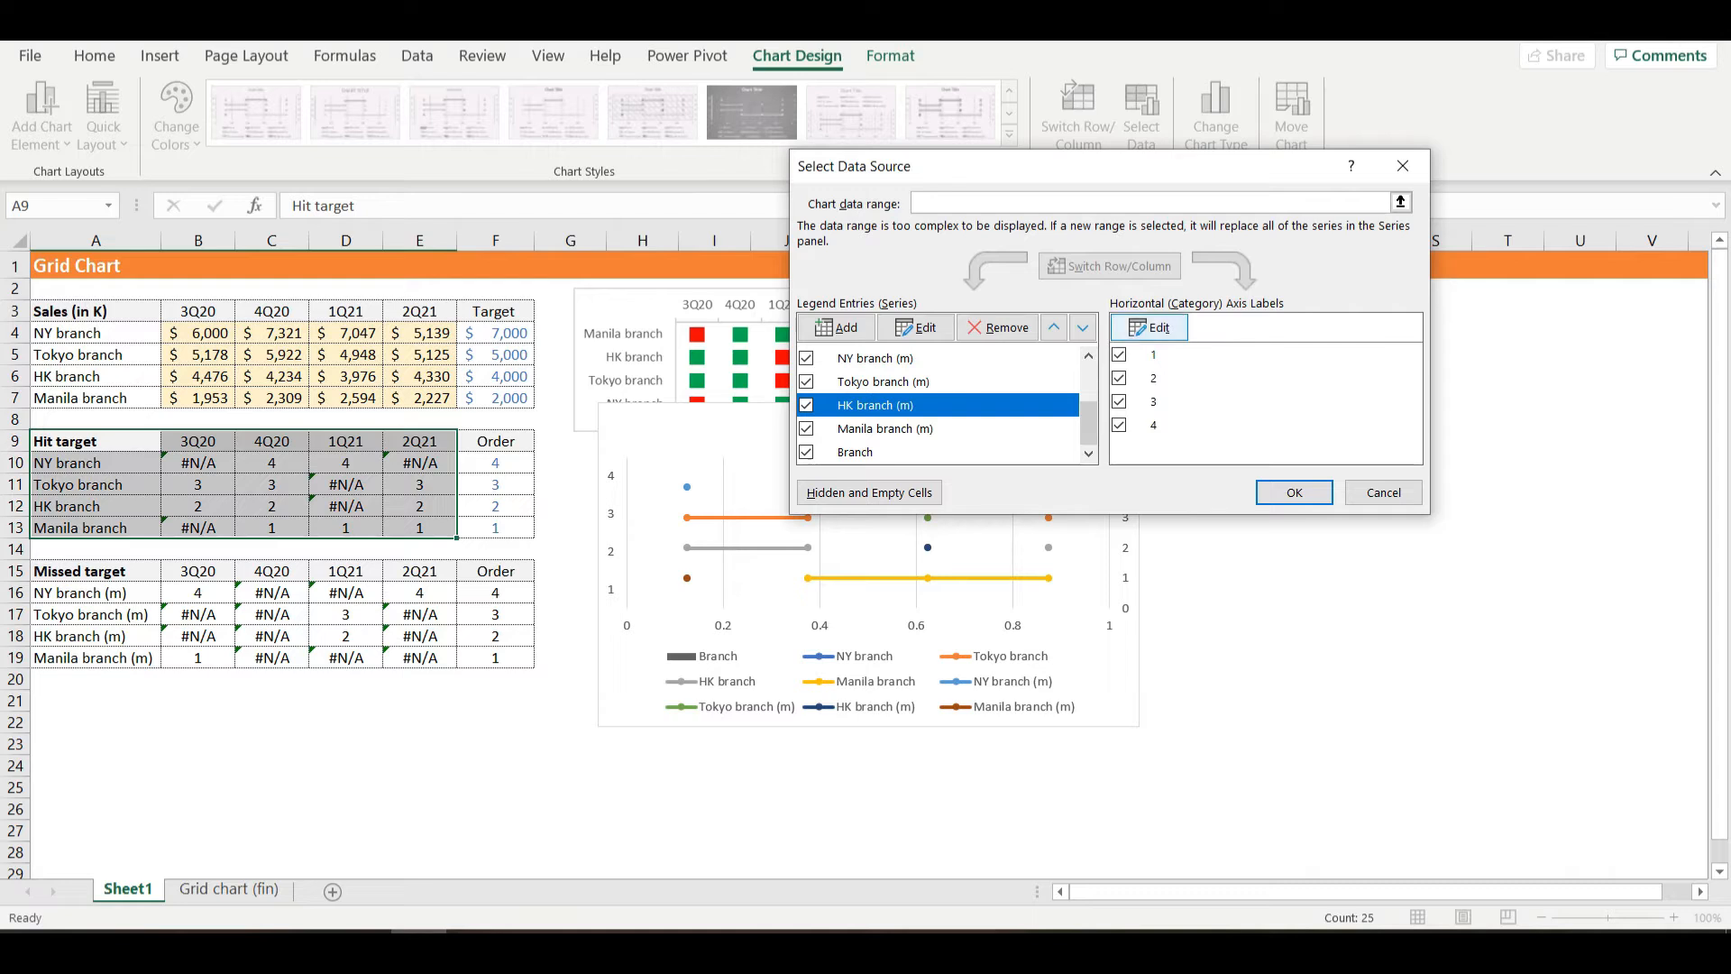
click(1148, 327)
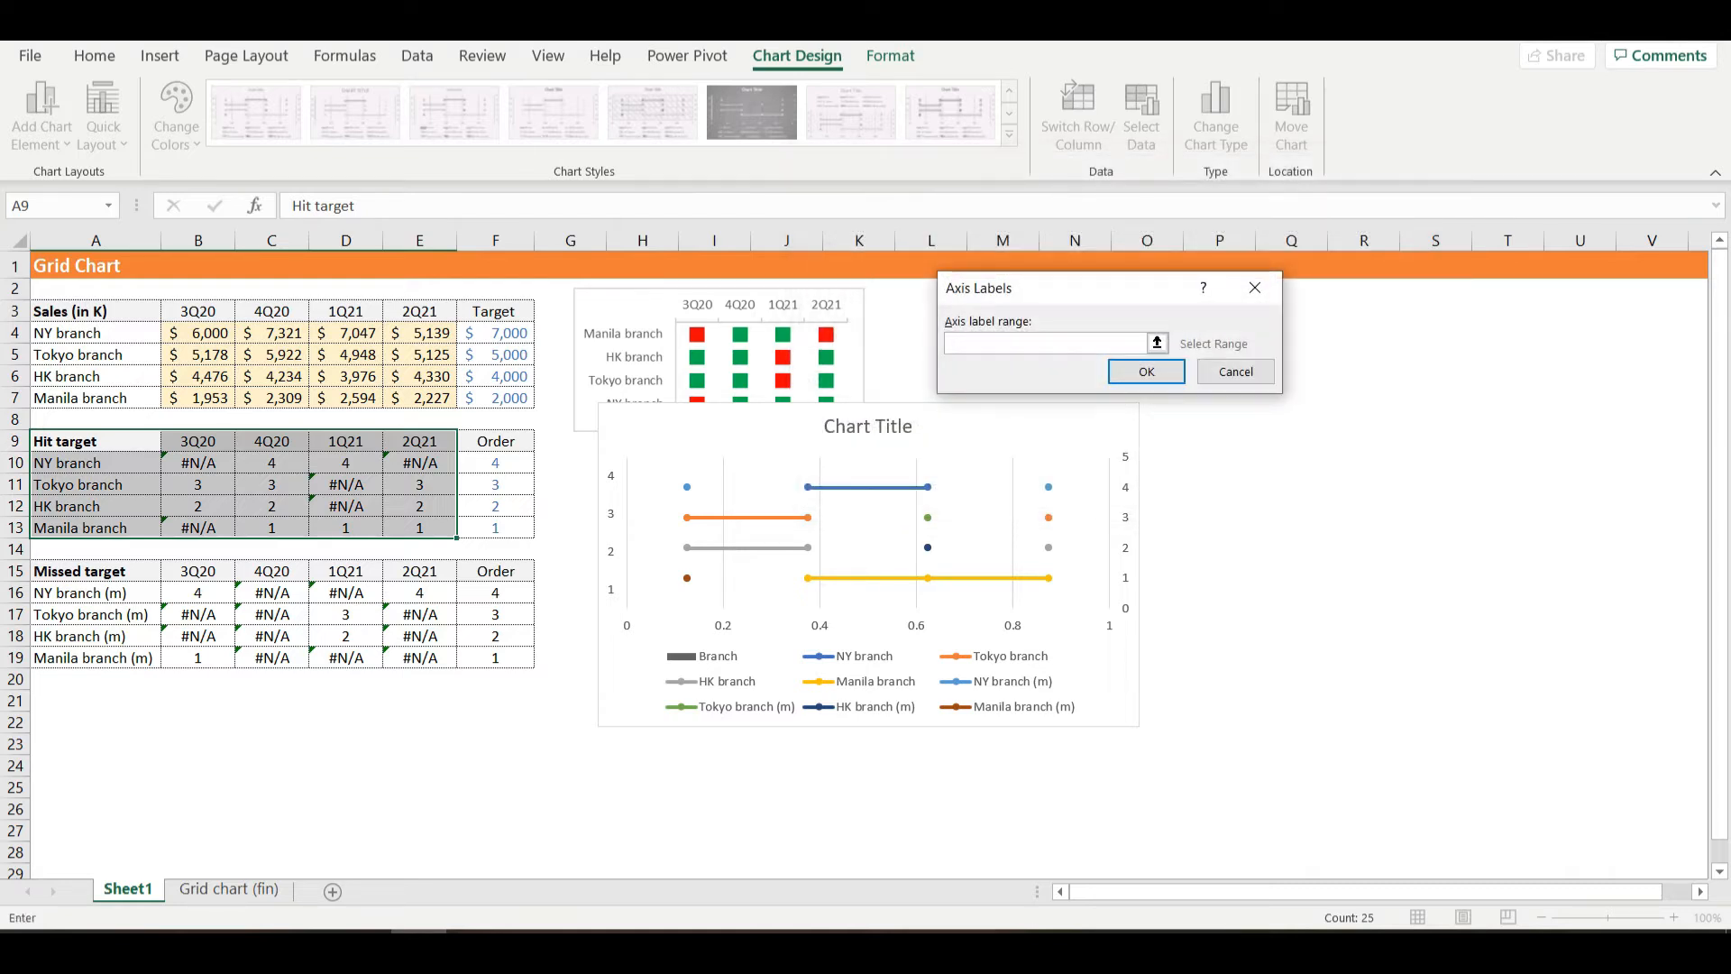
drag(198, 311, 419, 311)
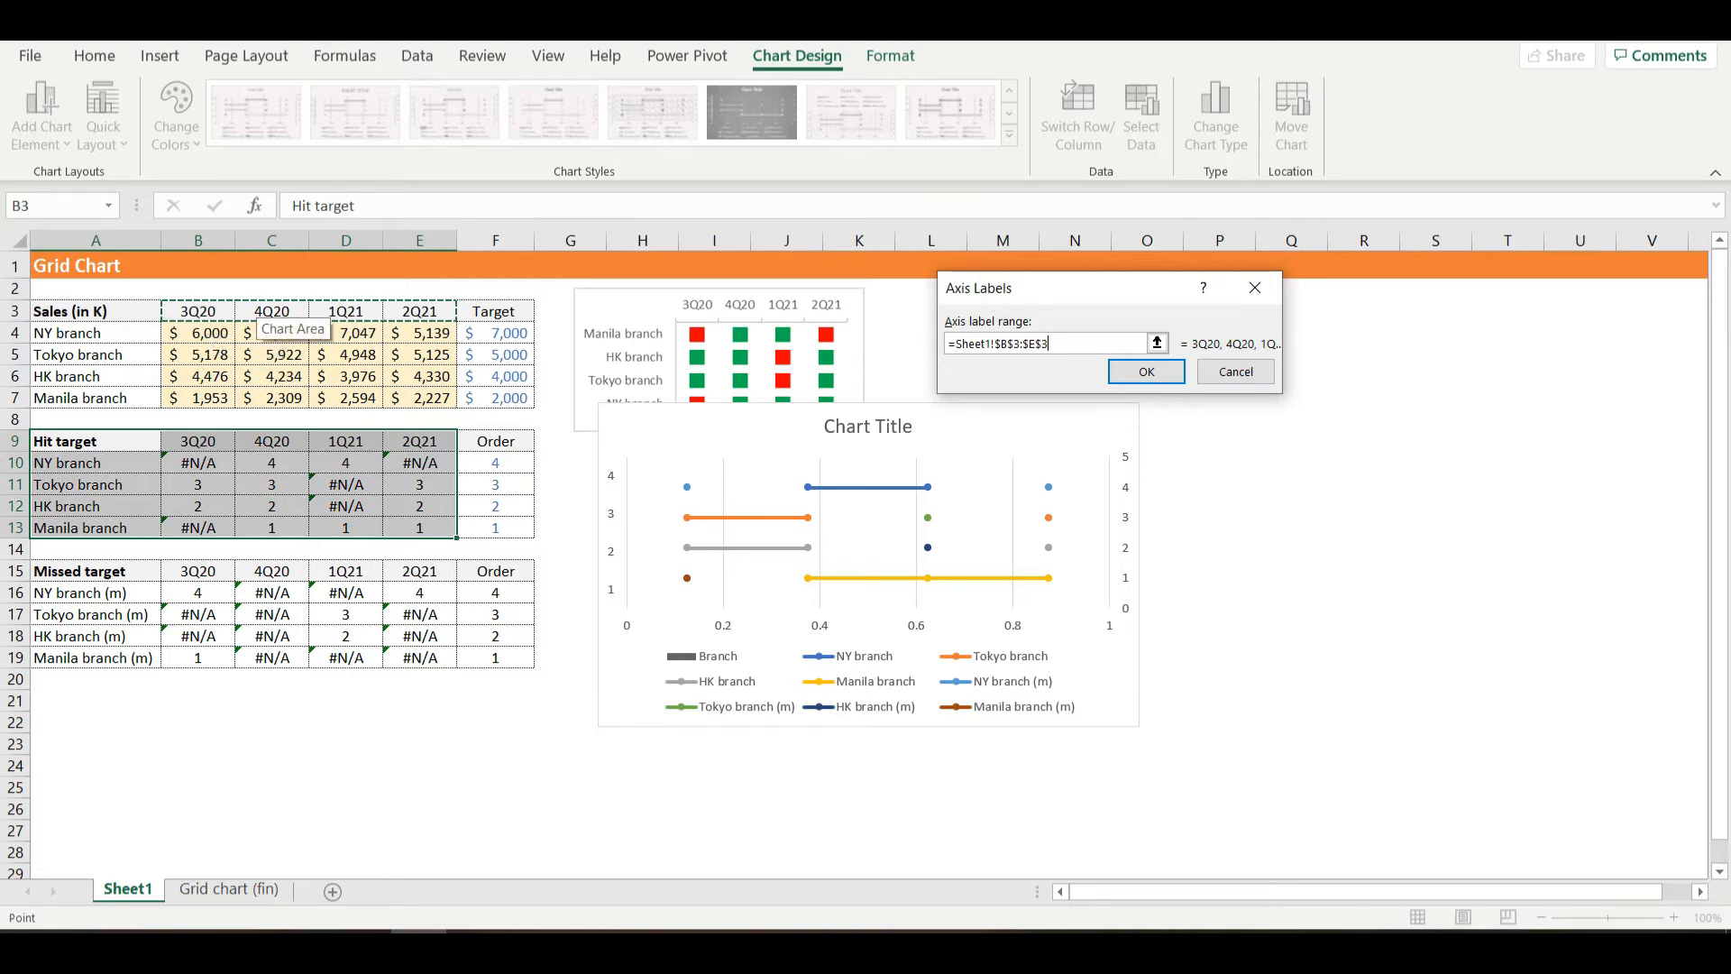
key(Return)
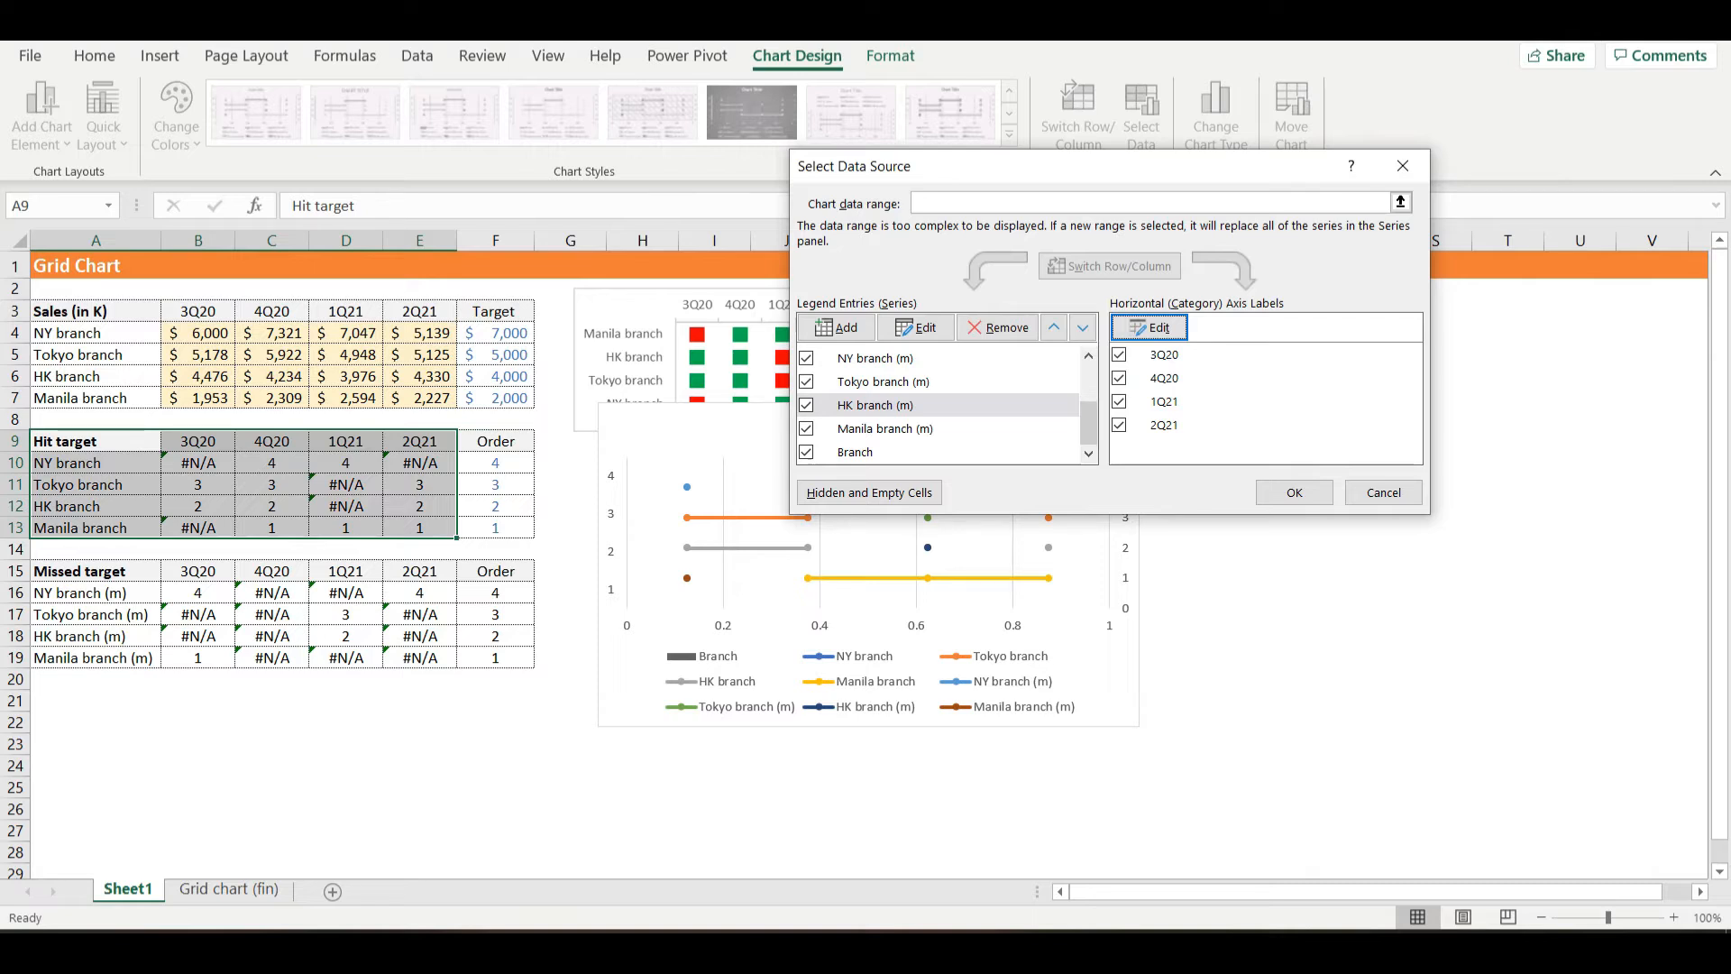
- Set the Branch series' horizontal axis labels to the branch names in A4:A7 and apply the data source changes
drag(1136, 166, 1376, 204)
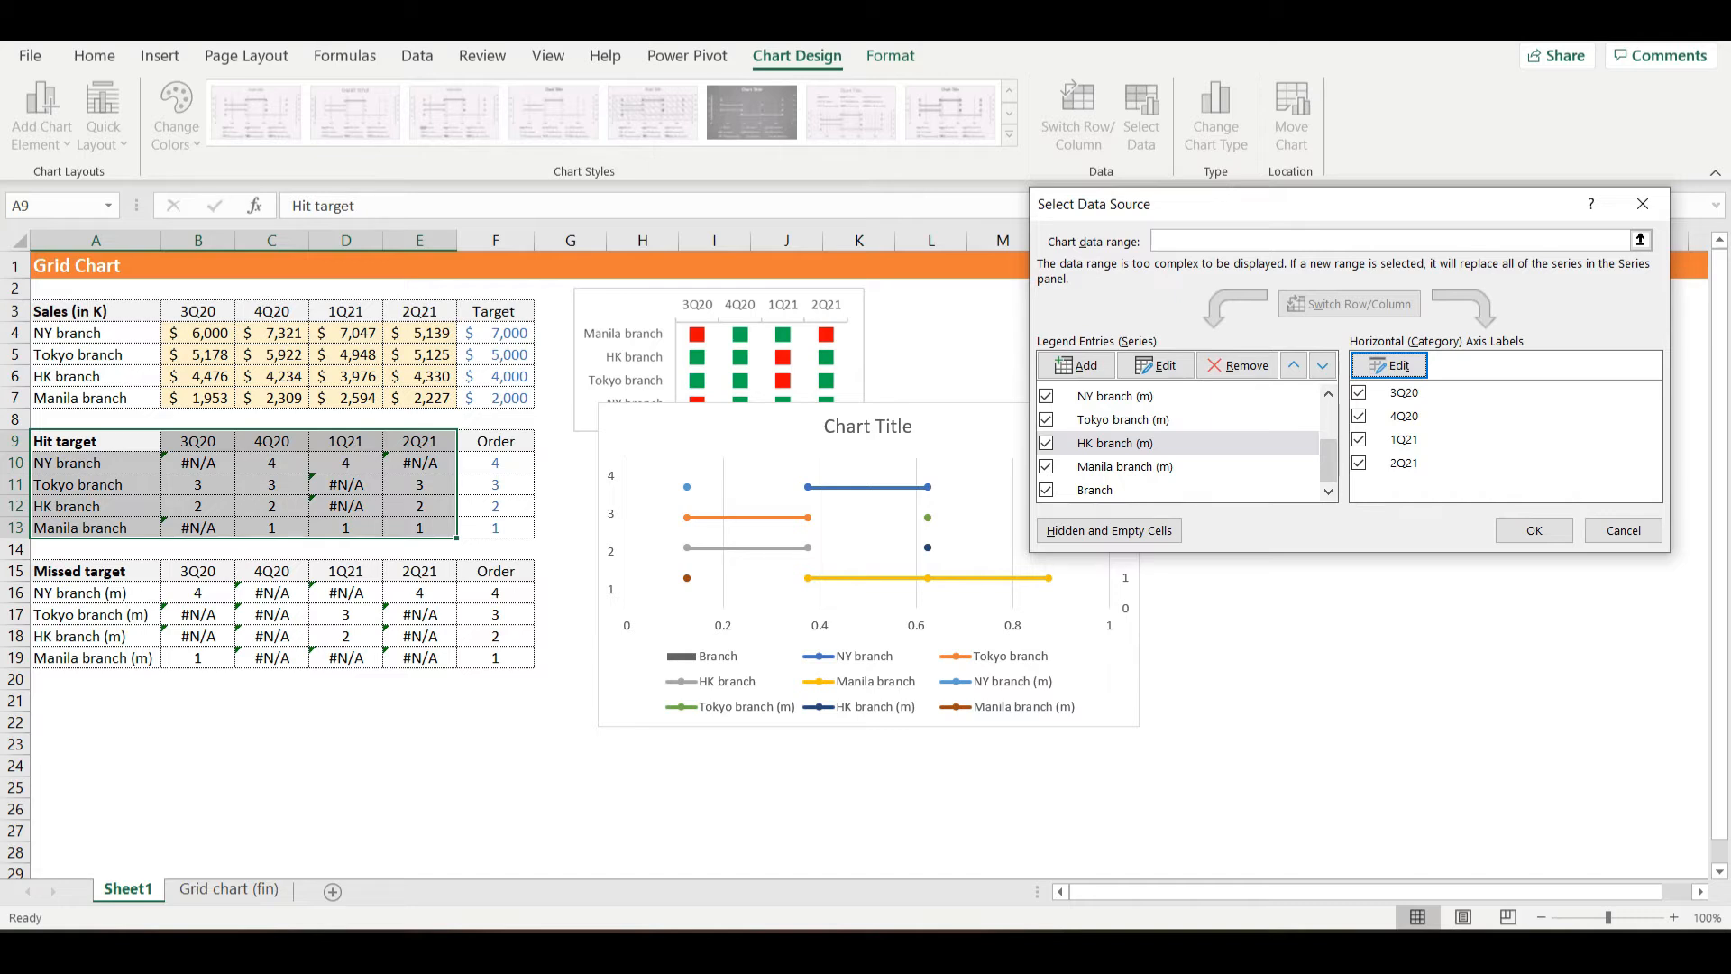
click(1095, 489)
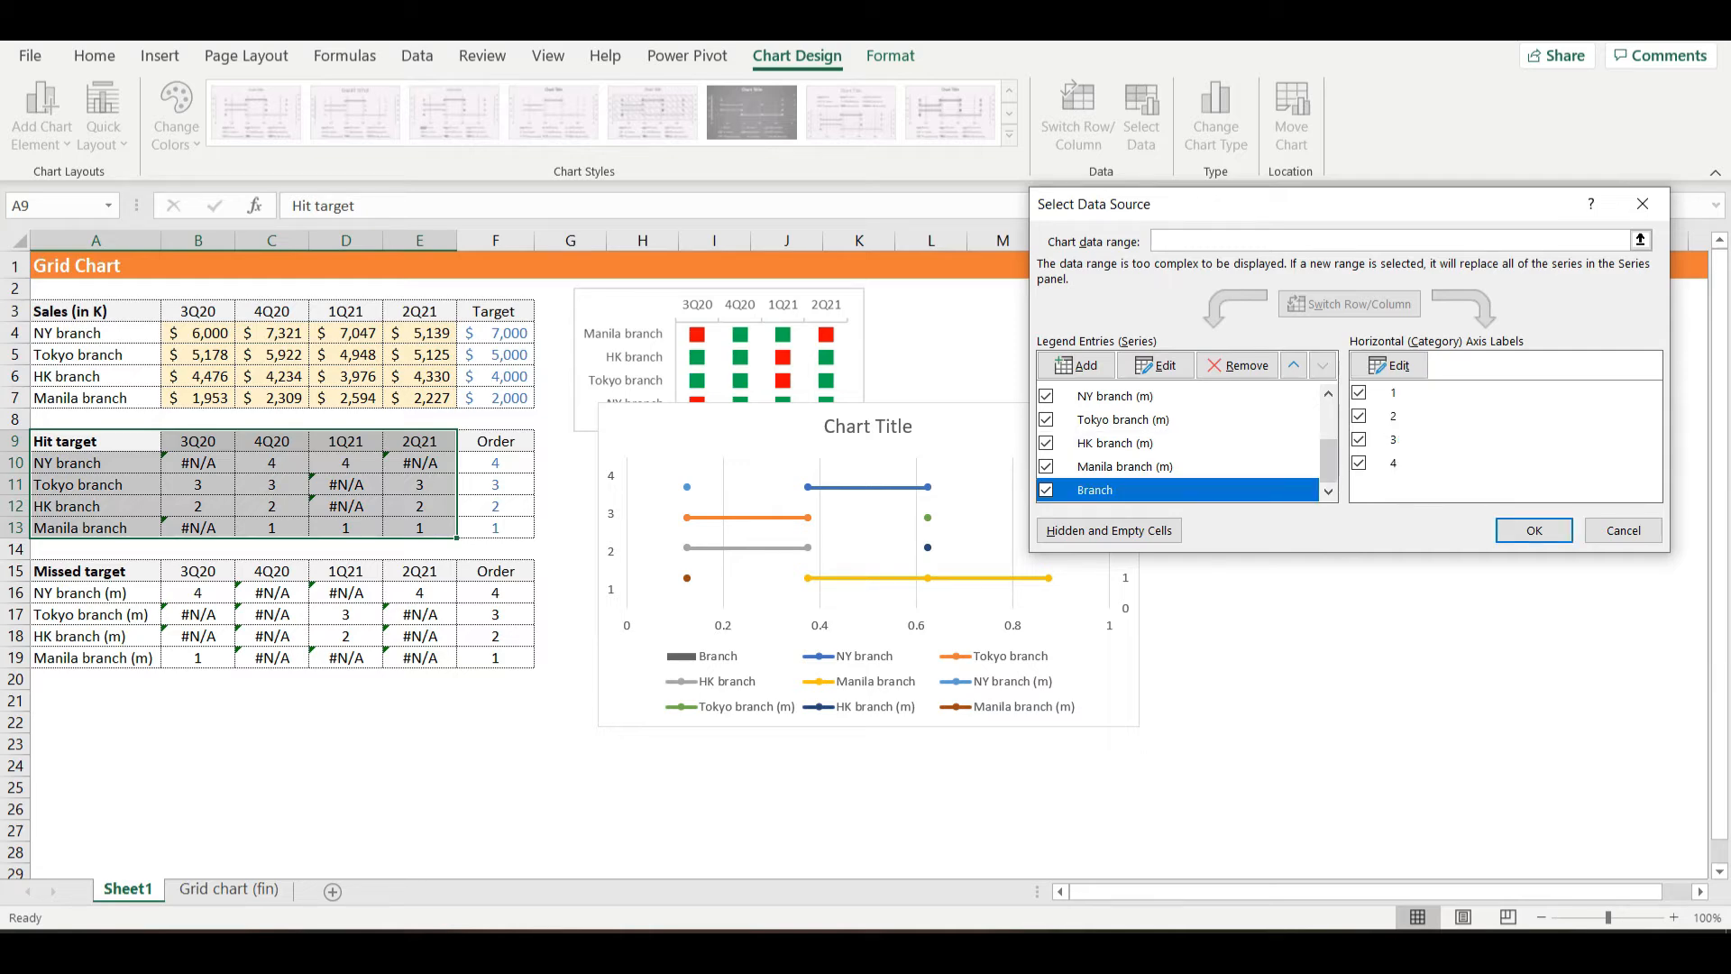
click(1391, 366)
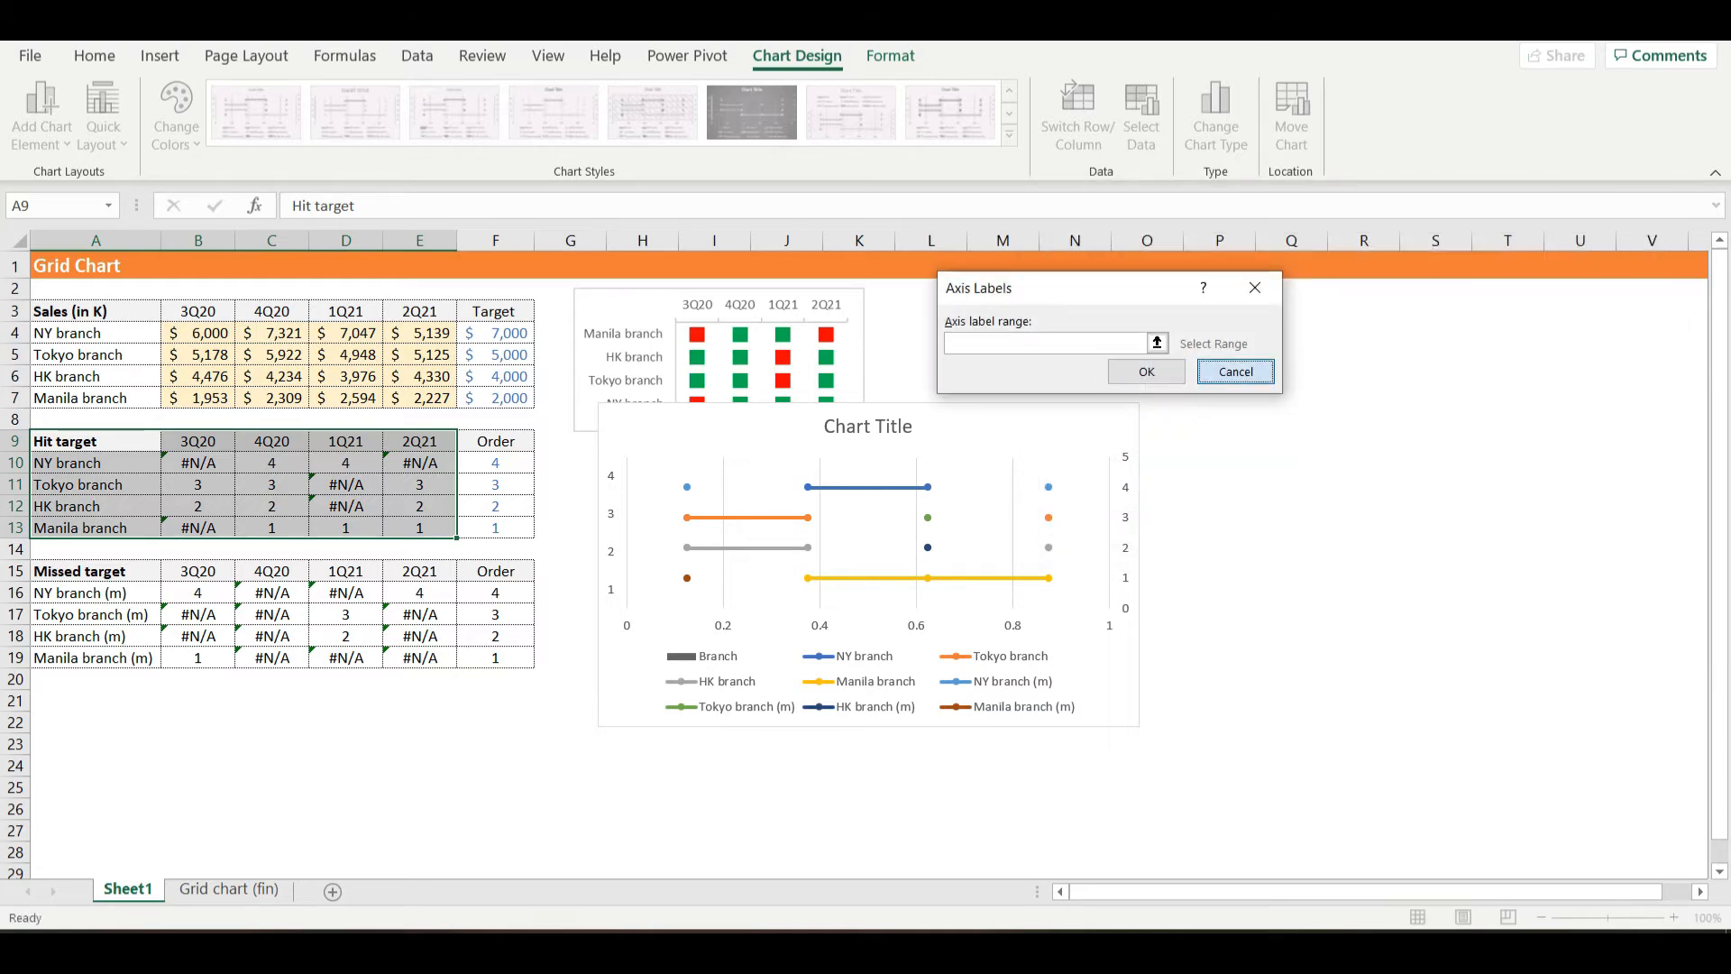
key(Escape)
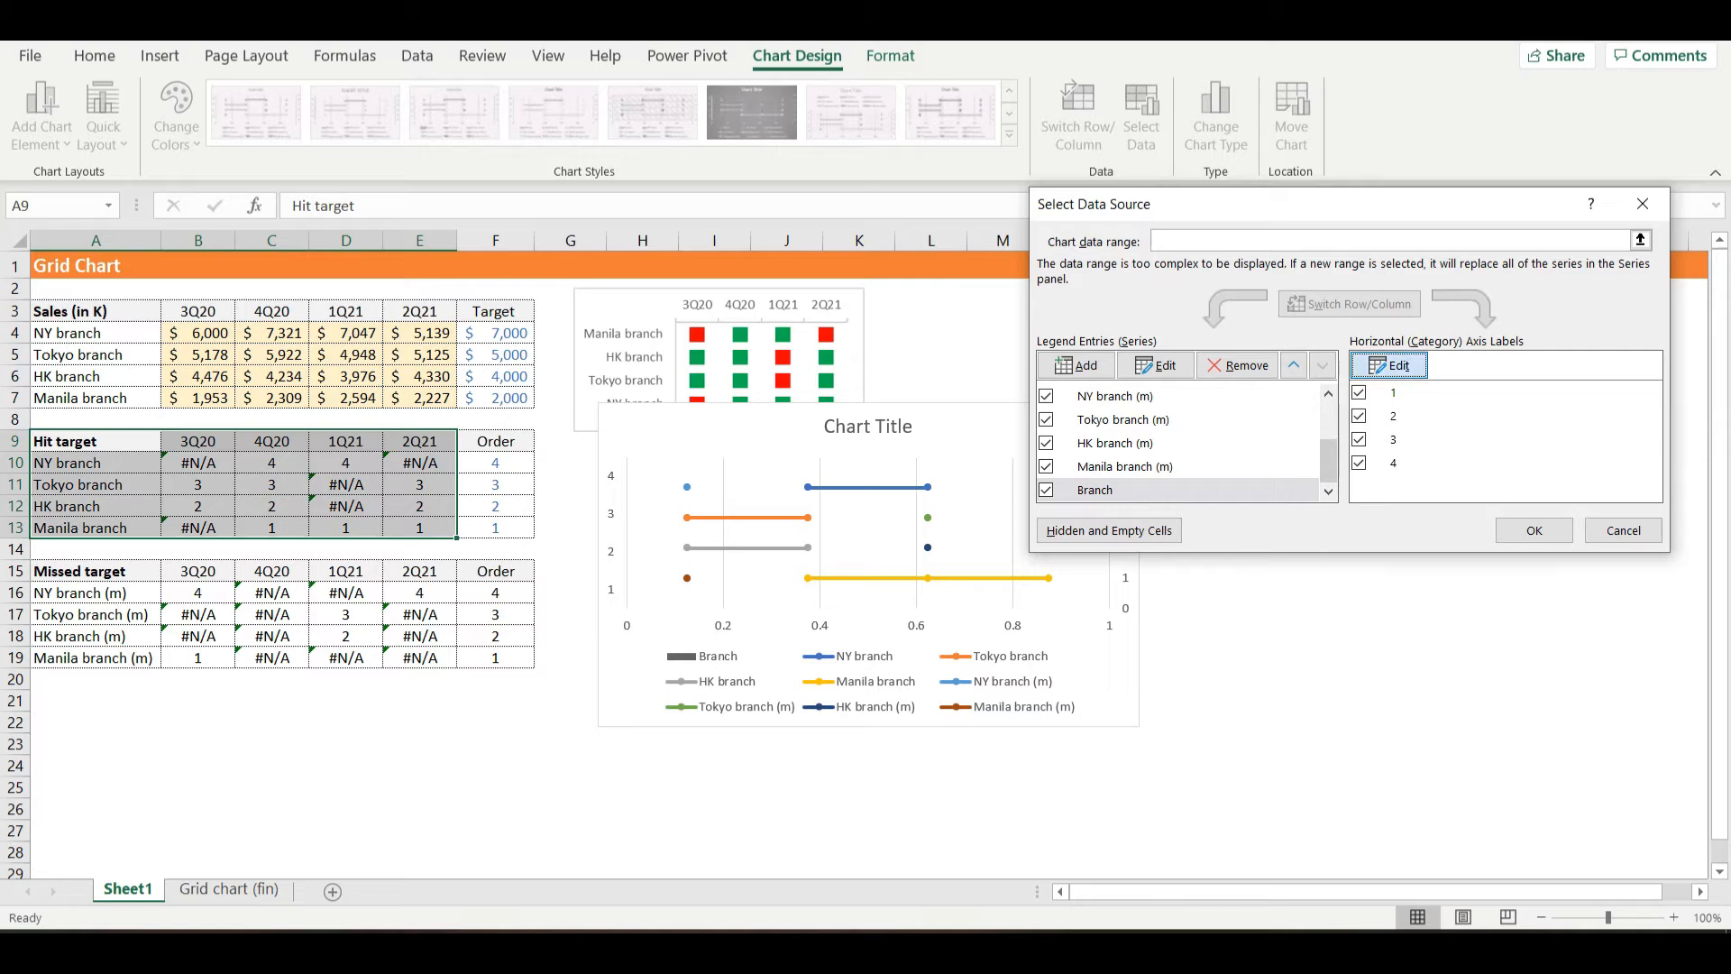
click(1391, 365)
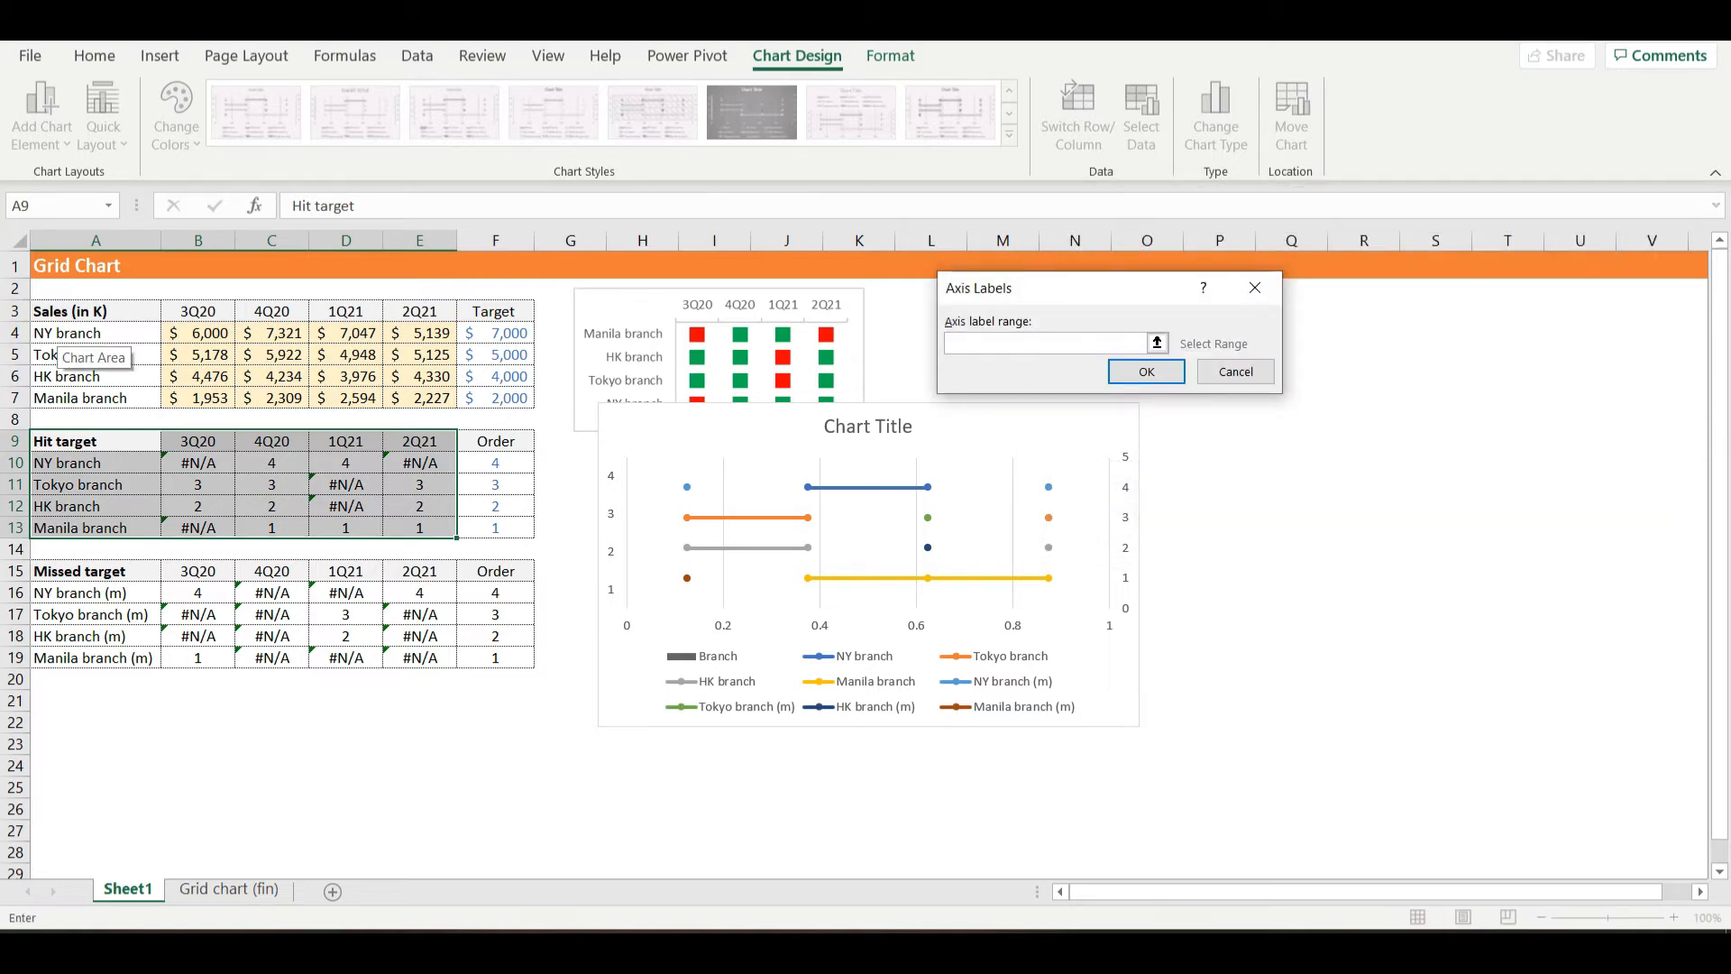
drag(46, 335, 144, 400)
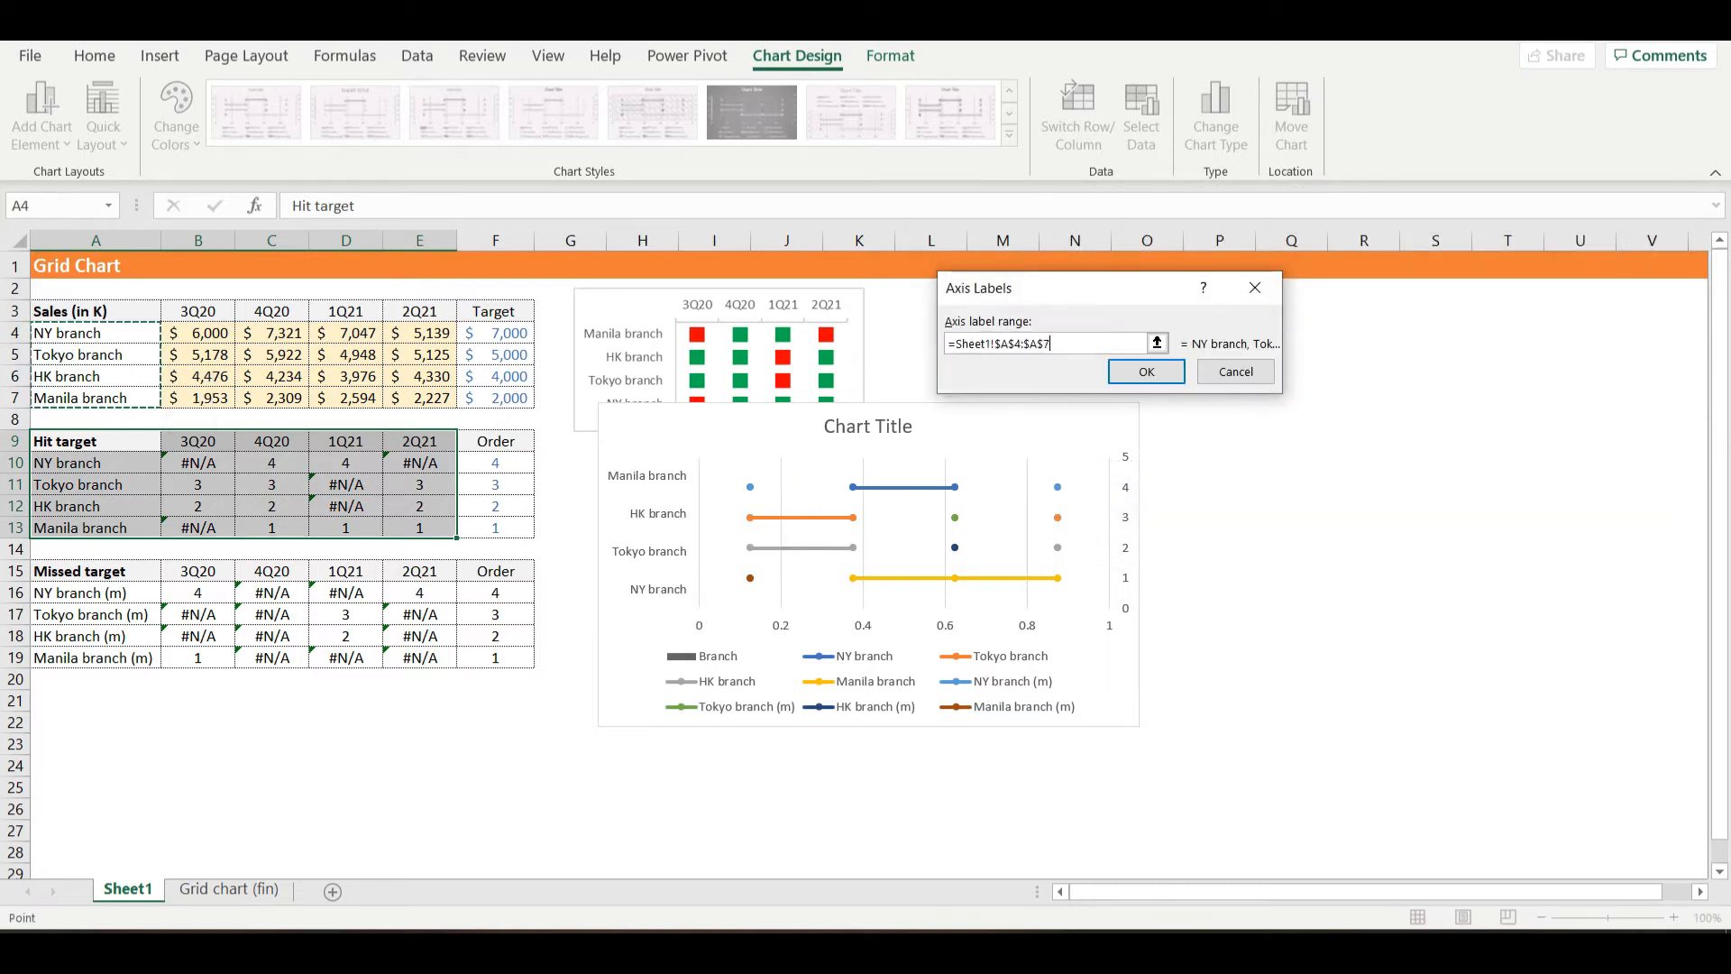
click(1146, 371)
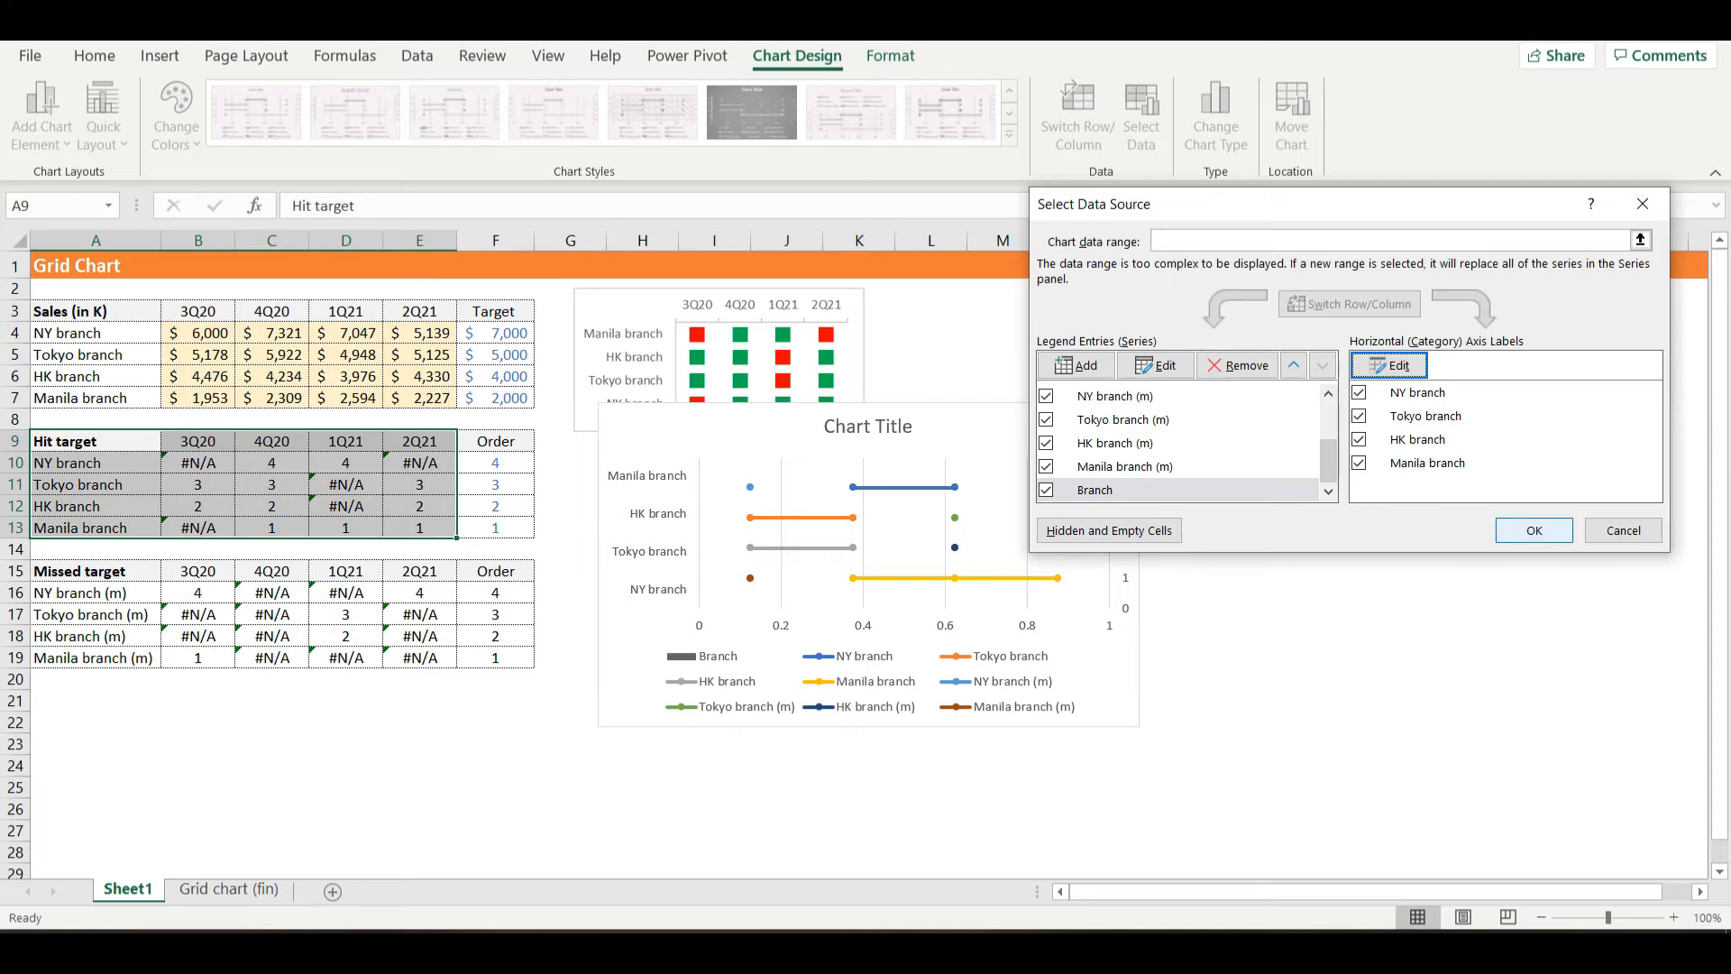
click(1533, 530)
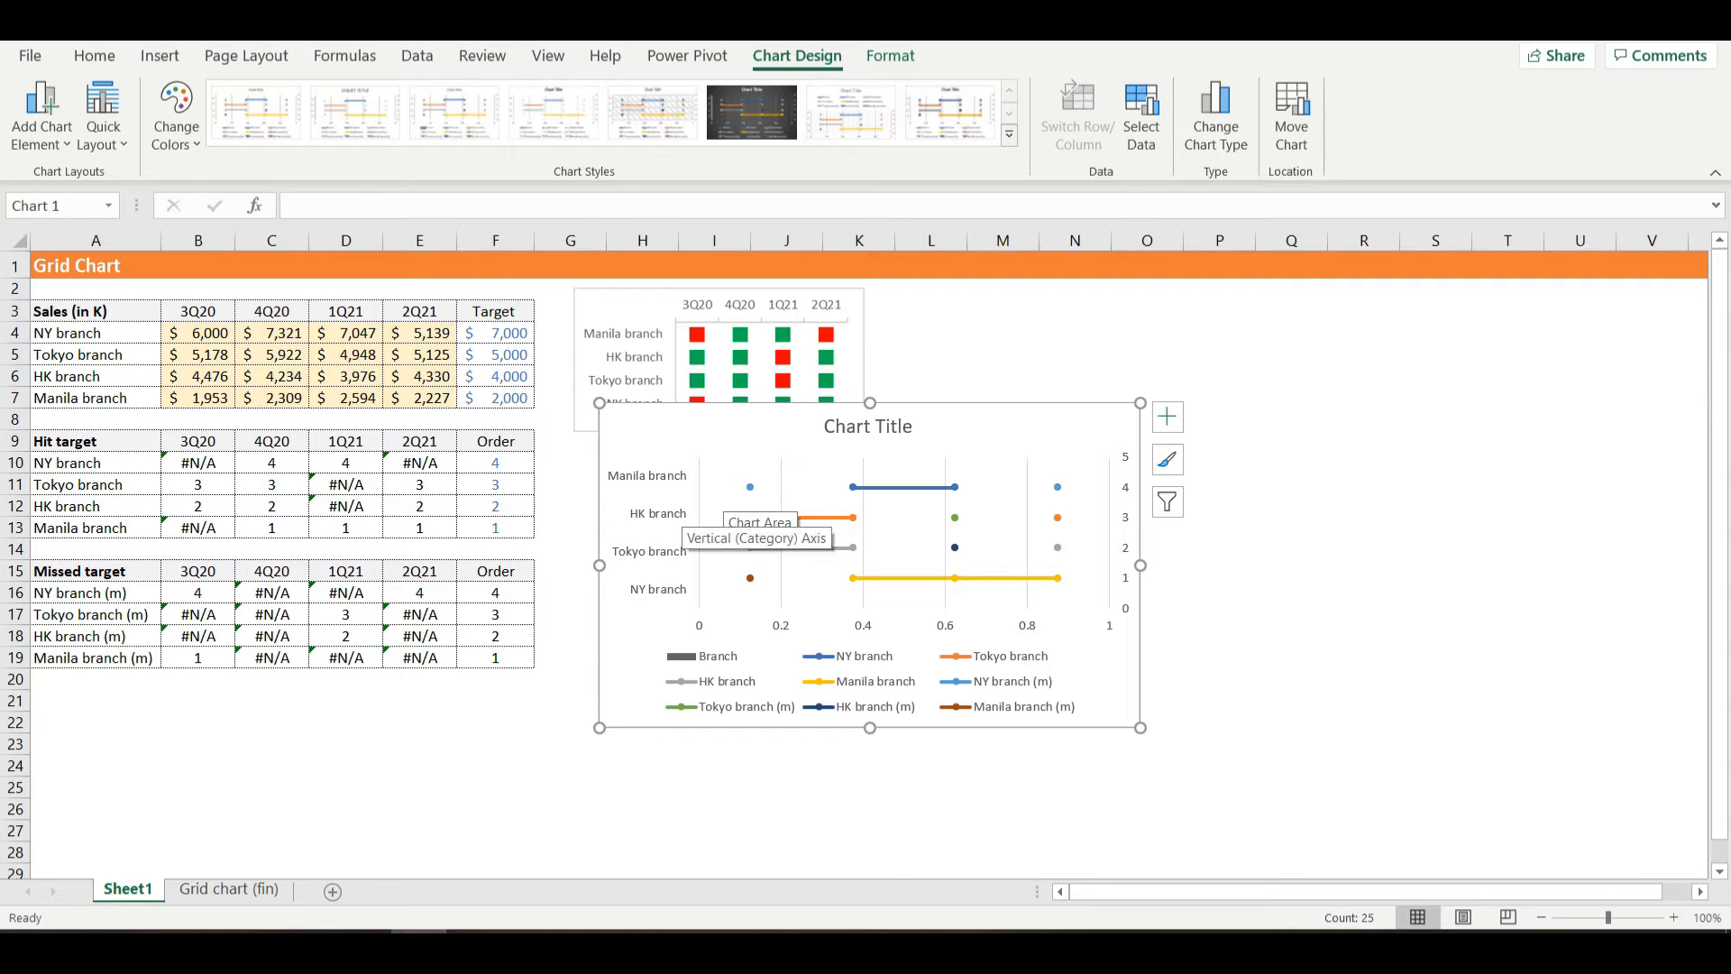
- Format the chart's vertical category axis so that the branch categories are listed in reverse order
click(684, 531)
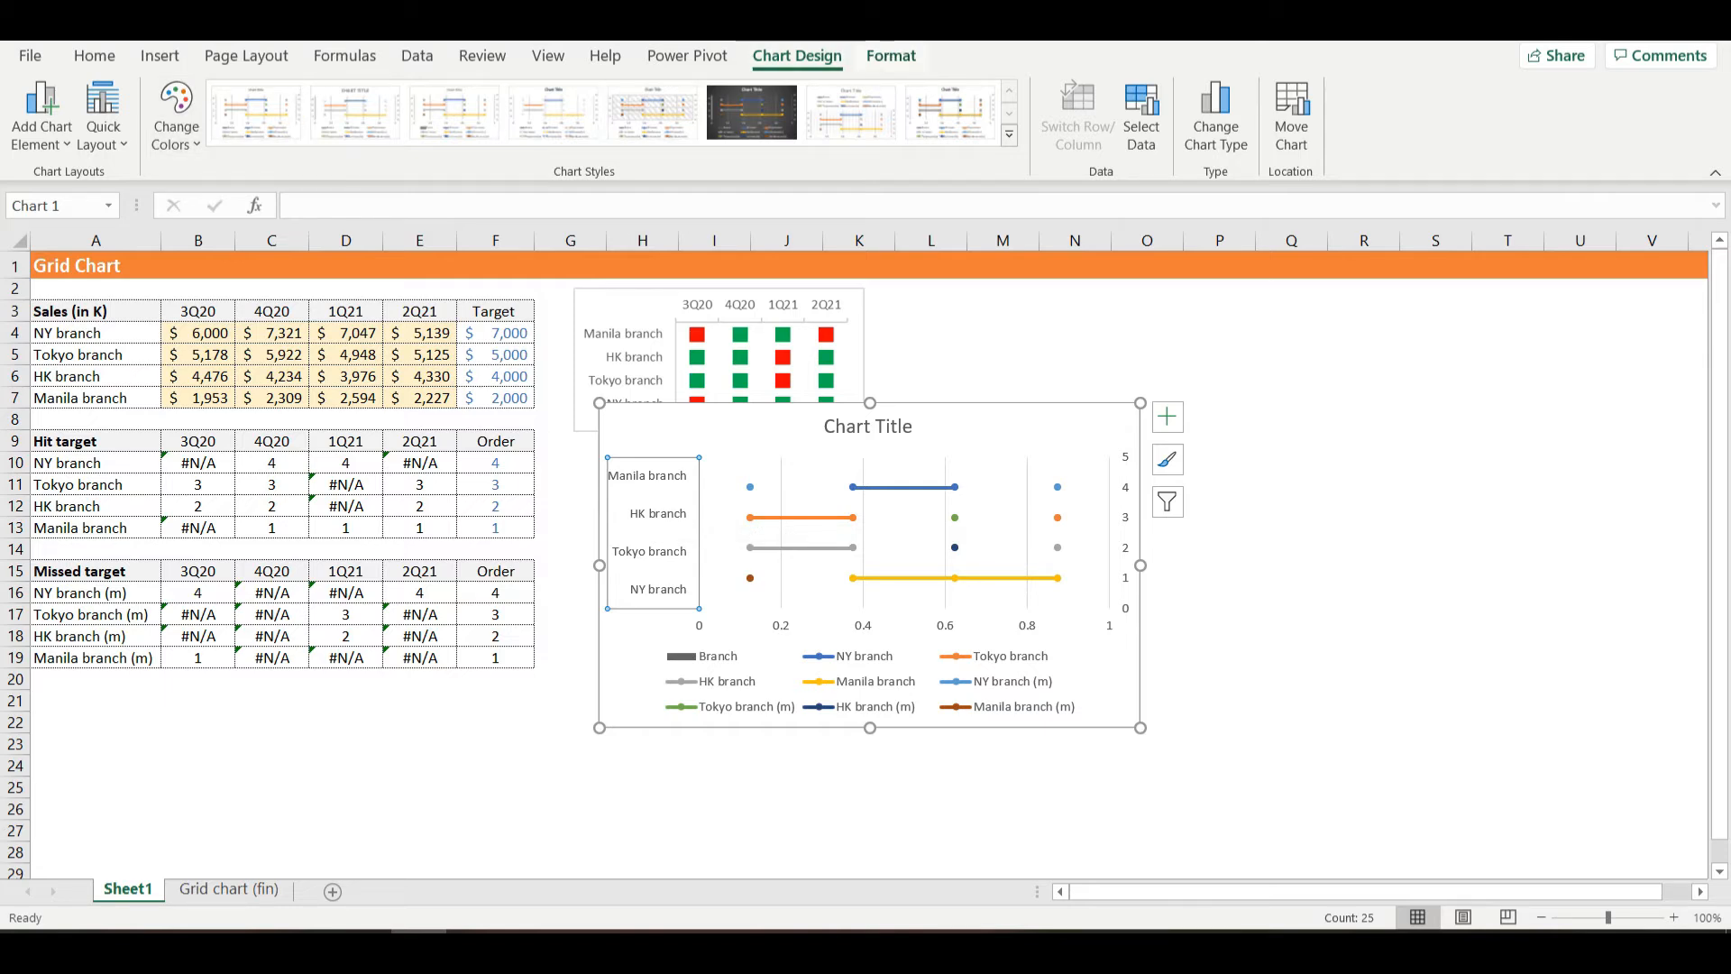
click(891, 55)
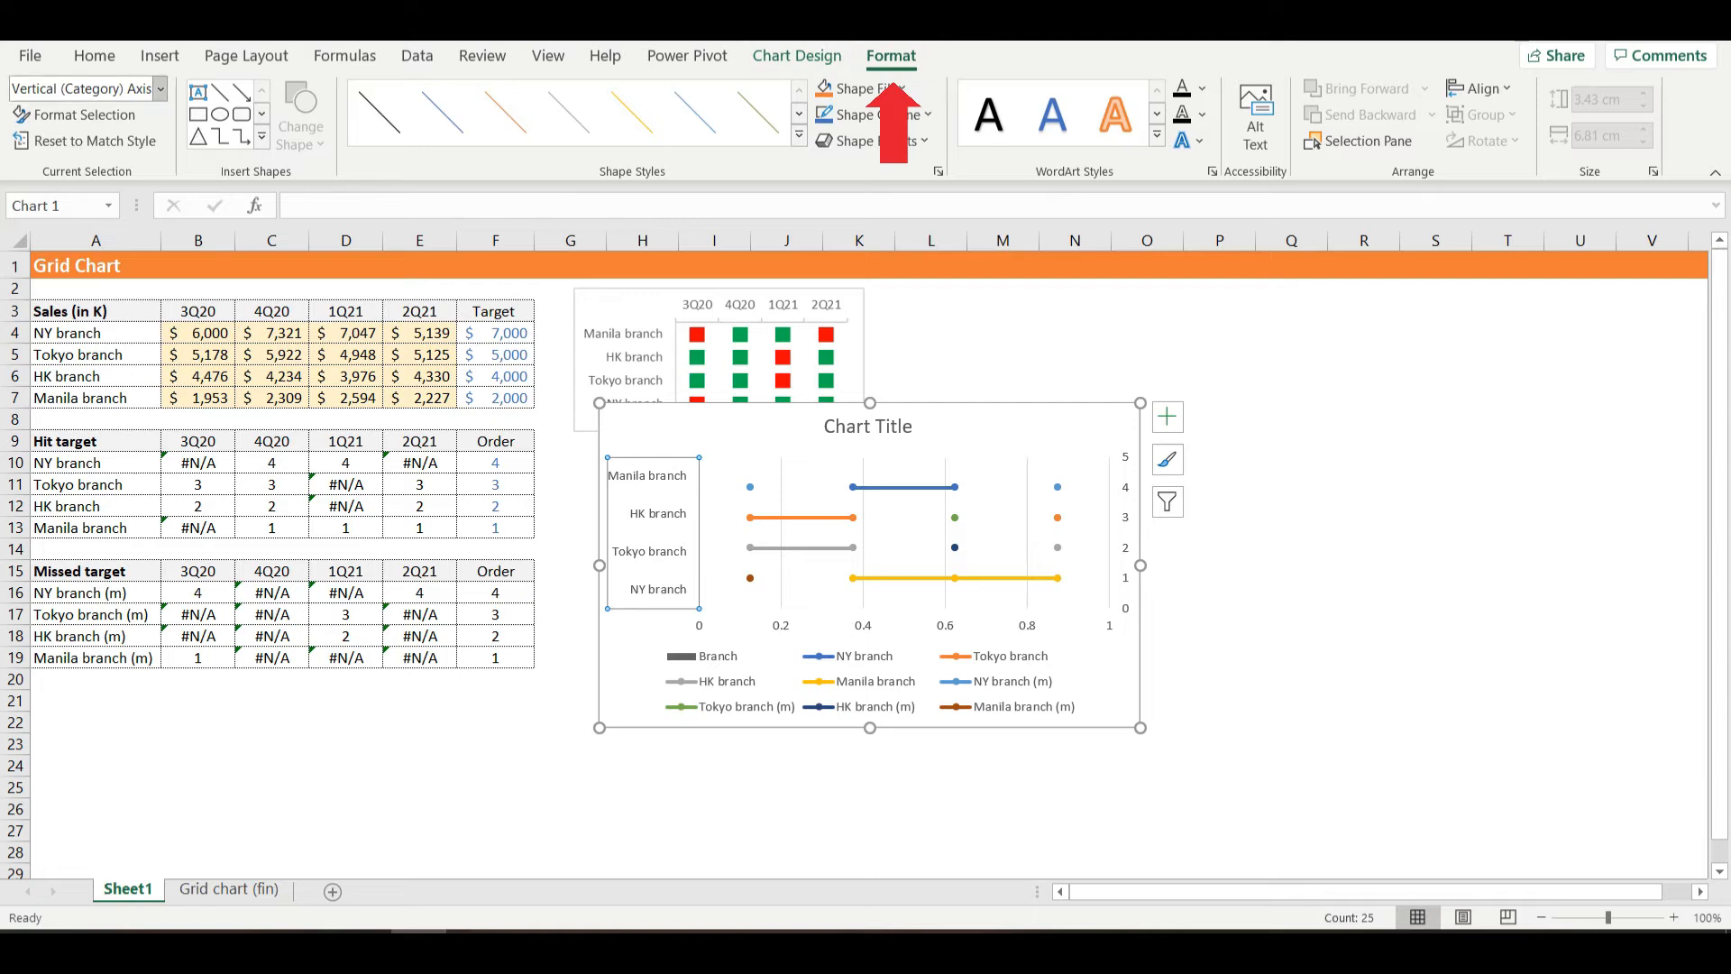
click(81, 114)
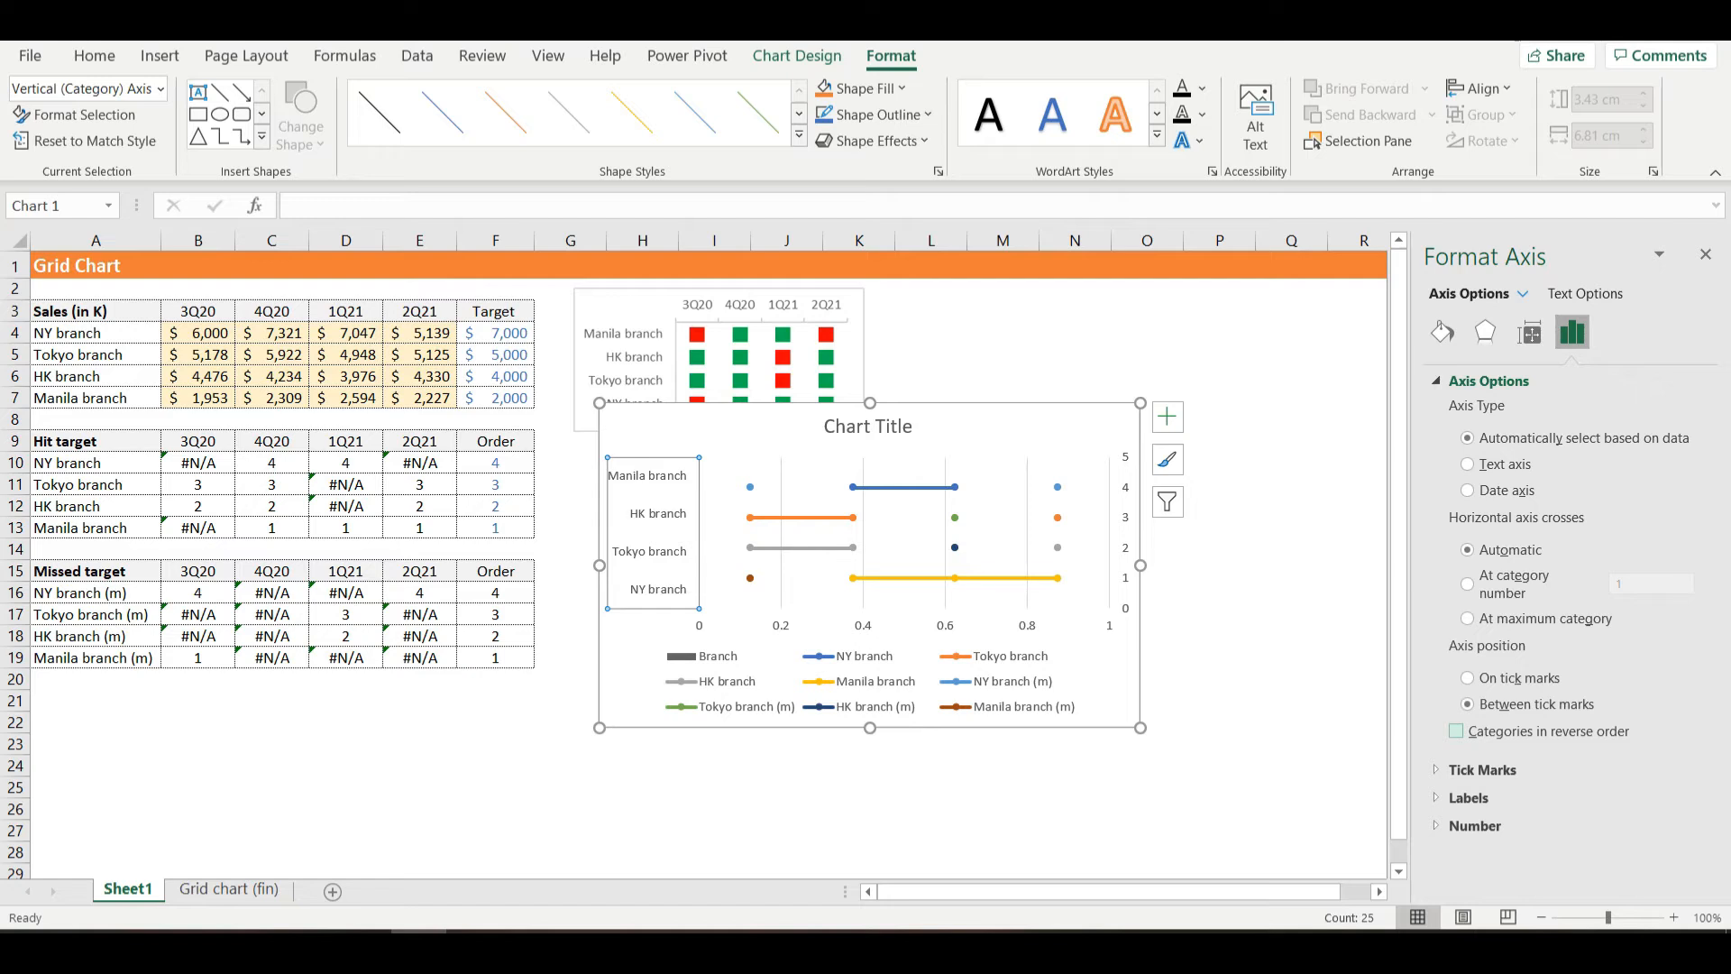
click(1456, 731)
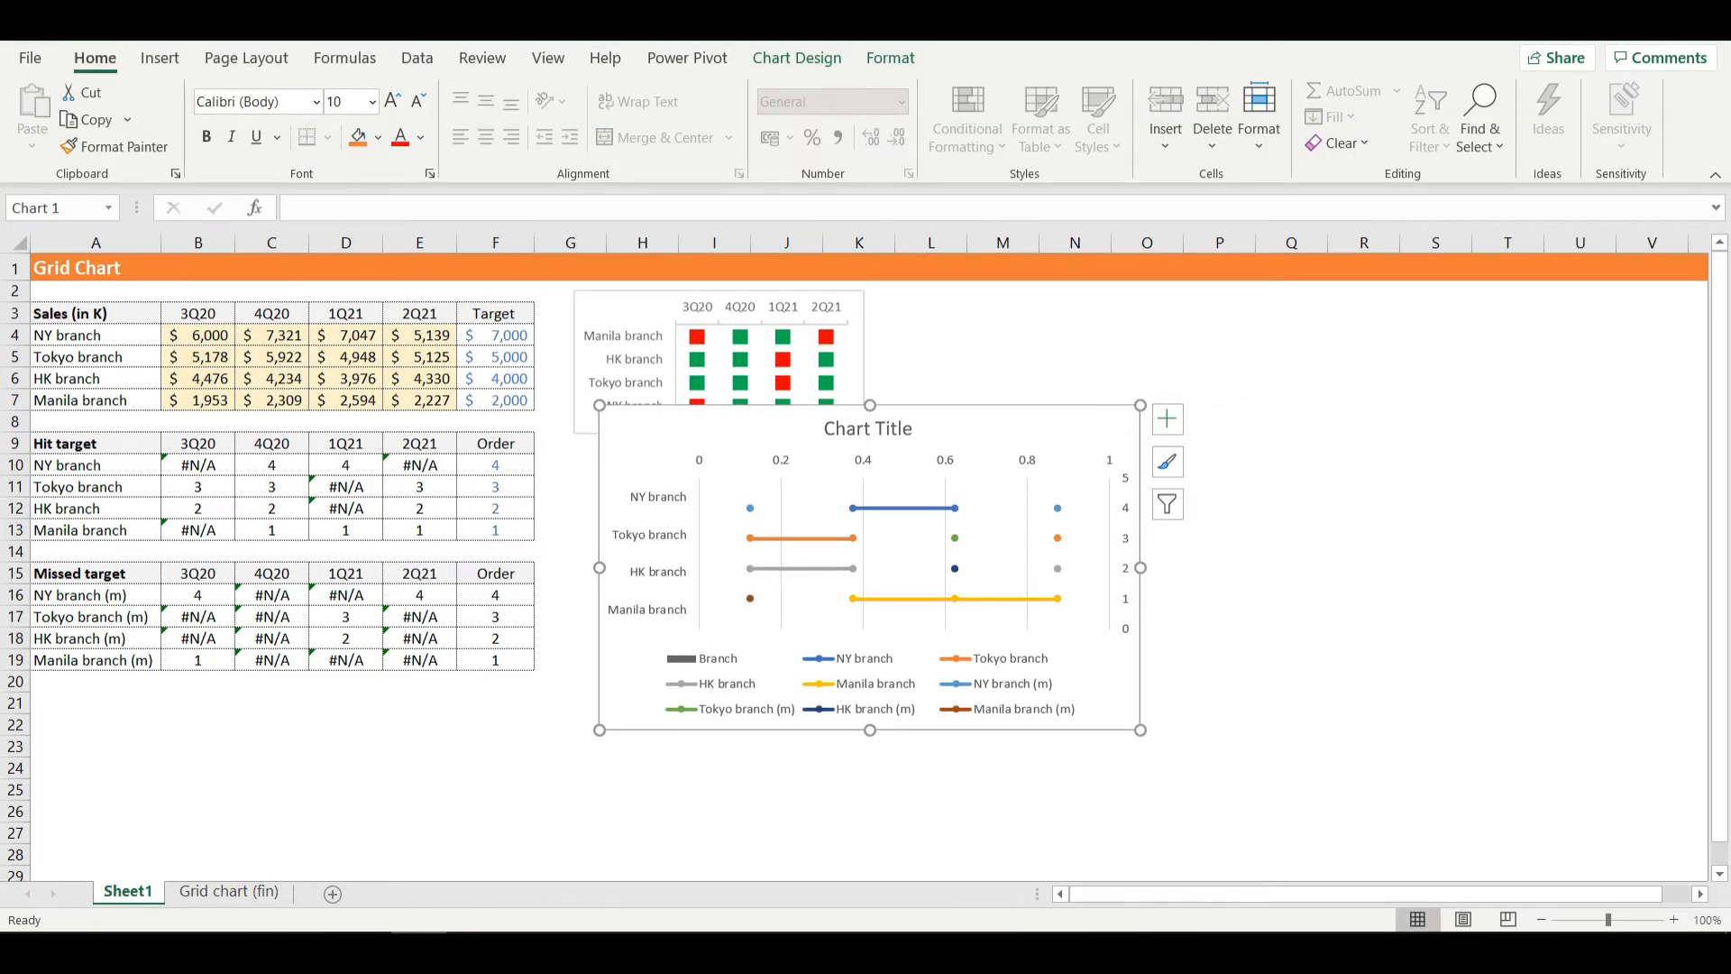
- Turn on the chart's Secondary Vertical axis option to display the quarter labels above the plot area
click(797, 57)
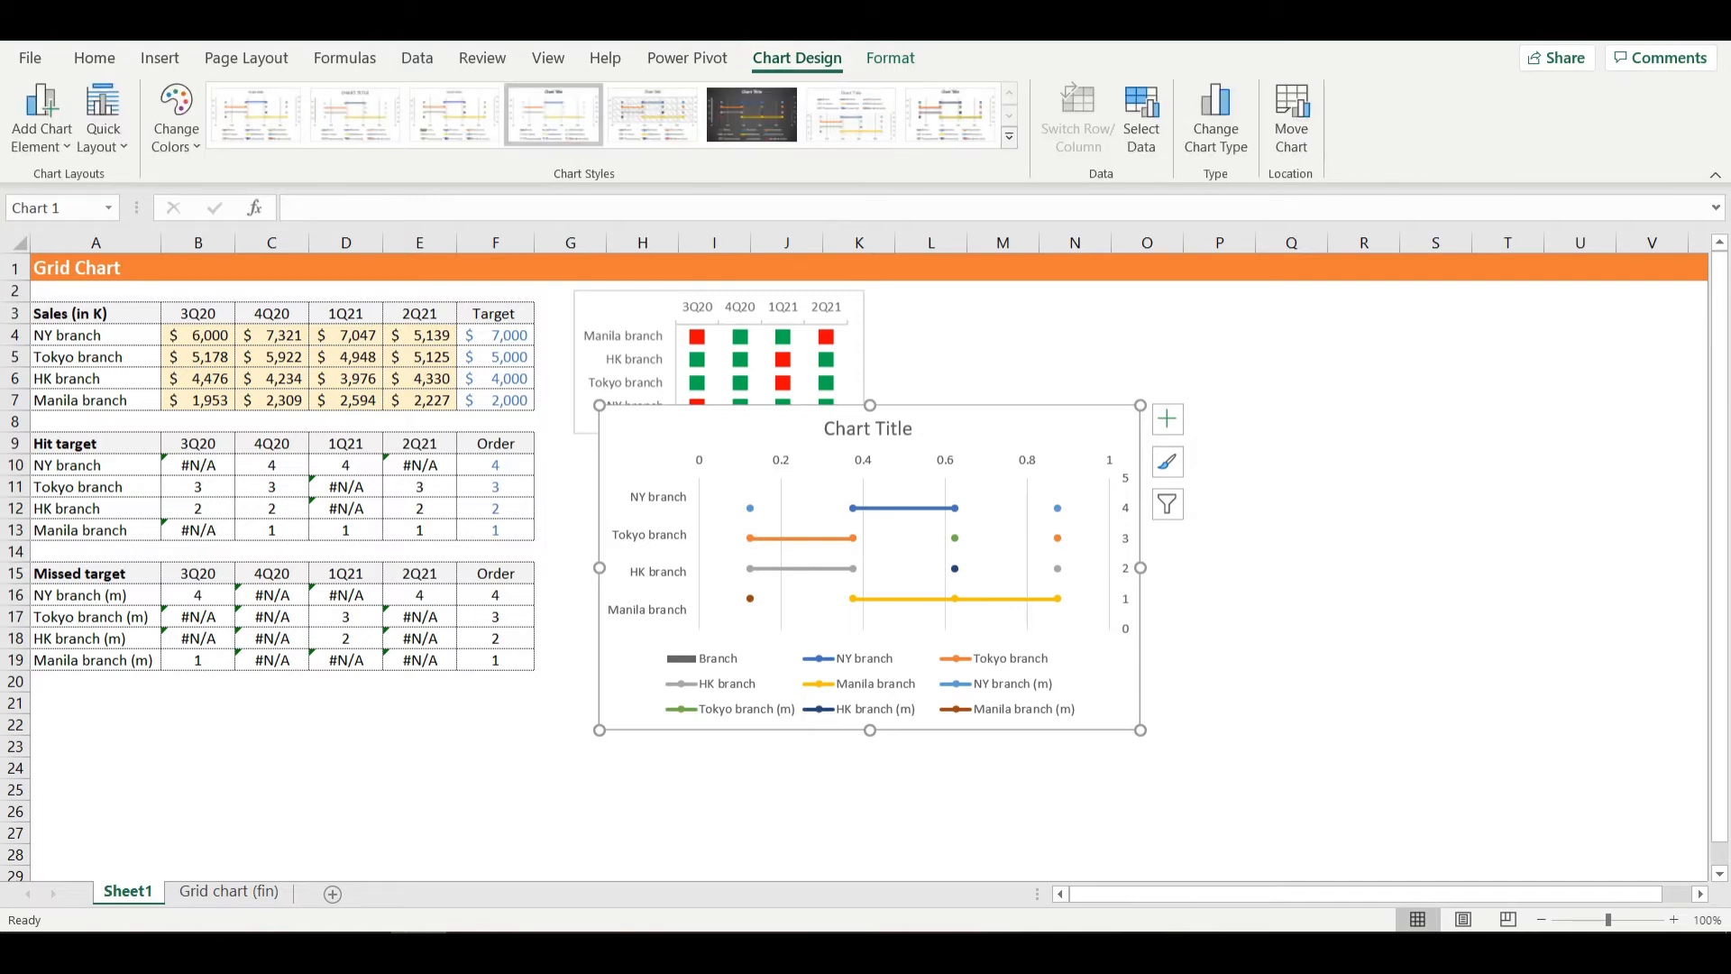
click(42, 115)
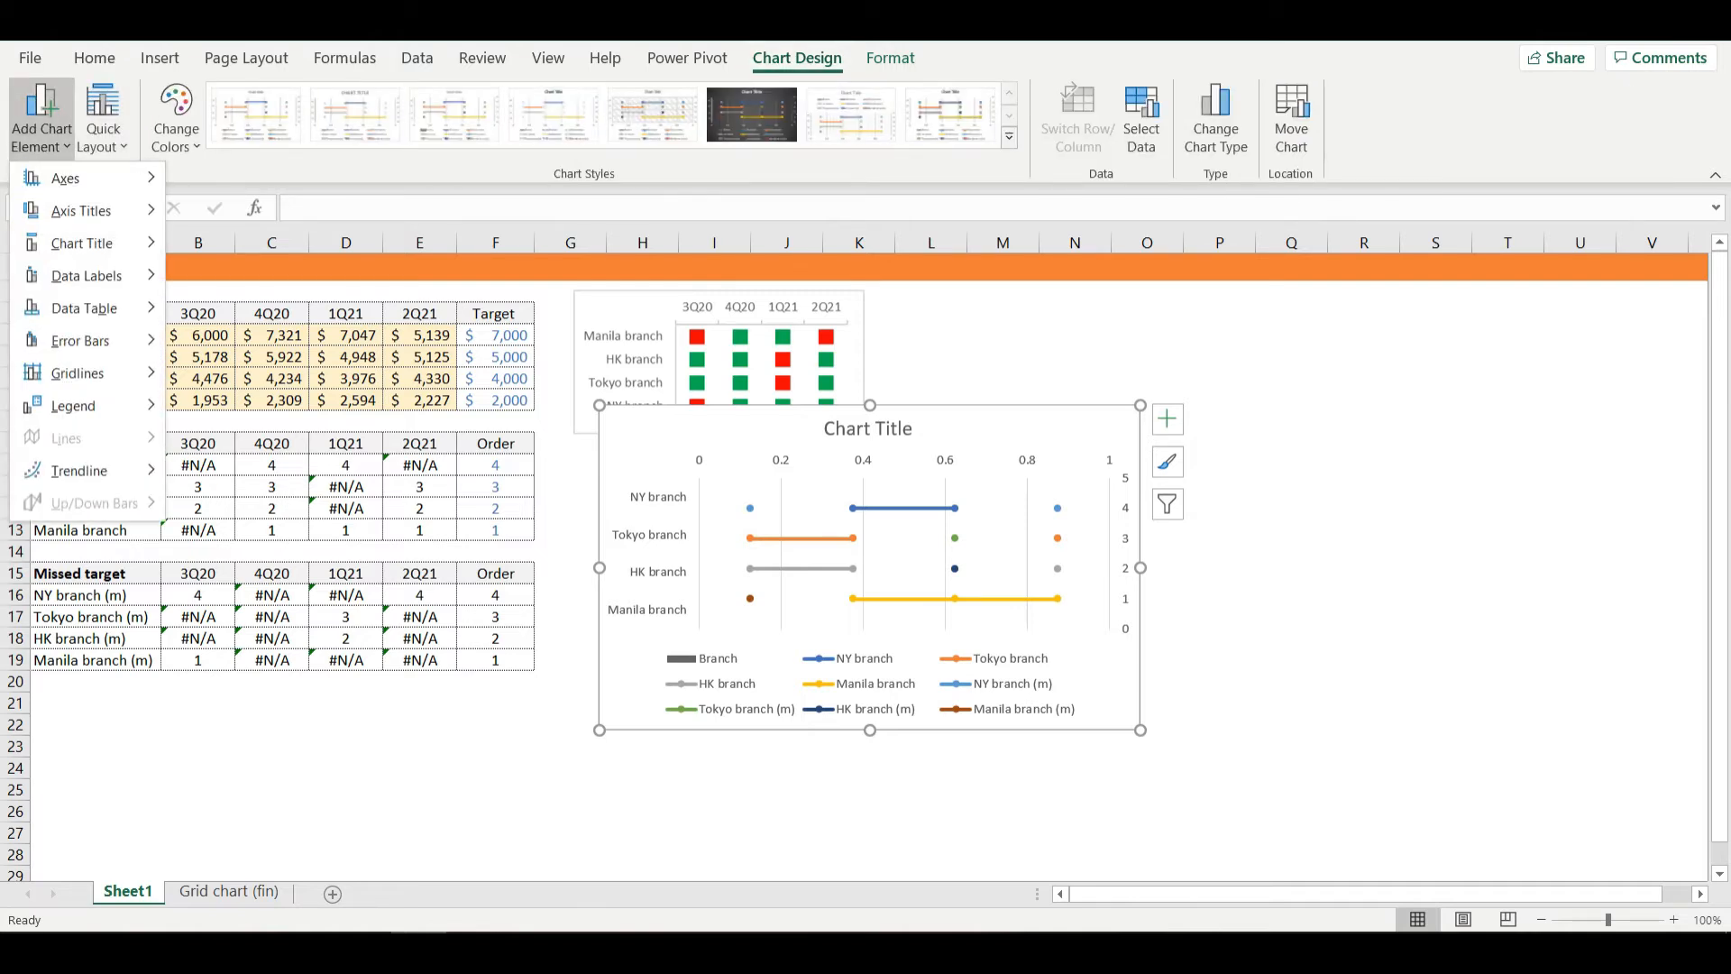
mouse_move(87, 178)
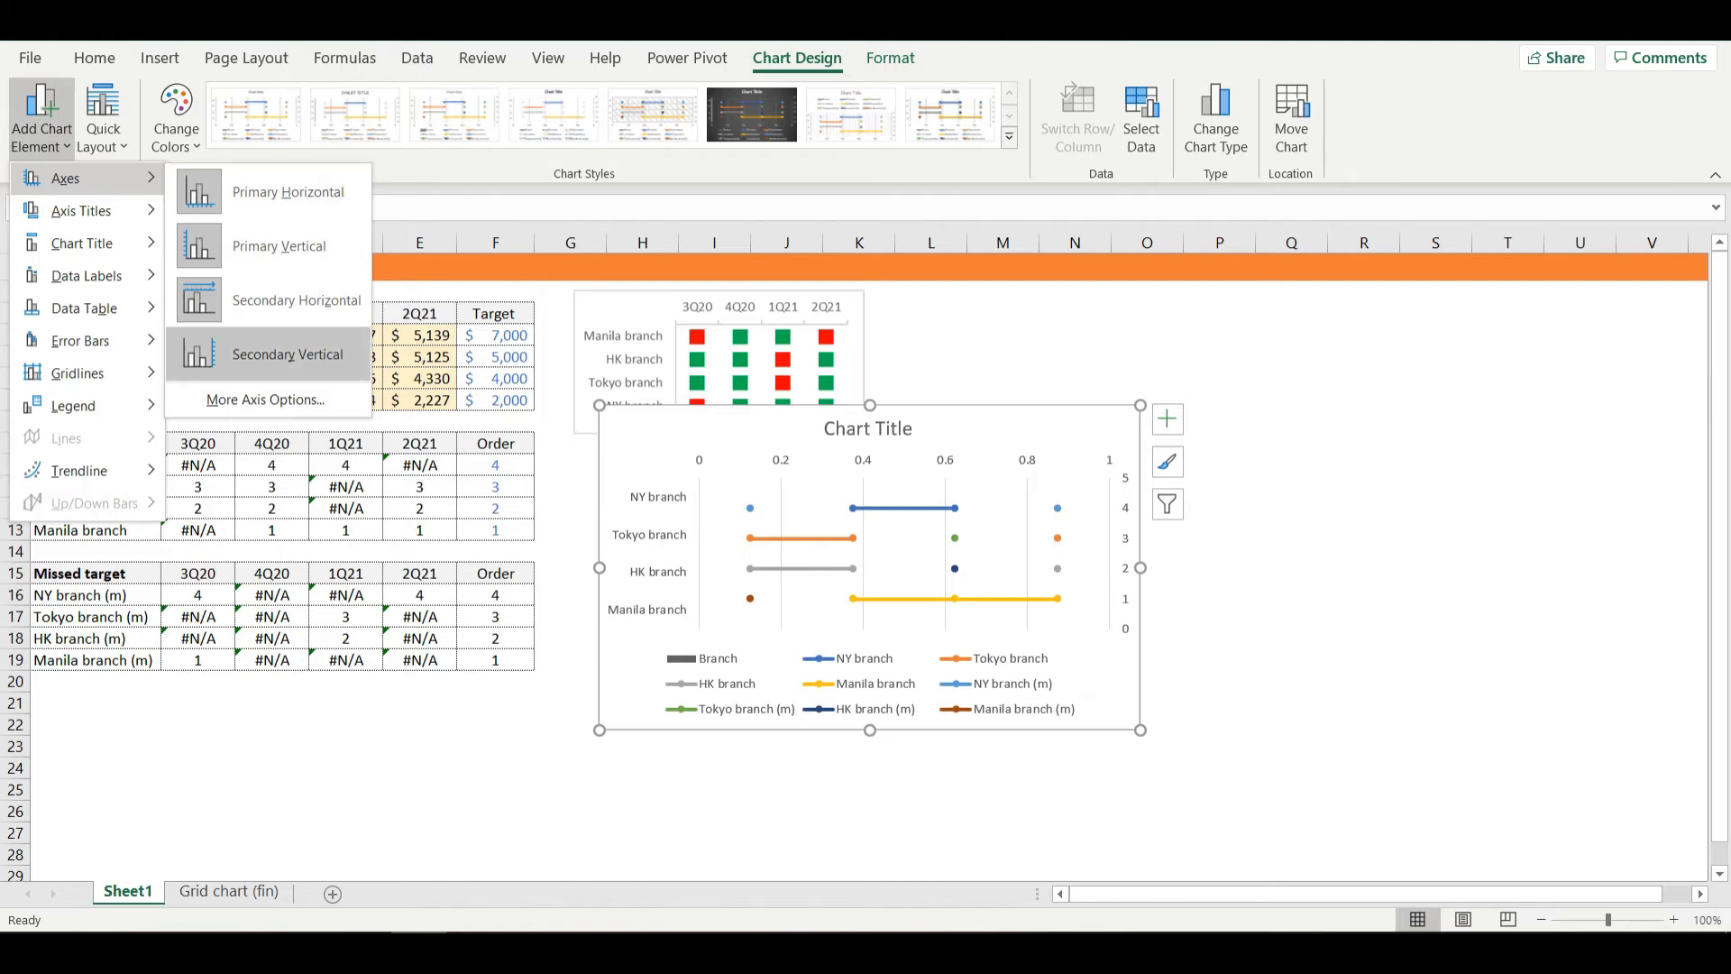
click(287, 355)
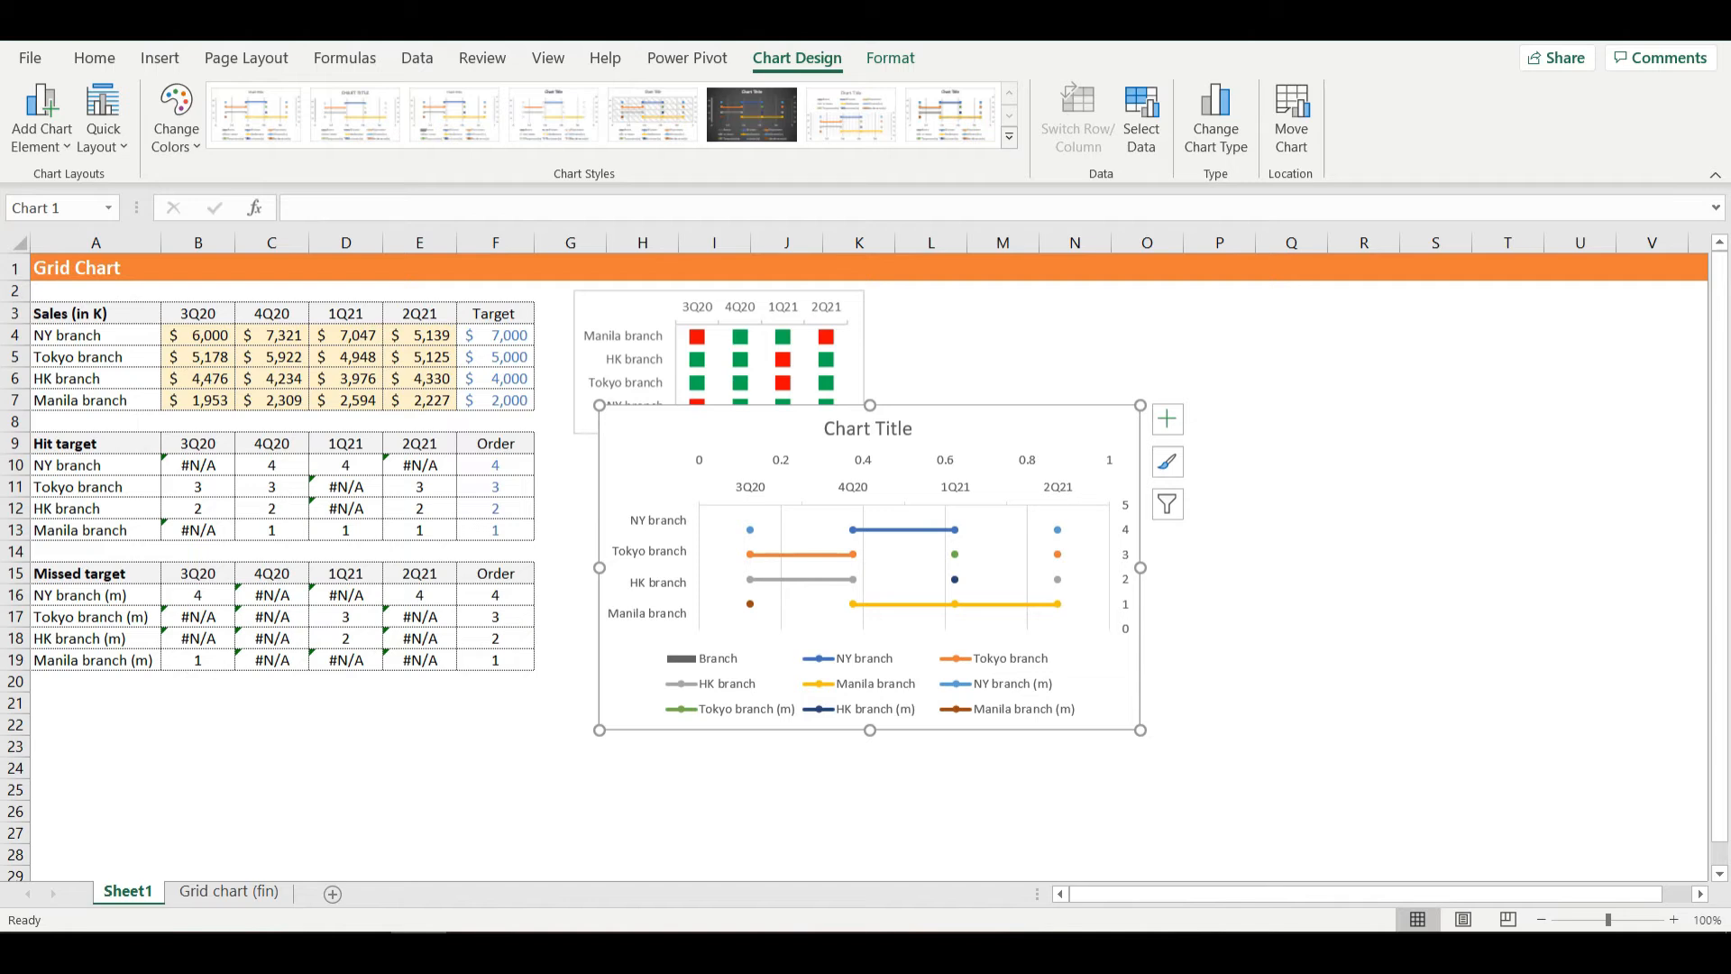
- Delete the chart's legend and the horizontal value axis running from 0 to 1
click(869, 683)
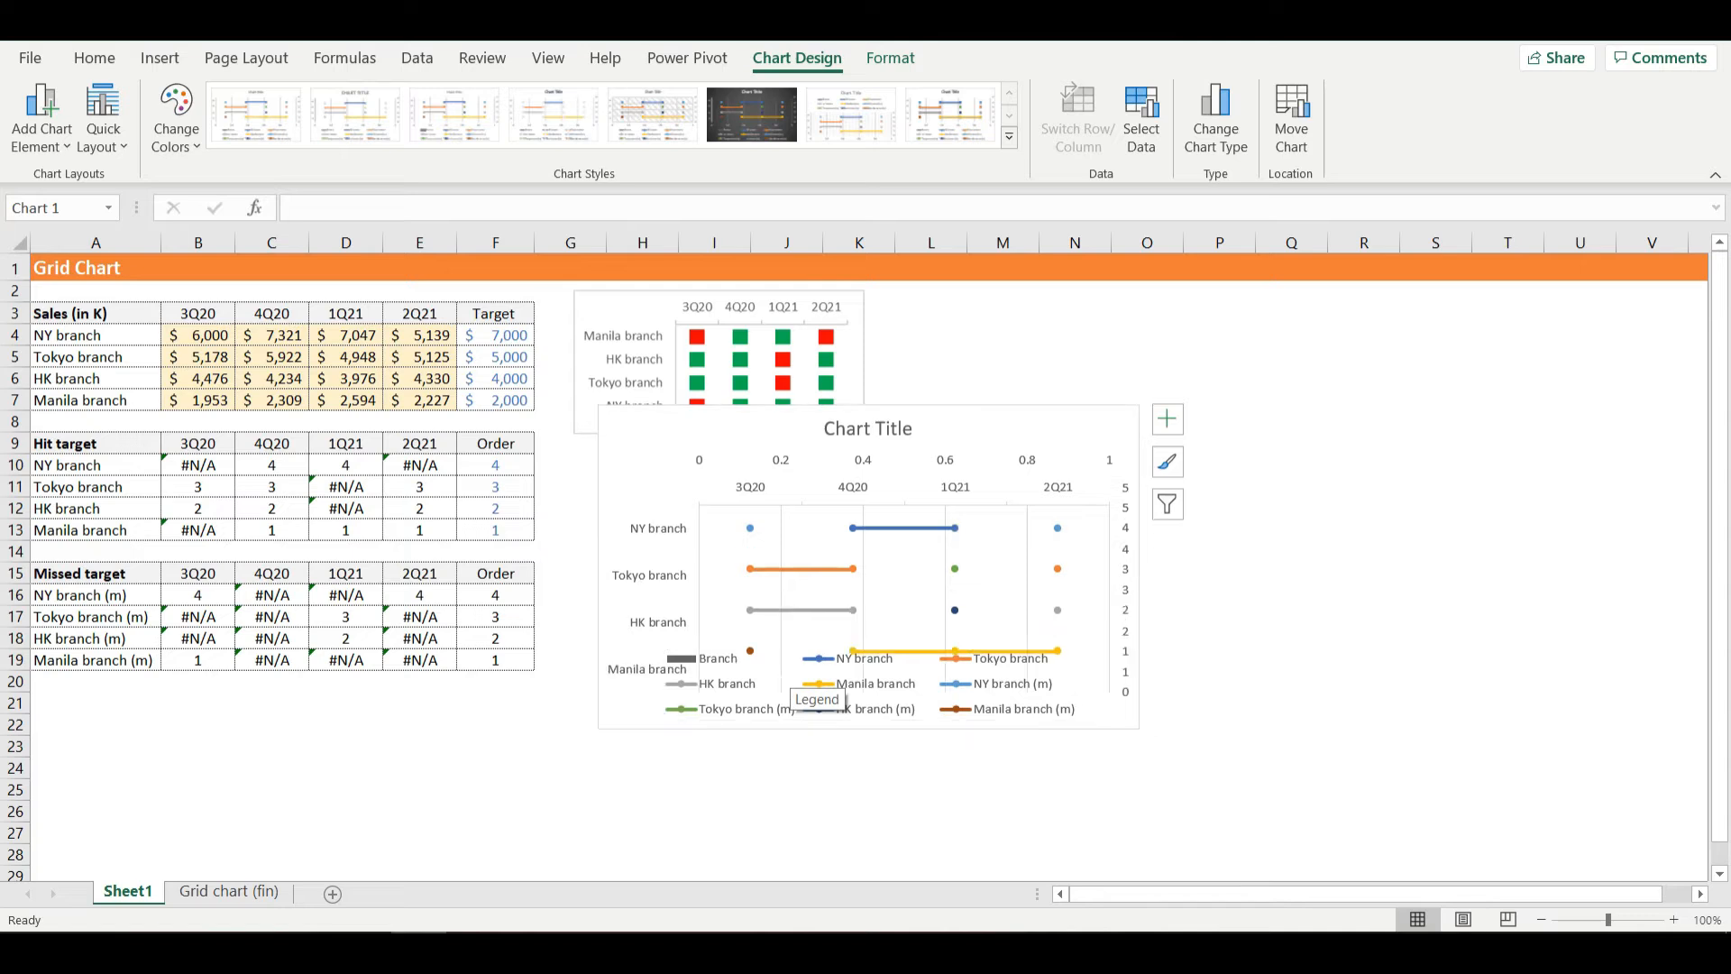
key(Delete)
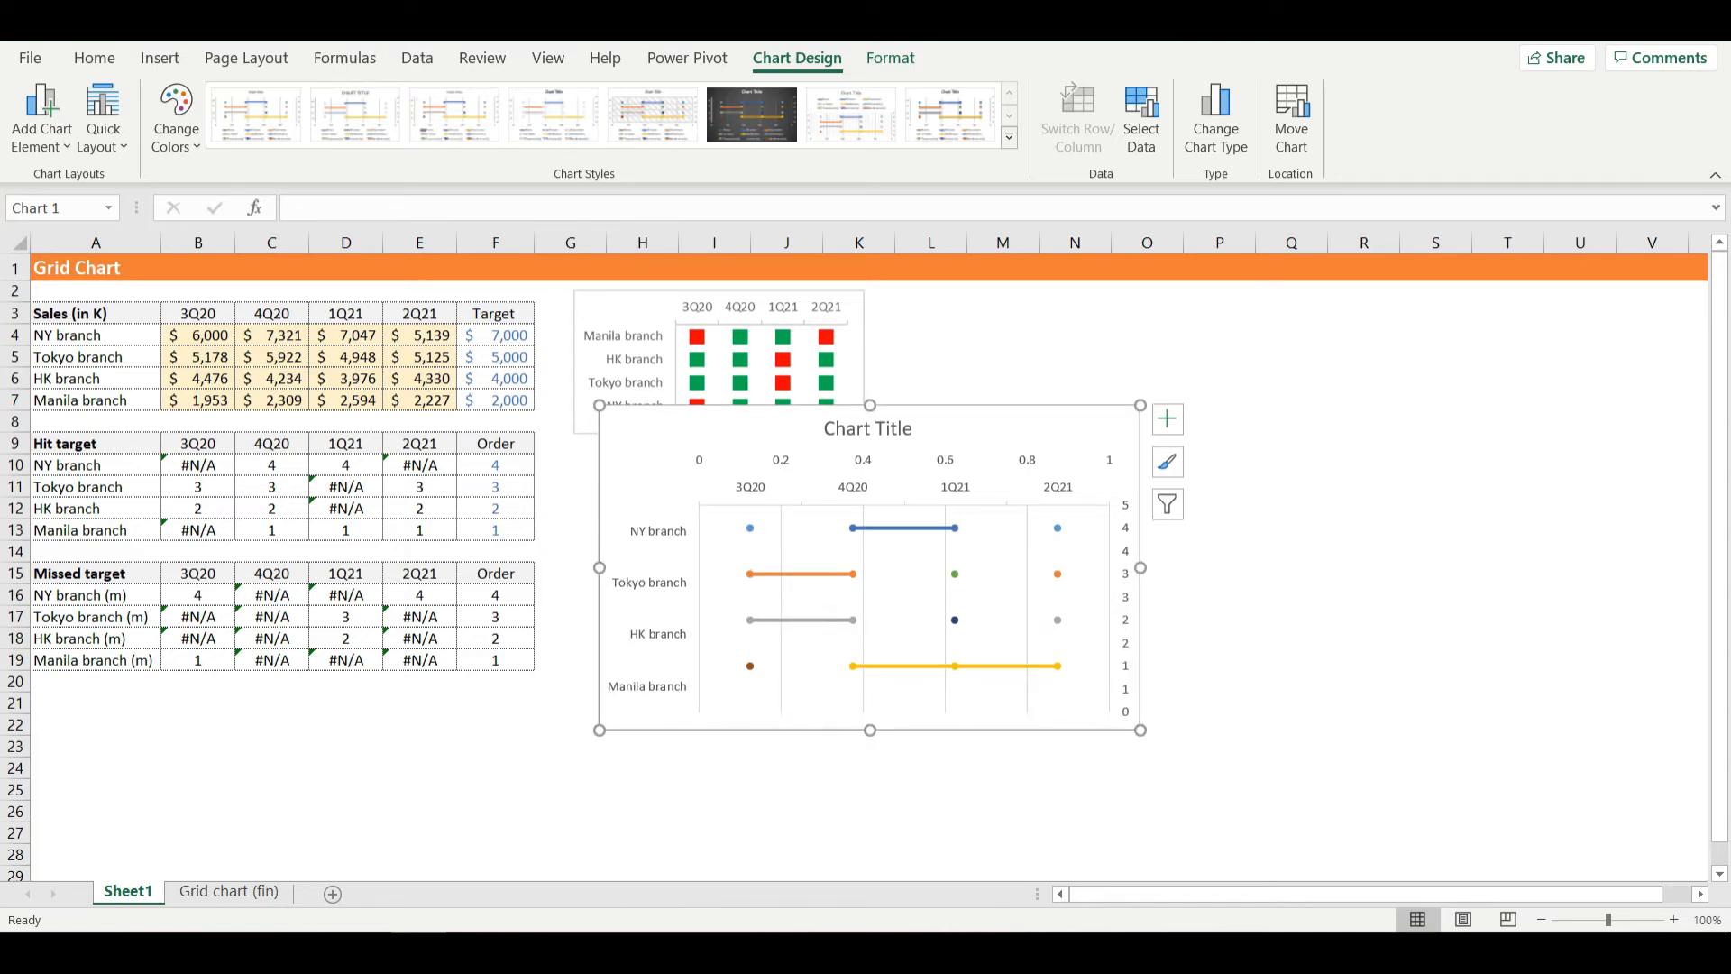
click(904, 462)
key(Delete)
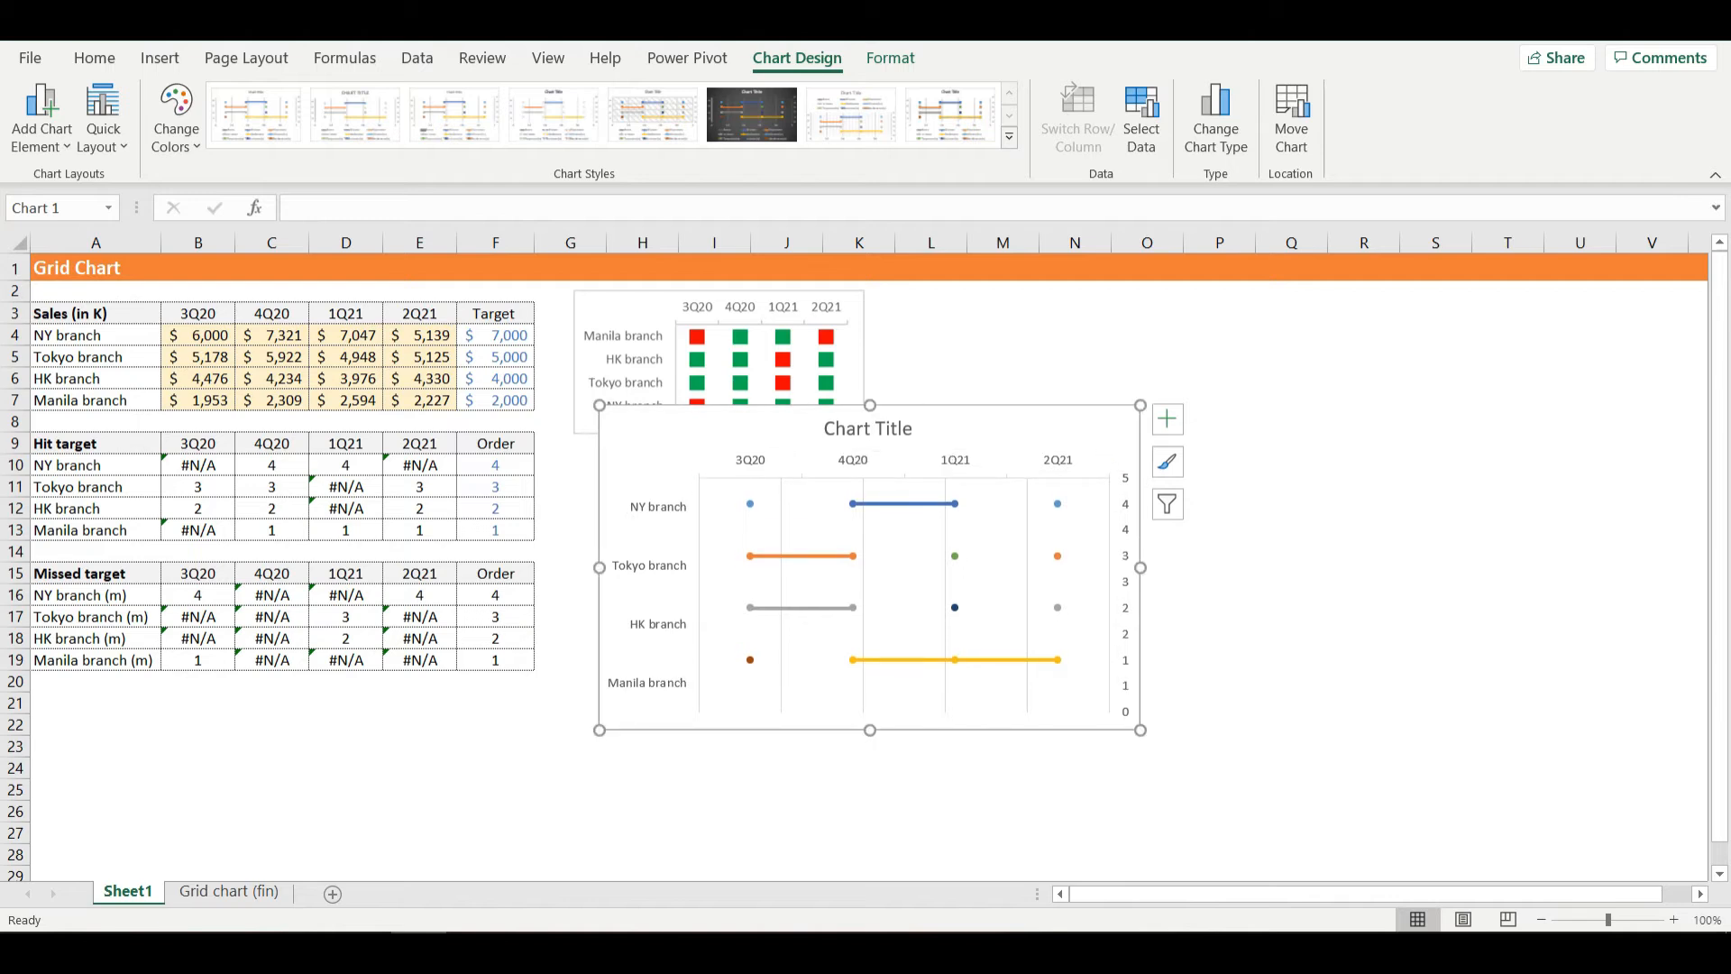
- Delete the chart title and the numeric vertical axis opposite the branch labels
click(868, 428)
key(Delete)
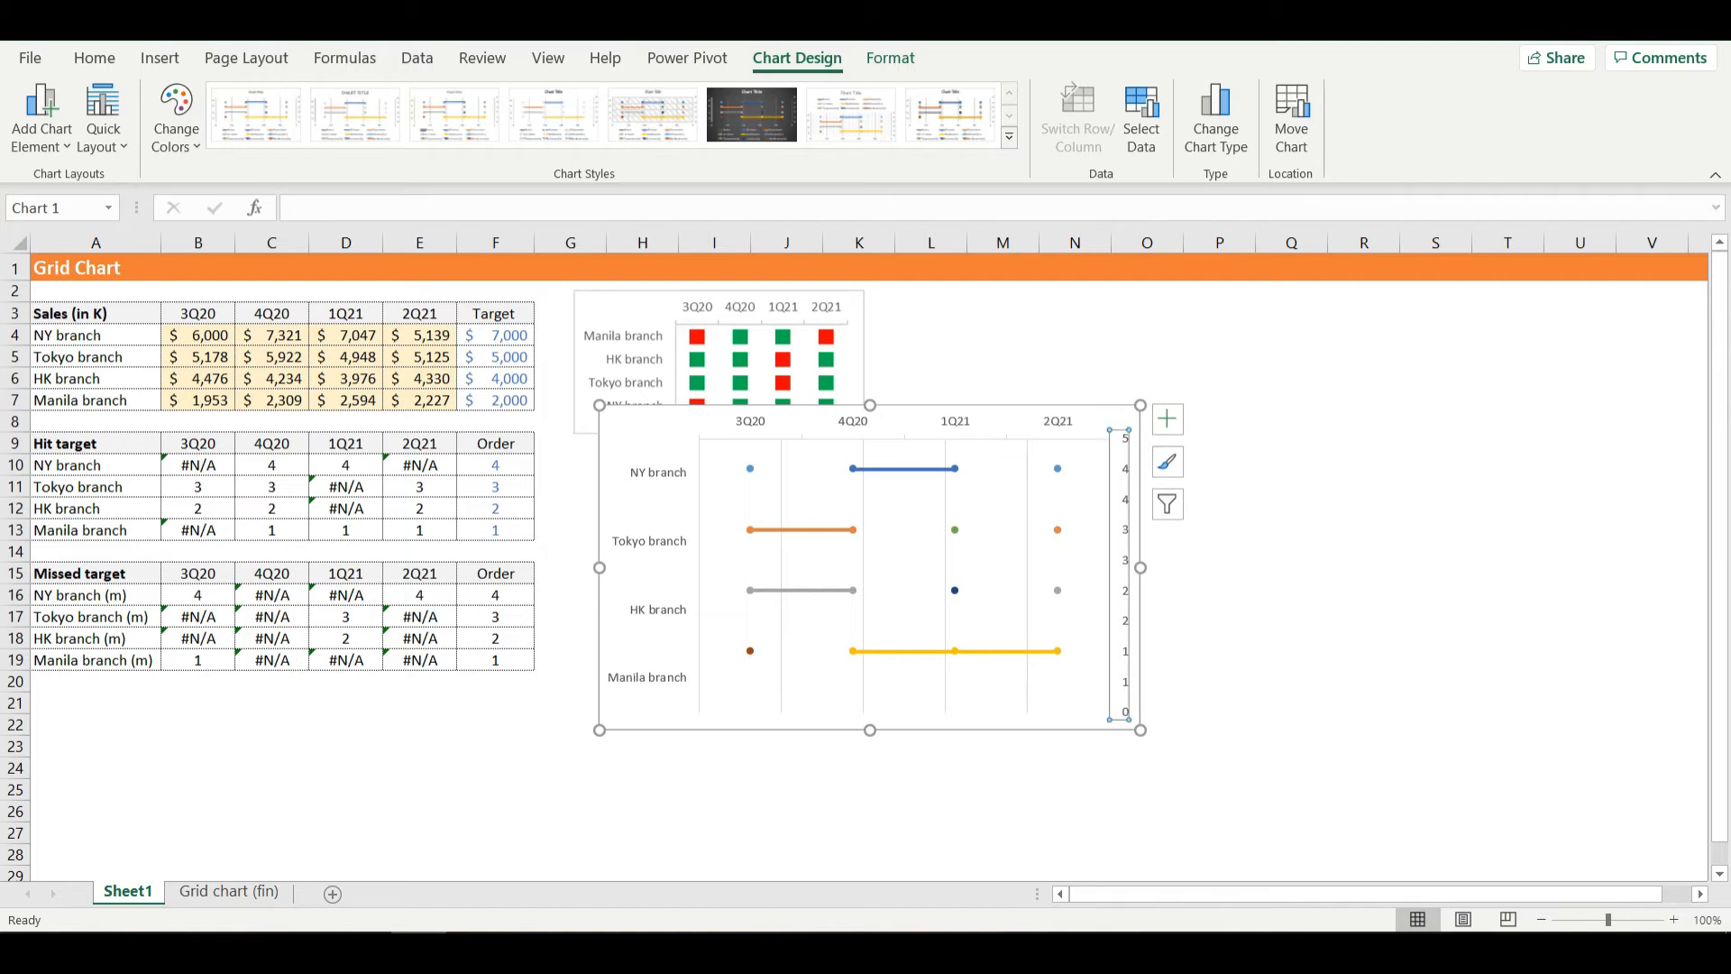
key(Delete)
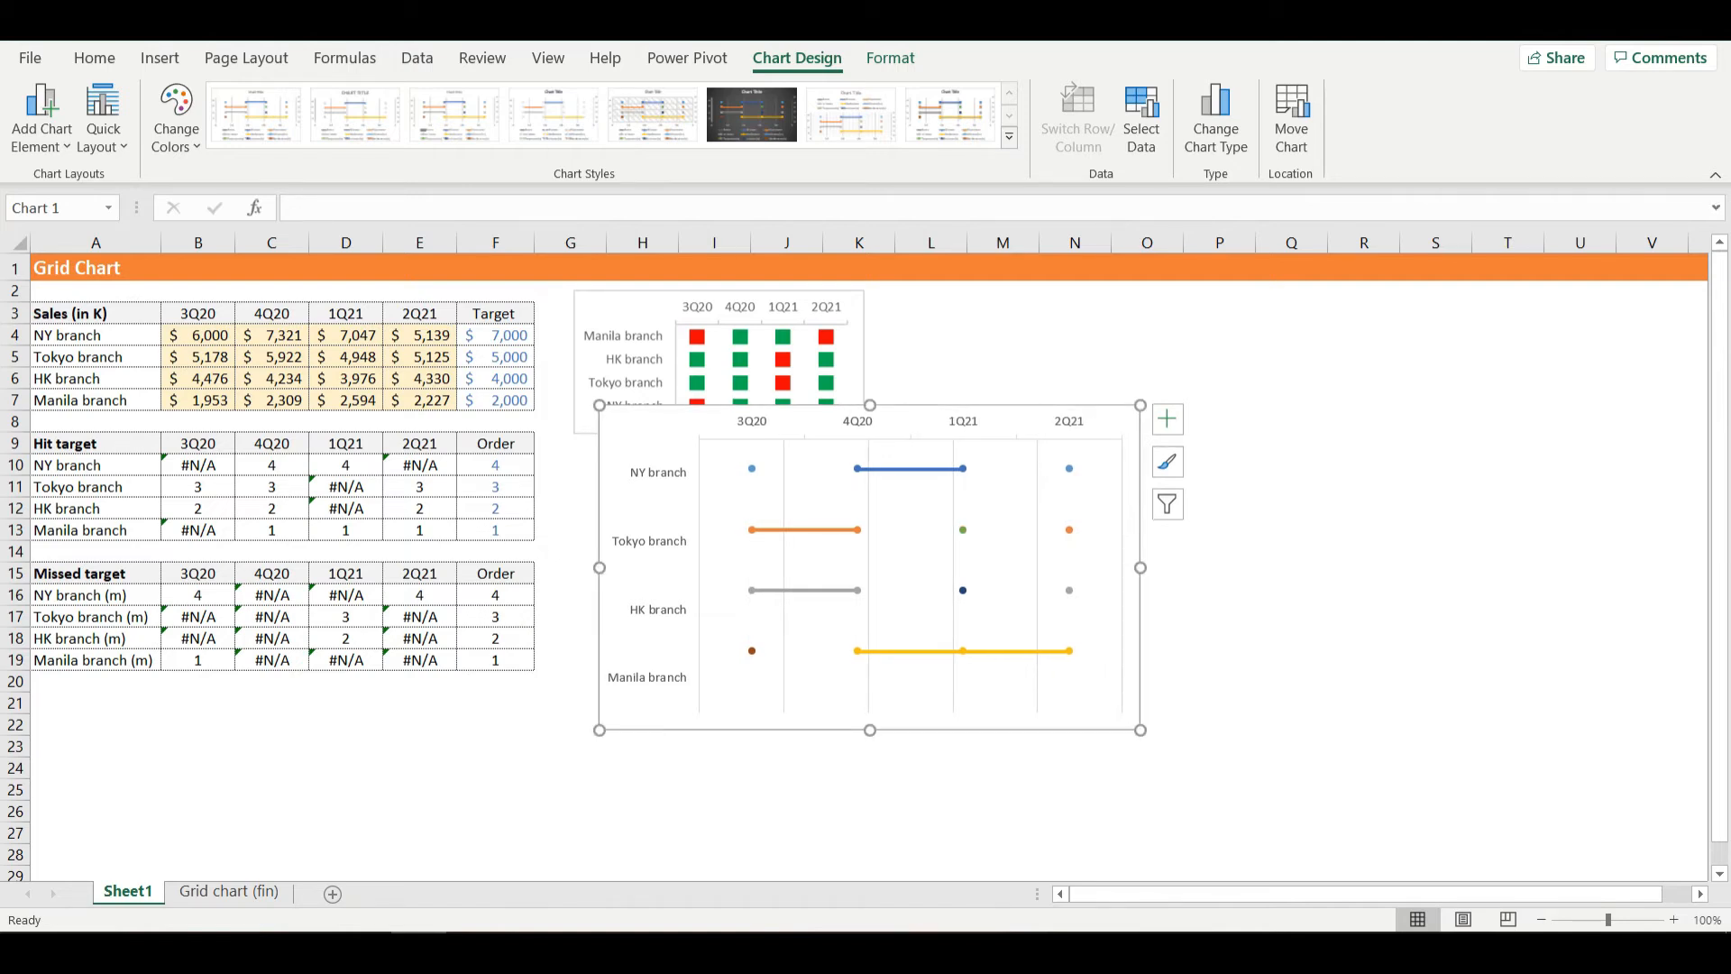
- Delete the chart's vertical gridlines and move the chart clear below the finished sample grid chart
click(1036, 559)
key(Delete)
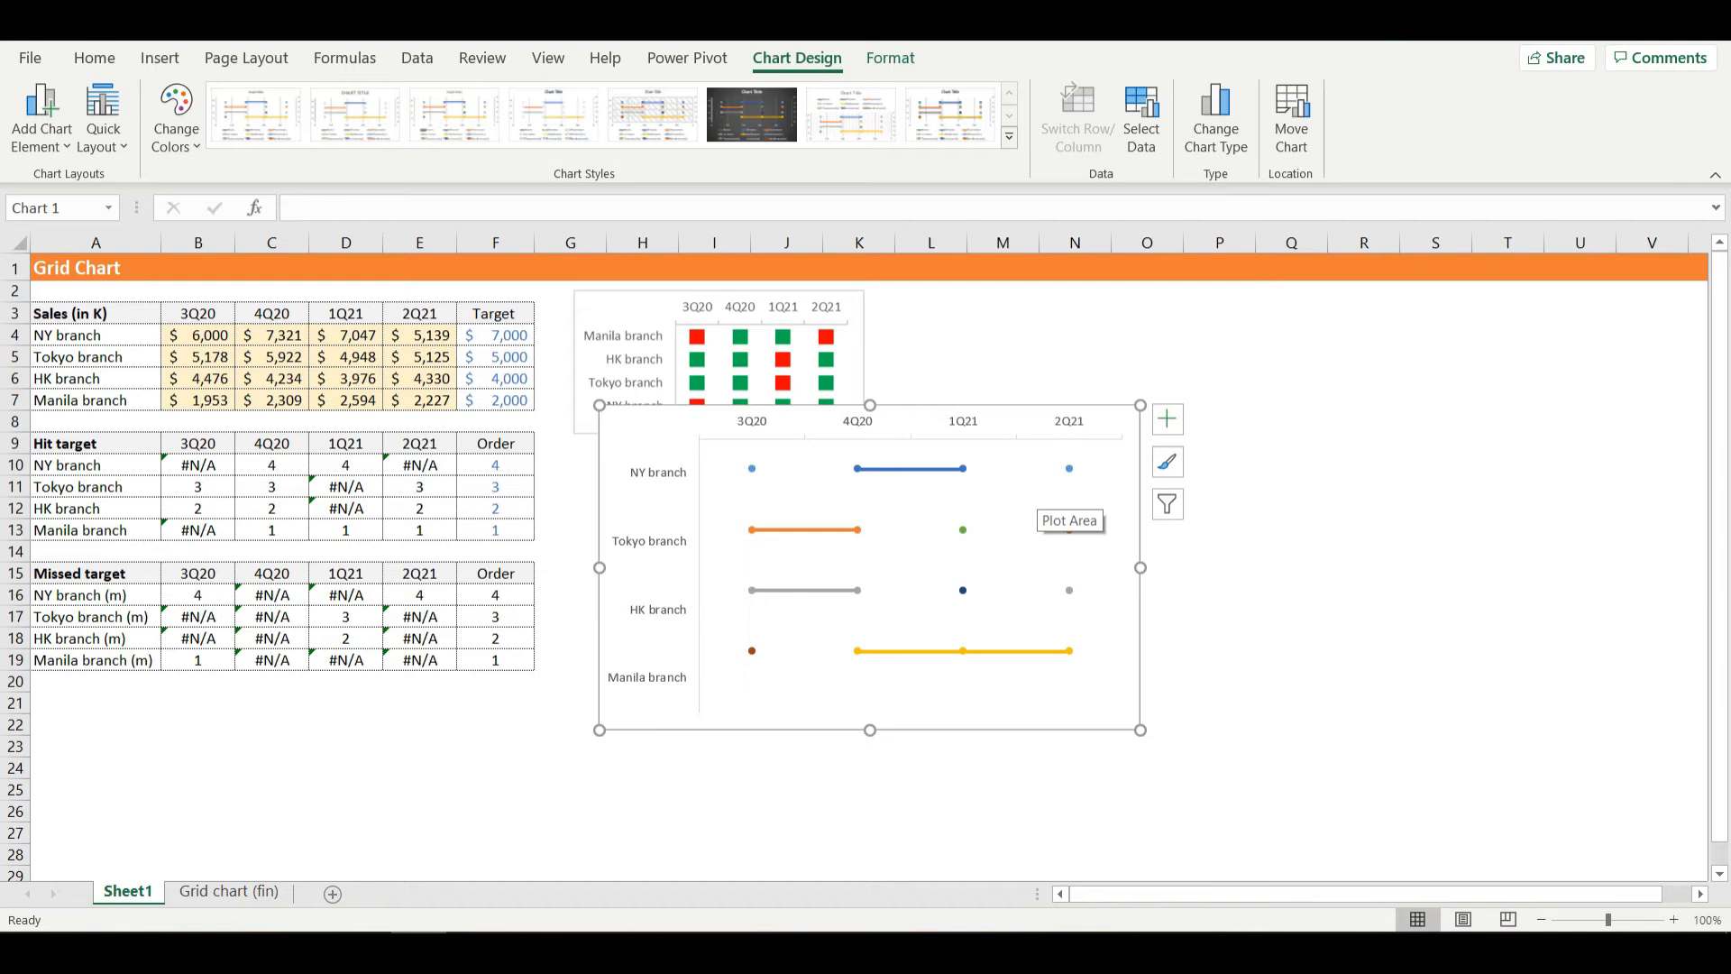
drag(1057, 429, 1046, 495)
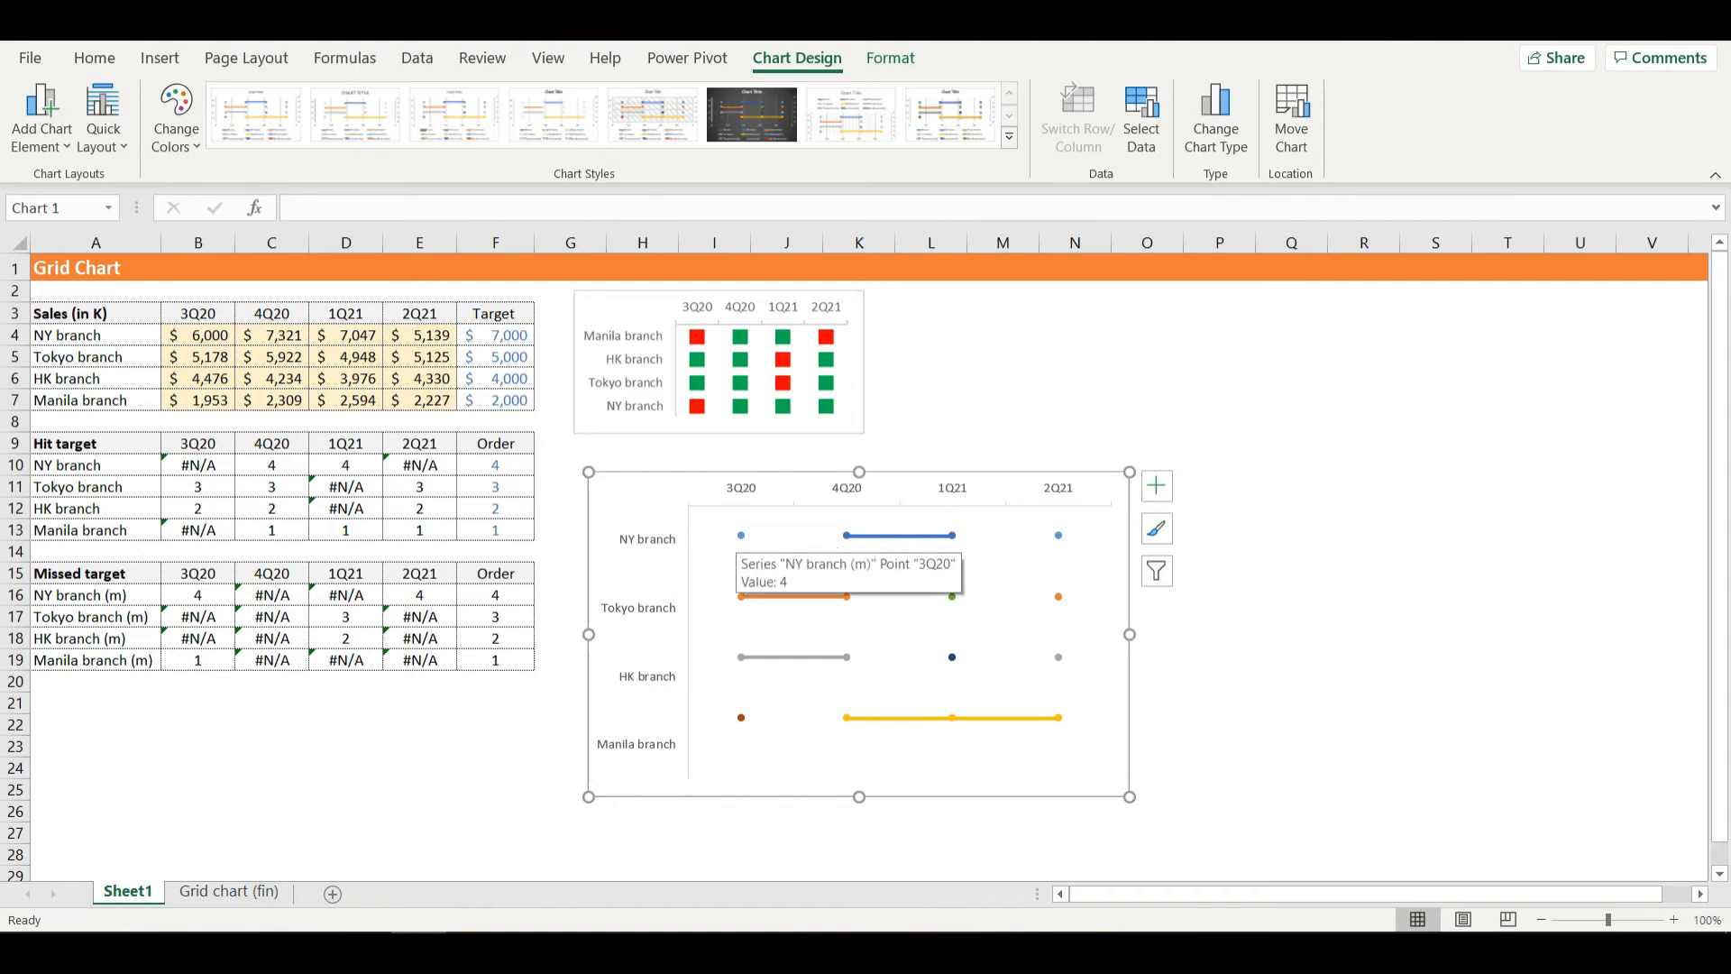
- Change the NY branch (m) series' markers to the built-in square type
click(741, 535)
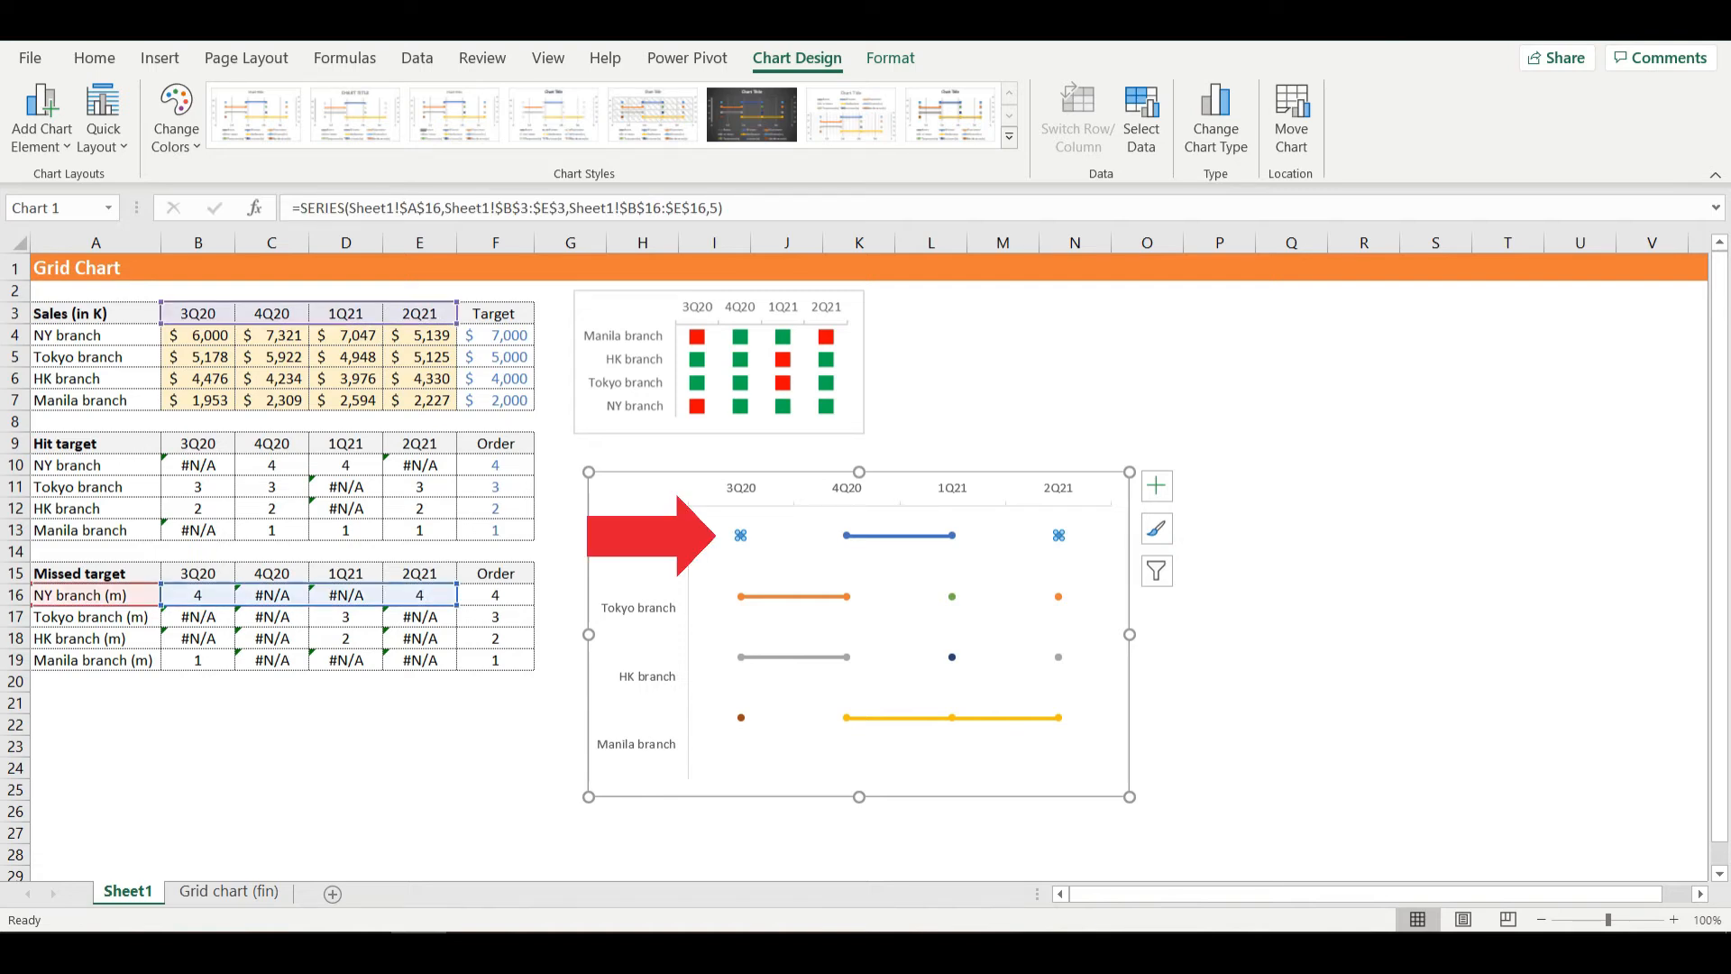
mouse_move(741, 535)
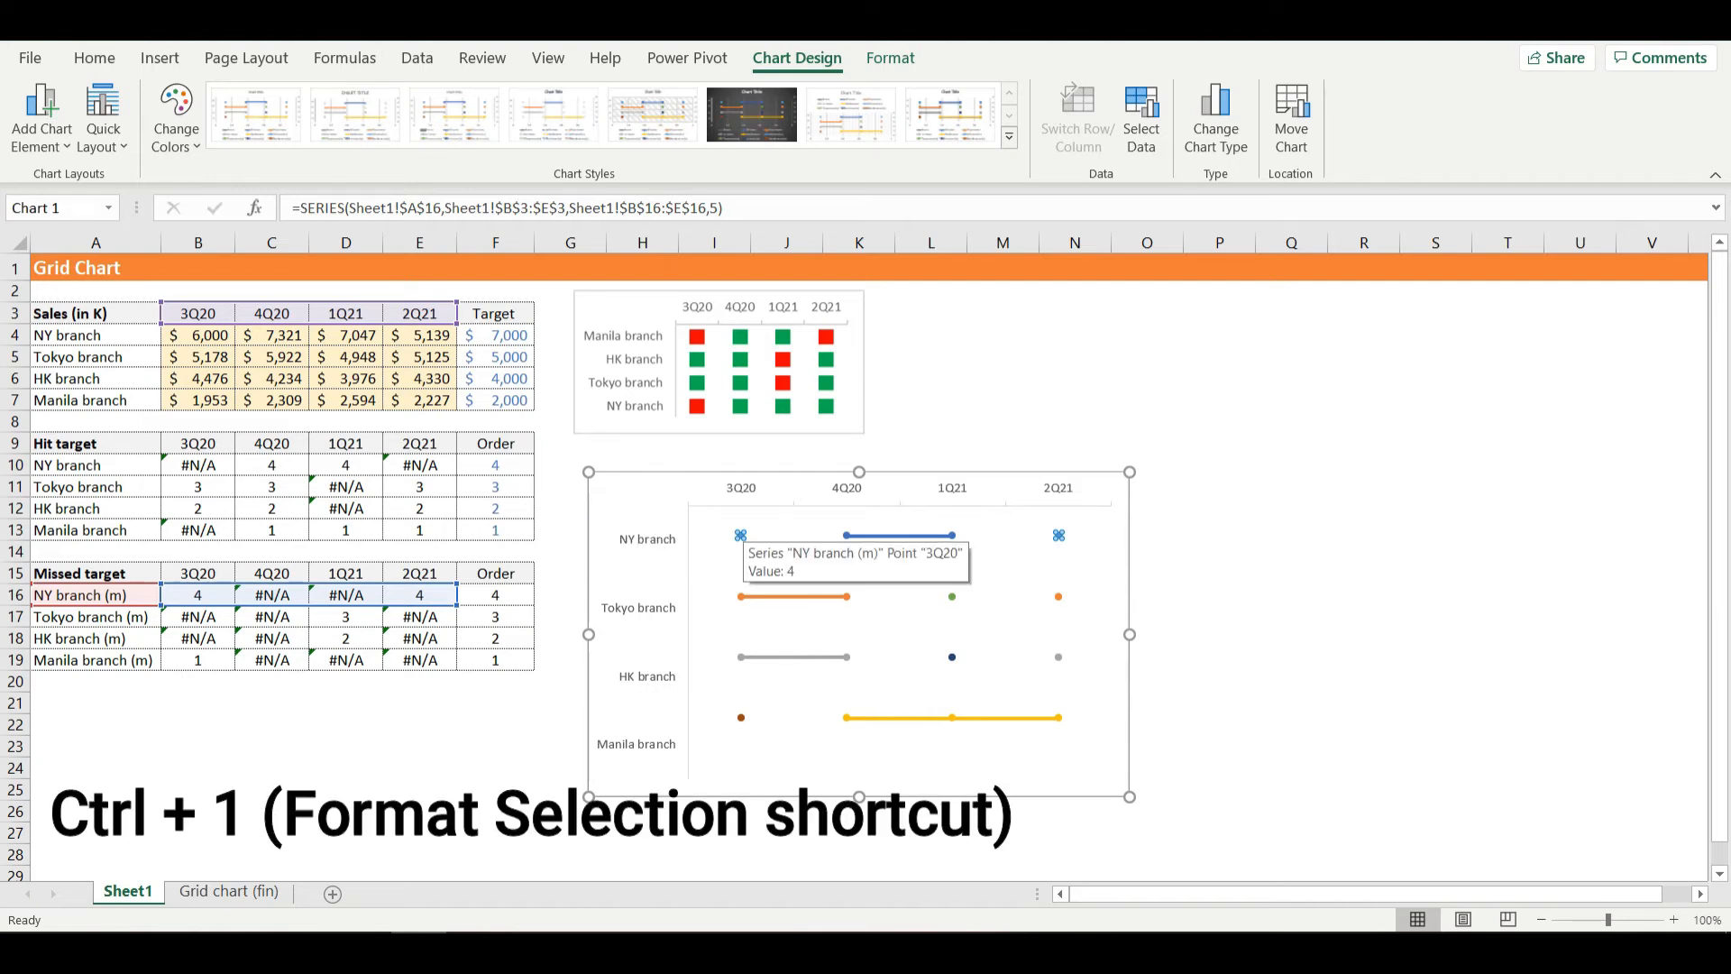
key(ctrl+1)
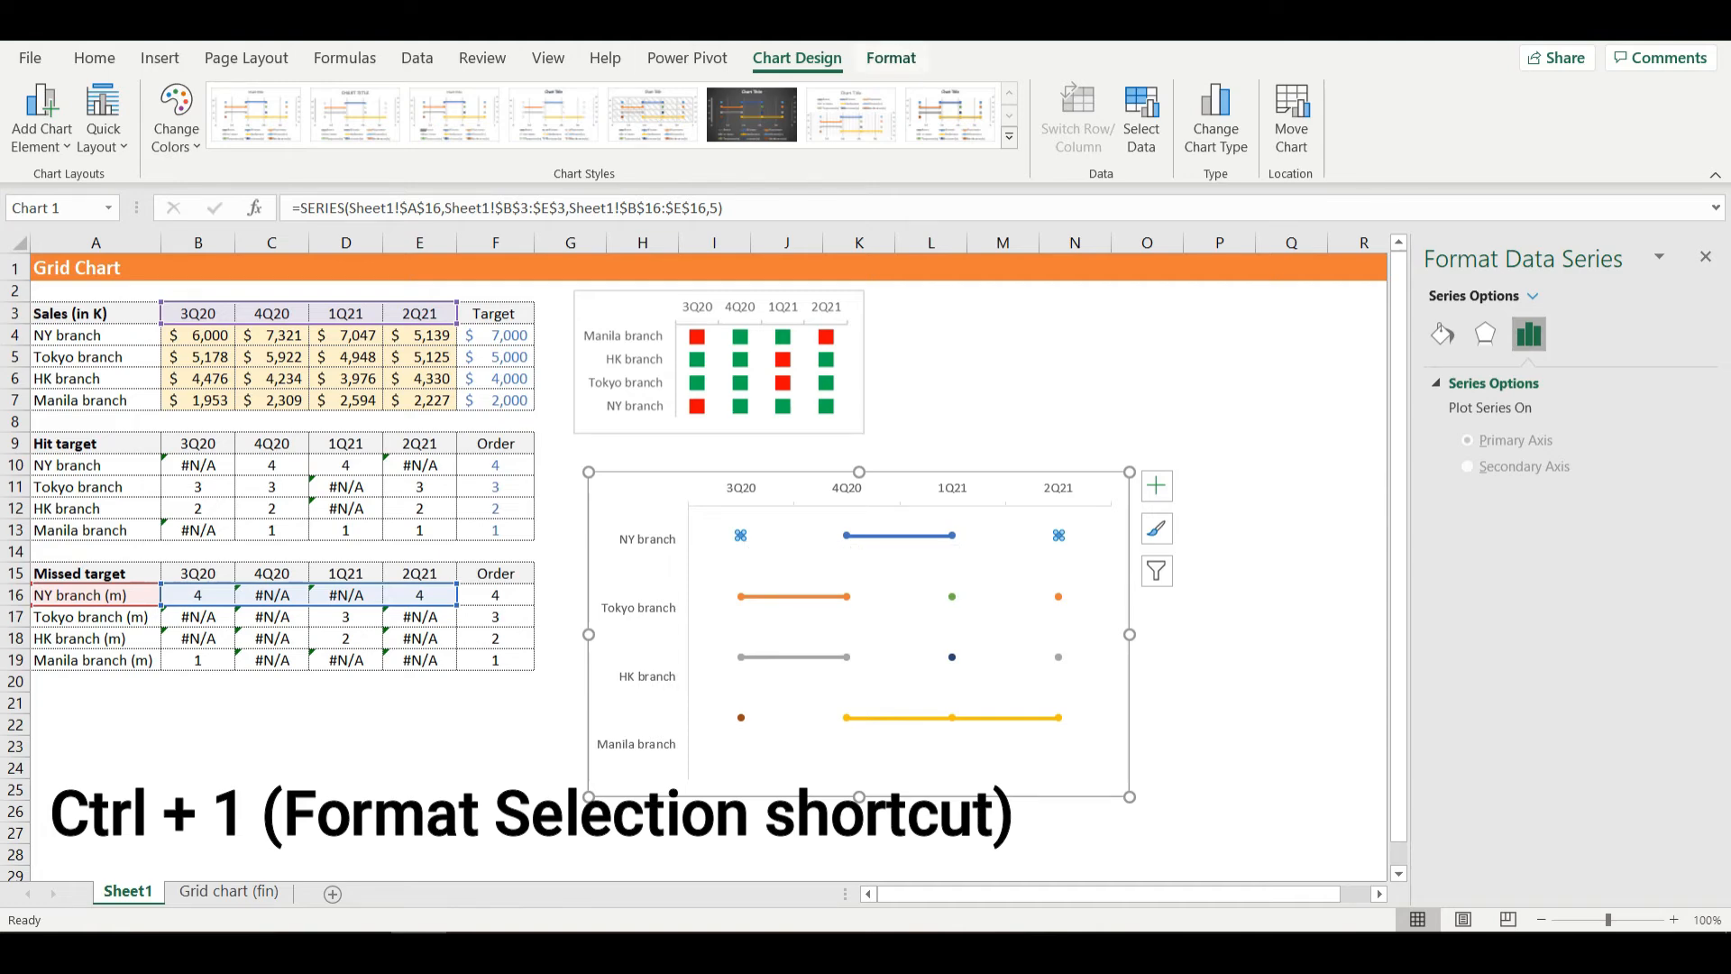
click(891, 58)
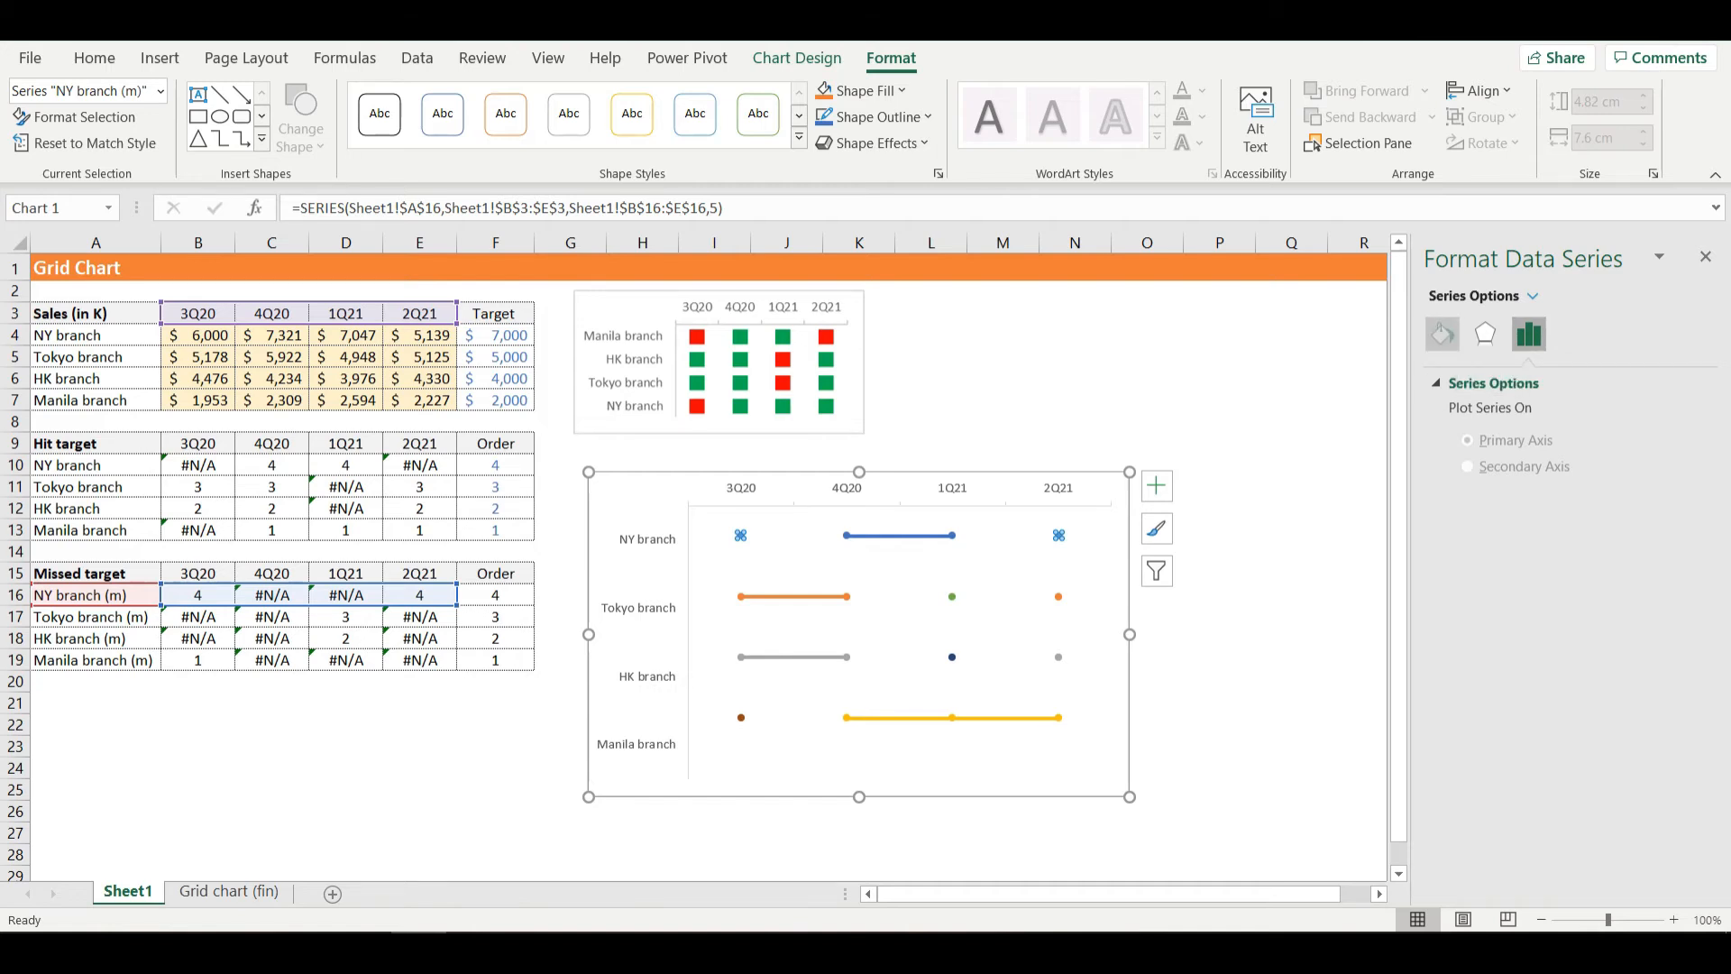
click(1443, 334)
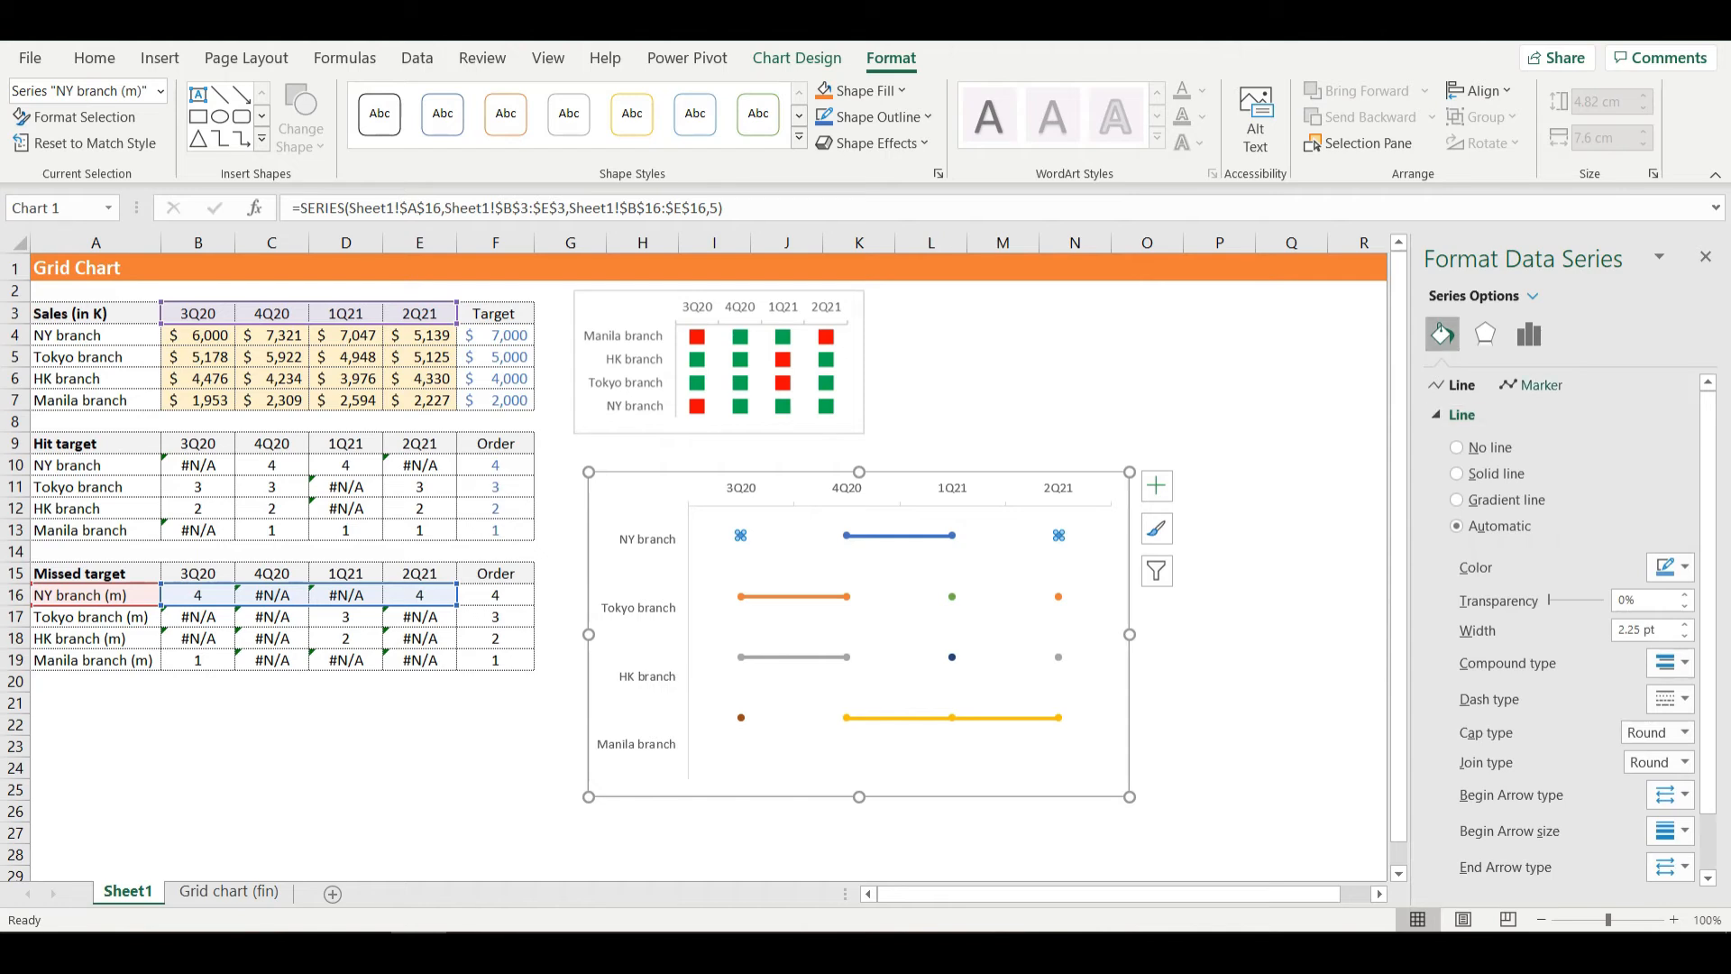
click(1532, 385)
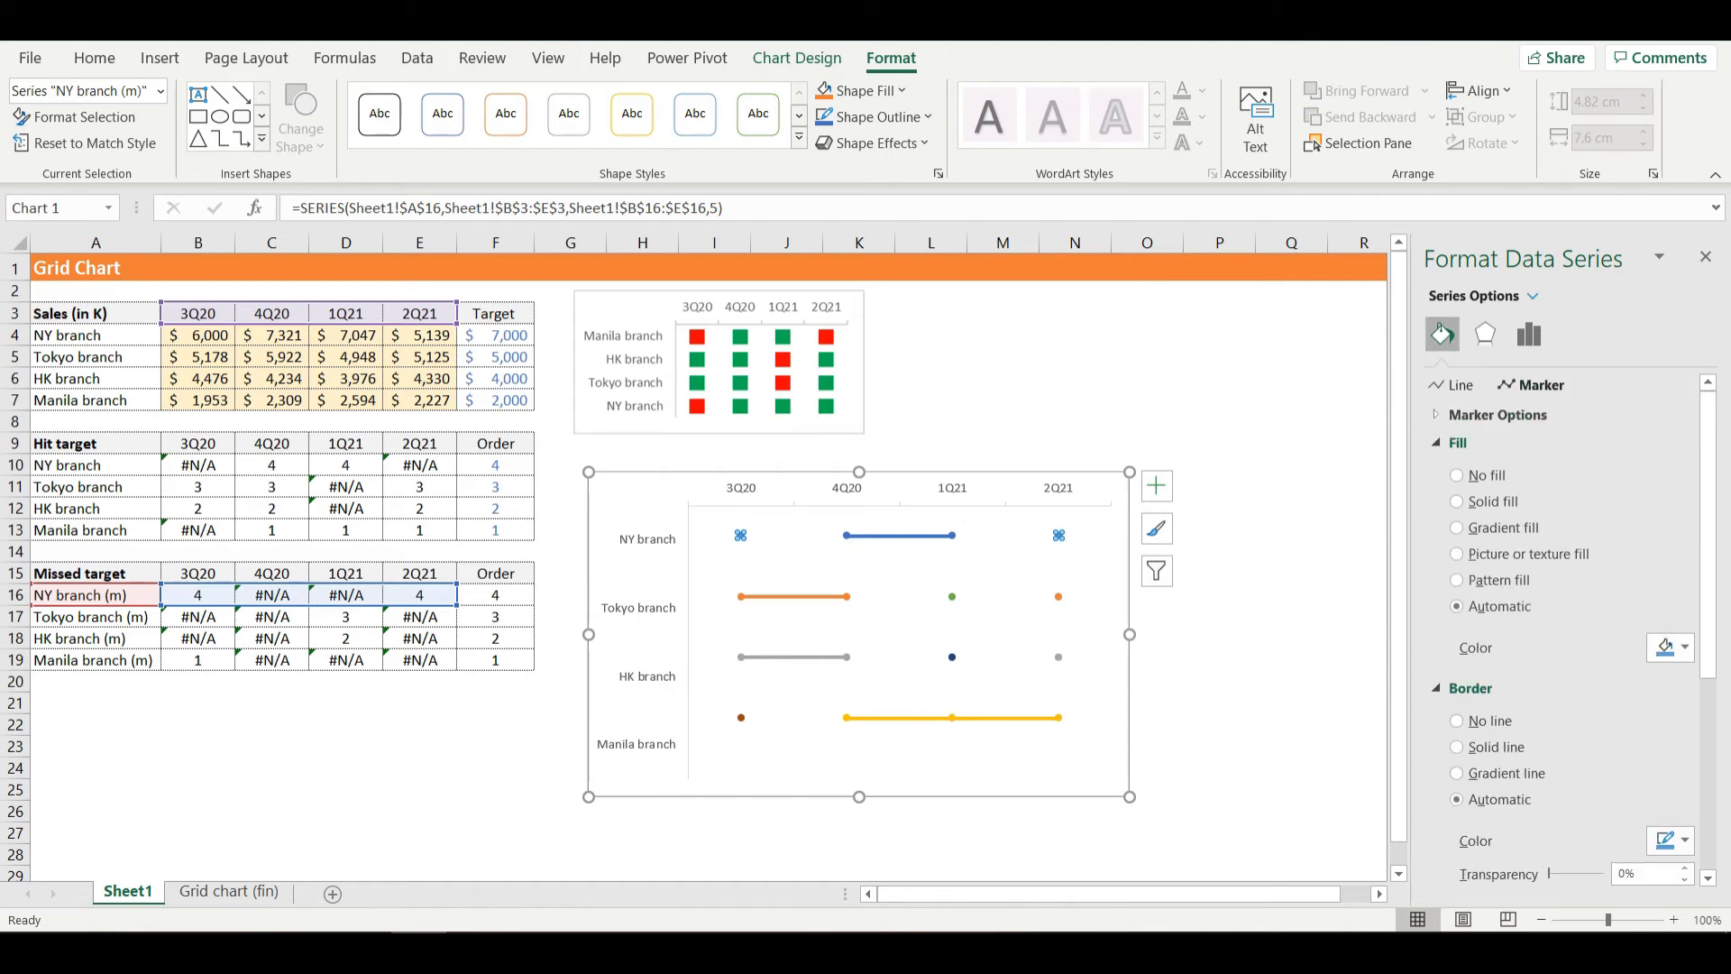
click(1497, 415)
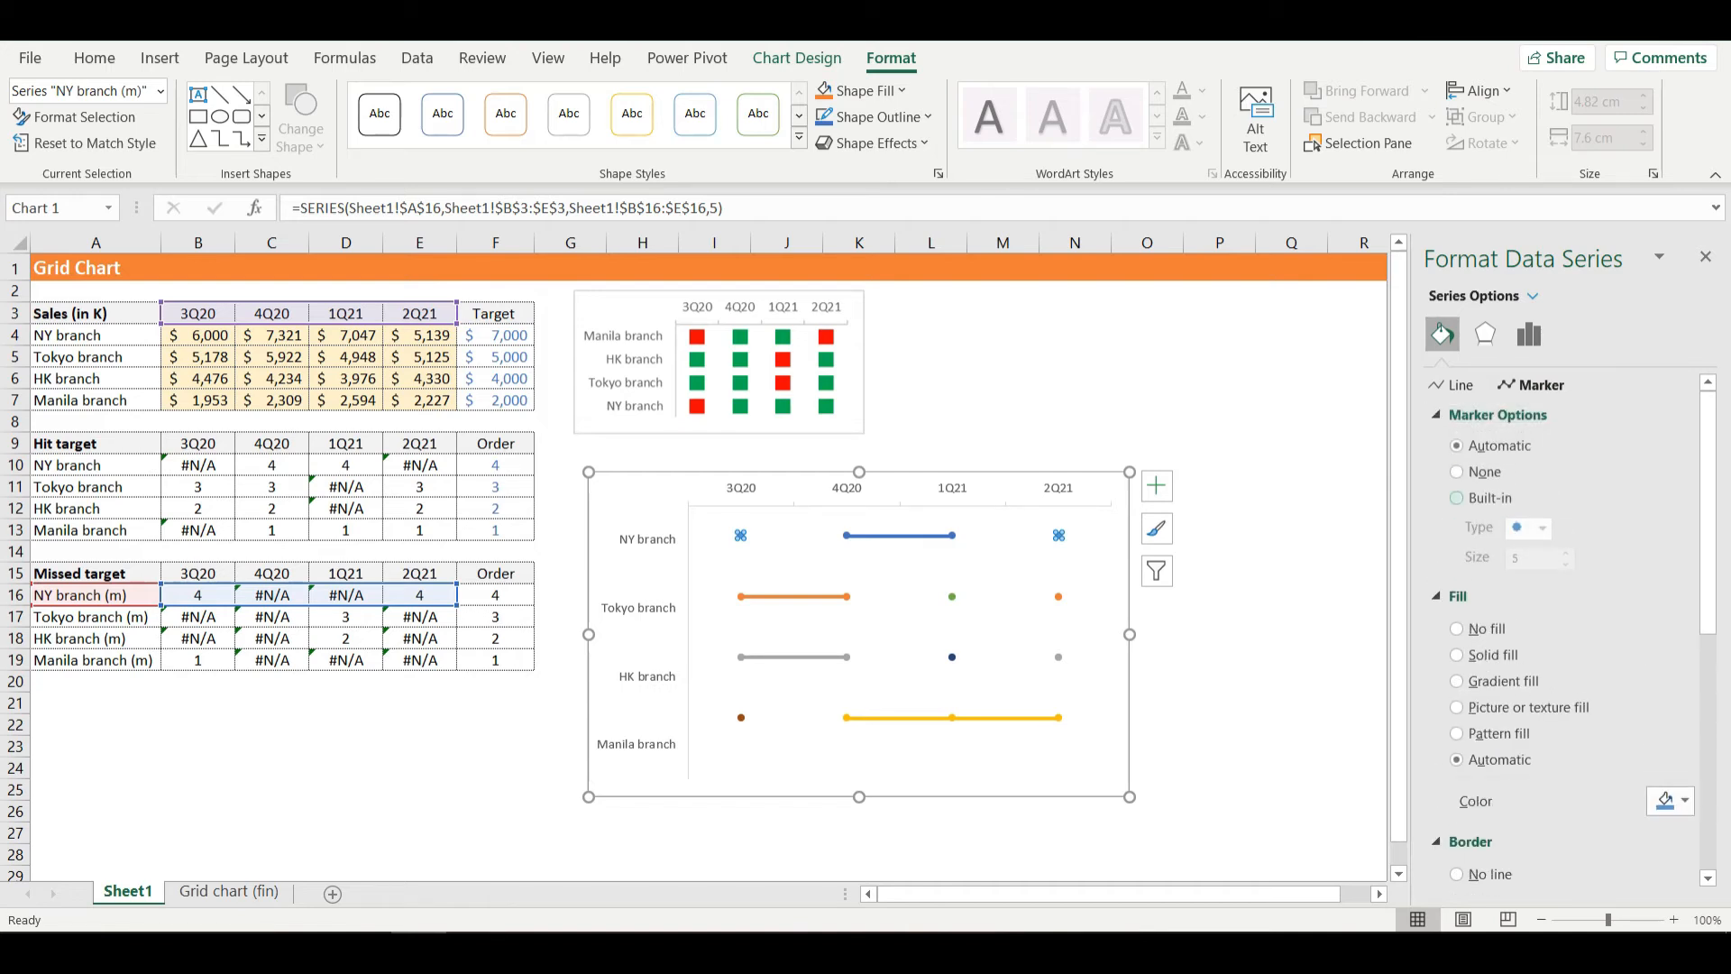
click(1456, 498)
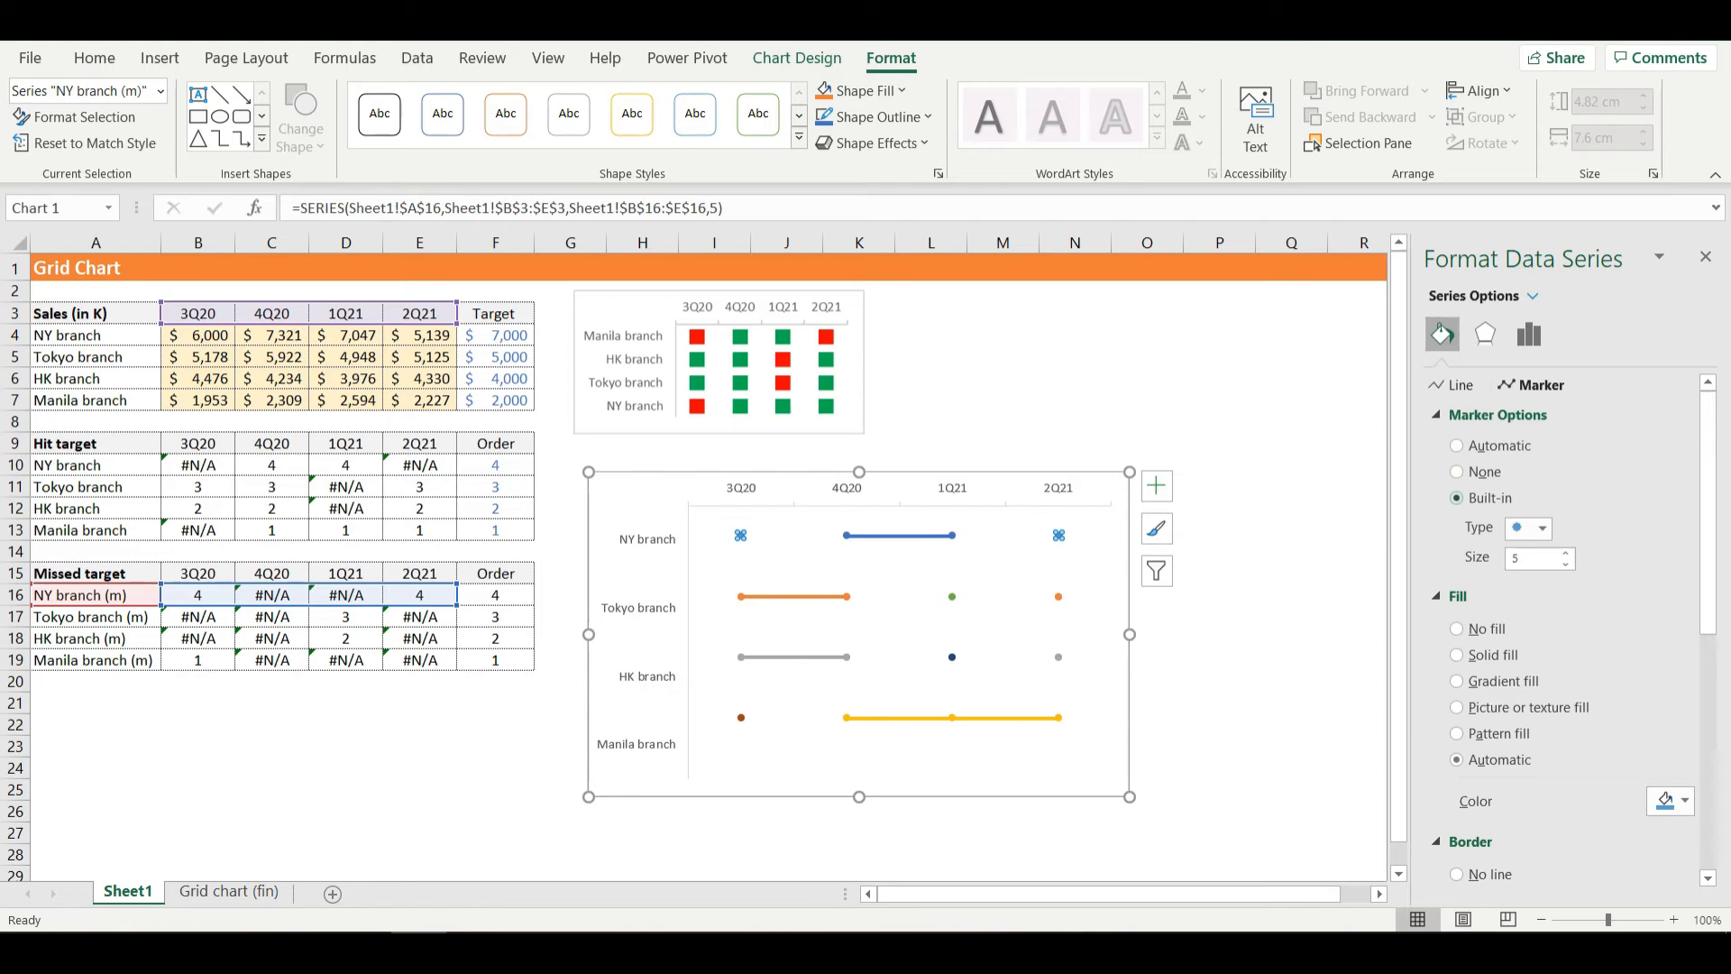
click(1543, 528)
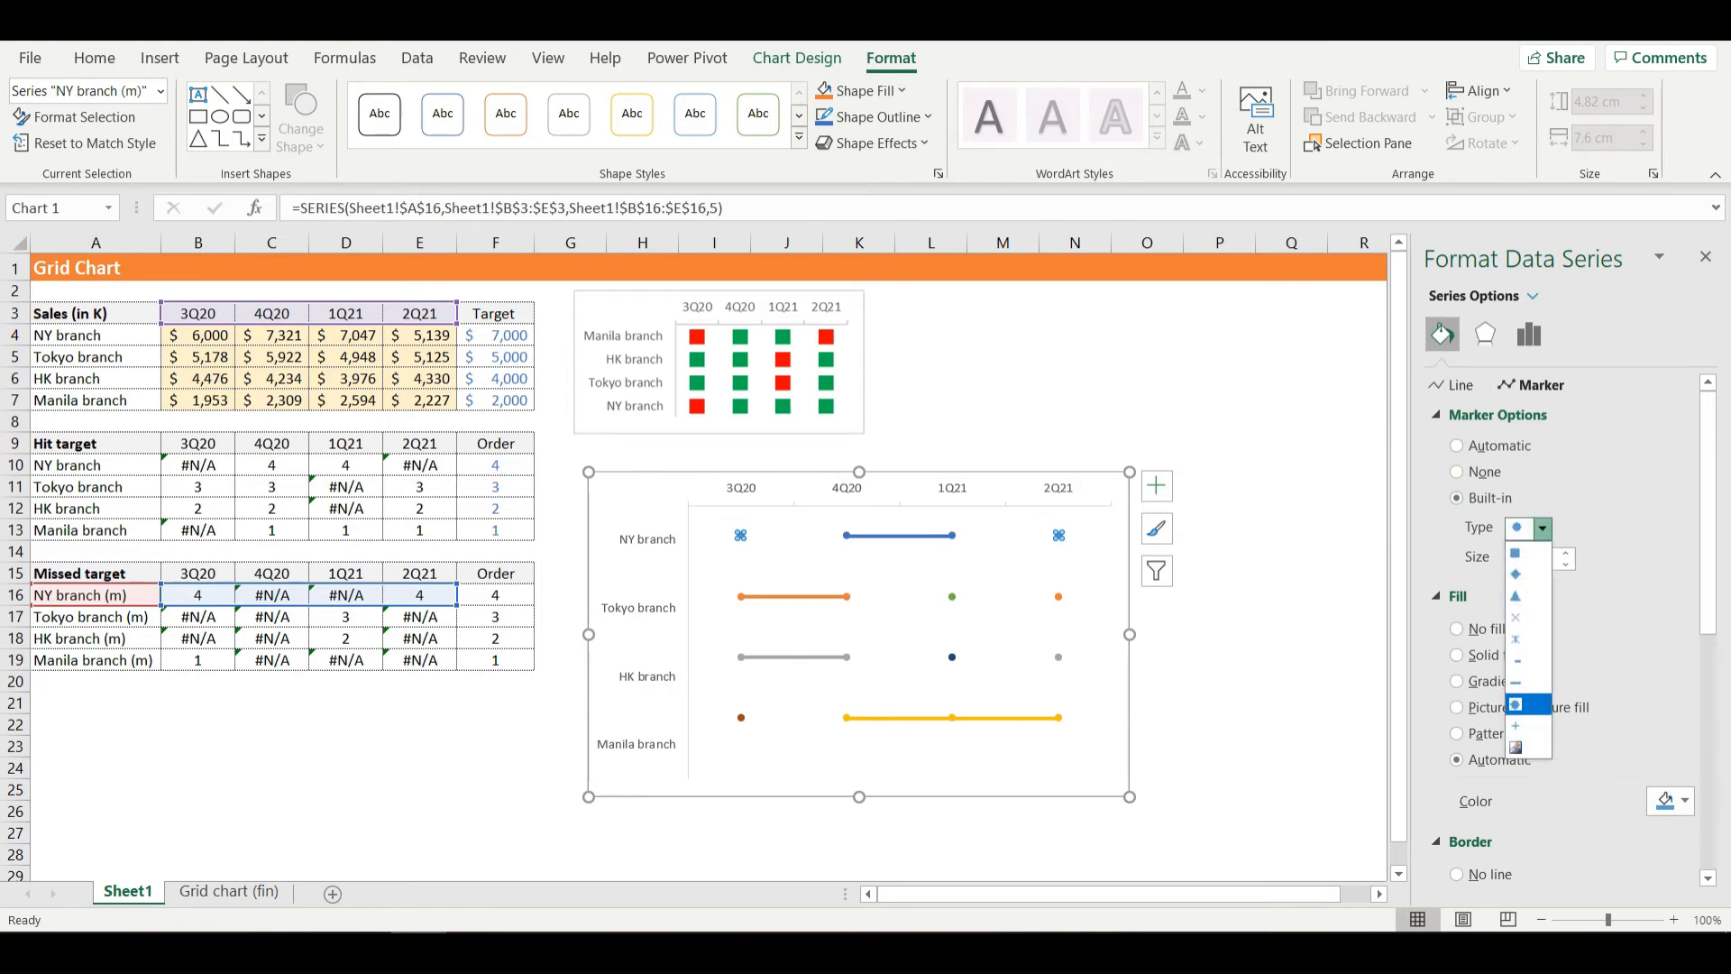
click(1524, 552)
- Set the NY branch (m) series' marker size to 10 and its marker fill colour to red
double_click(1518, 558)
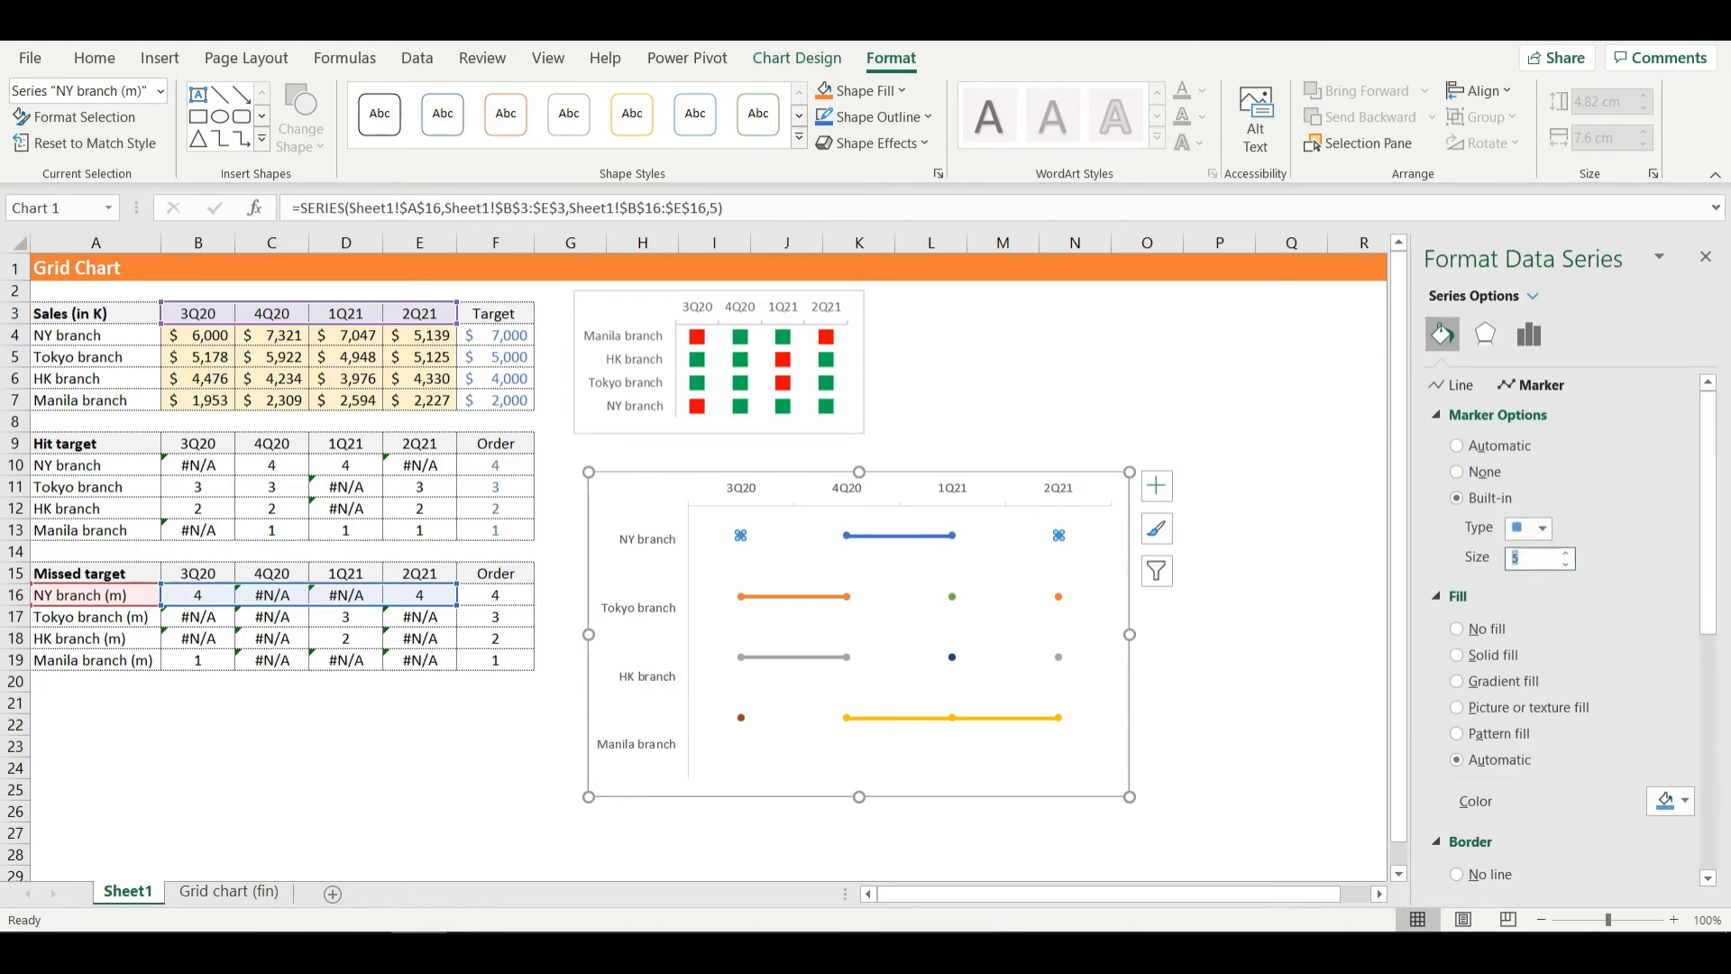
text(10p)
key(BackSpace)
click(1670, 801)
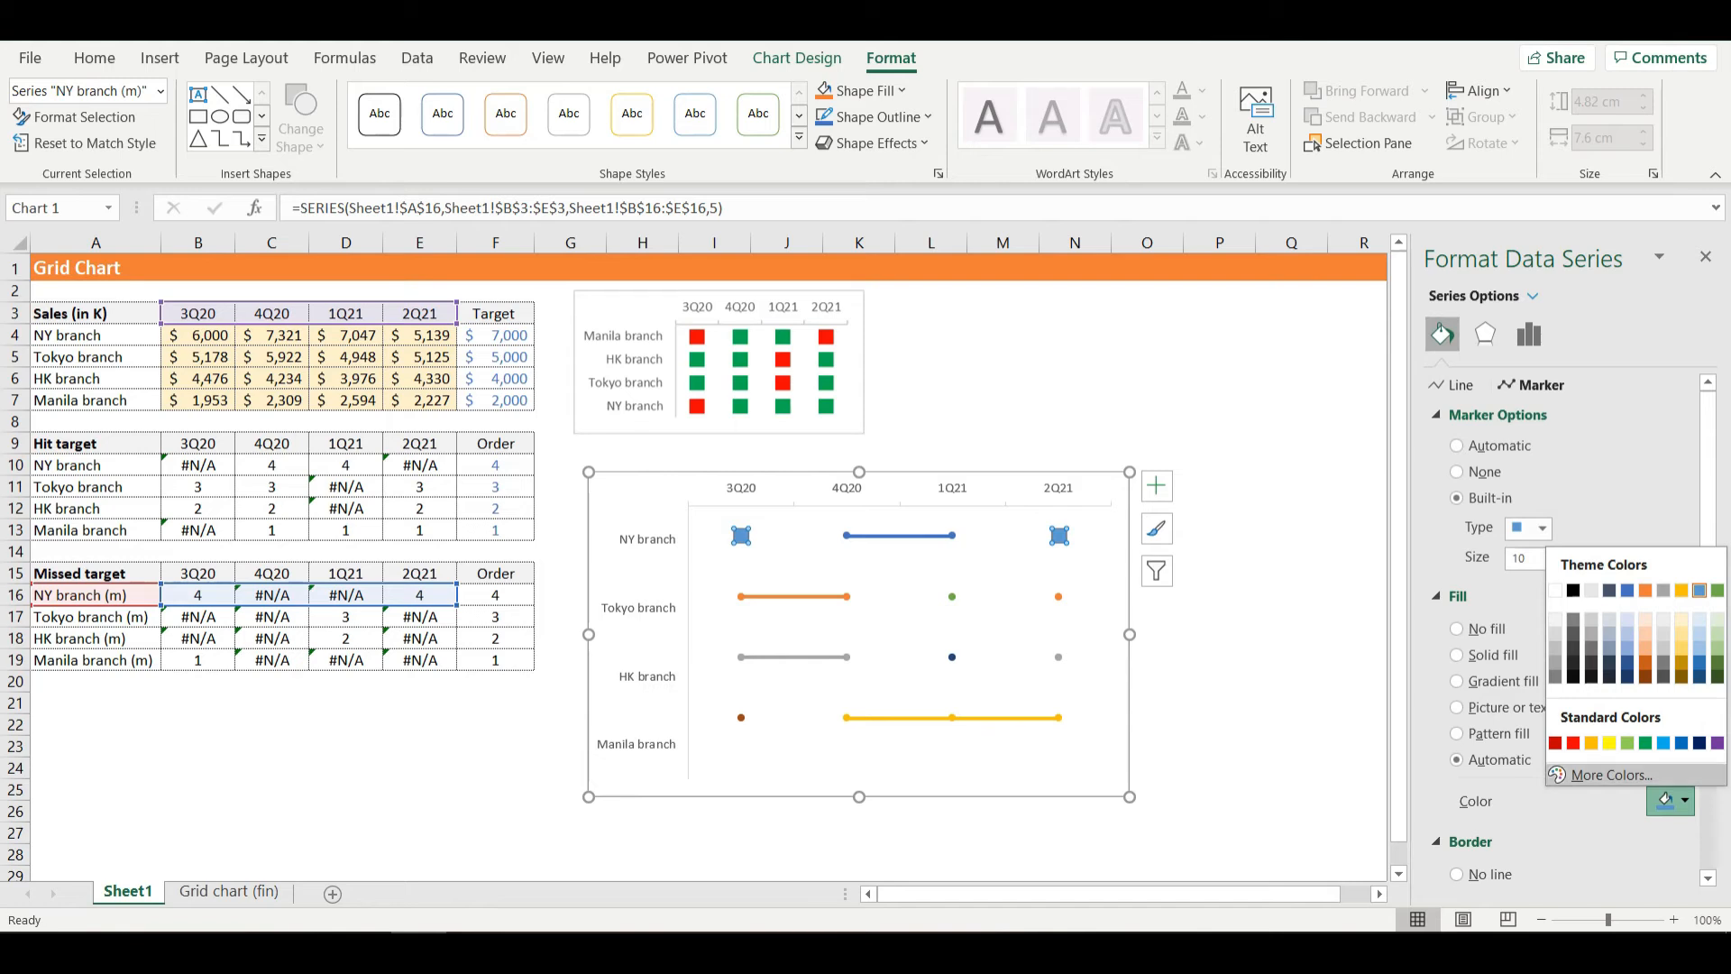
click(1573, 743)
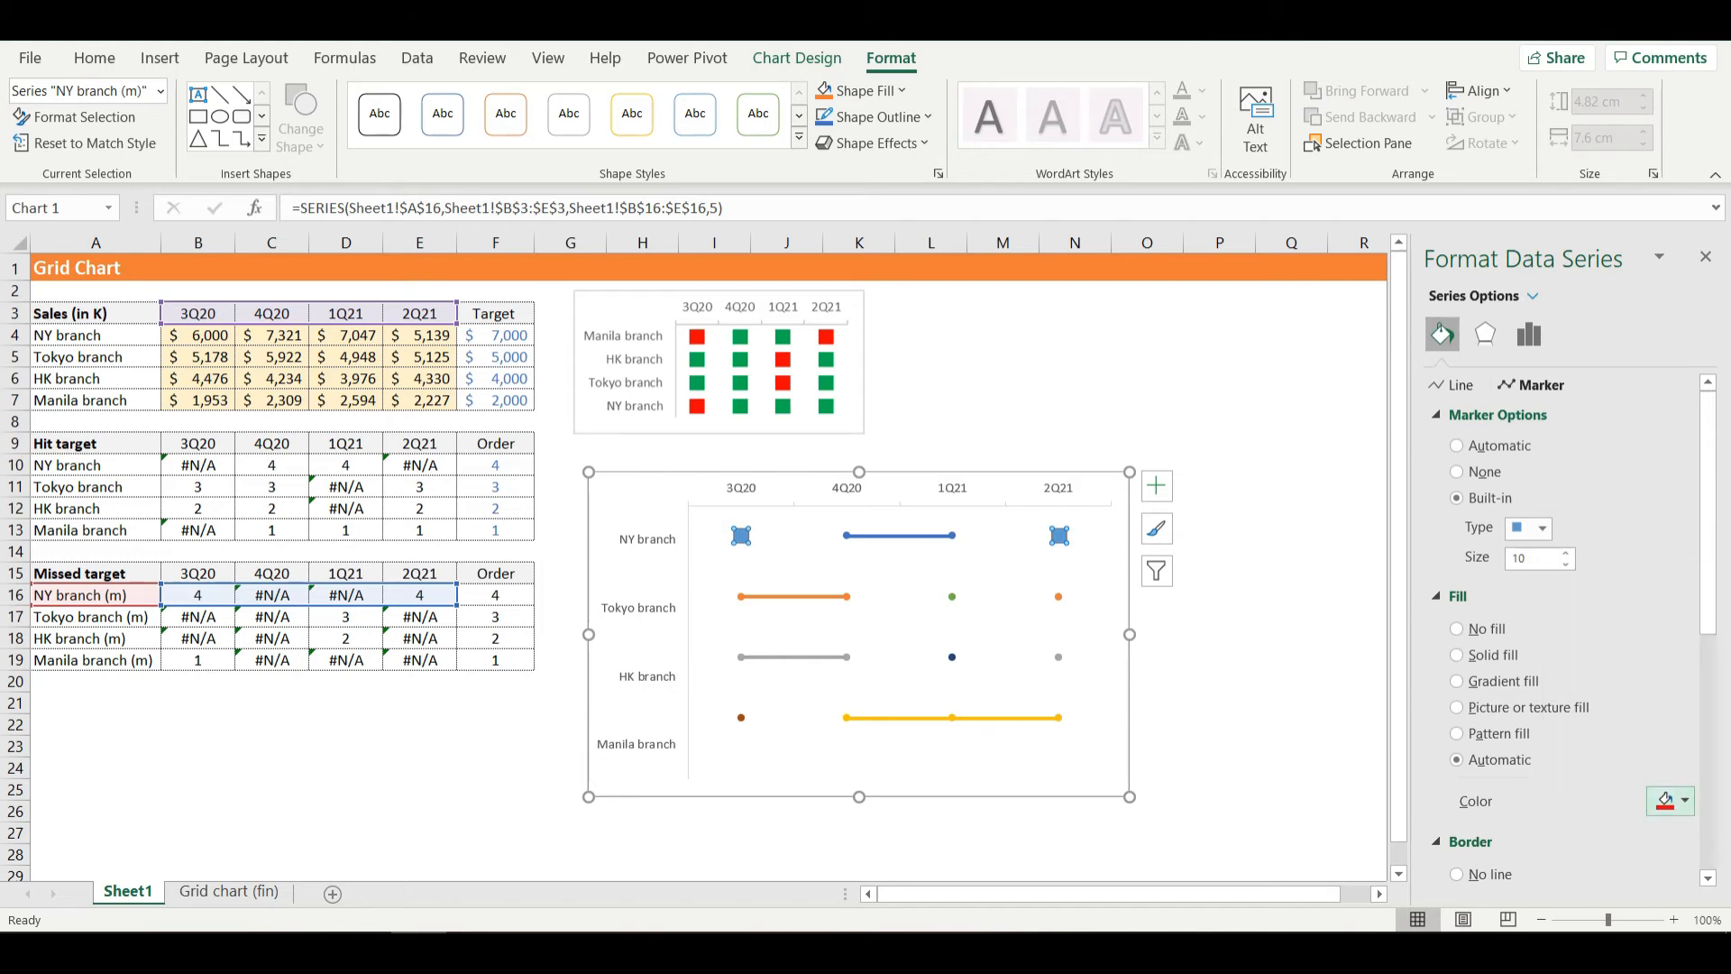
- Remove the border line from the NY branch (m) series' red square markers
scroll(1573, 631, down, 1)
scroll(1461, 793, down, 3)
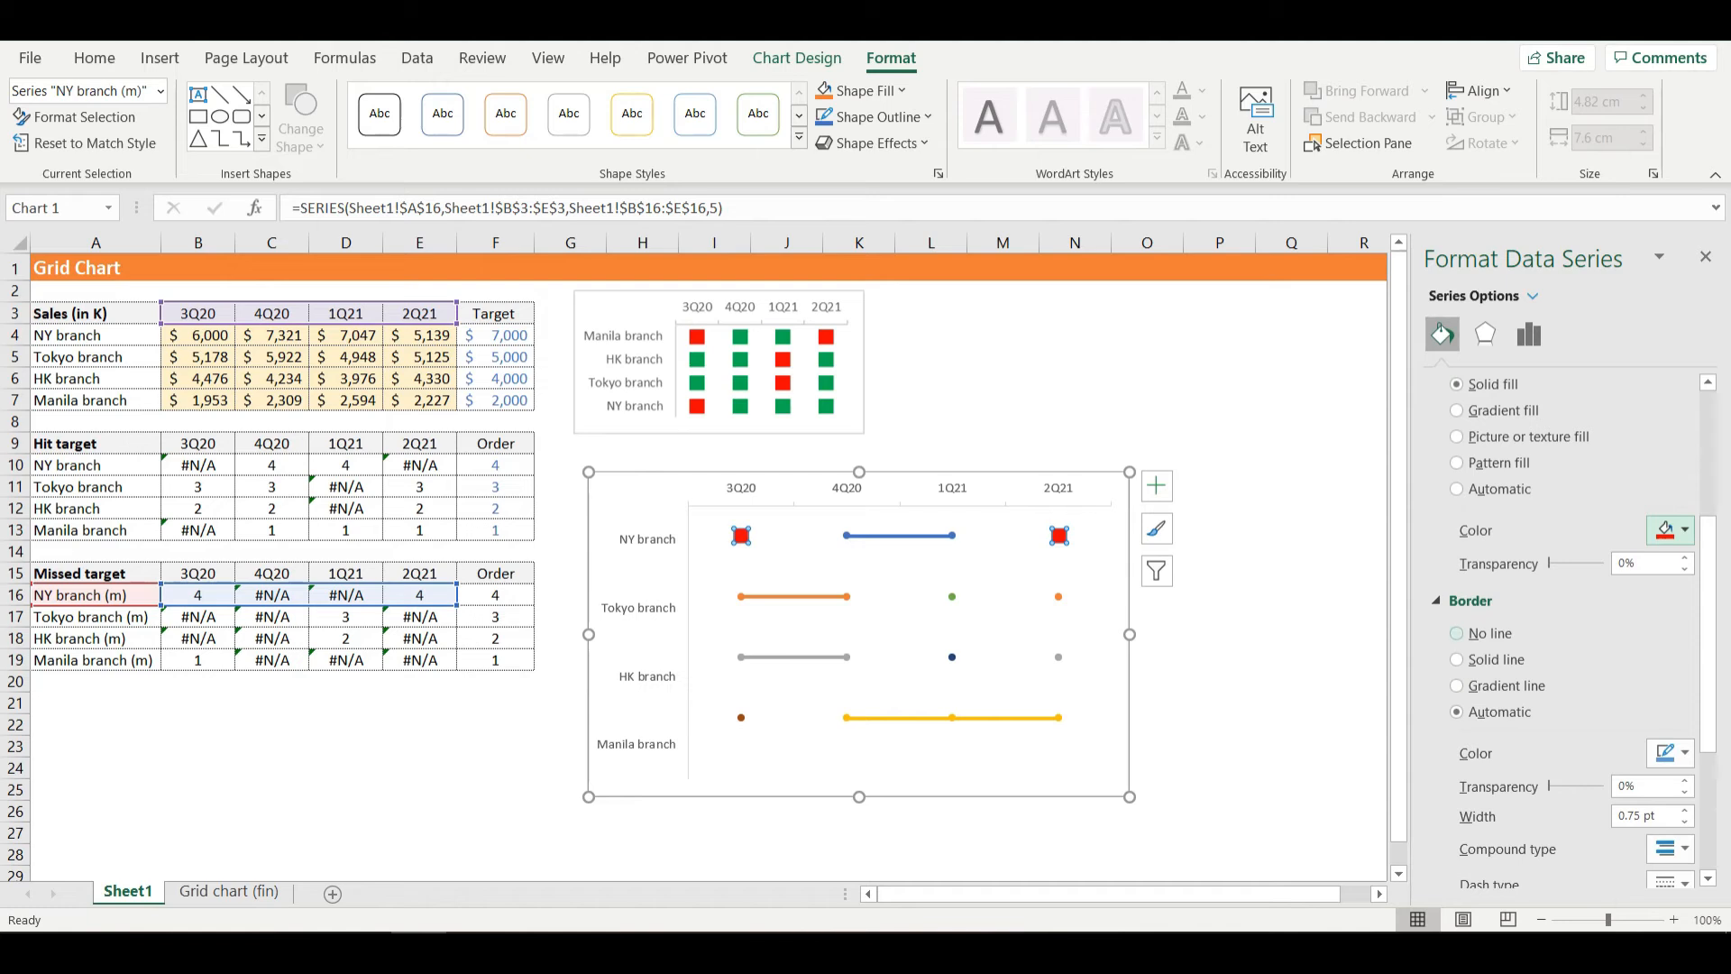
click(1456, 633)
scroll(1456, 633, up, 3)
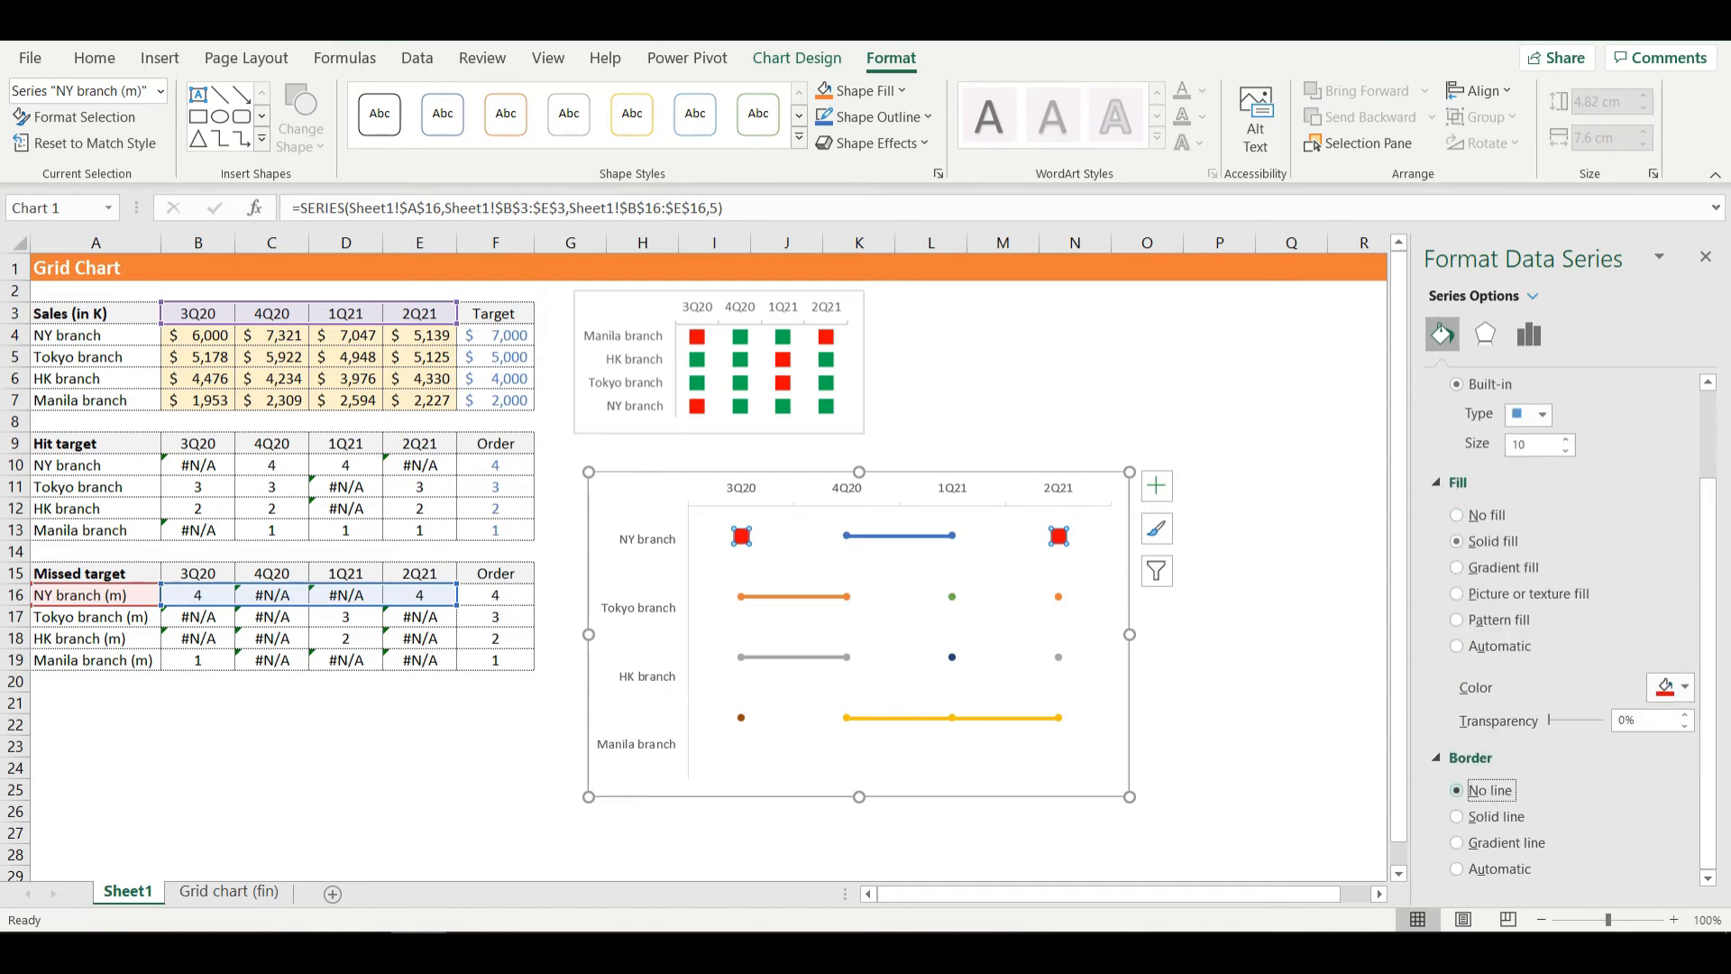
scroll(1559, 631, up, 2)
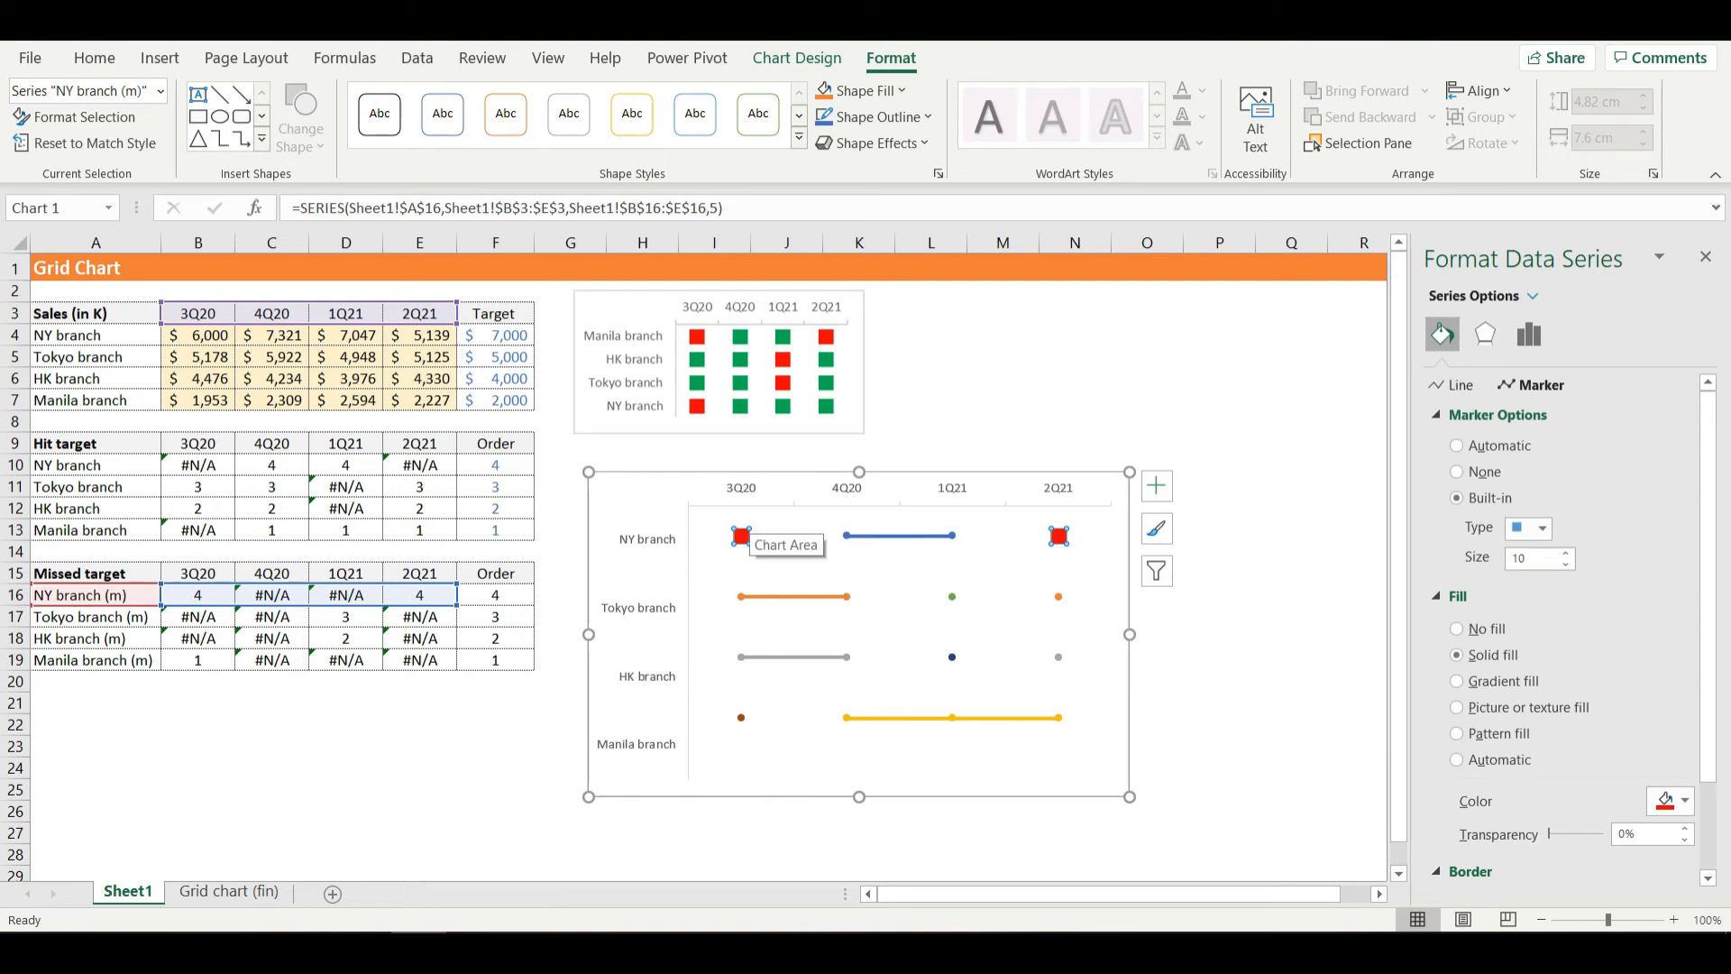
- Try the no-line and solid-line options for the NY branch (m) series' connecting line
click(1454, 385)
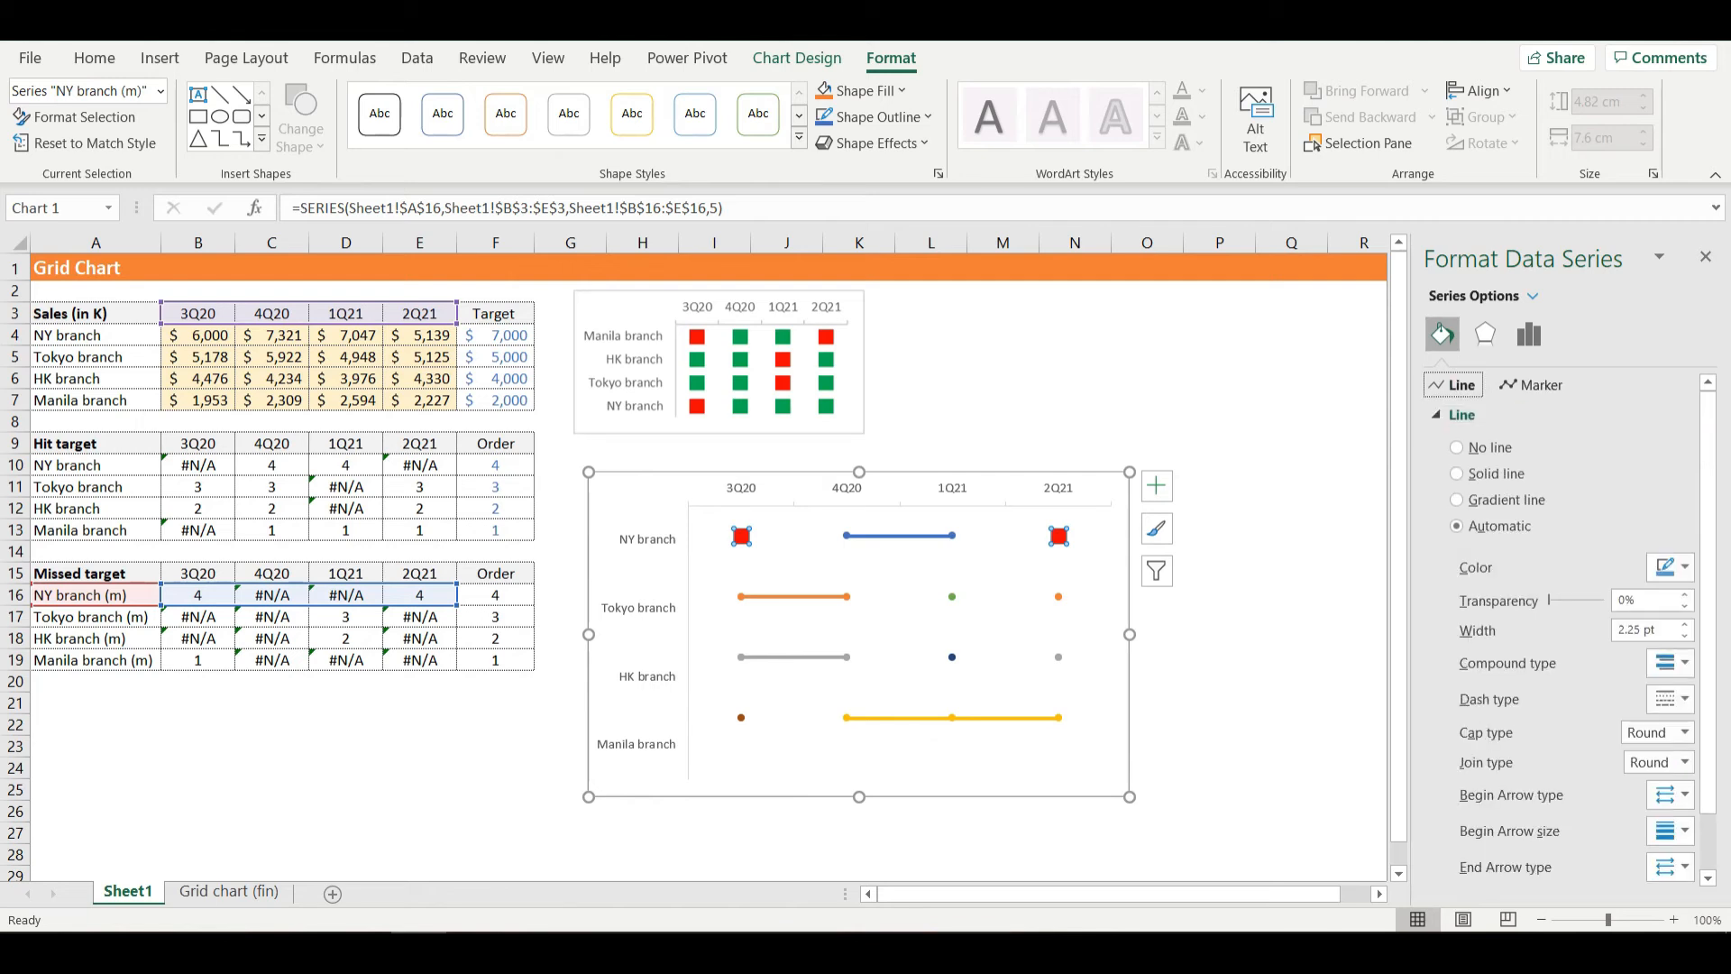
click(1457, 447)
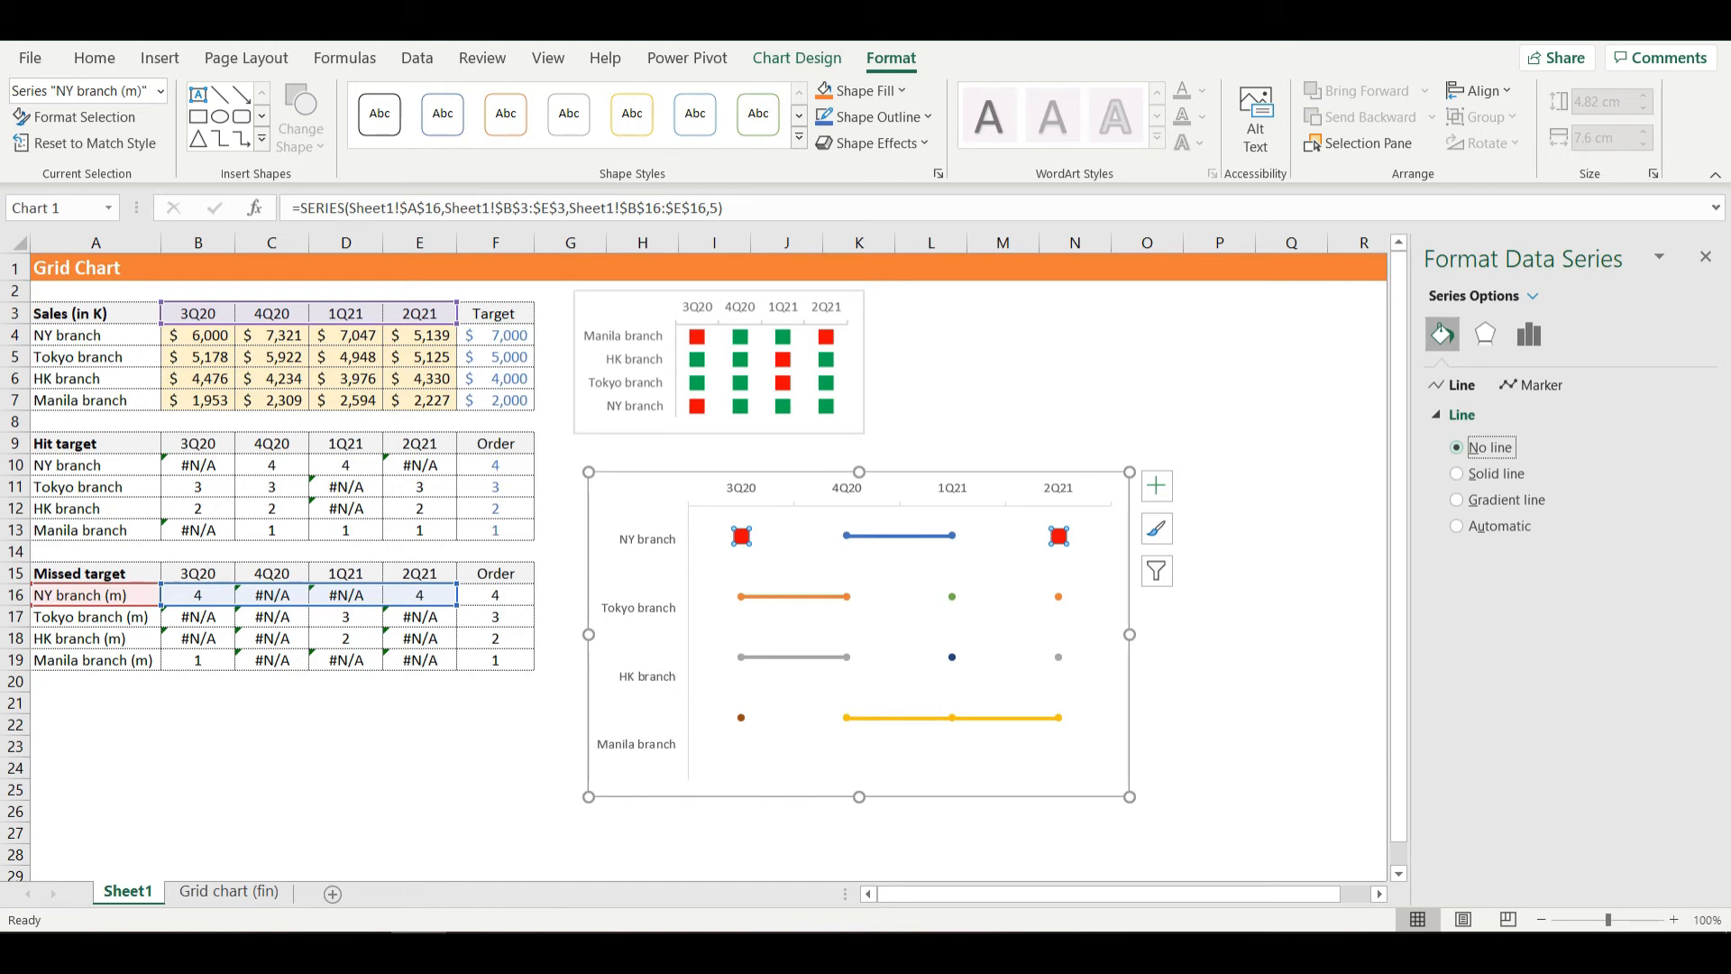
click(1457, 473)
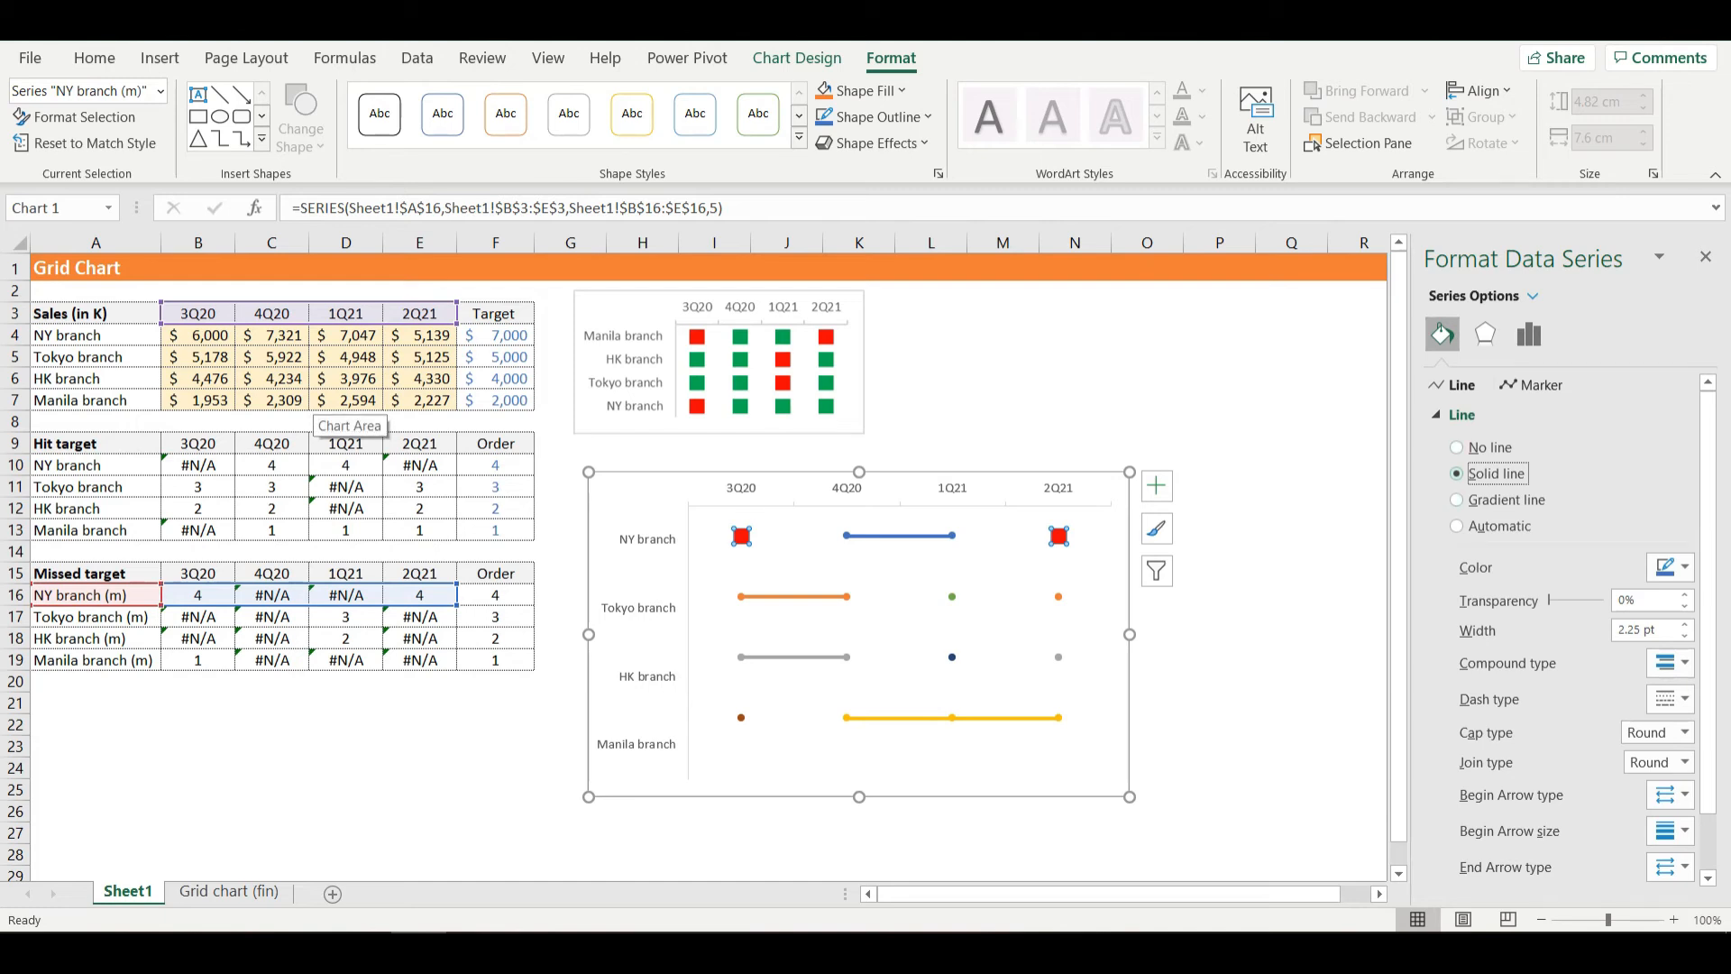
- Test the connecting line by entering 5000 as NY branch's 4Q20 sales, and undo the entry
click(271, 335)
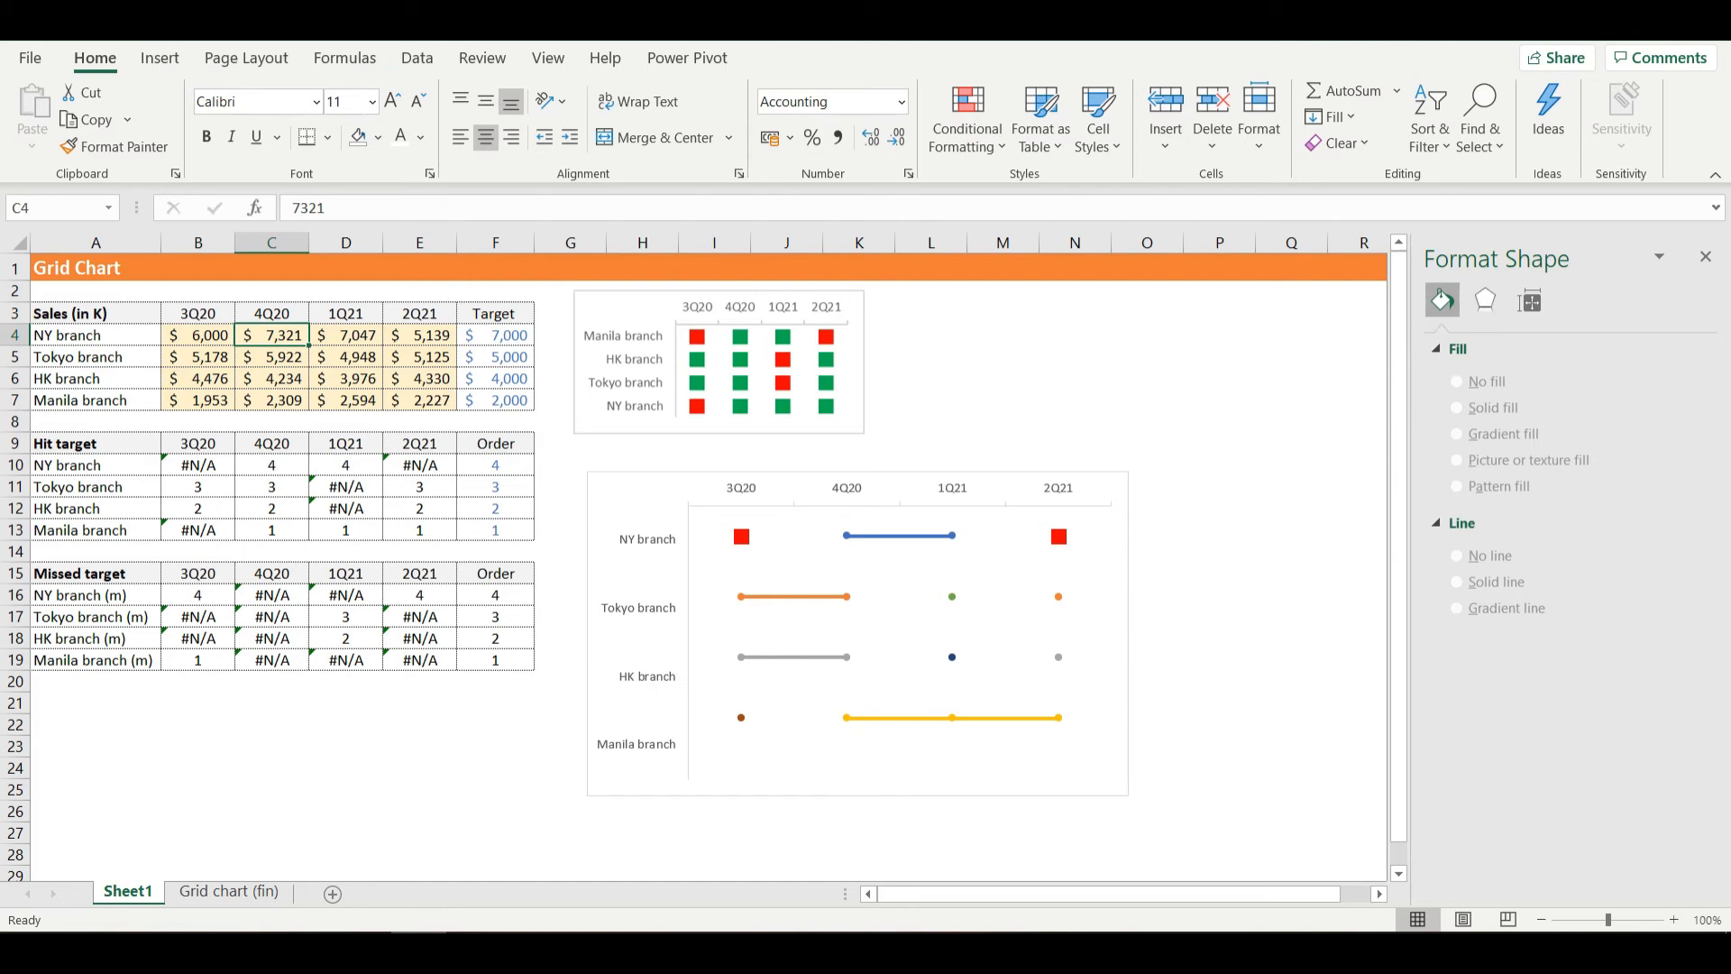
text(5000)
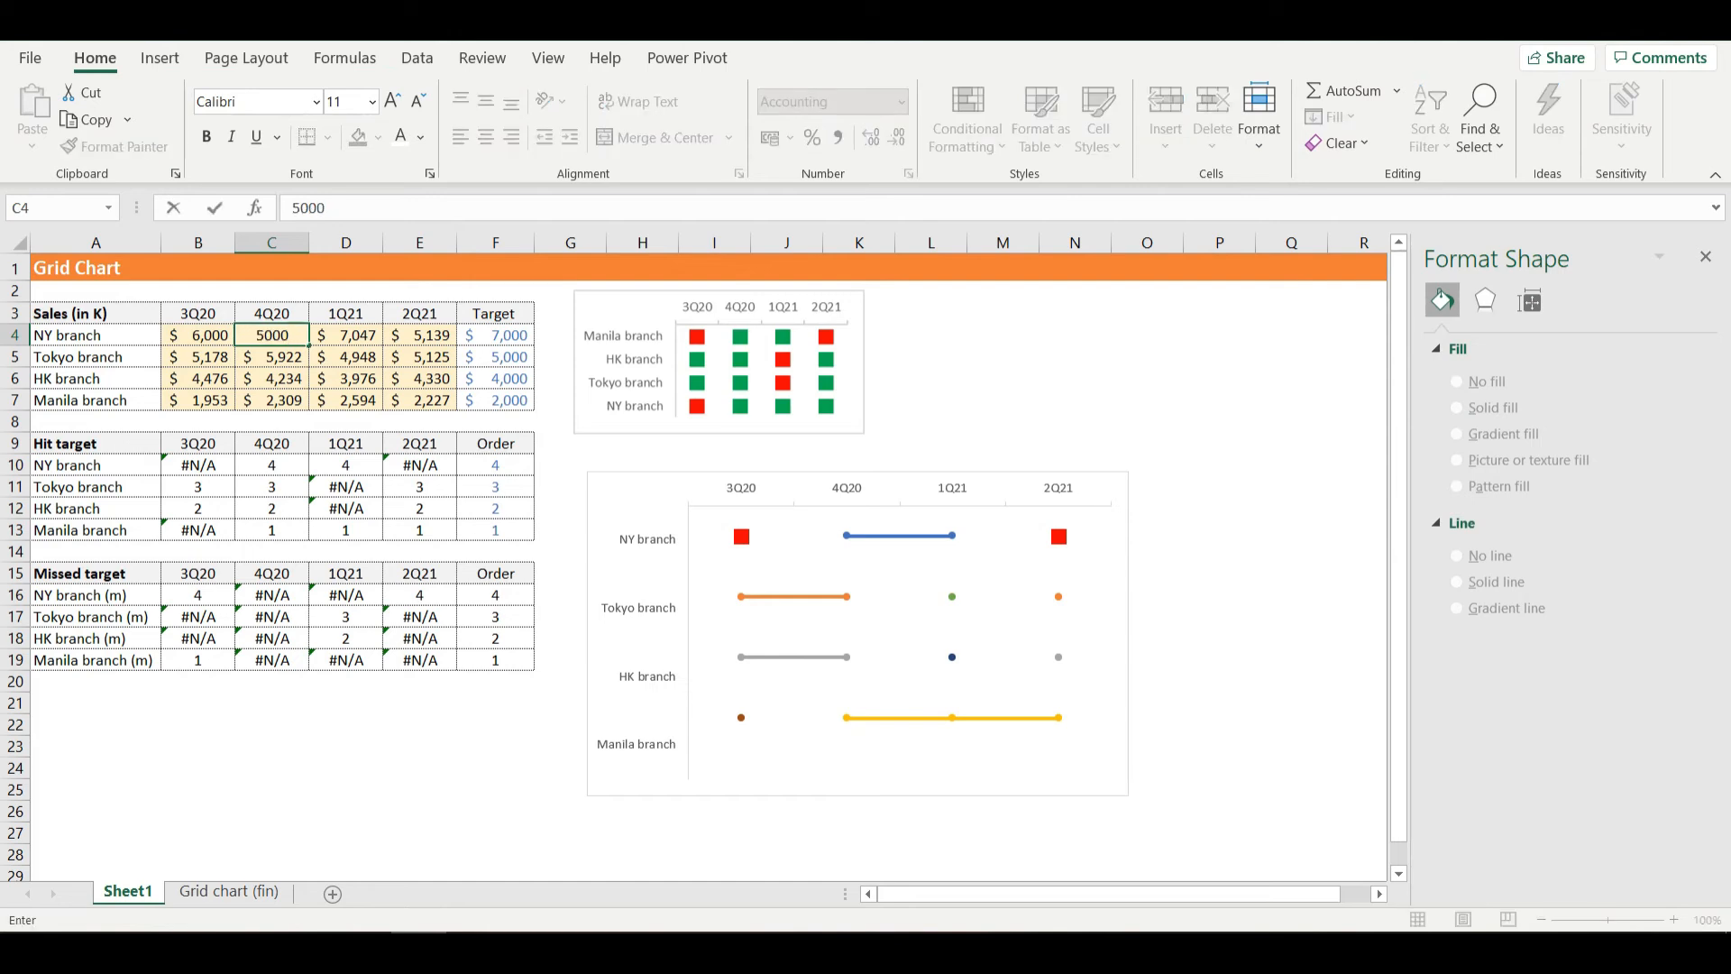
key(Return)
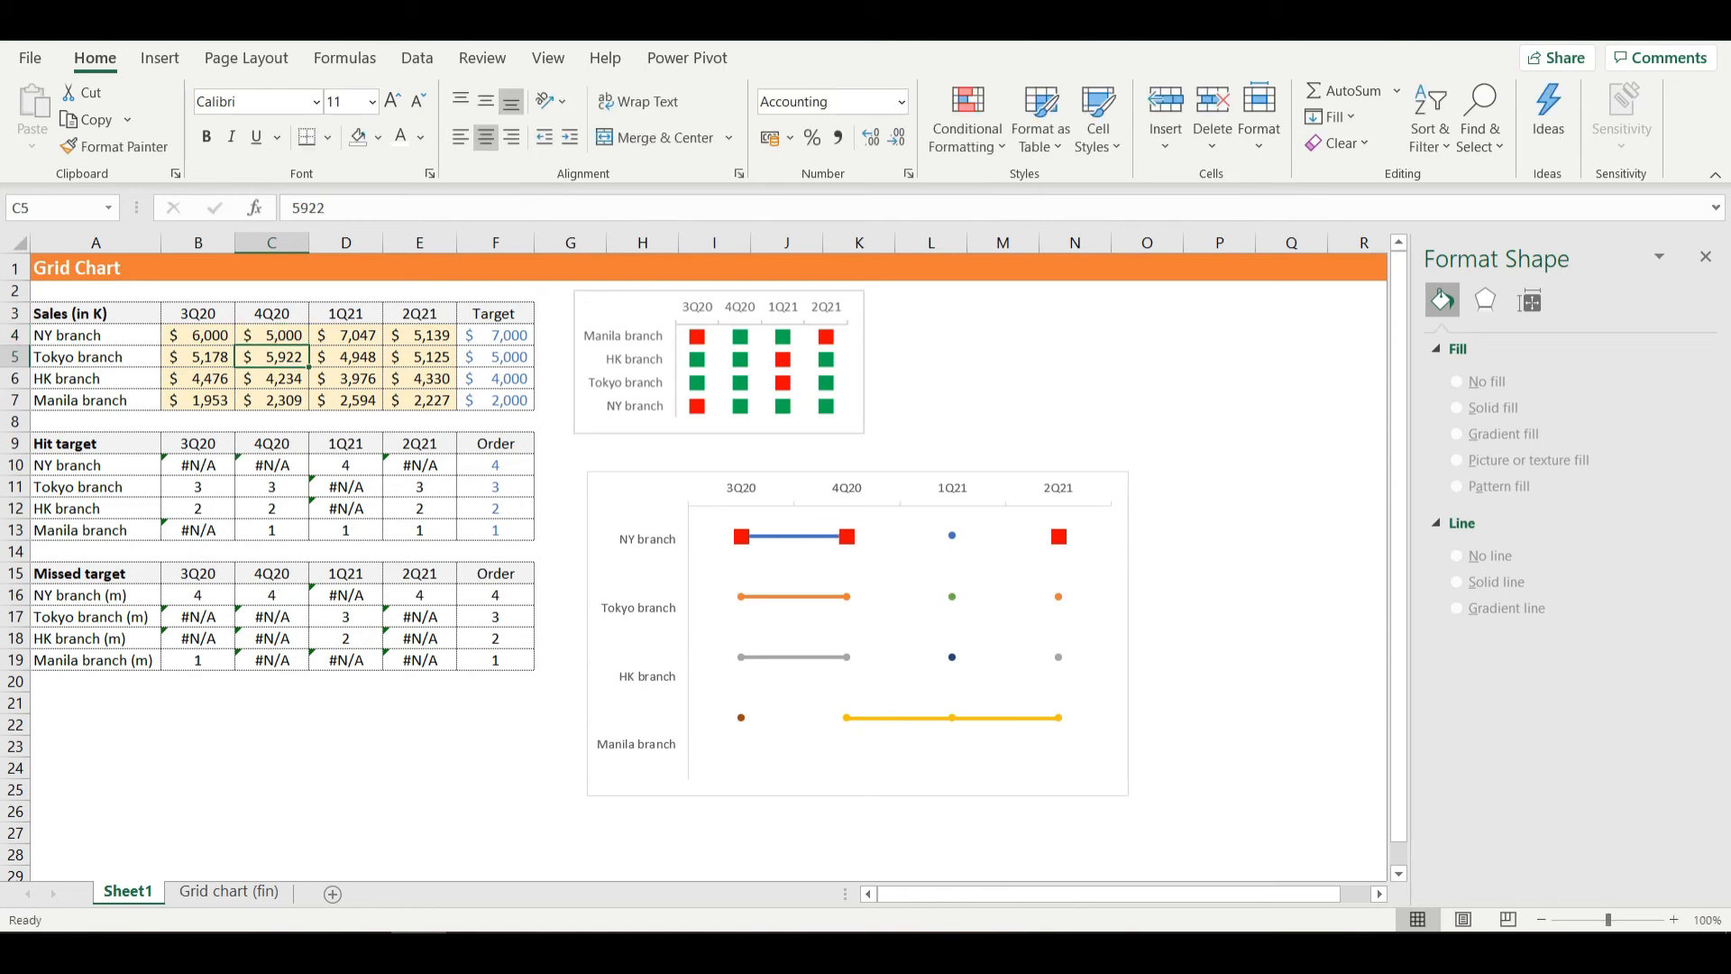
click(846, 537)
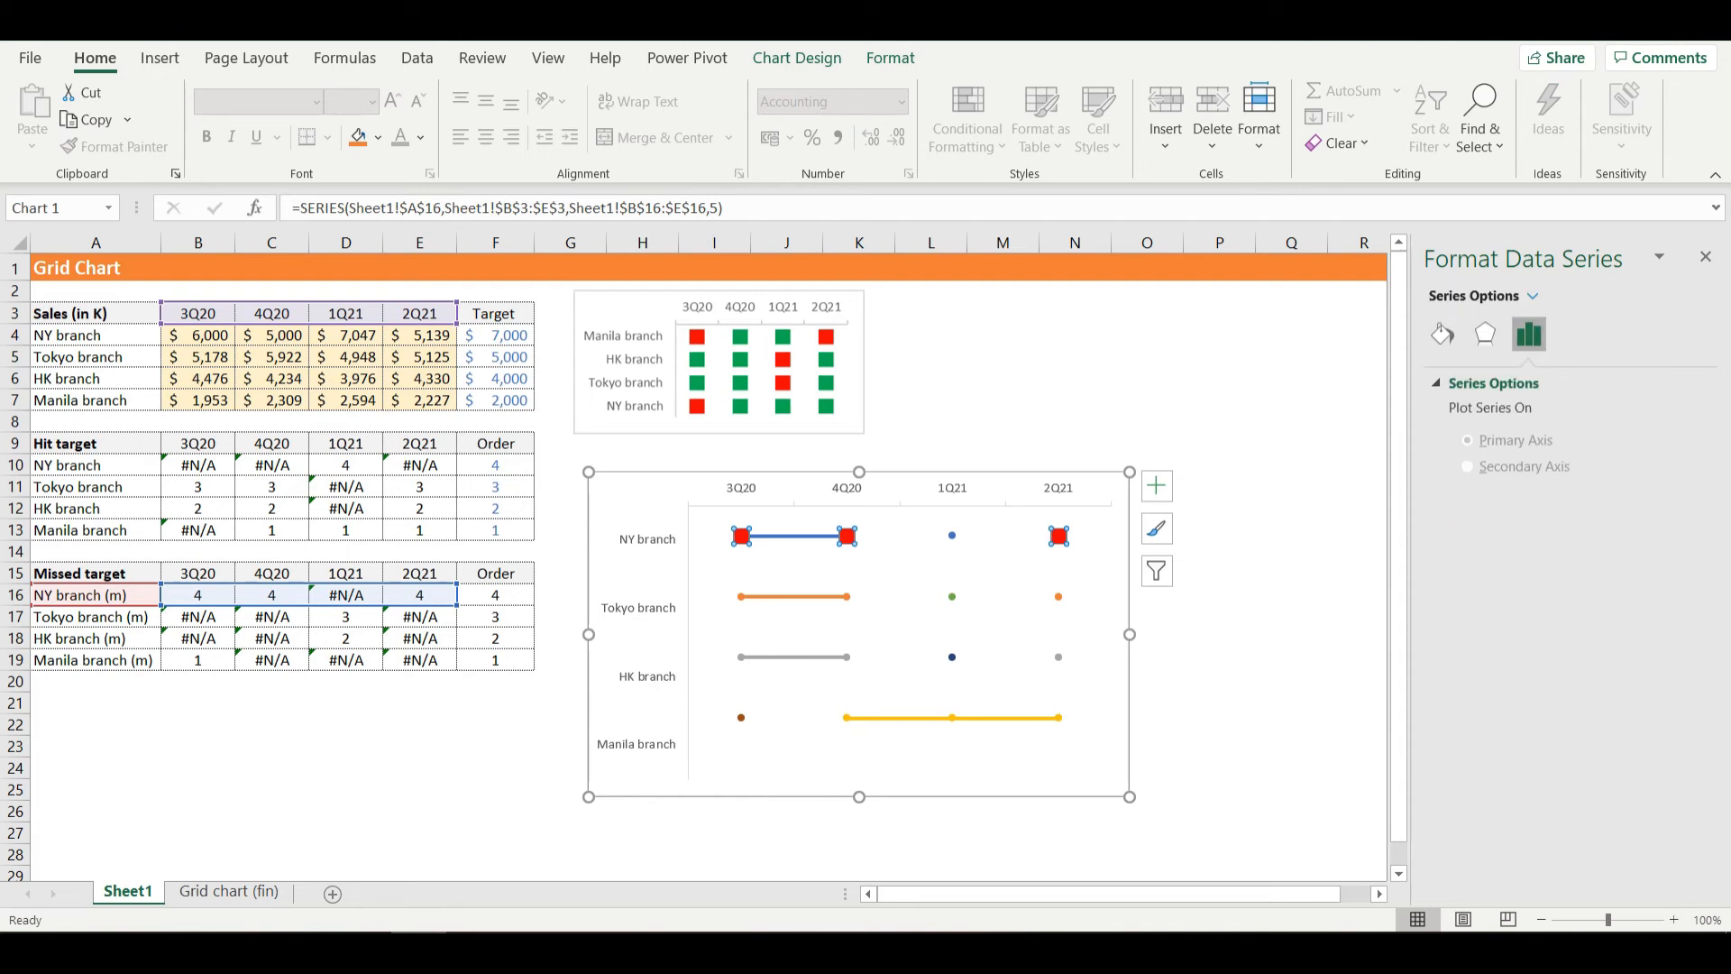
click(1441, 334)
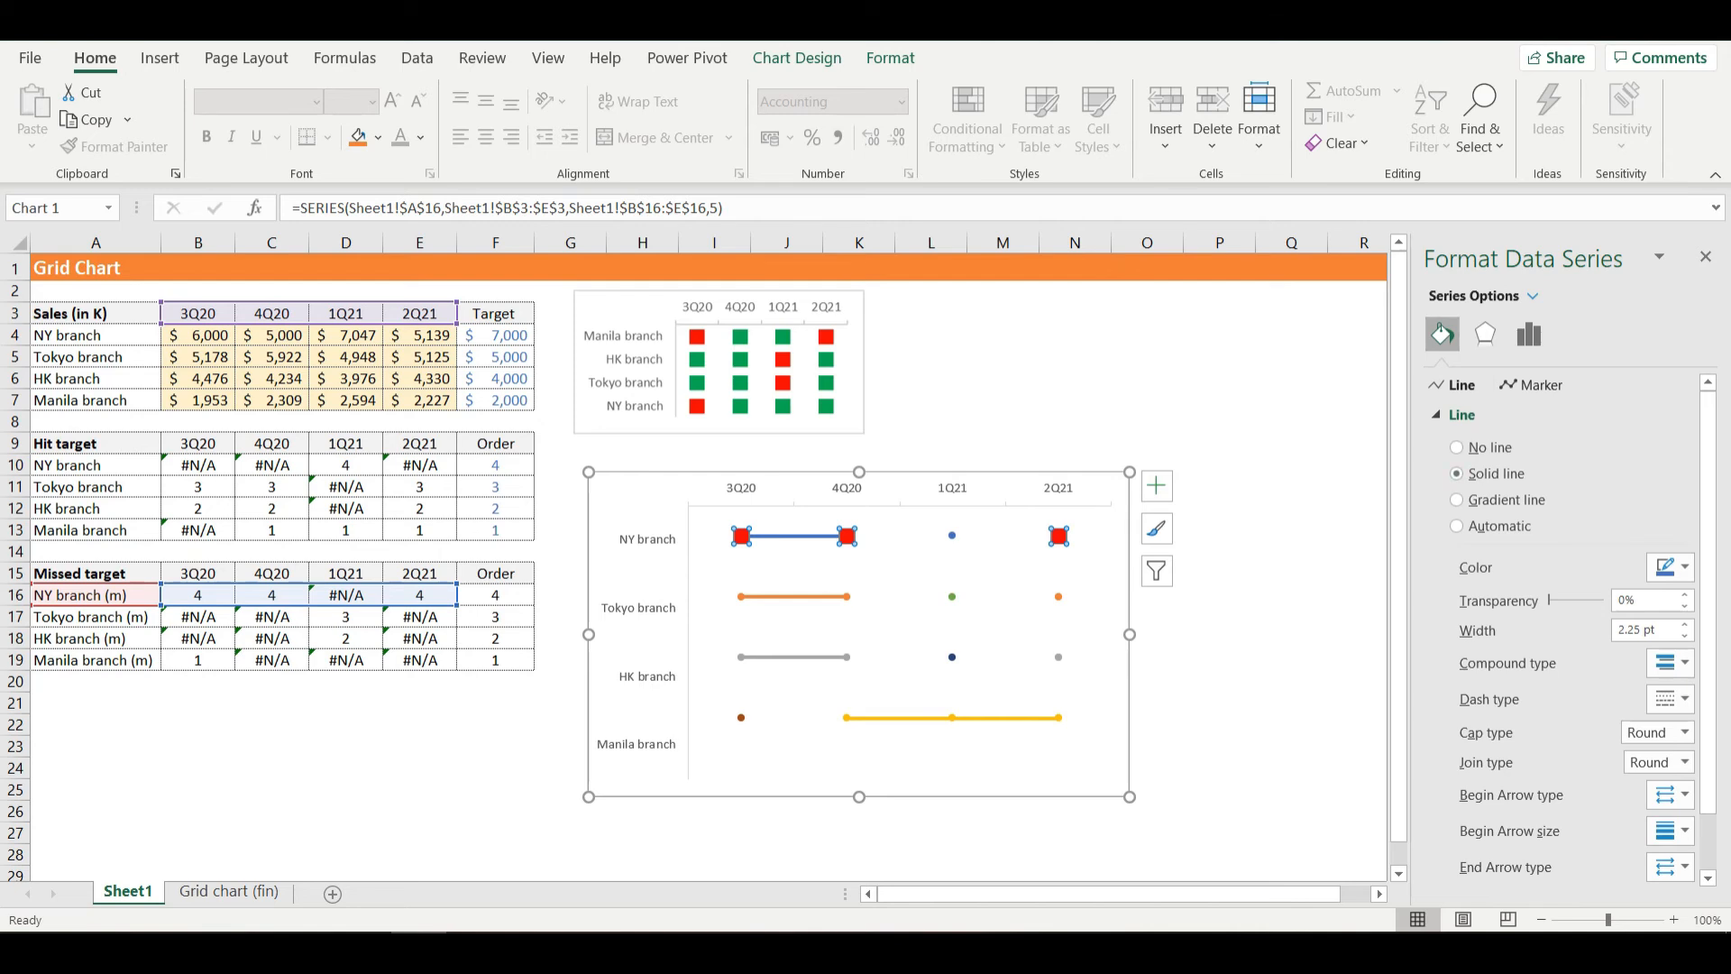
key(ctrl+z)
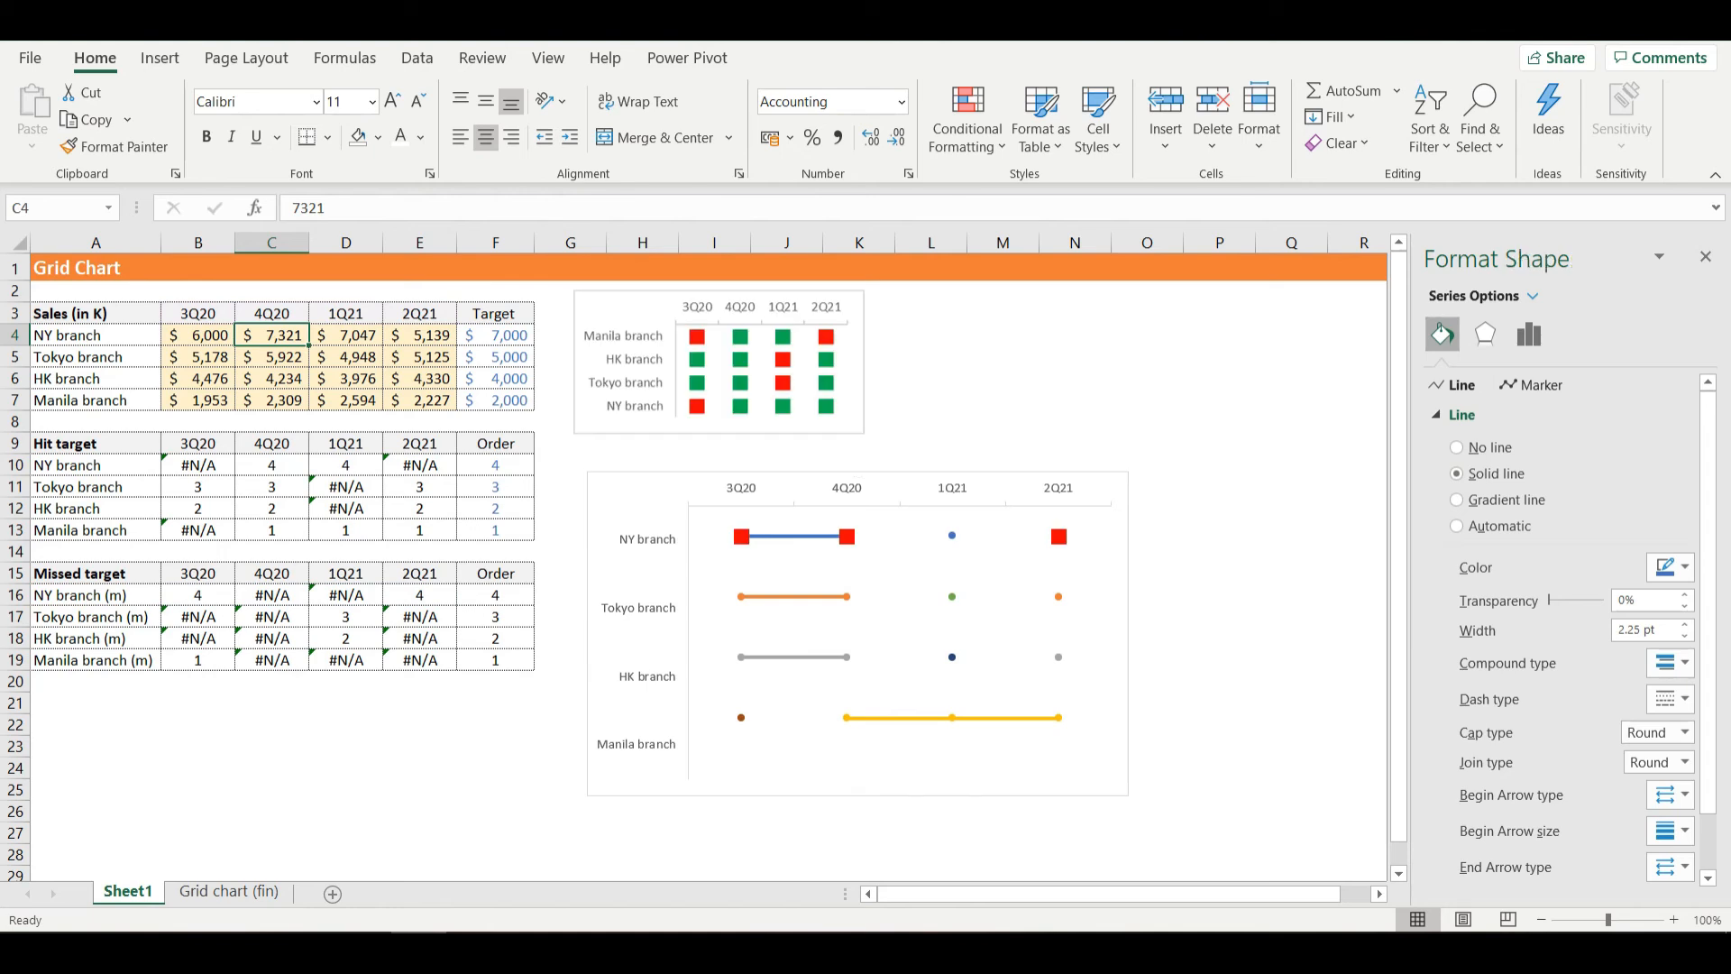
- Set the NY branch (m) series' connecting line to no line
click(741, 538)
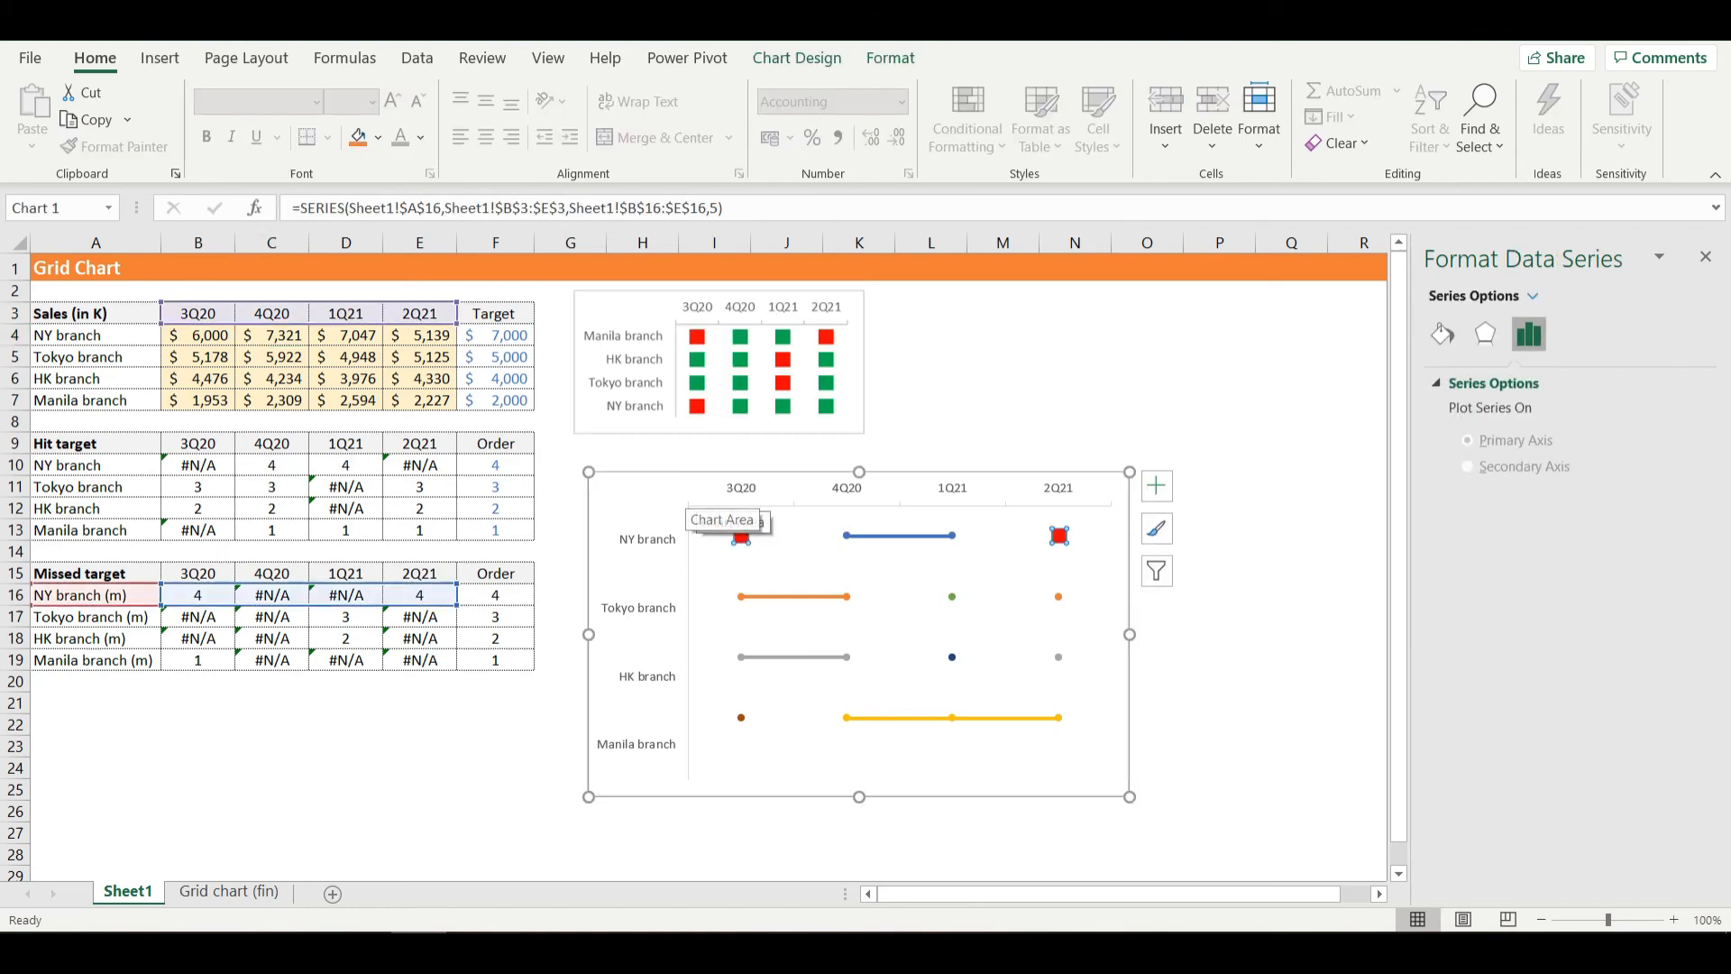
click(1155, 486)
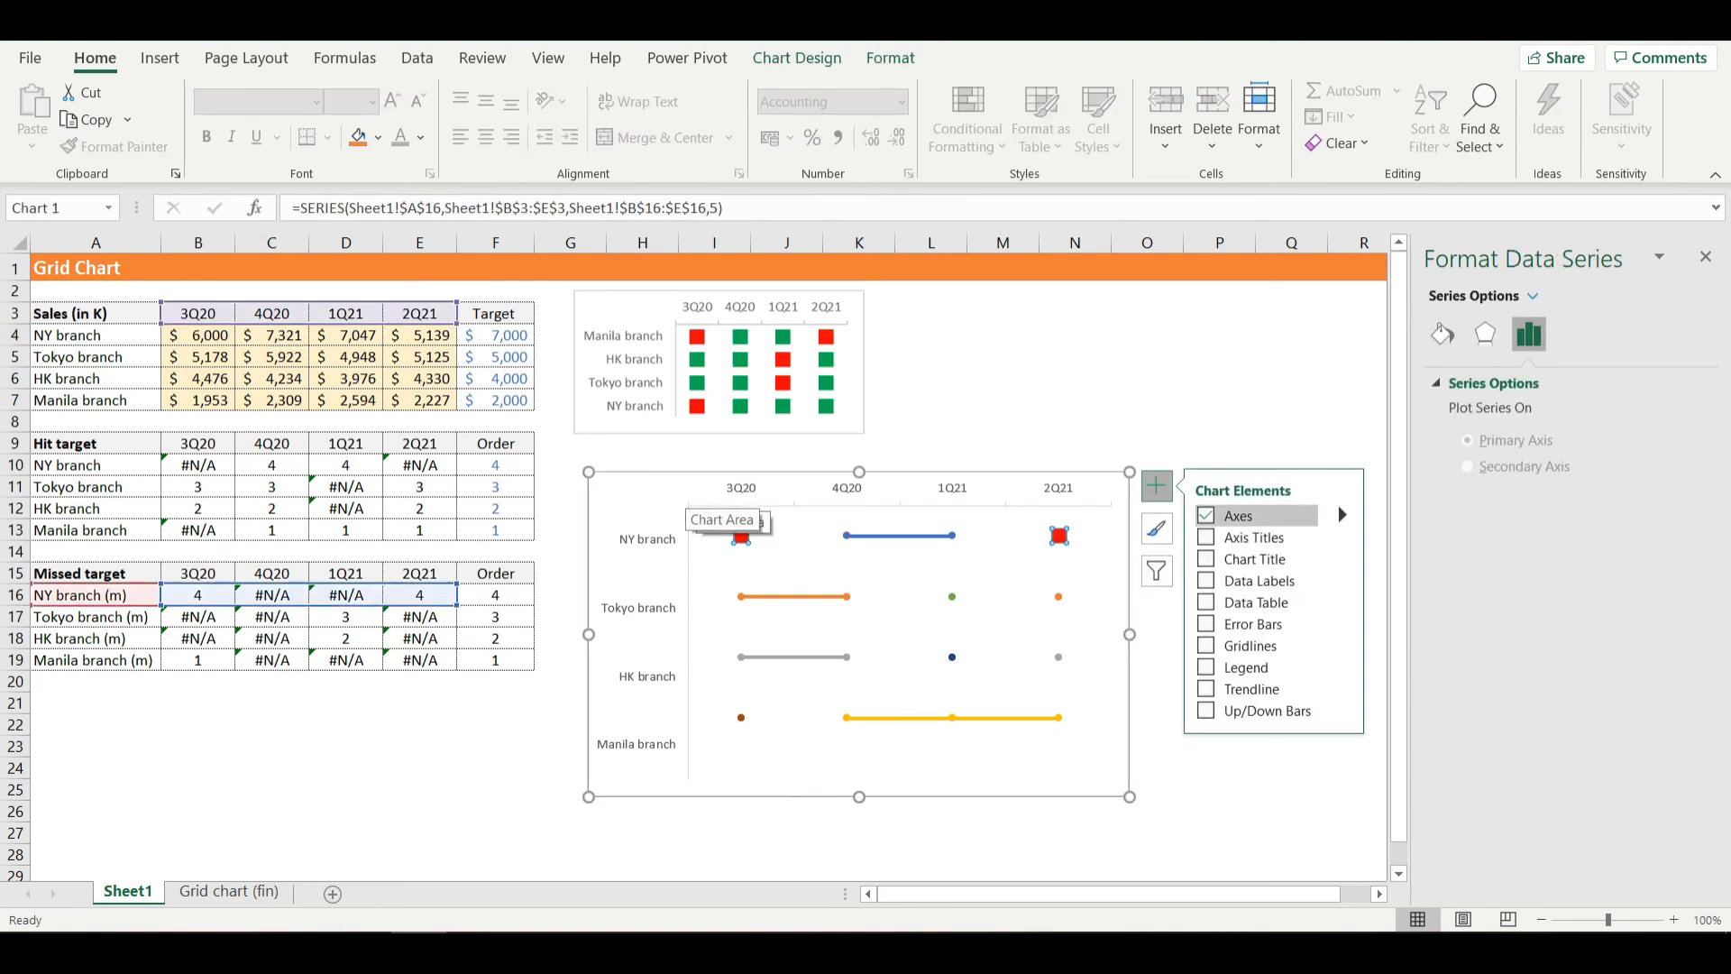
click(754, 548)
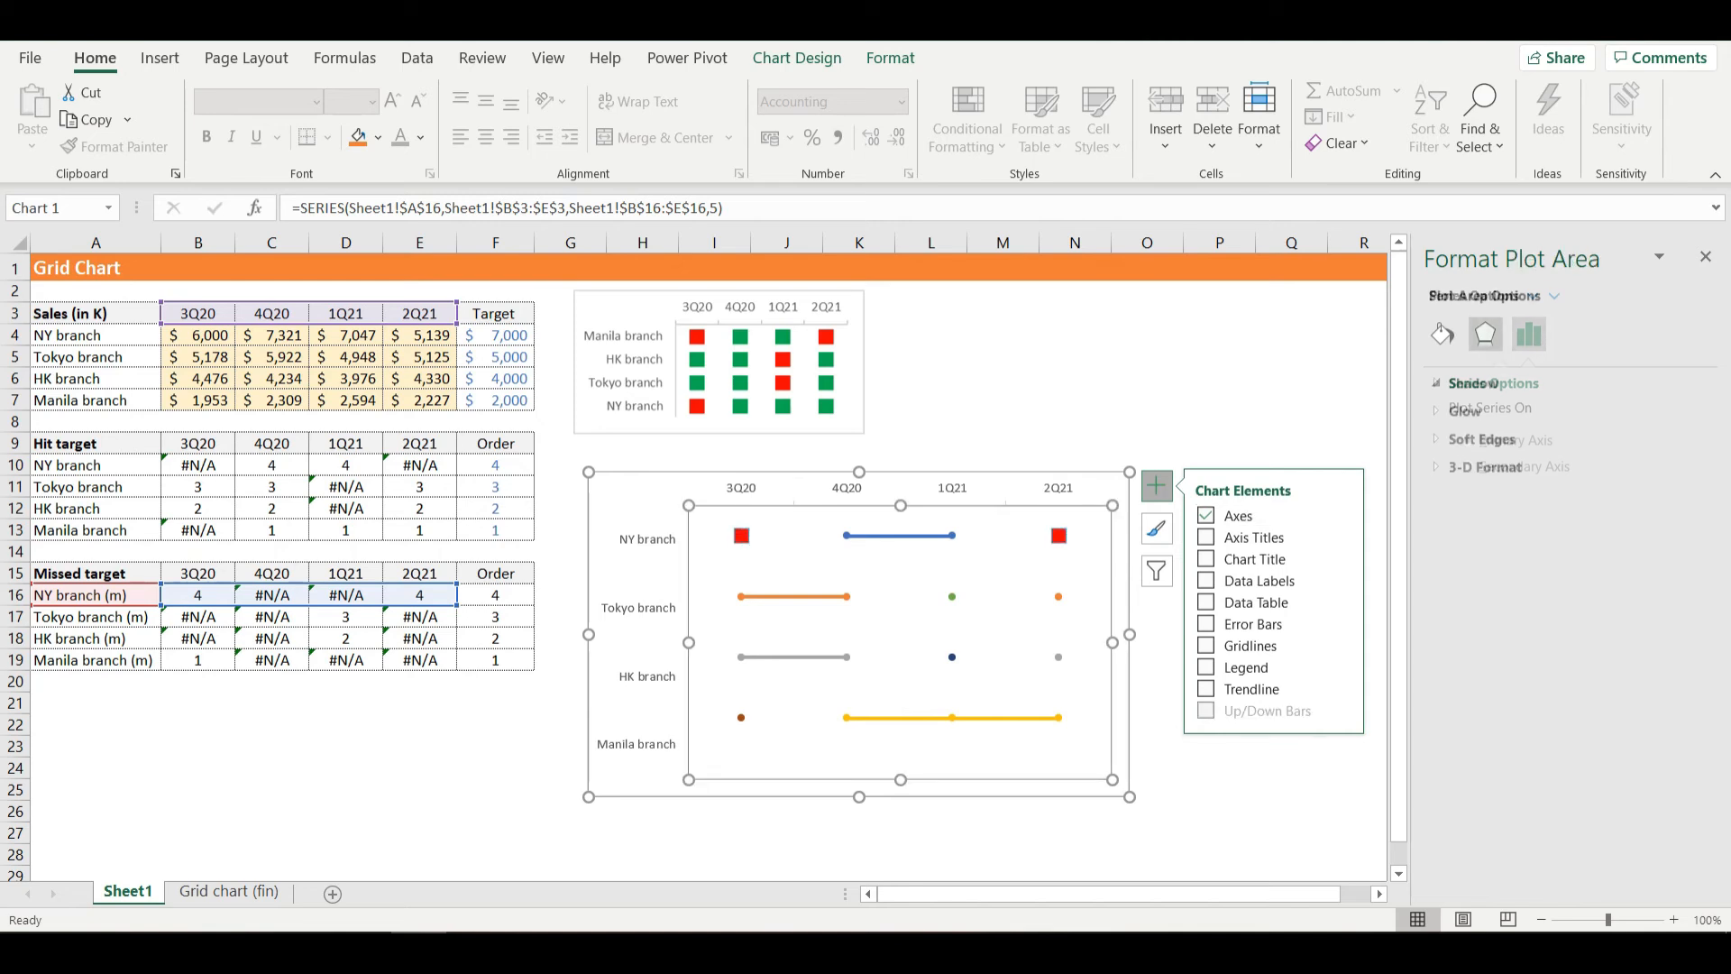
click(741, 536)
click(1529, 334)
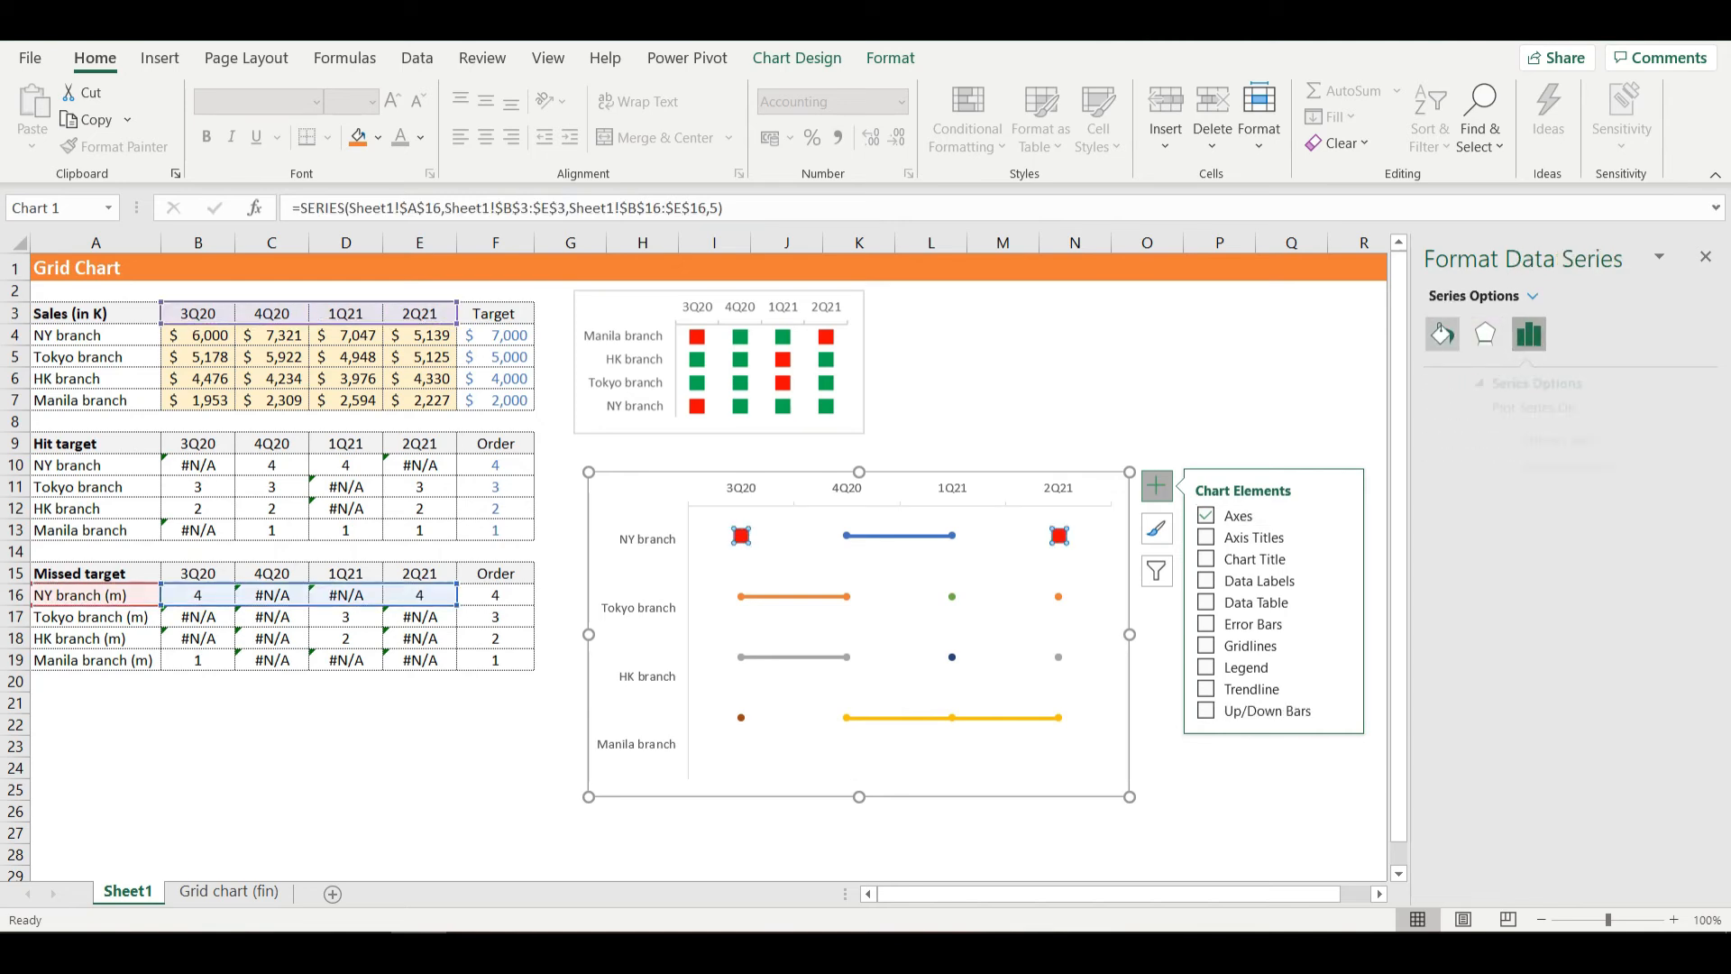
click(1442, 335)
click(1530, 385)
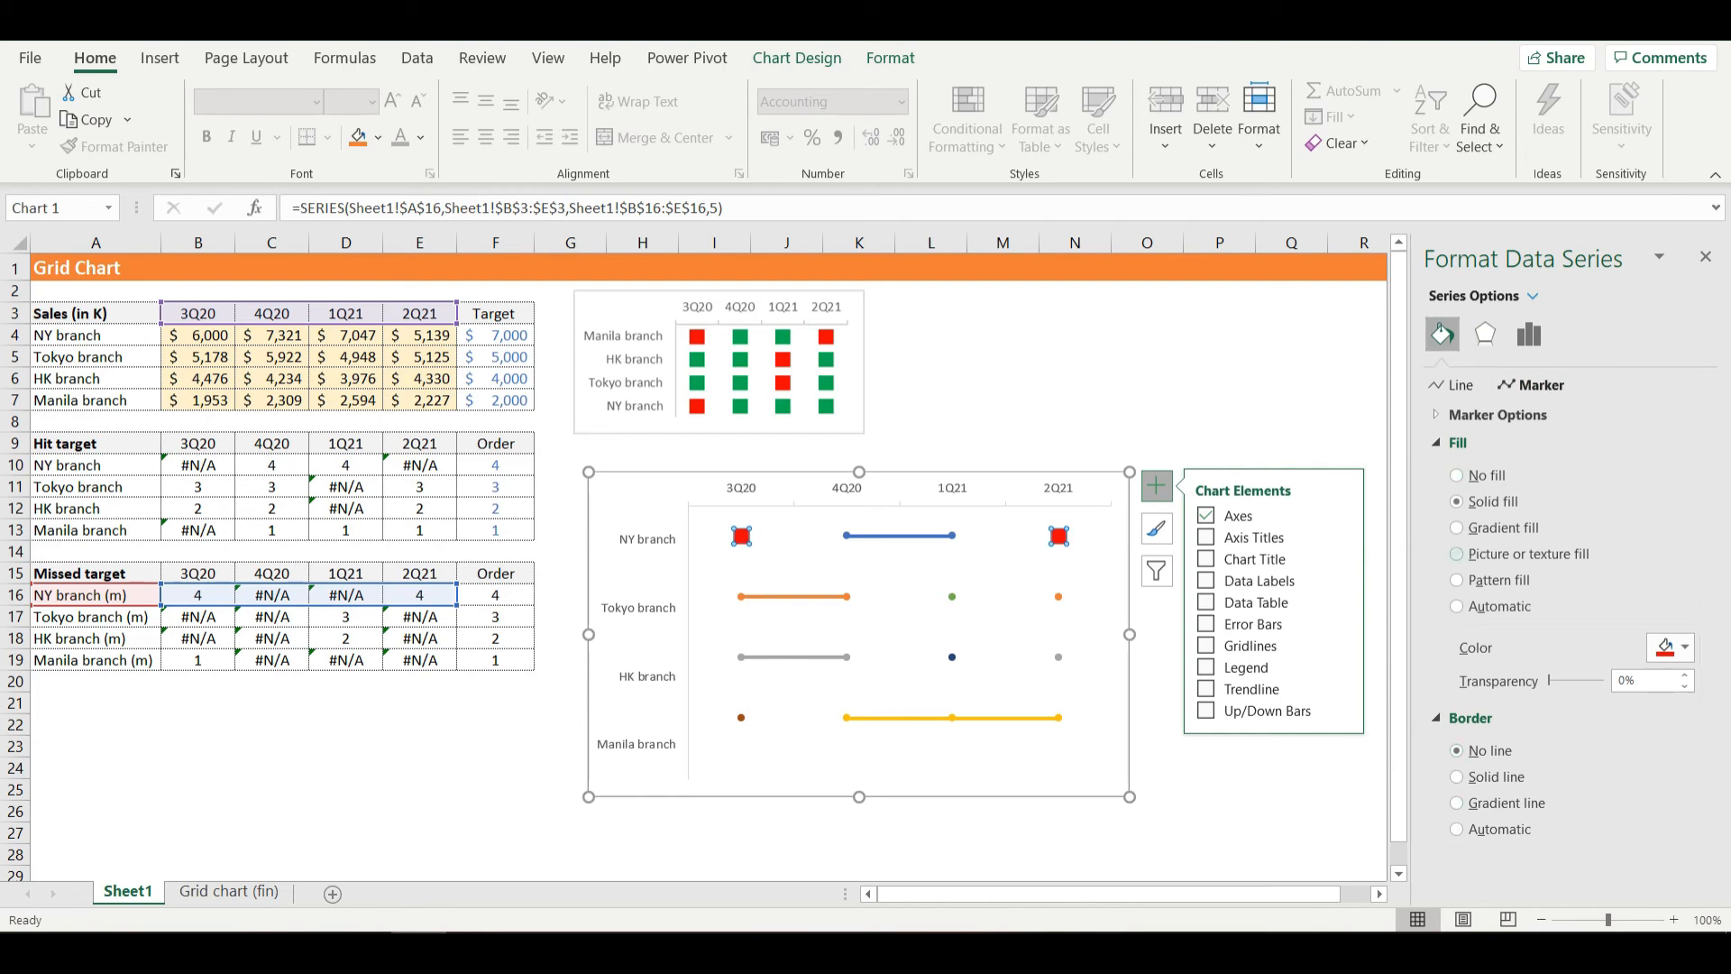
click(1453, 385)
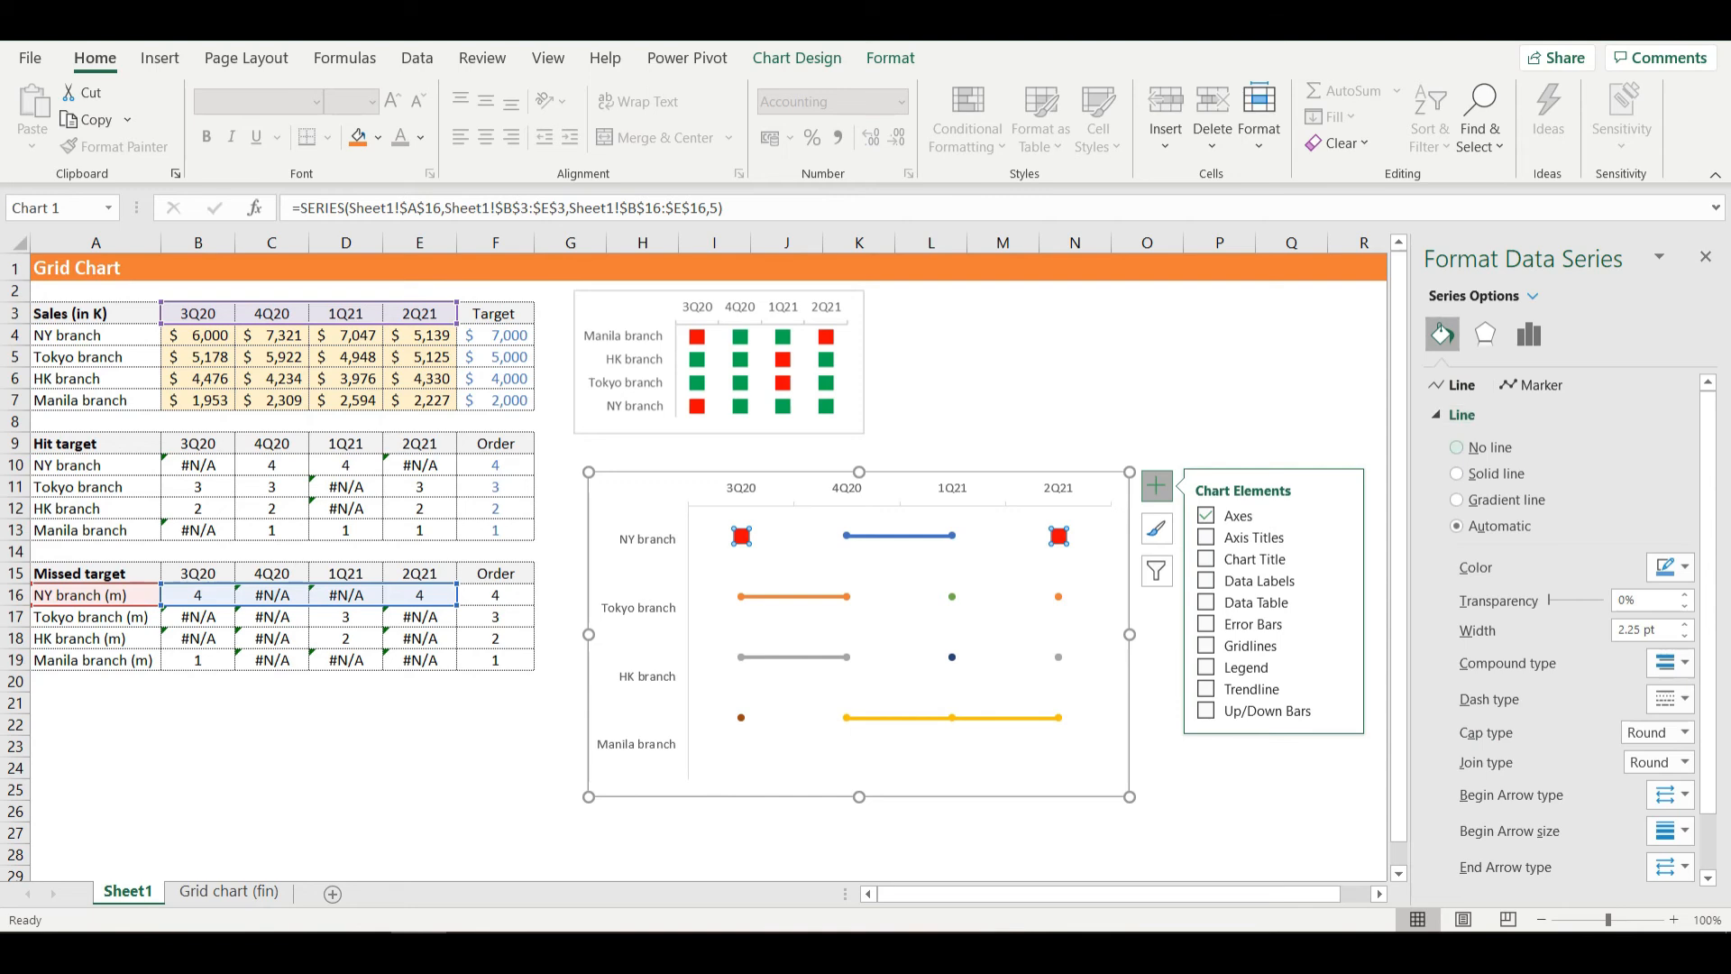
click(1456, 447)
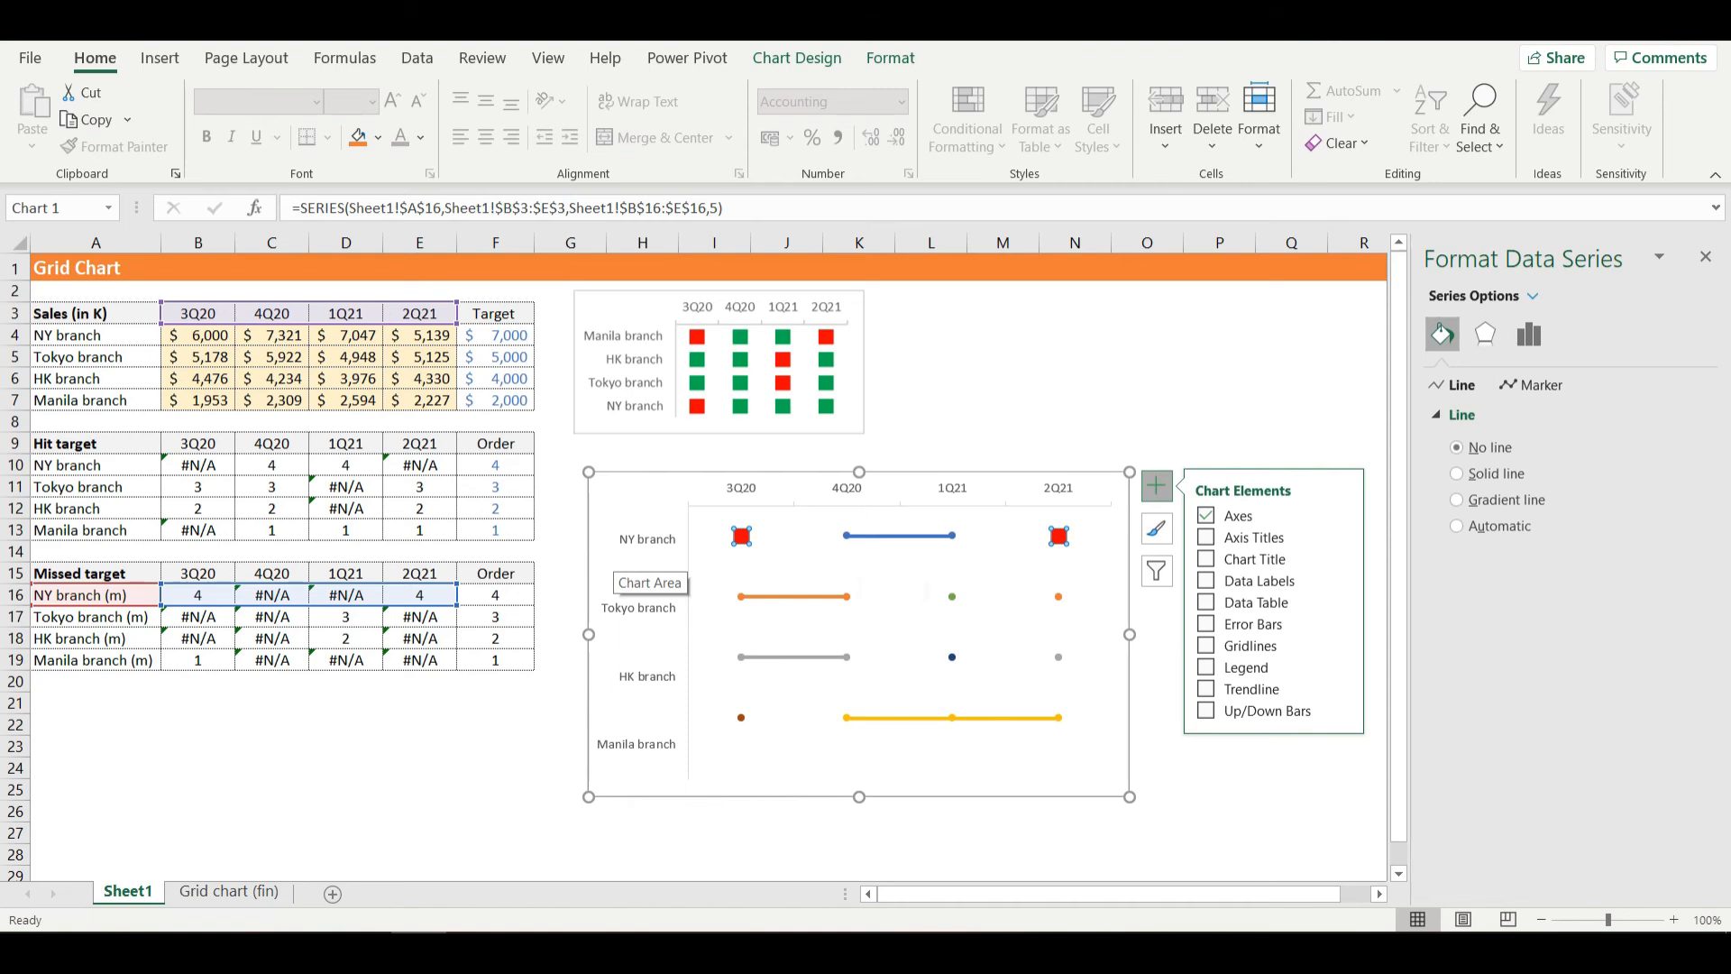
- Remove the NY branch hit-target series' connecting line and set its markers to built-in squares of size 10
click(925, 536)
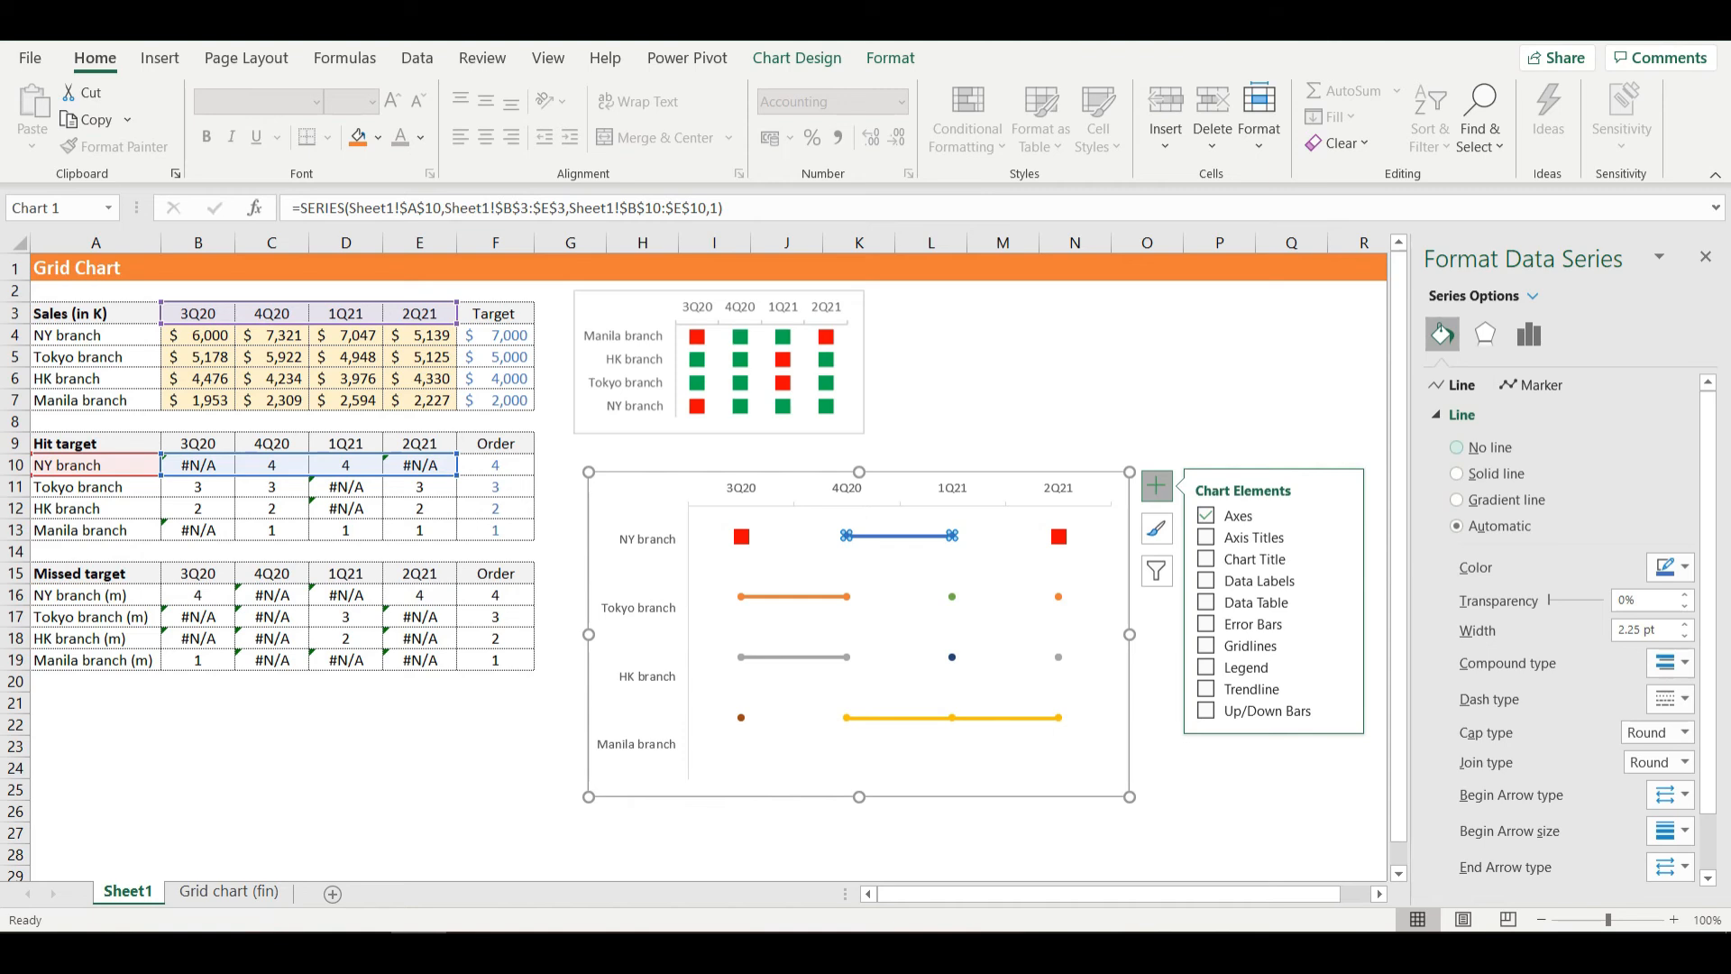
click(1457, 447)
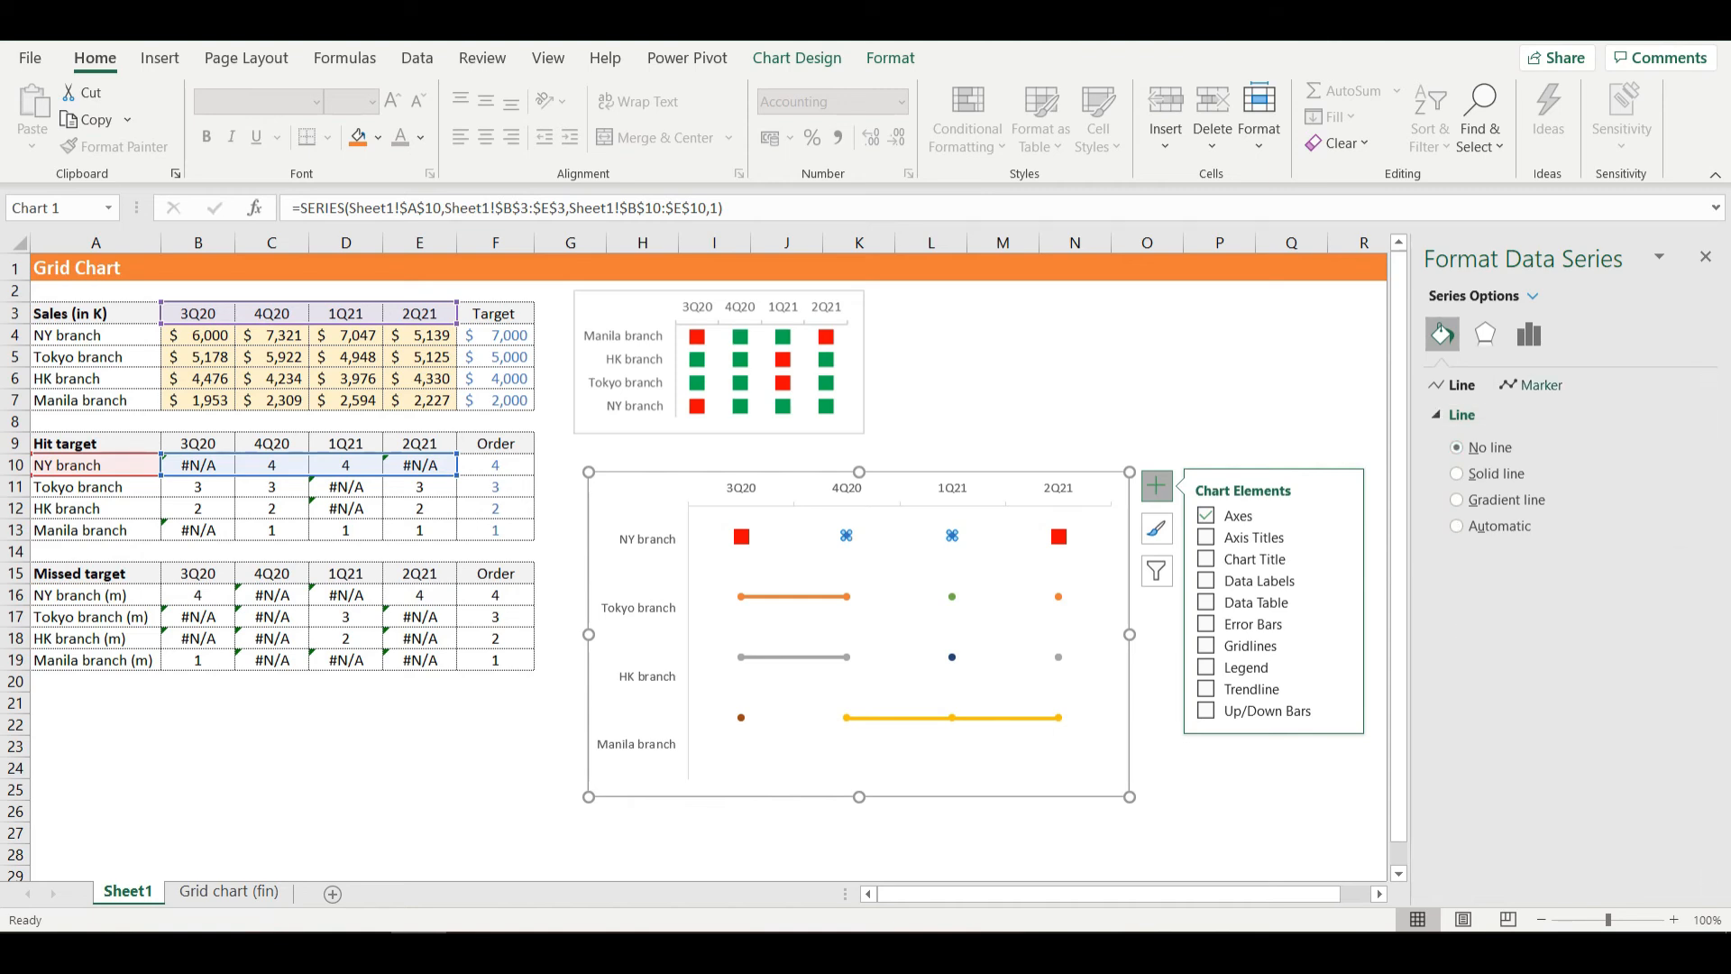
click(1529, 385)
click(1496, 415)
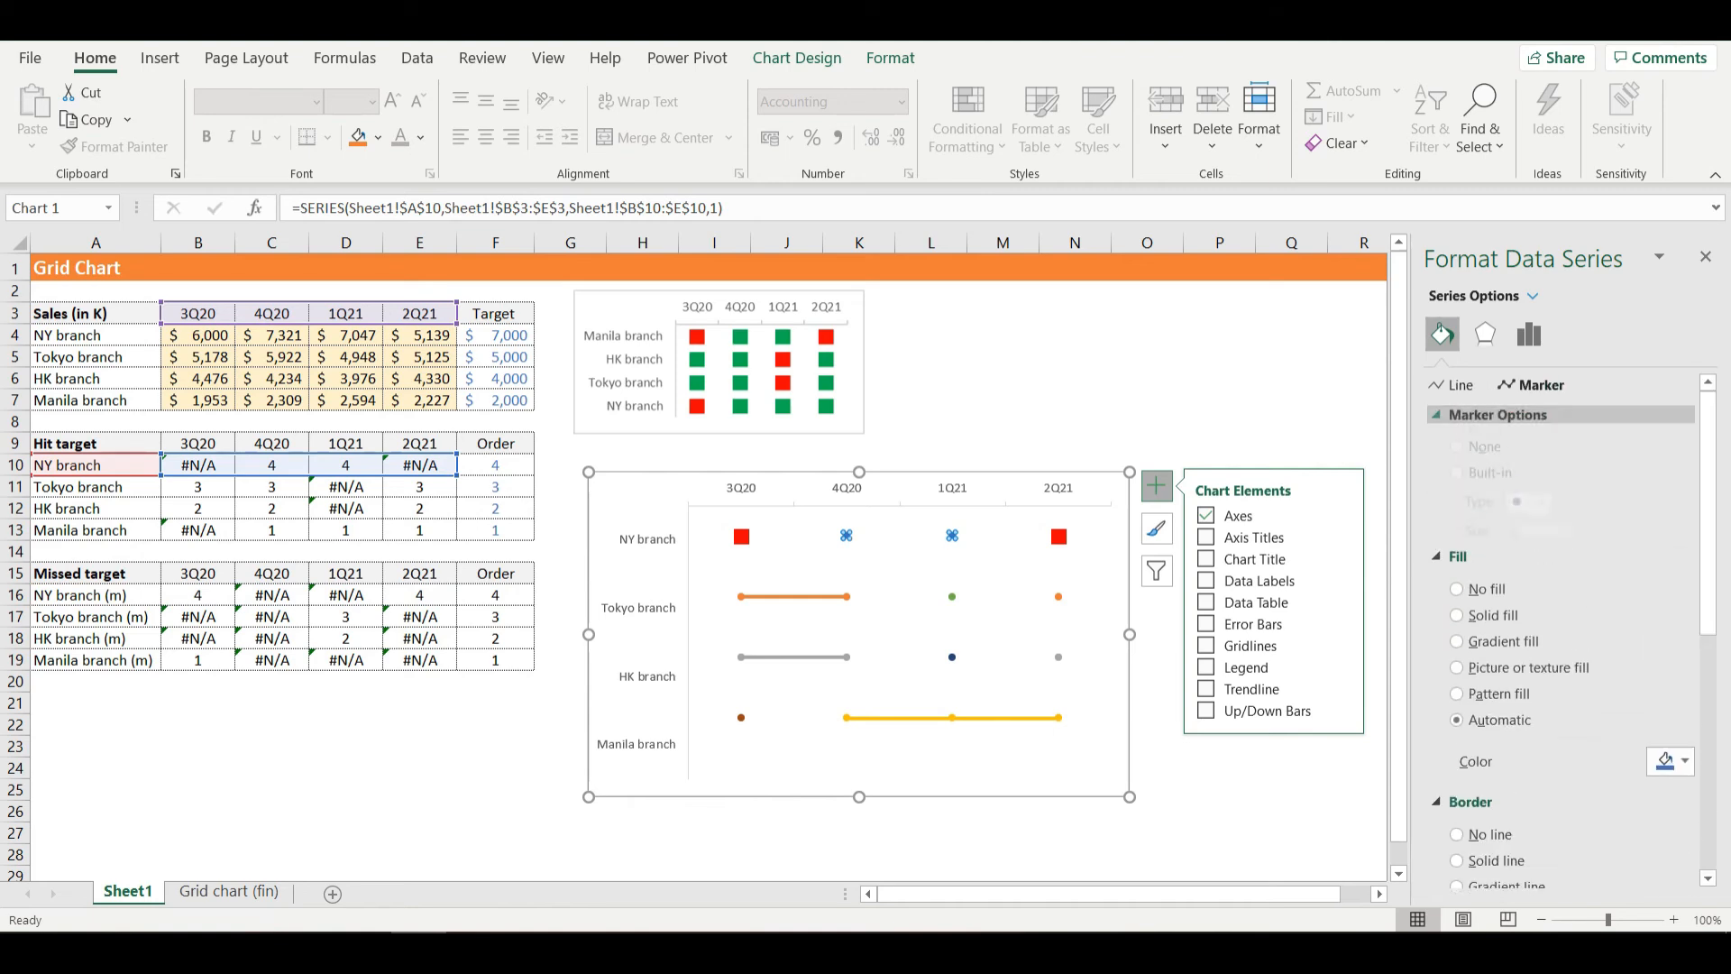
click(1457, 497)
click(1542, 528)
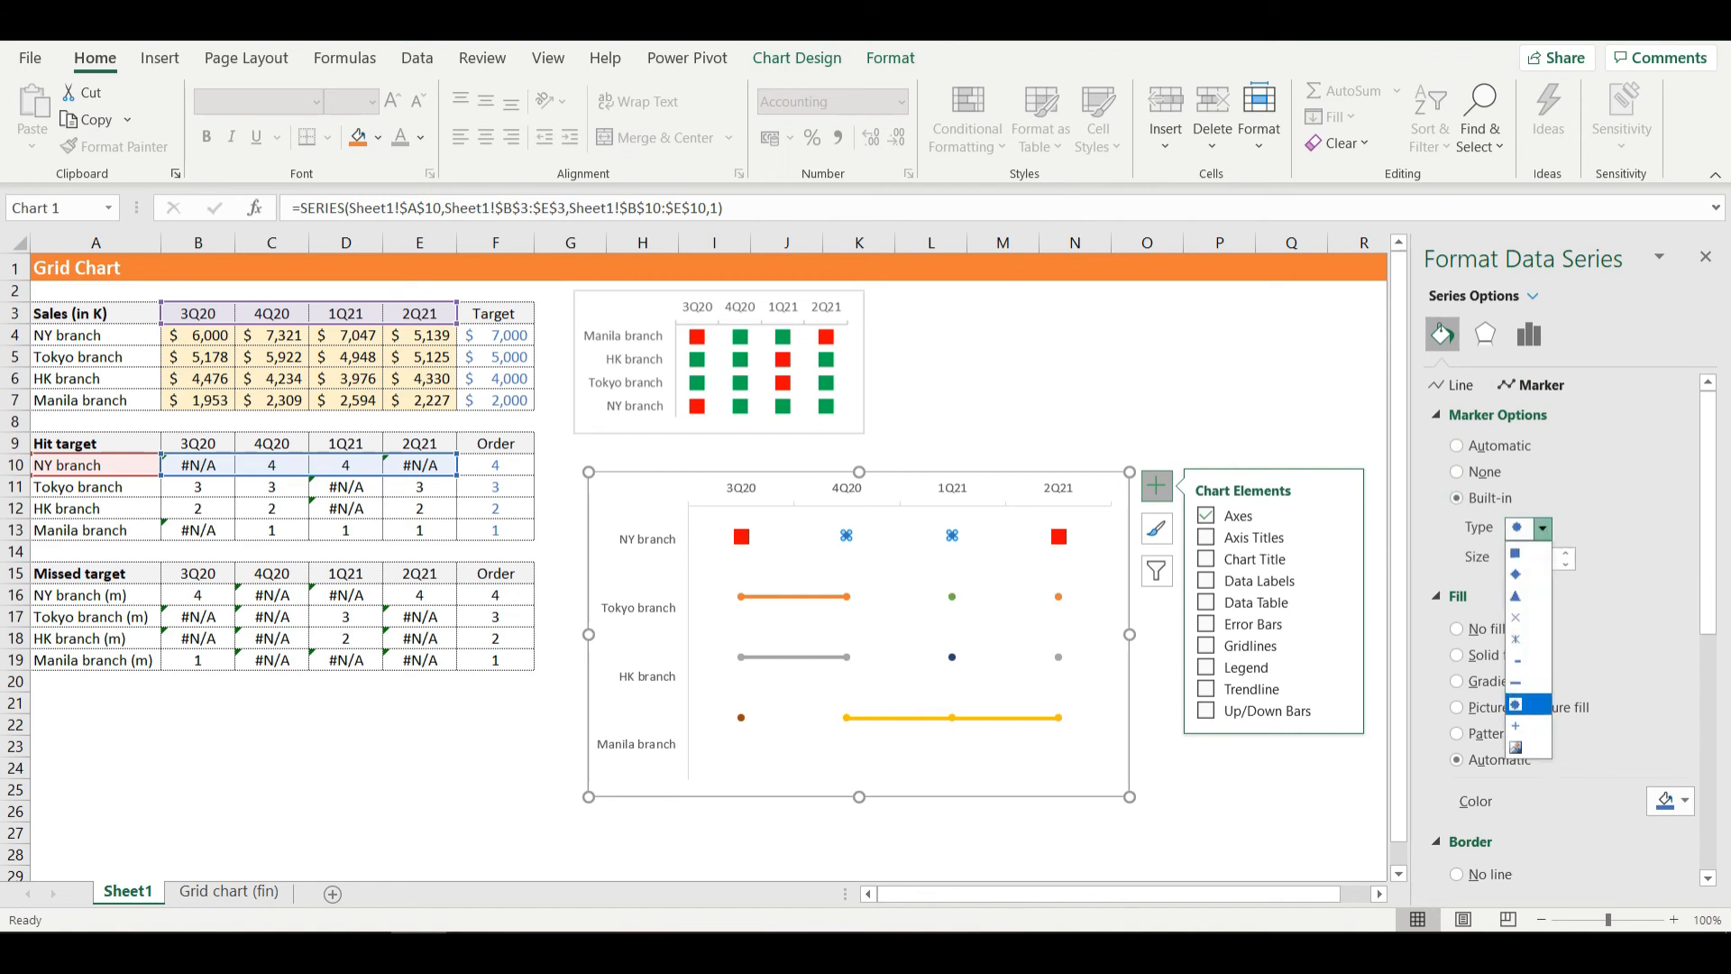
click(1516, 553)
double_click(1518, 558)
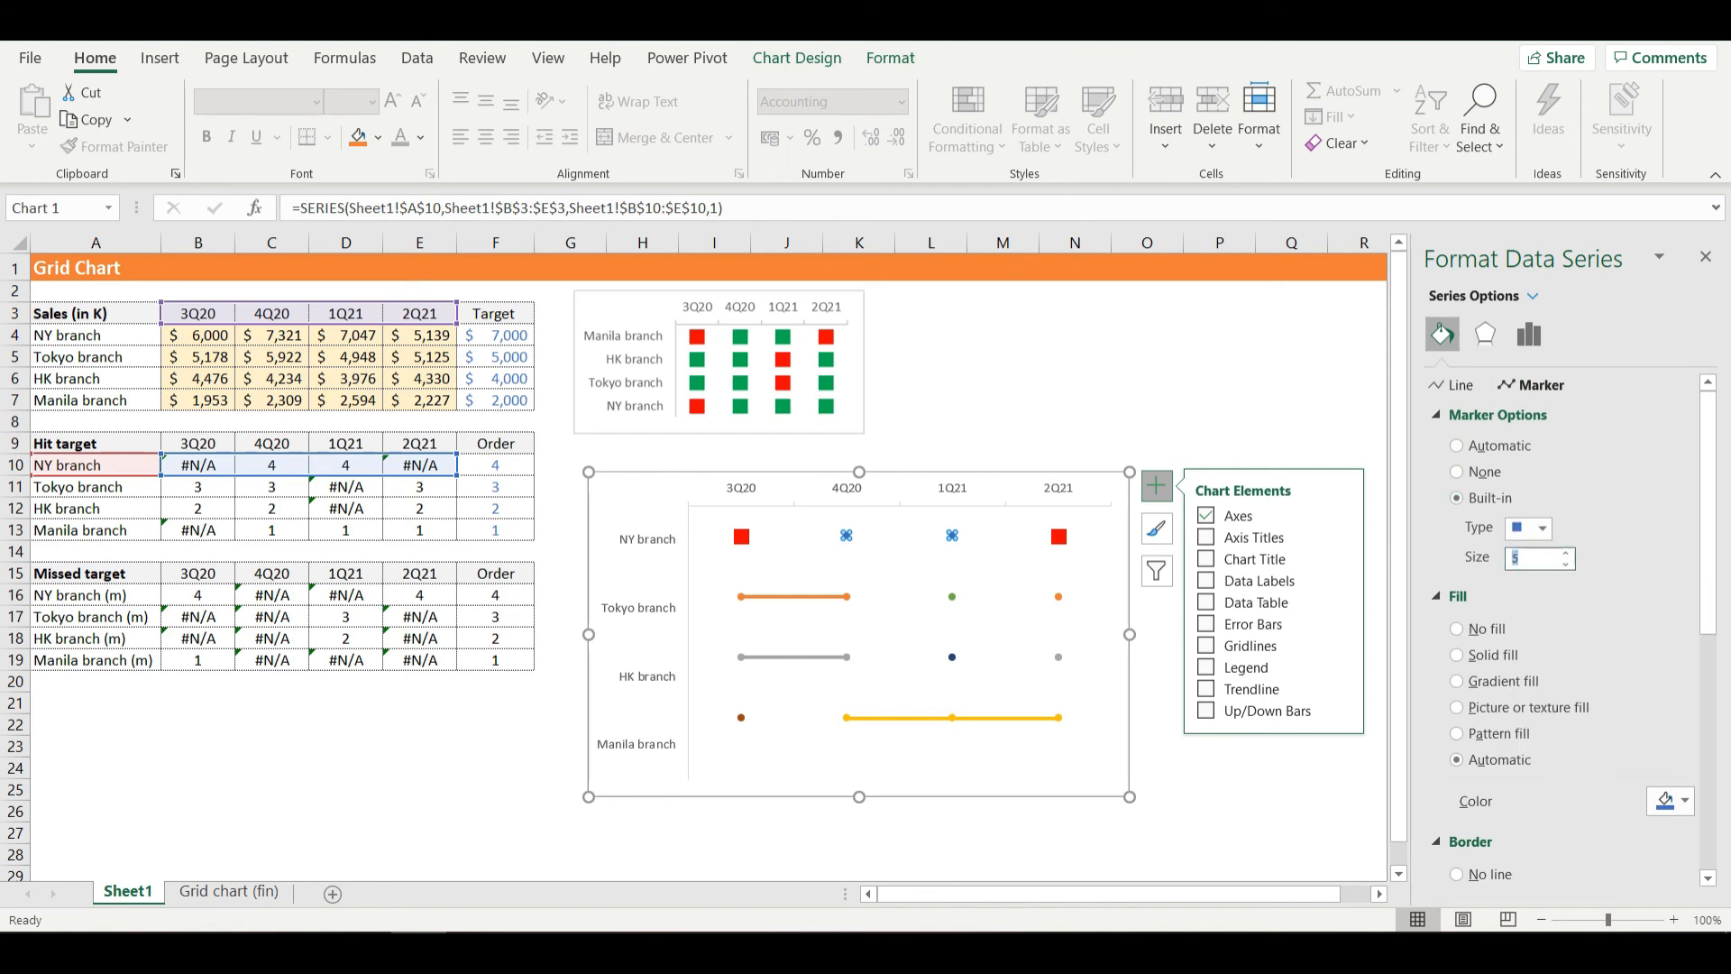
text(10)
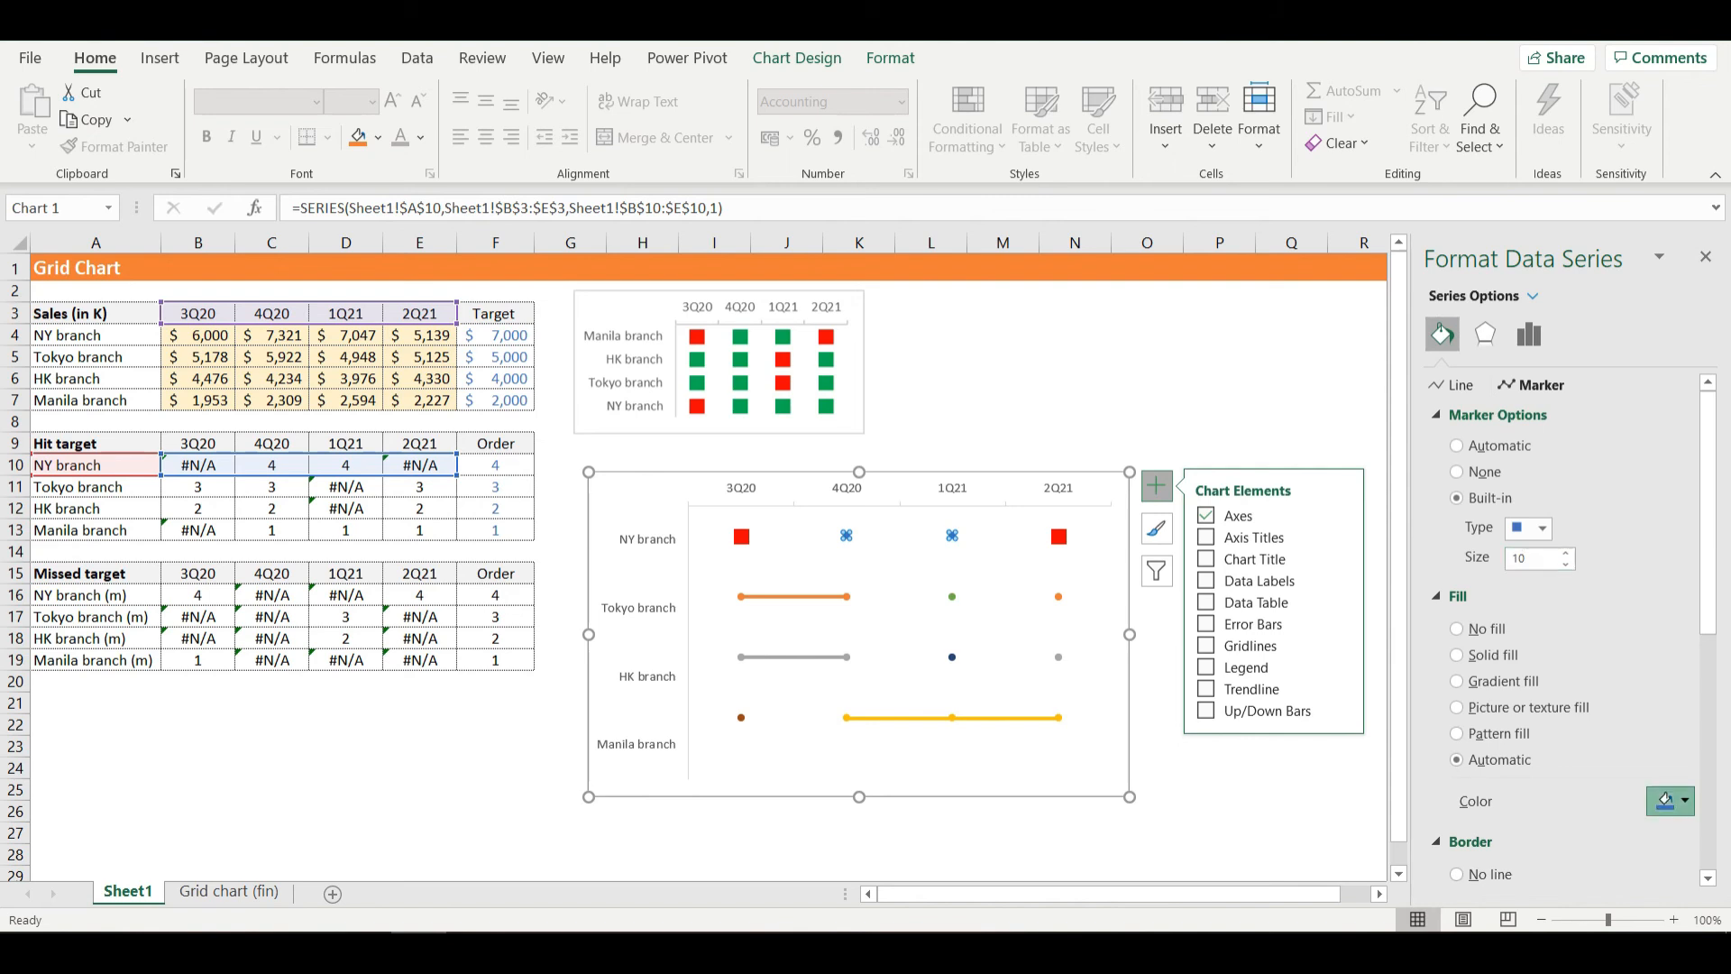
- Fill the NY branch hit-target series' markers with standard green and remove their border line
click(1670, 800)
click(1669, 801)
click(1670, 801)
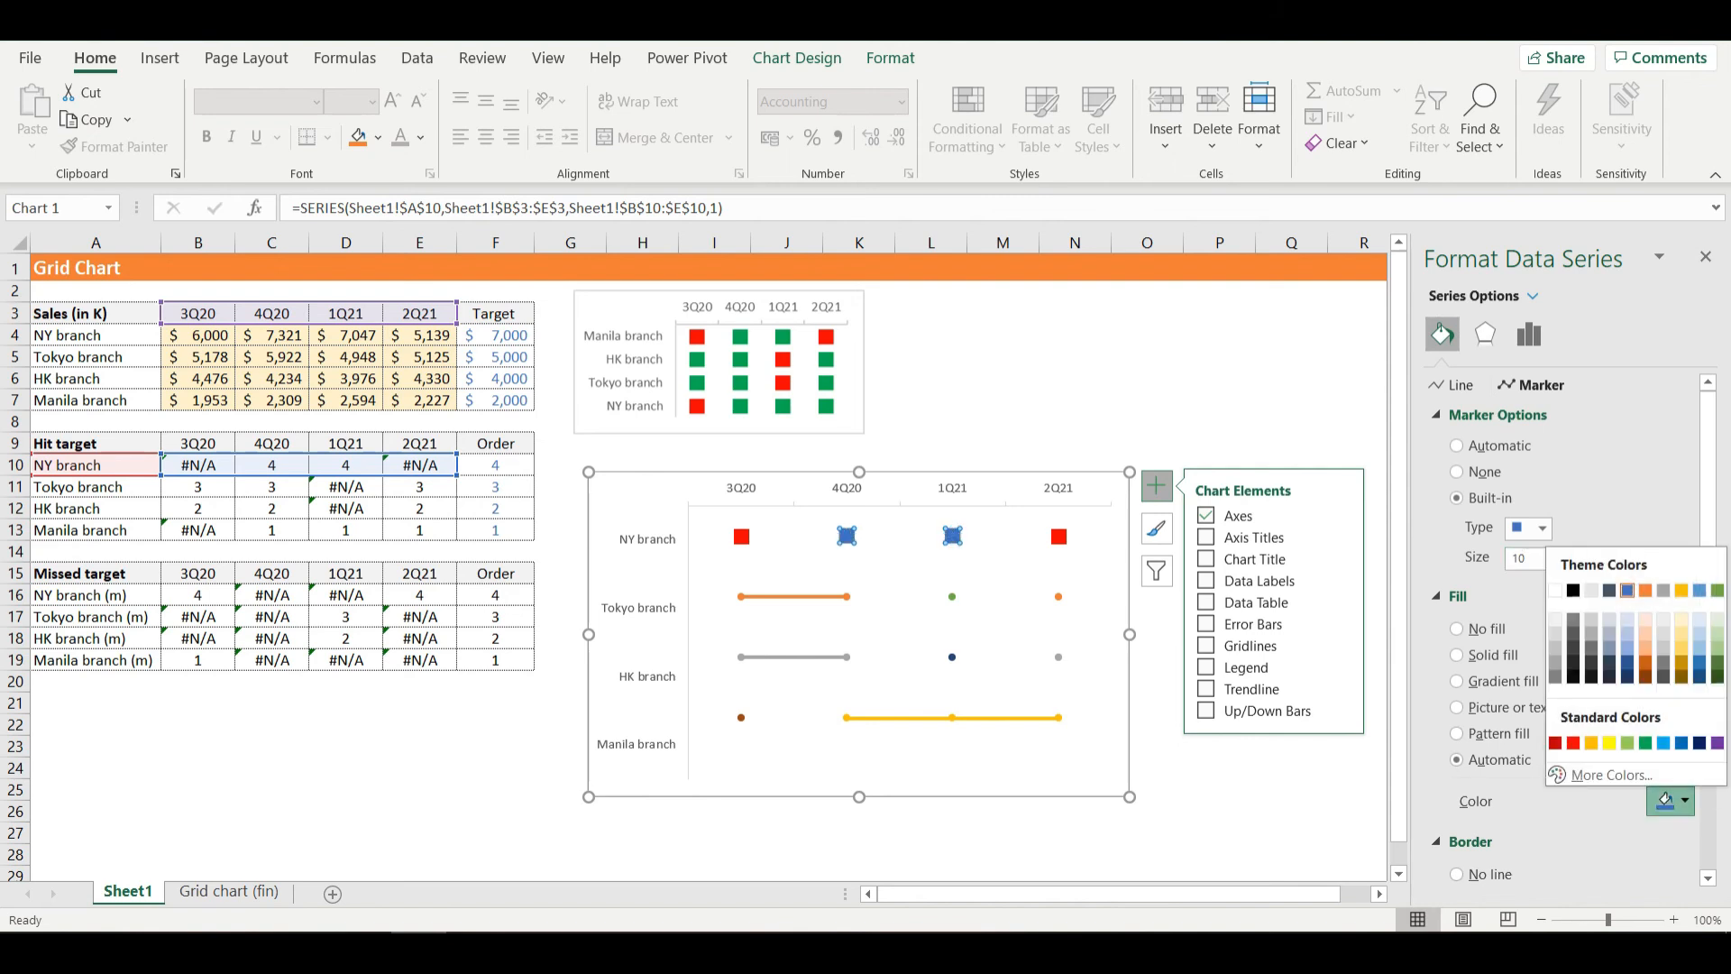
click(1645, 742)
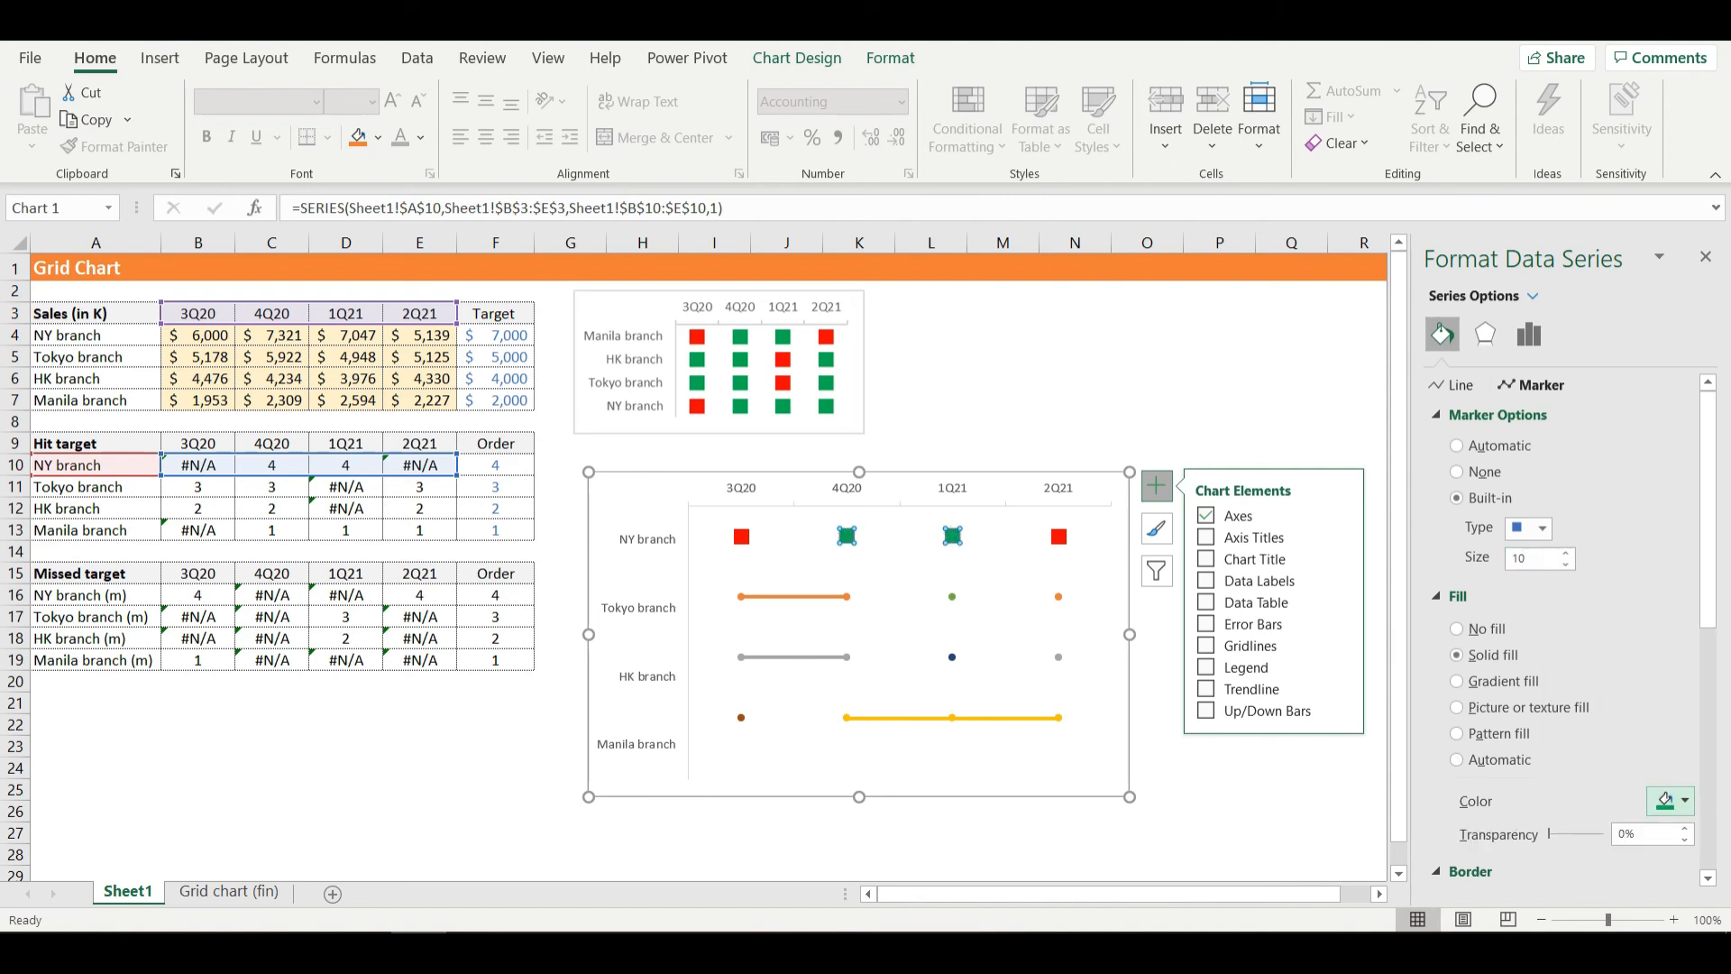
scroll(1564, 631, down, 3)
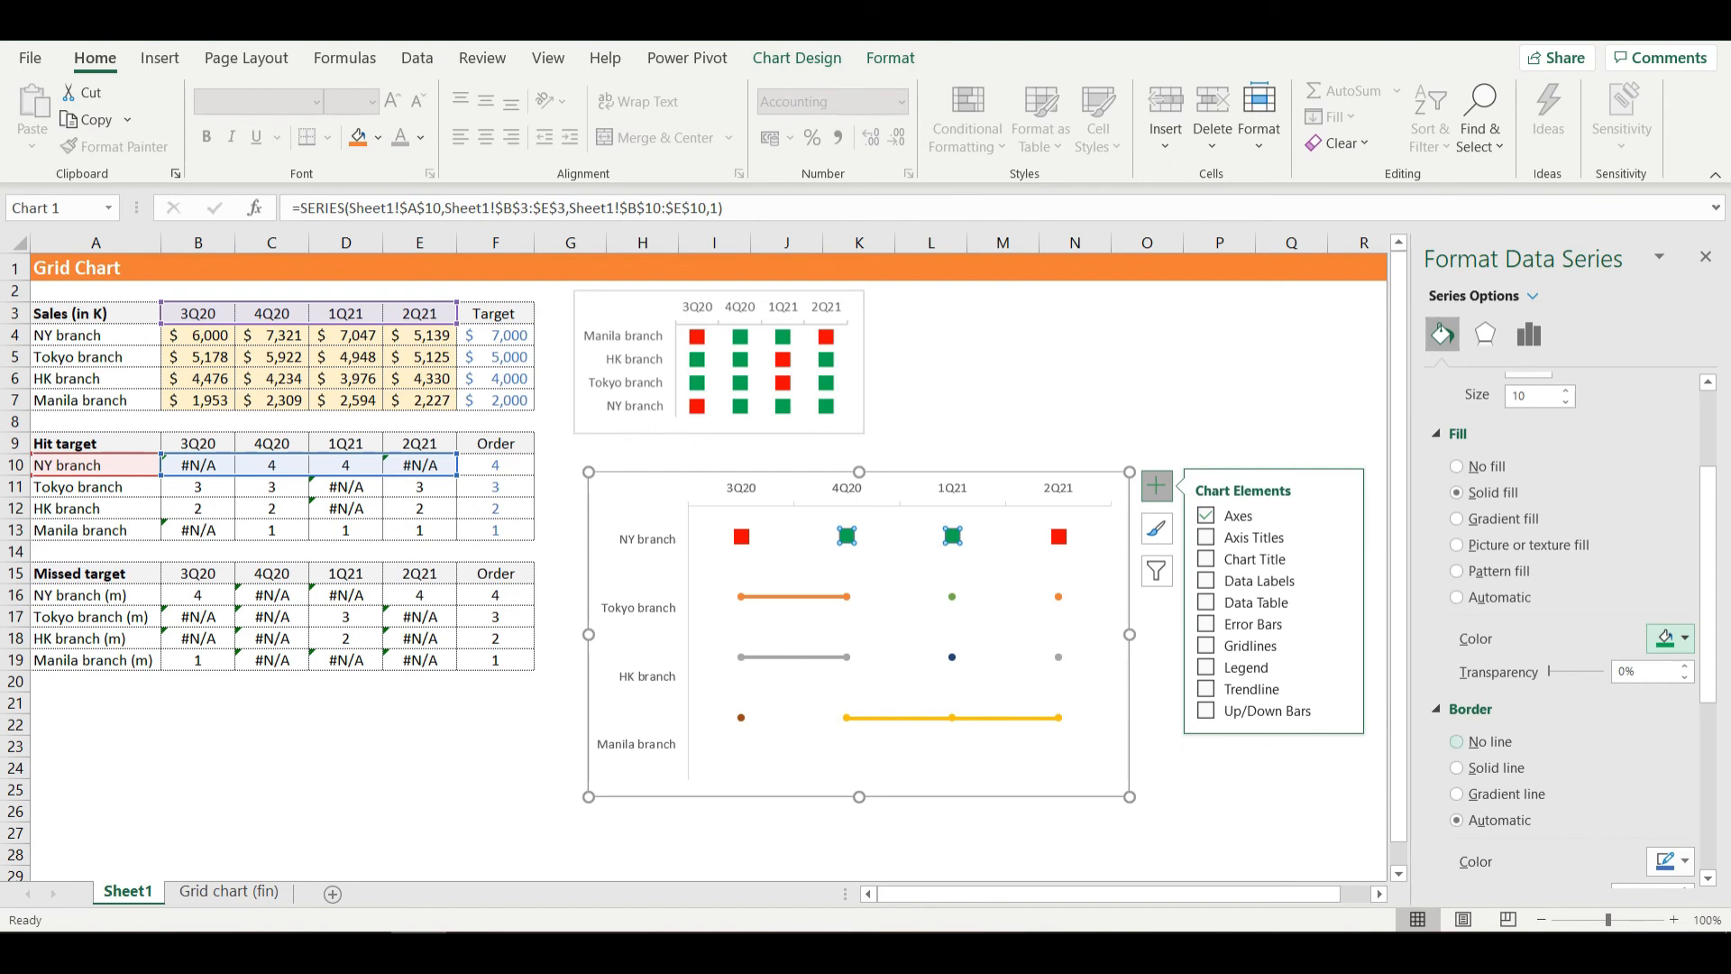
click(1457, 741)
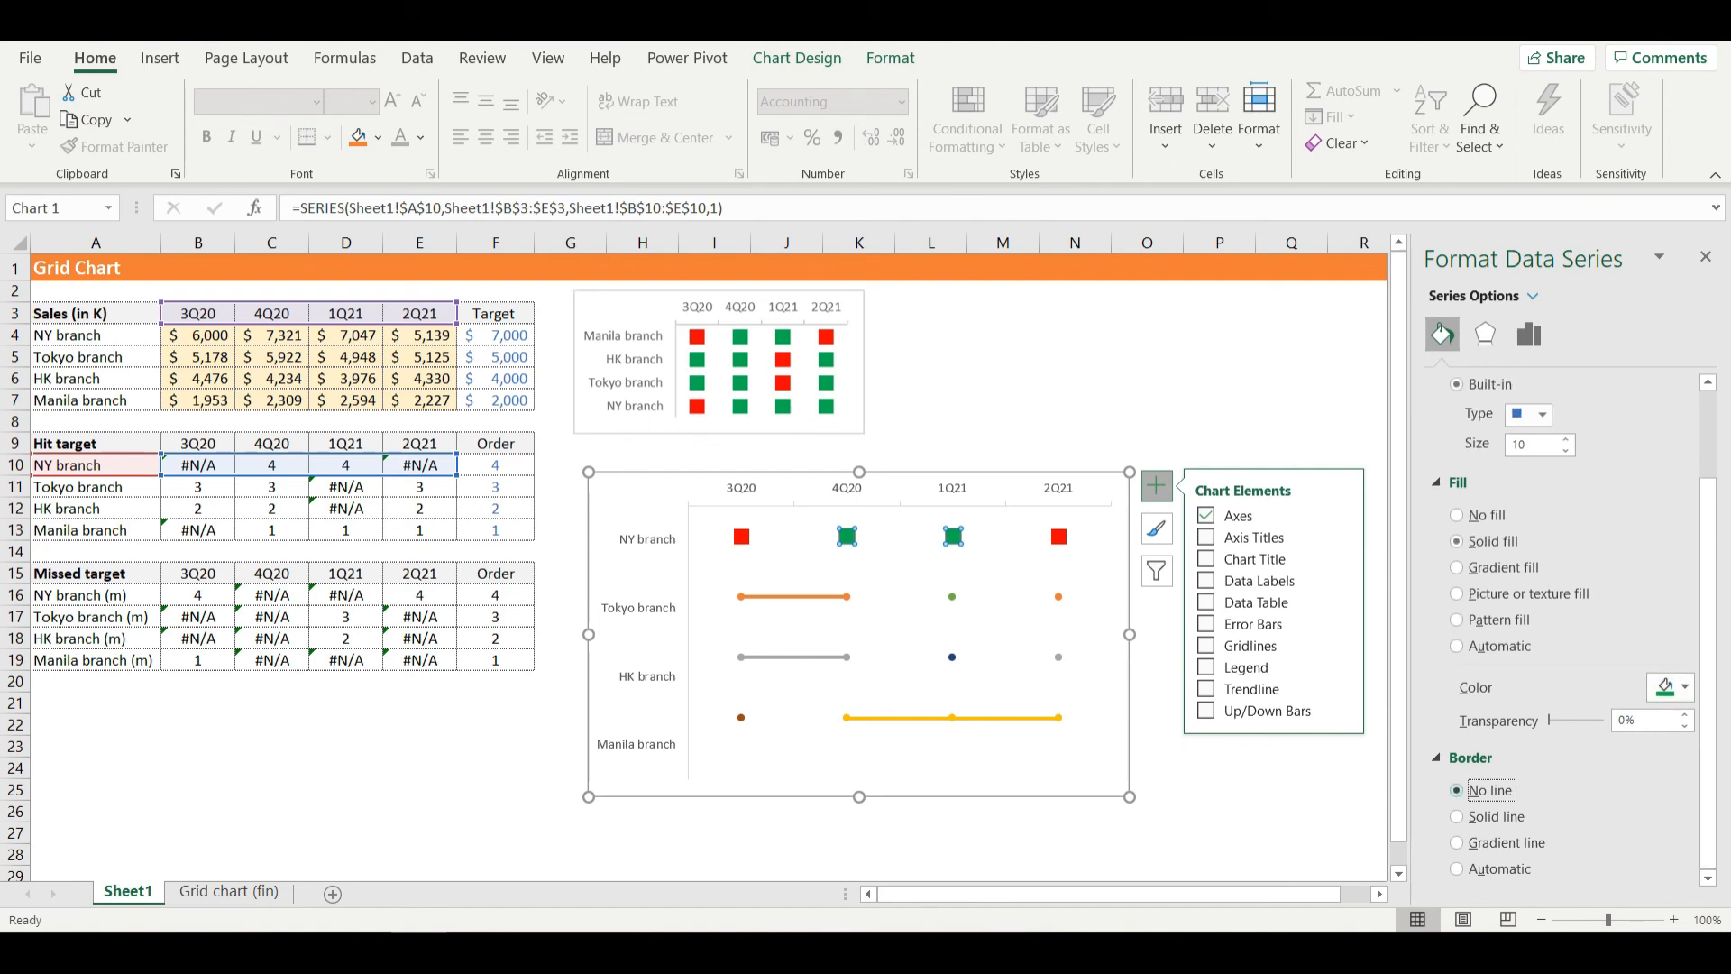
- Remove the connecting line from the Tokyo branch hit-target series
click(847, 596)
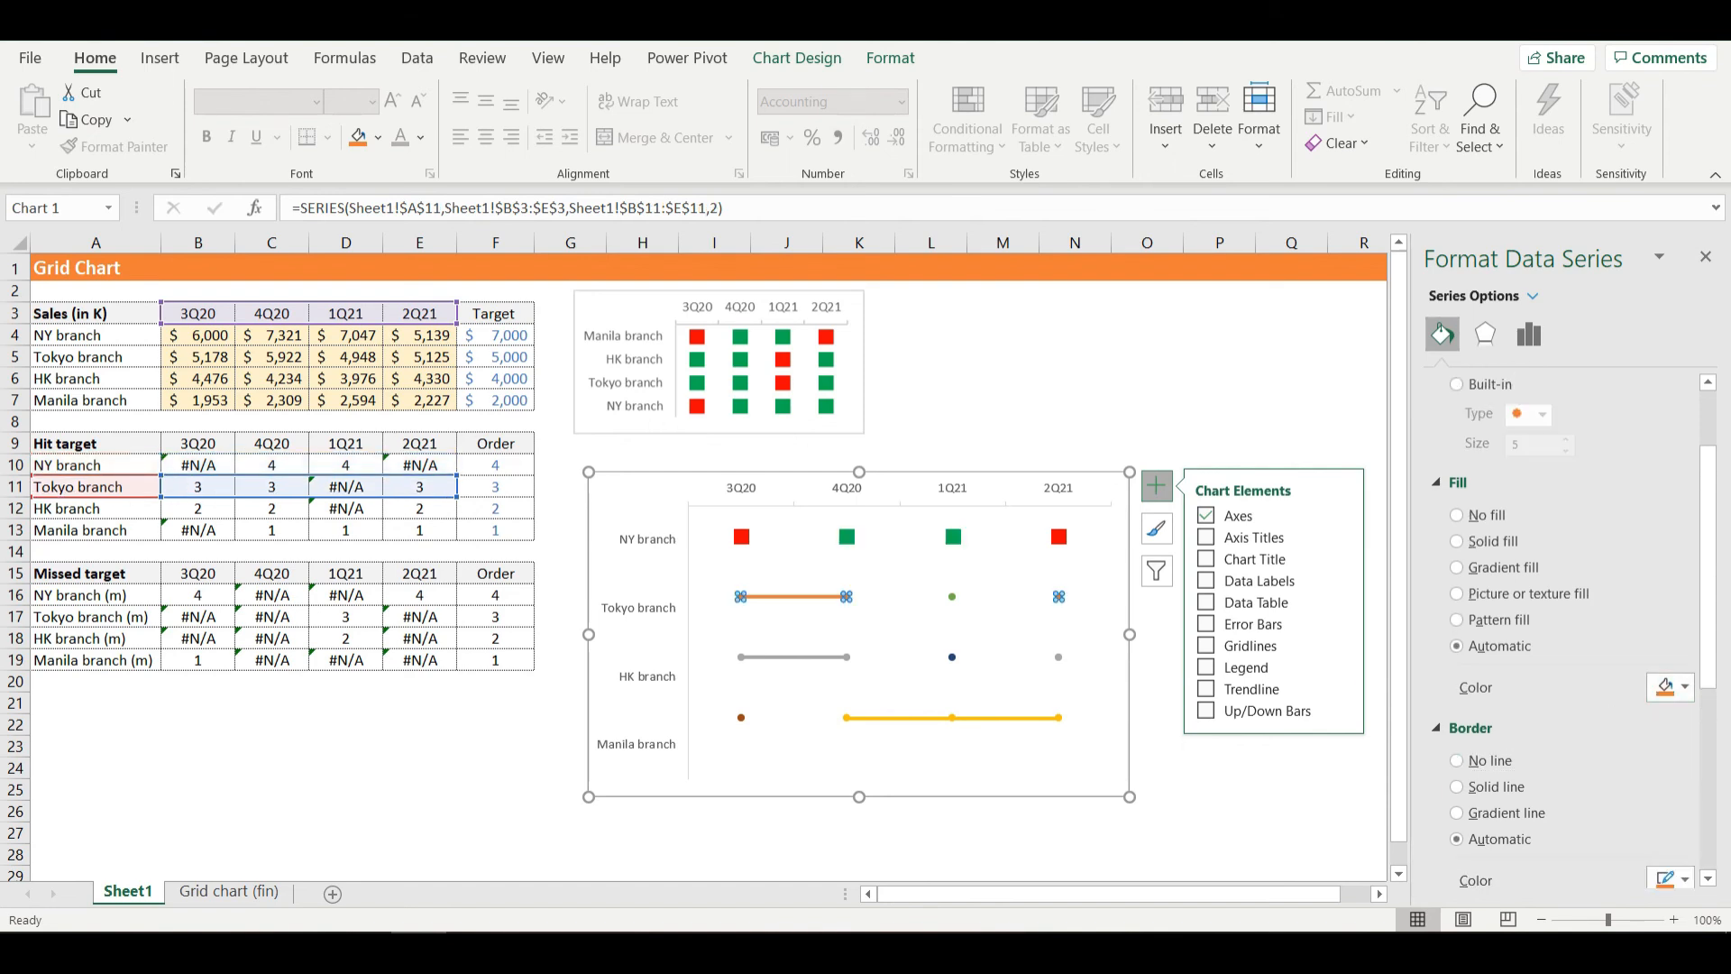
scroll(1569, 633, up, 3)
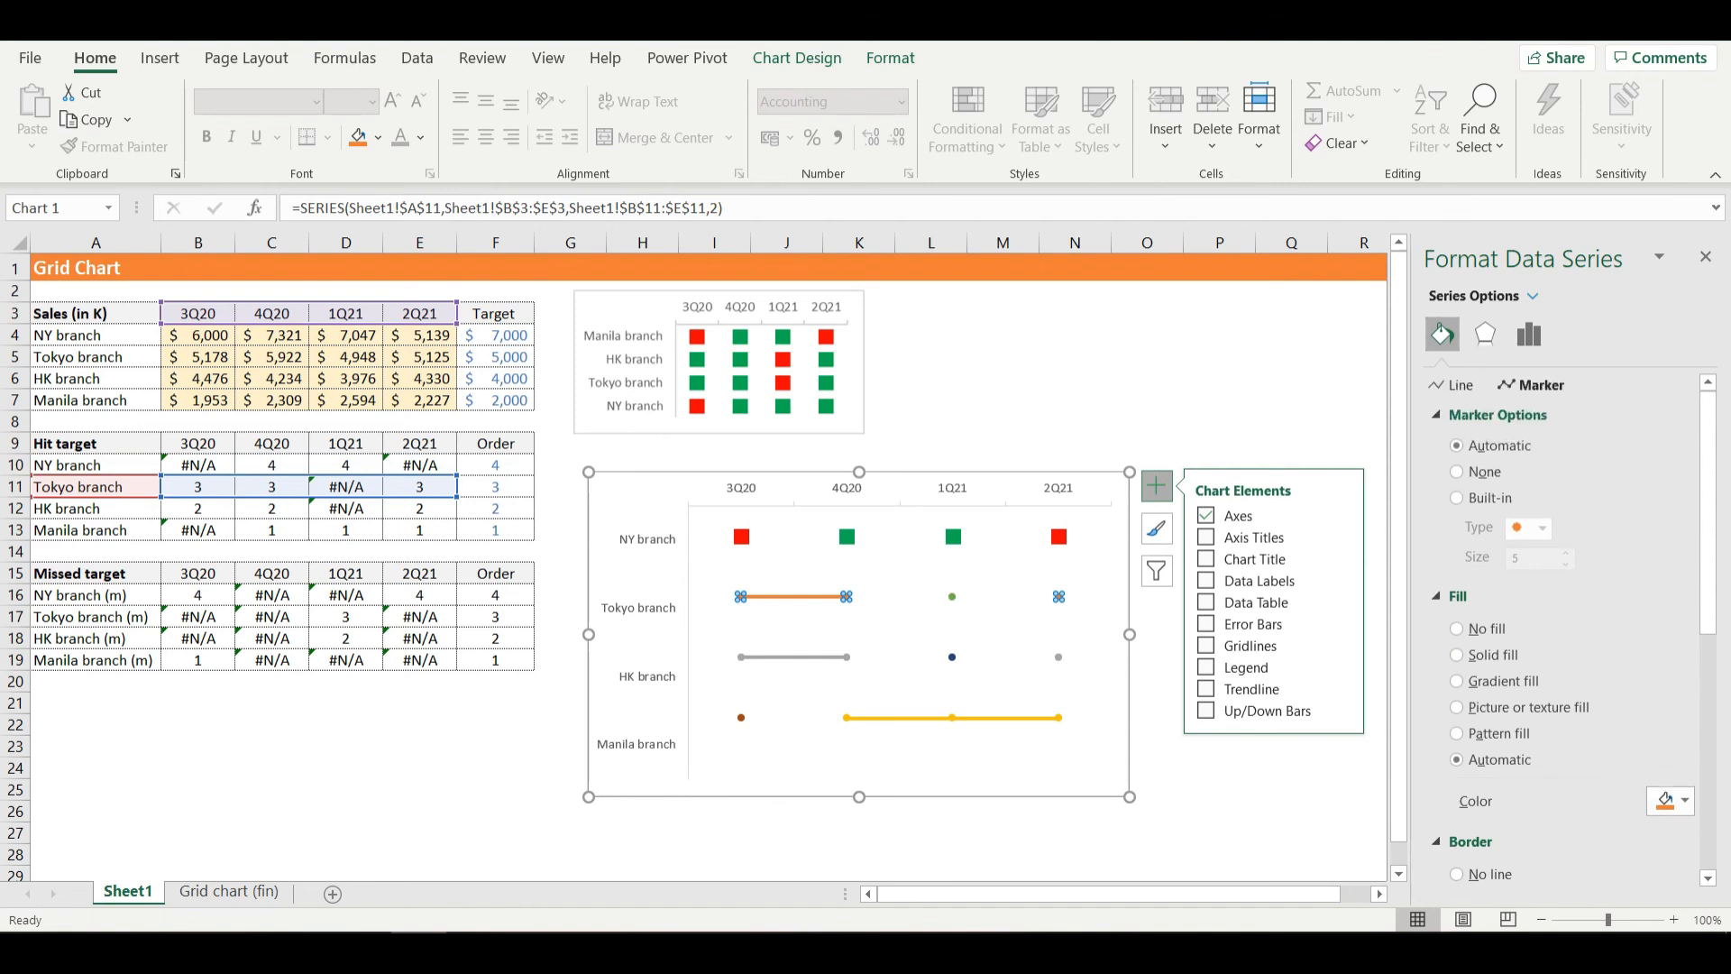
click(1453, 385)
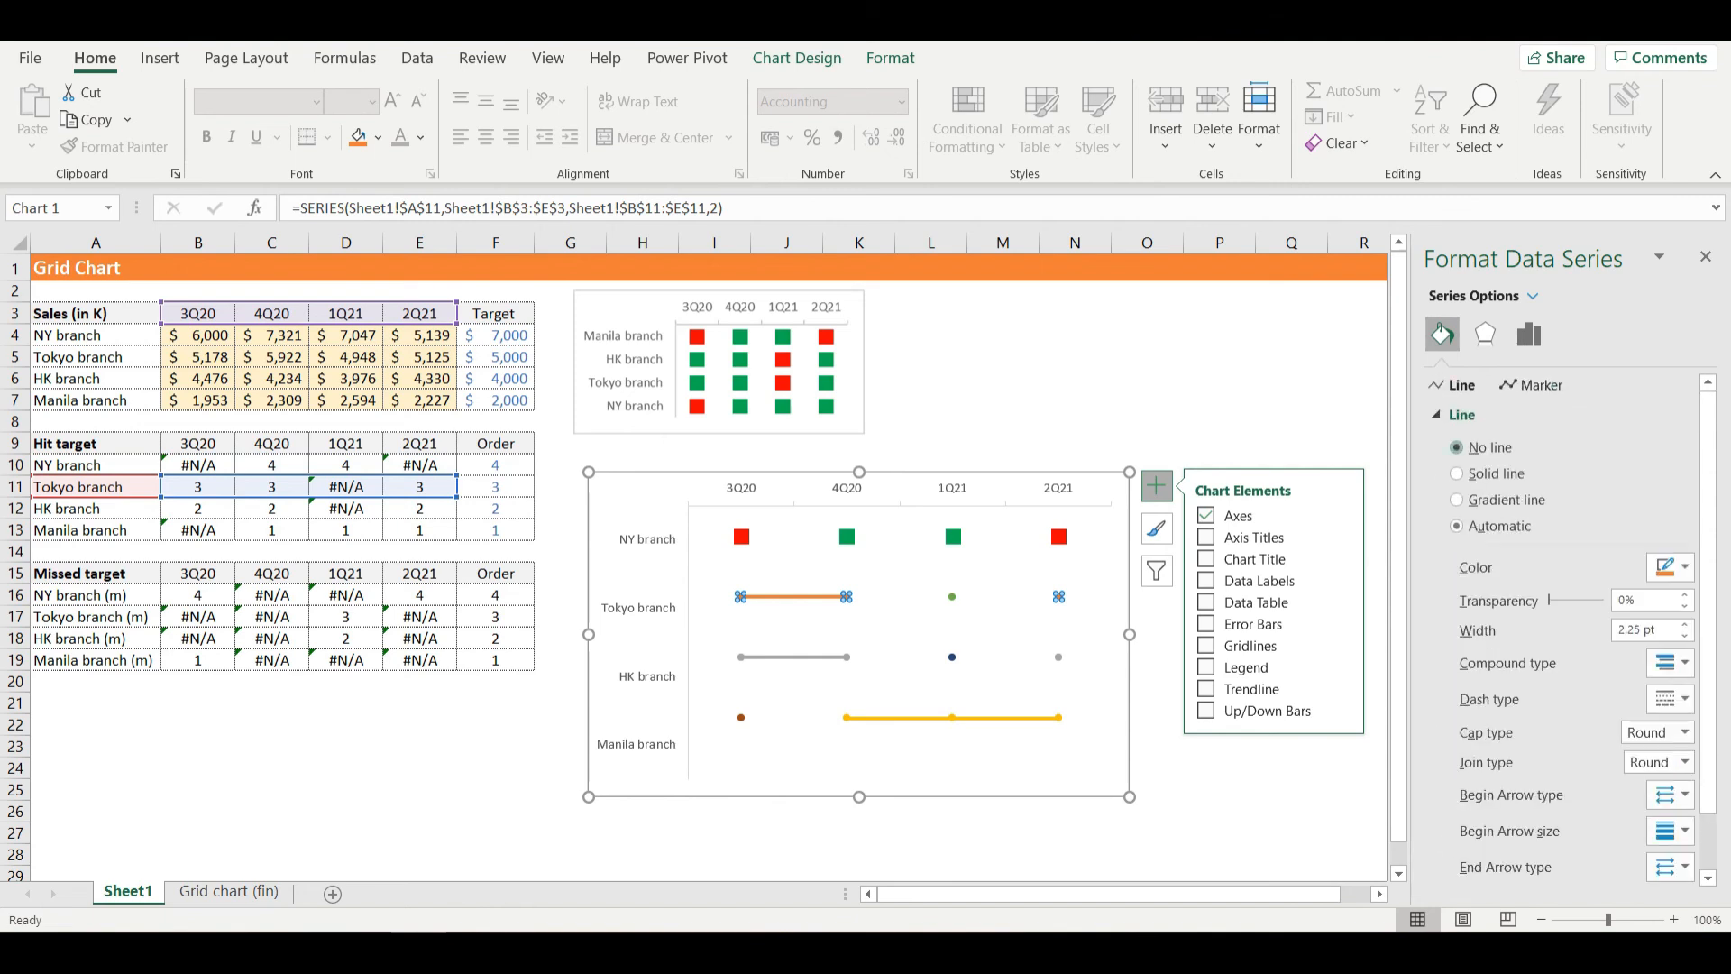
click(1458, 447)
- Set the Tokyo branch hit-target series' markers to built-in squares of size 10
click(1533, 385)
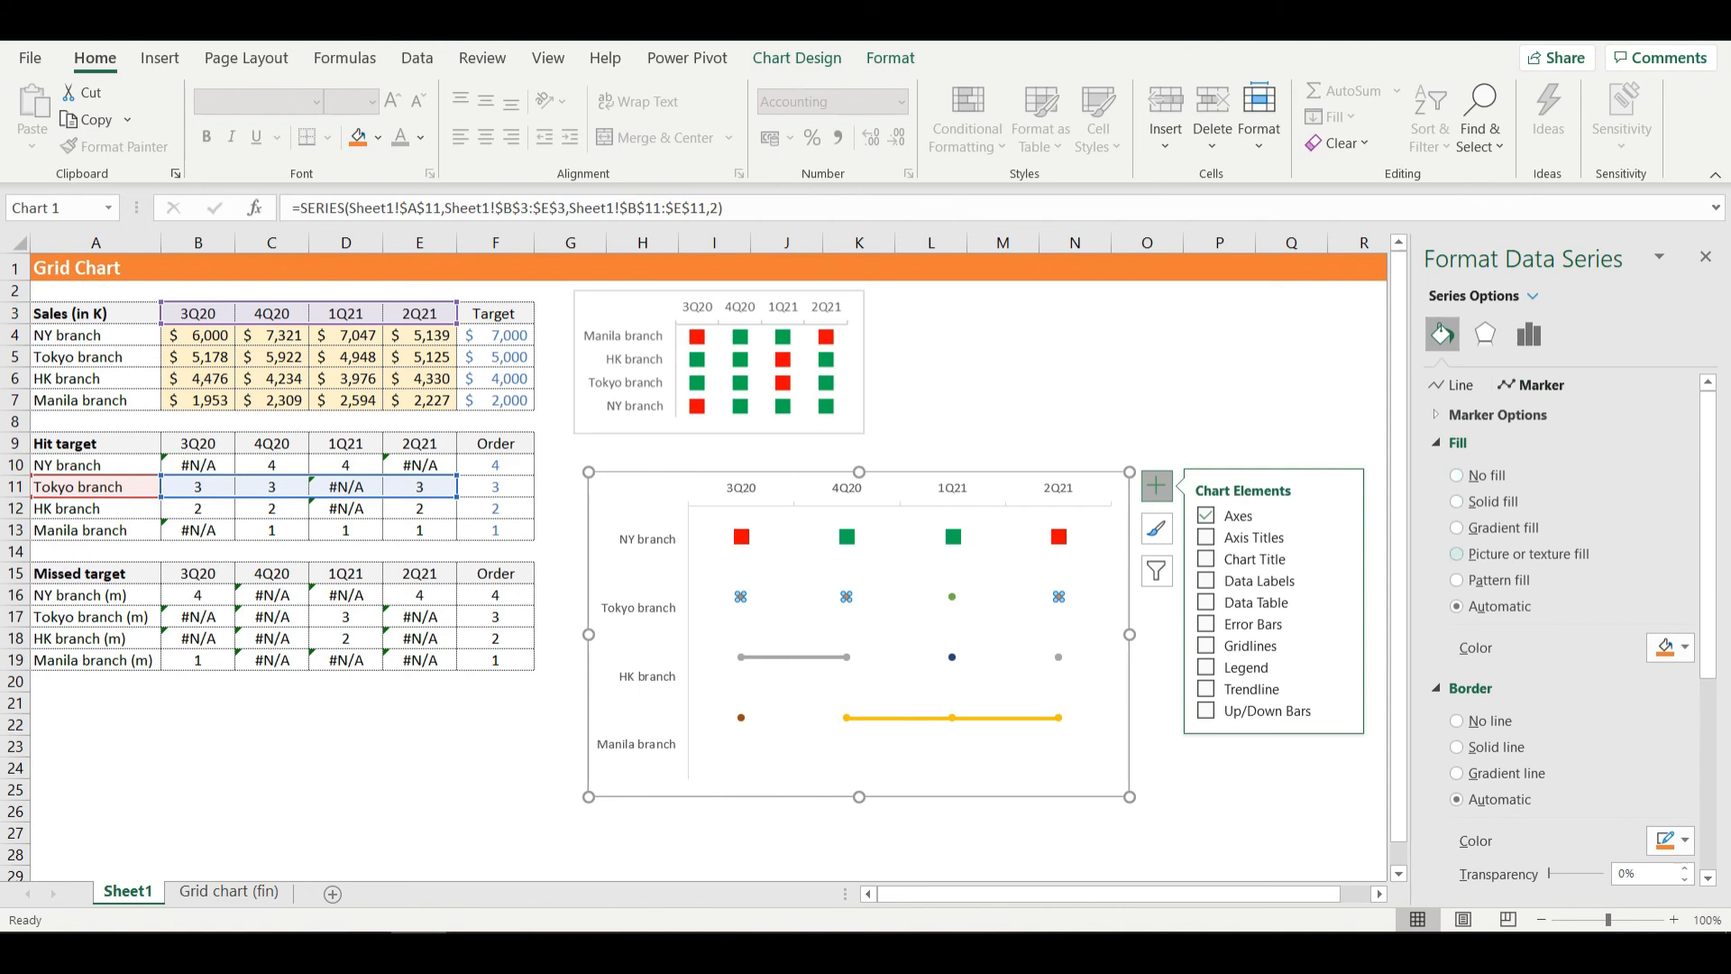
click(1496, 415)
click(1456, 497)
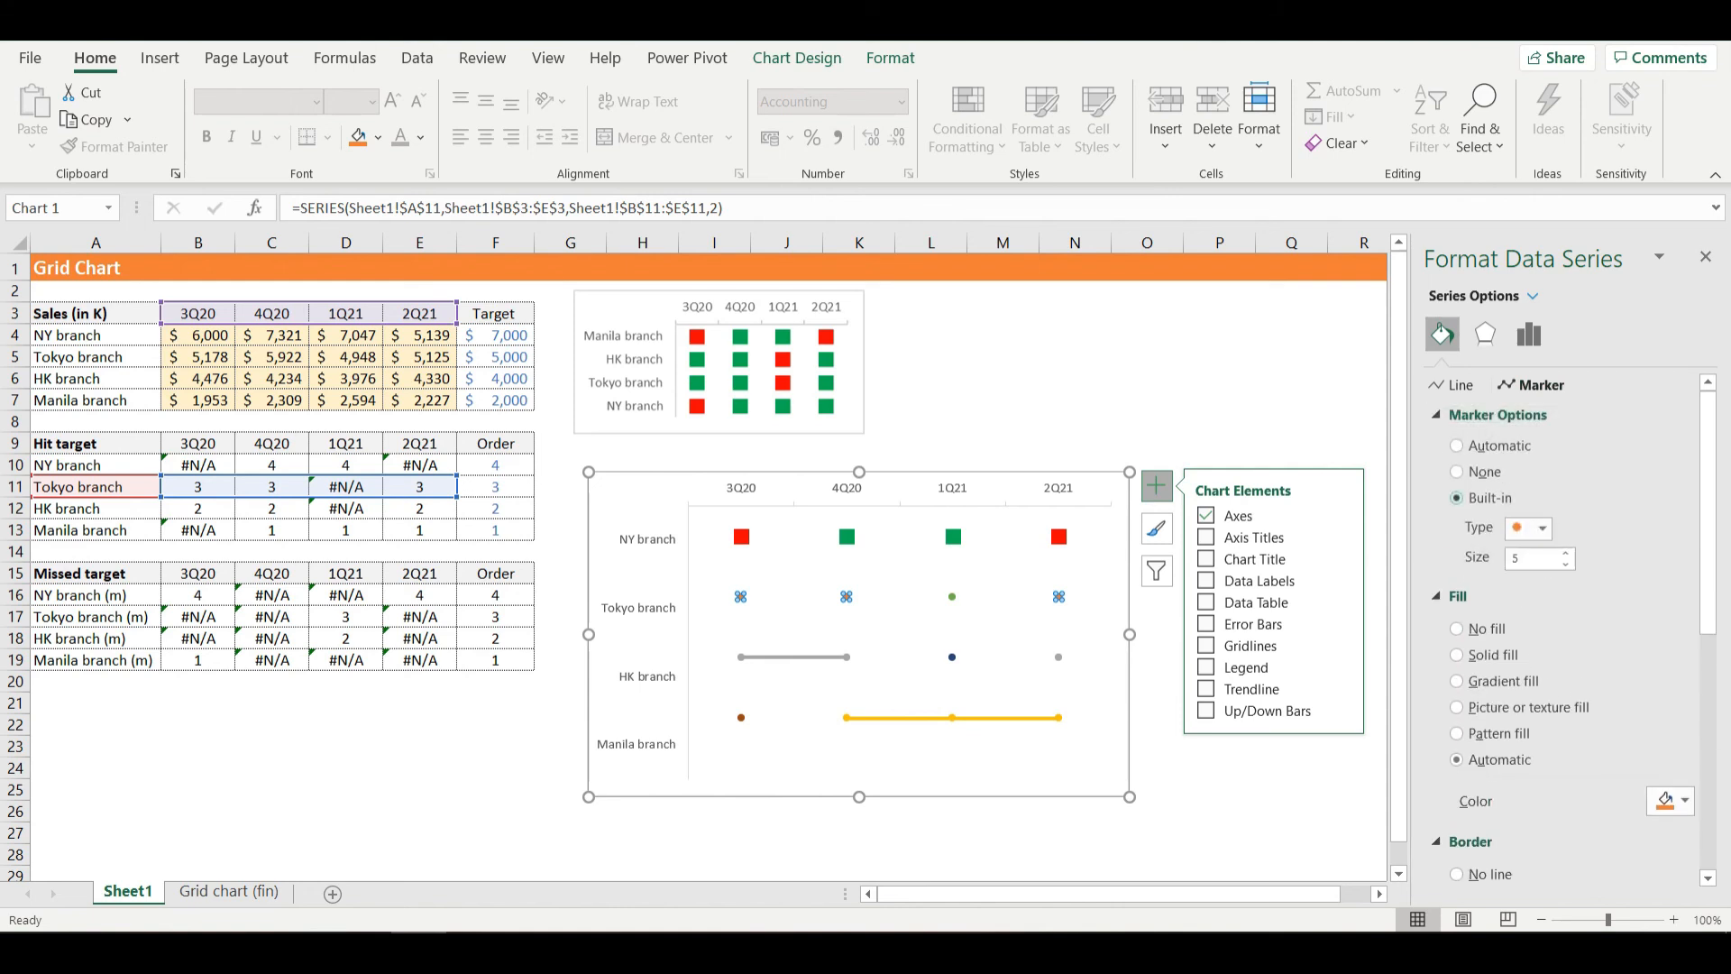
click(1530, 528)
click(1524, 551)
double_click(1516, 558)
text(10)
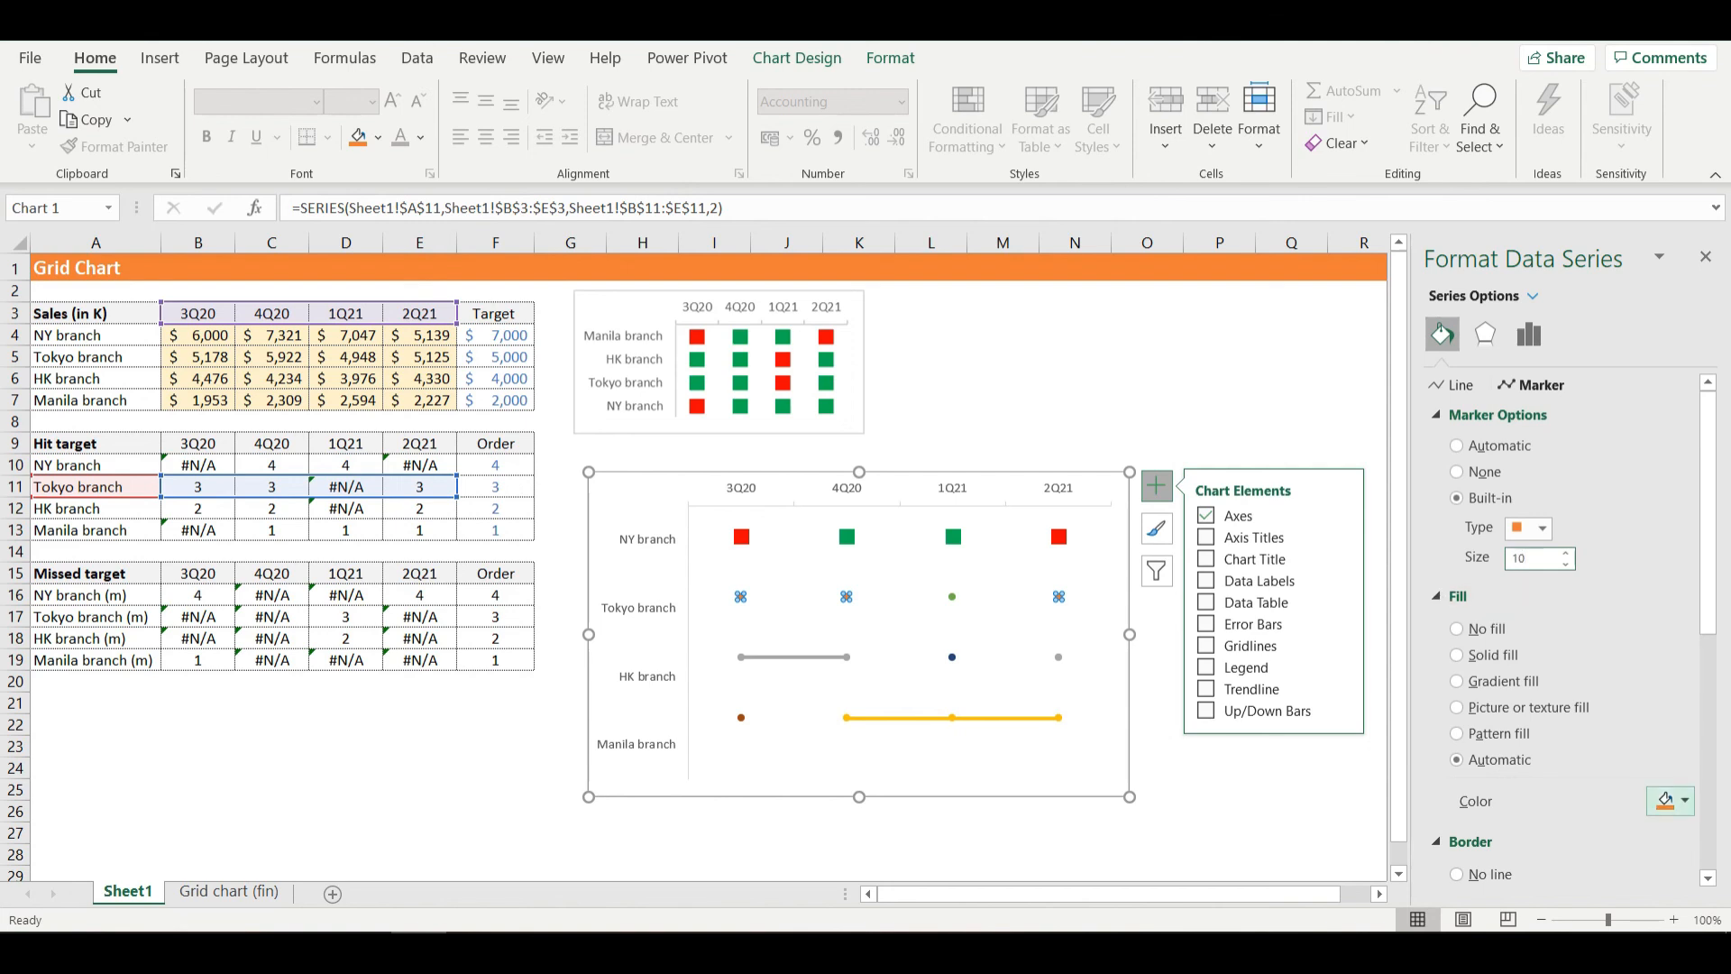
- Fill the Tokyo branch hit-target series' markers with standard green and remove their border line
click(1684, 800)
click(1644, 744)
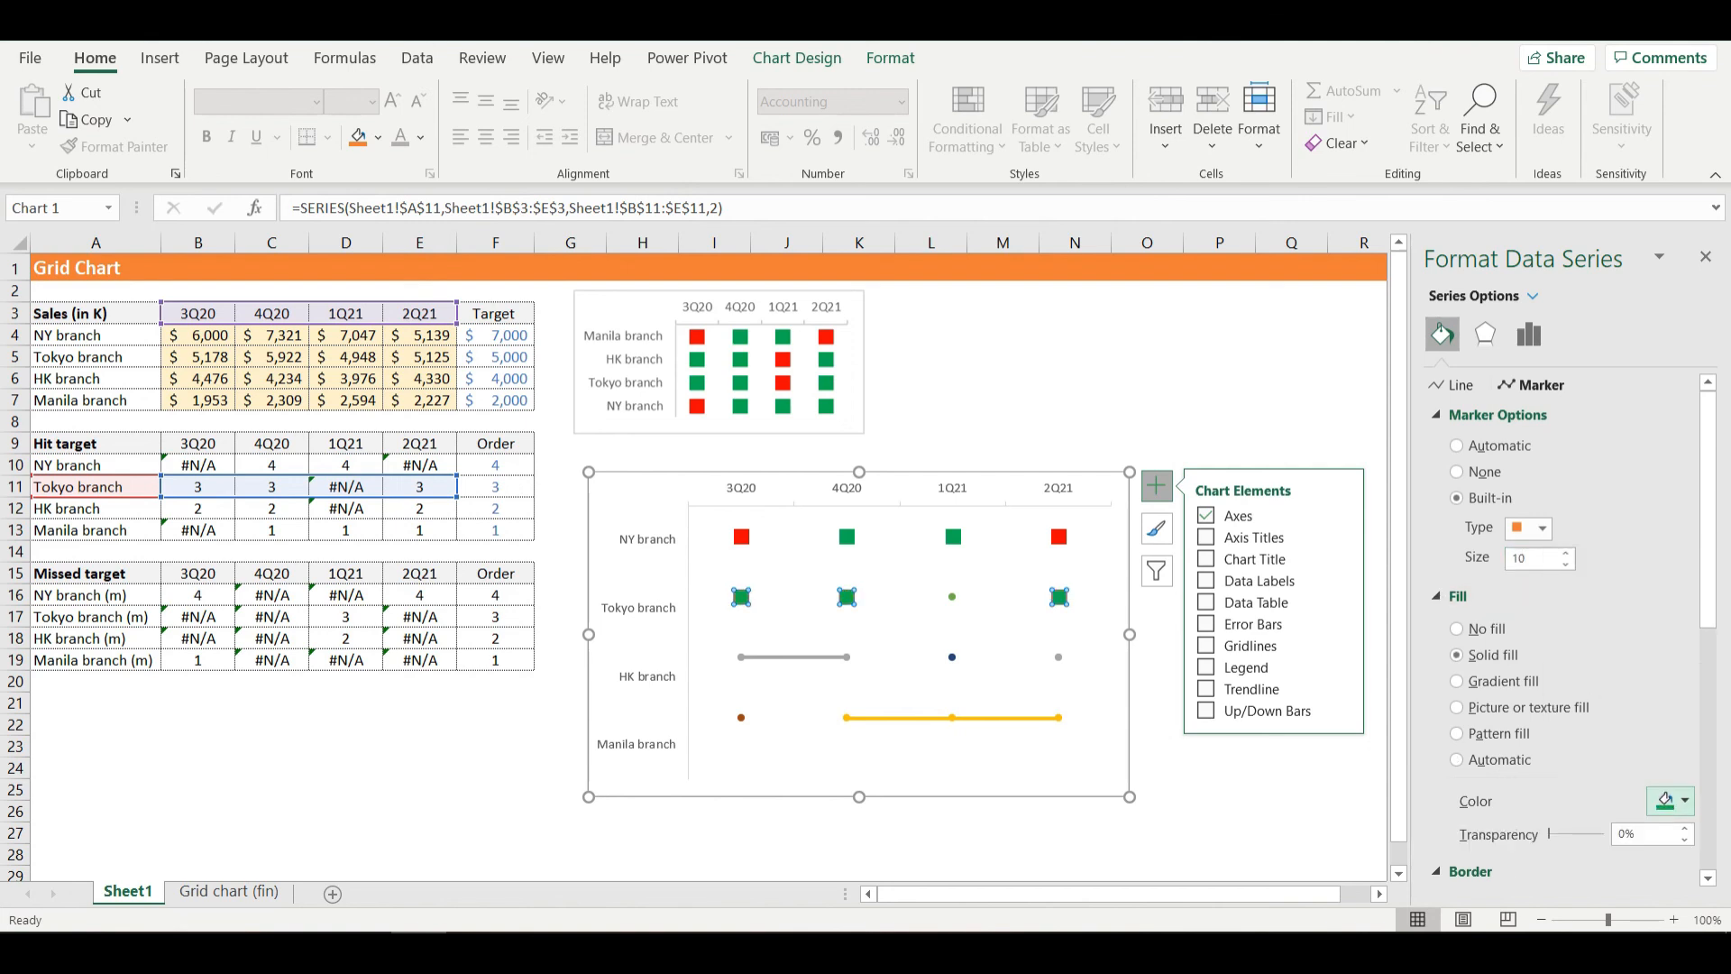
scroll(1564, 631, down, 3)
click(1478, 789)
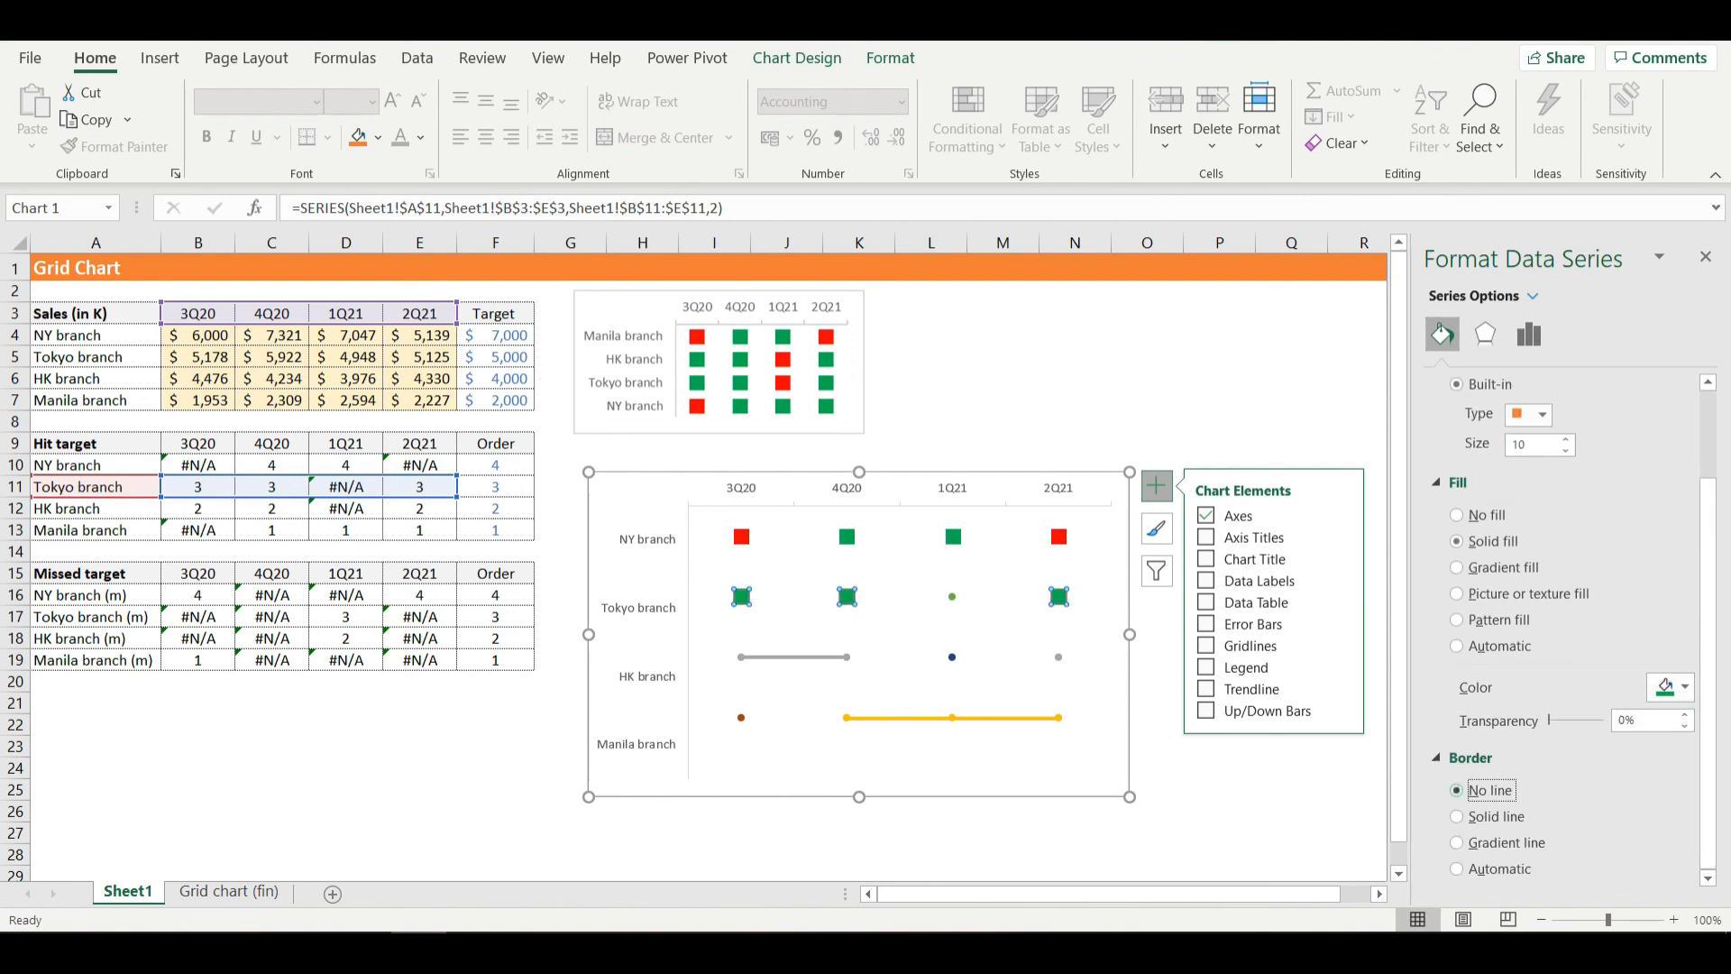
- Remove the Tokyo branch missed-target series' connecting line and set its markers to built-in squares of size 10
click(952, 597)
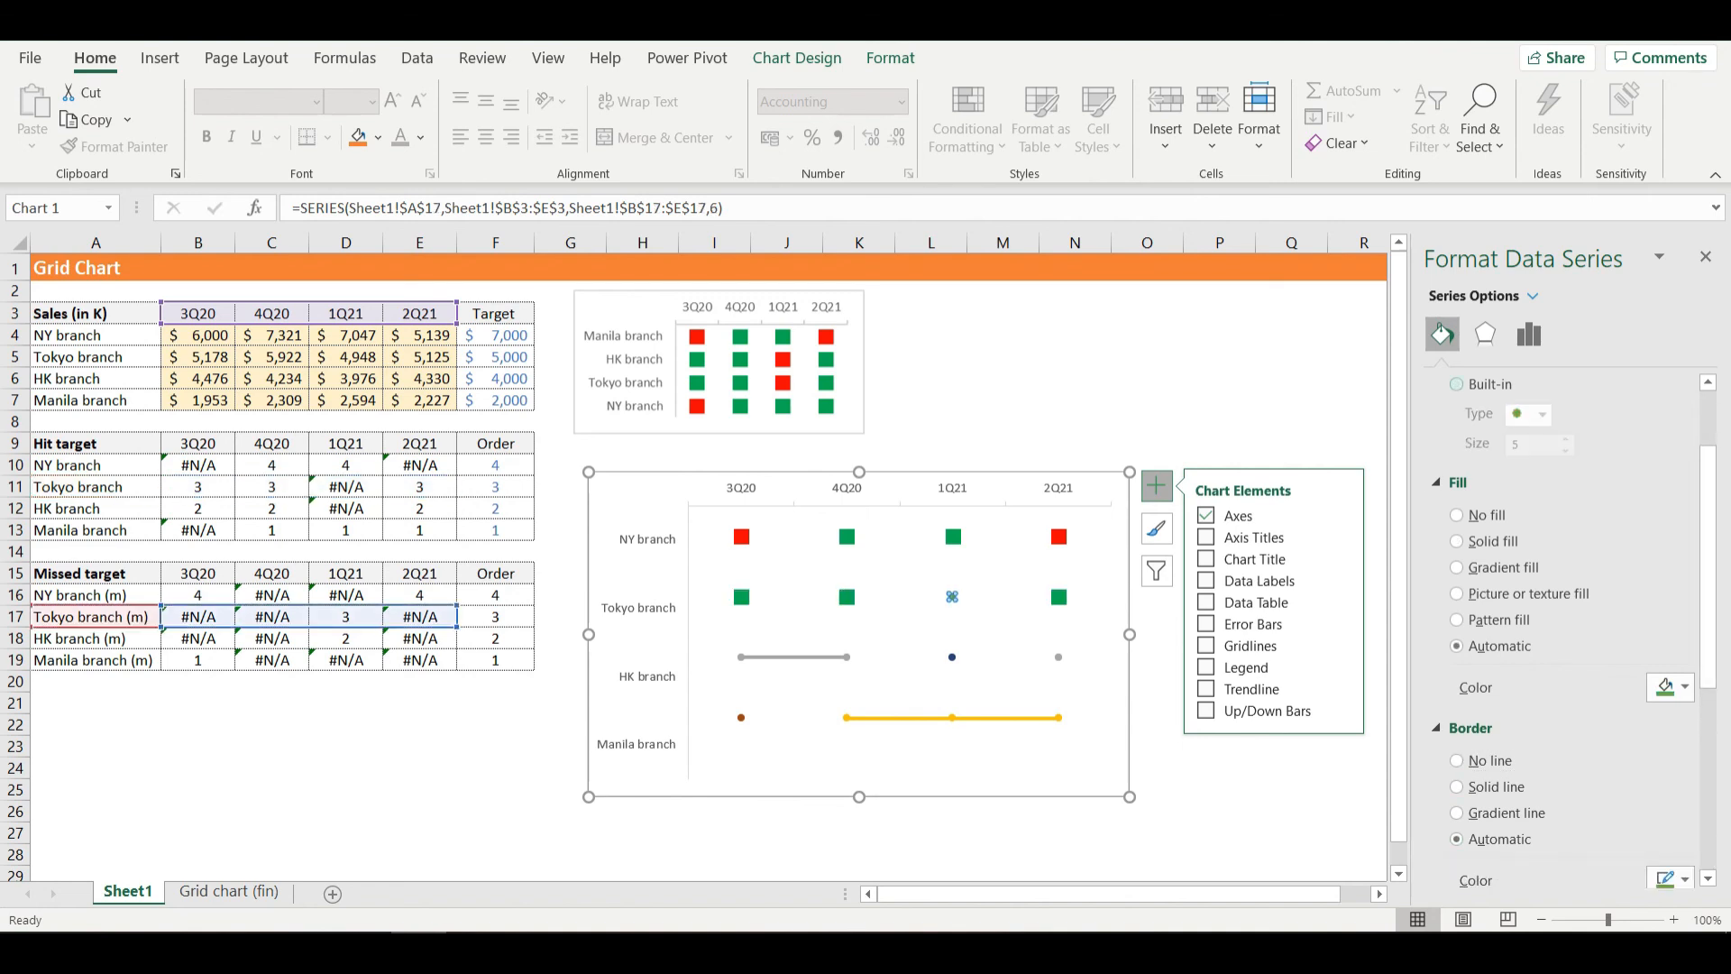
scroll(1550, 541, up, 3)
click(1461, 385)
click(1488, 447)
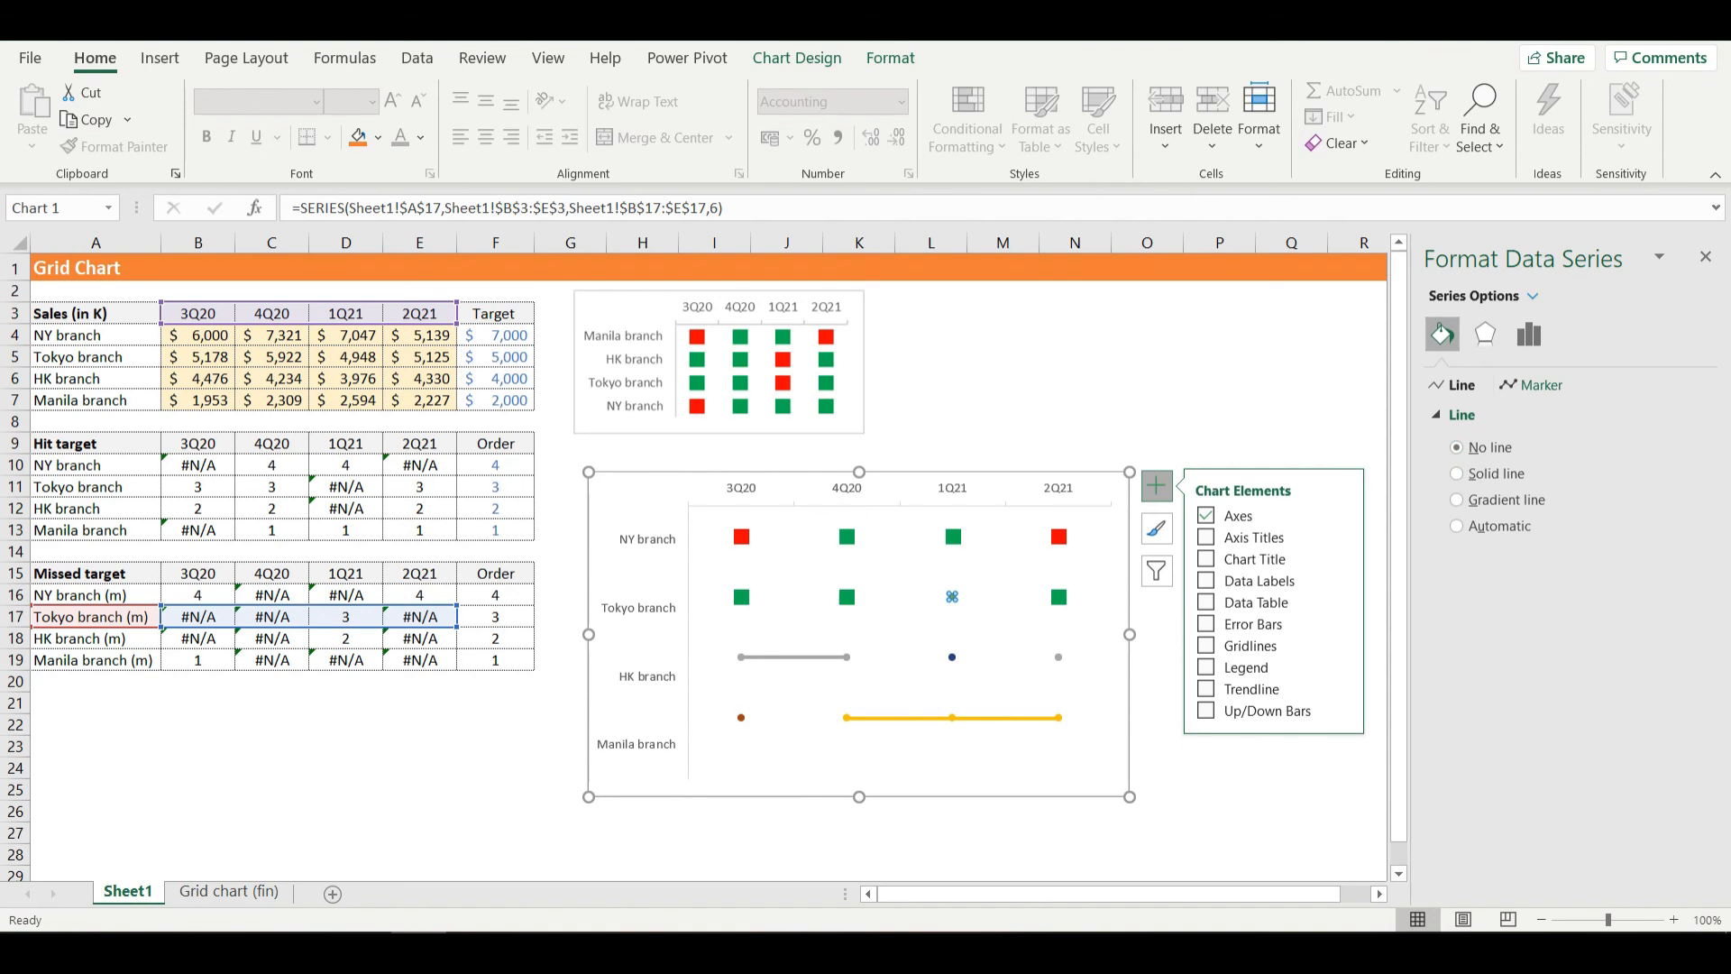
click(1533, 385)
click(1496, 415)
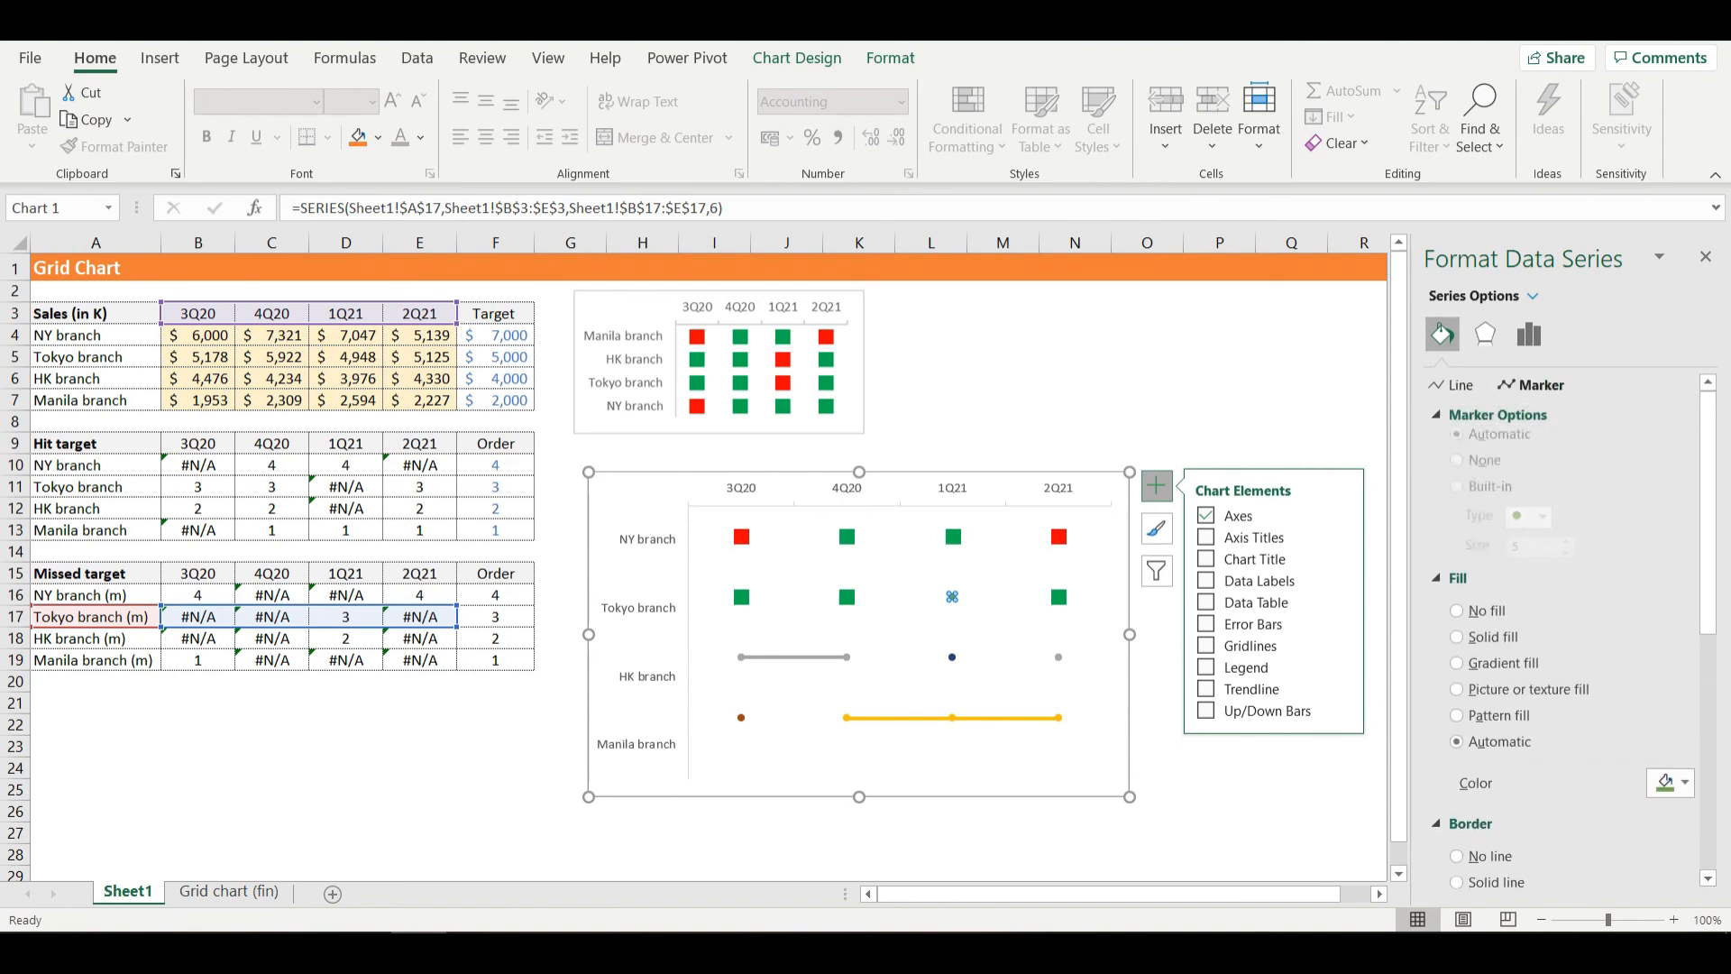
click(1543, 529)
click(1527, 554)
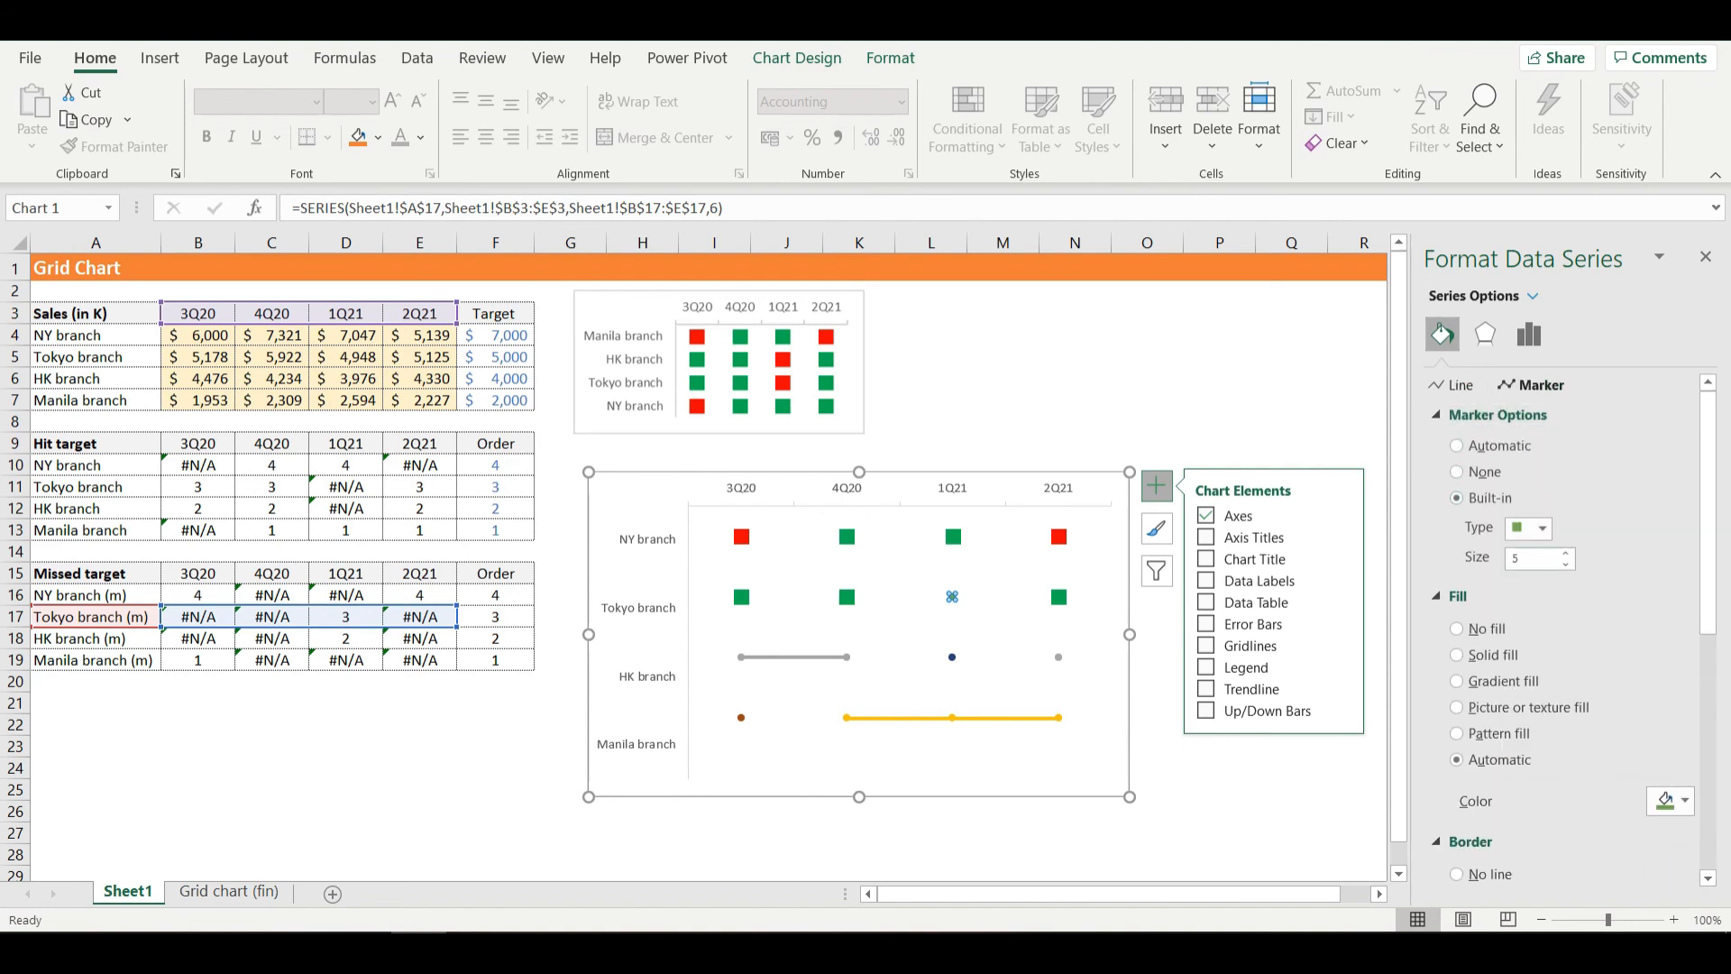
click(1527, 558)
text(10)
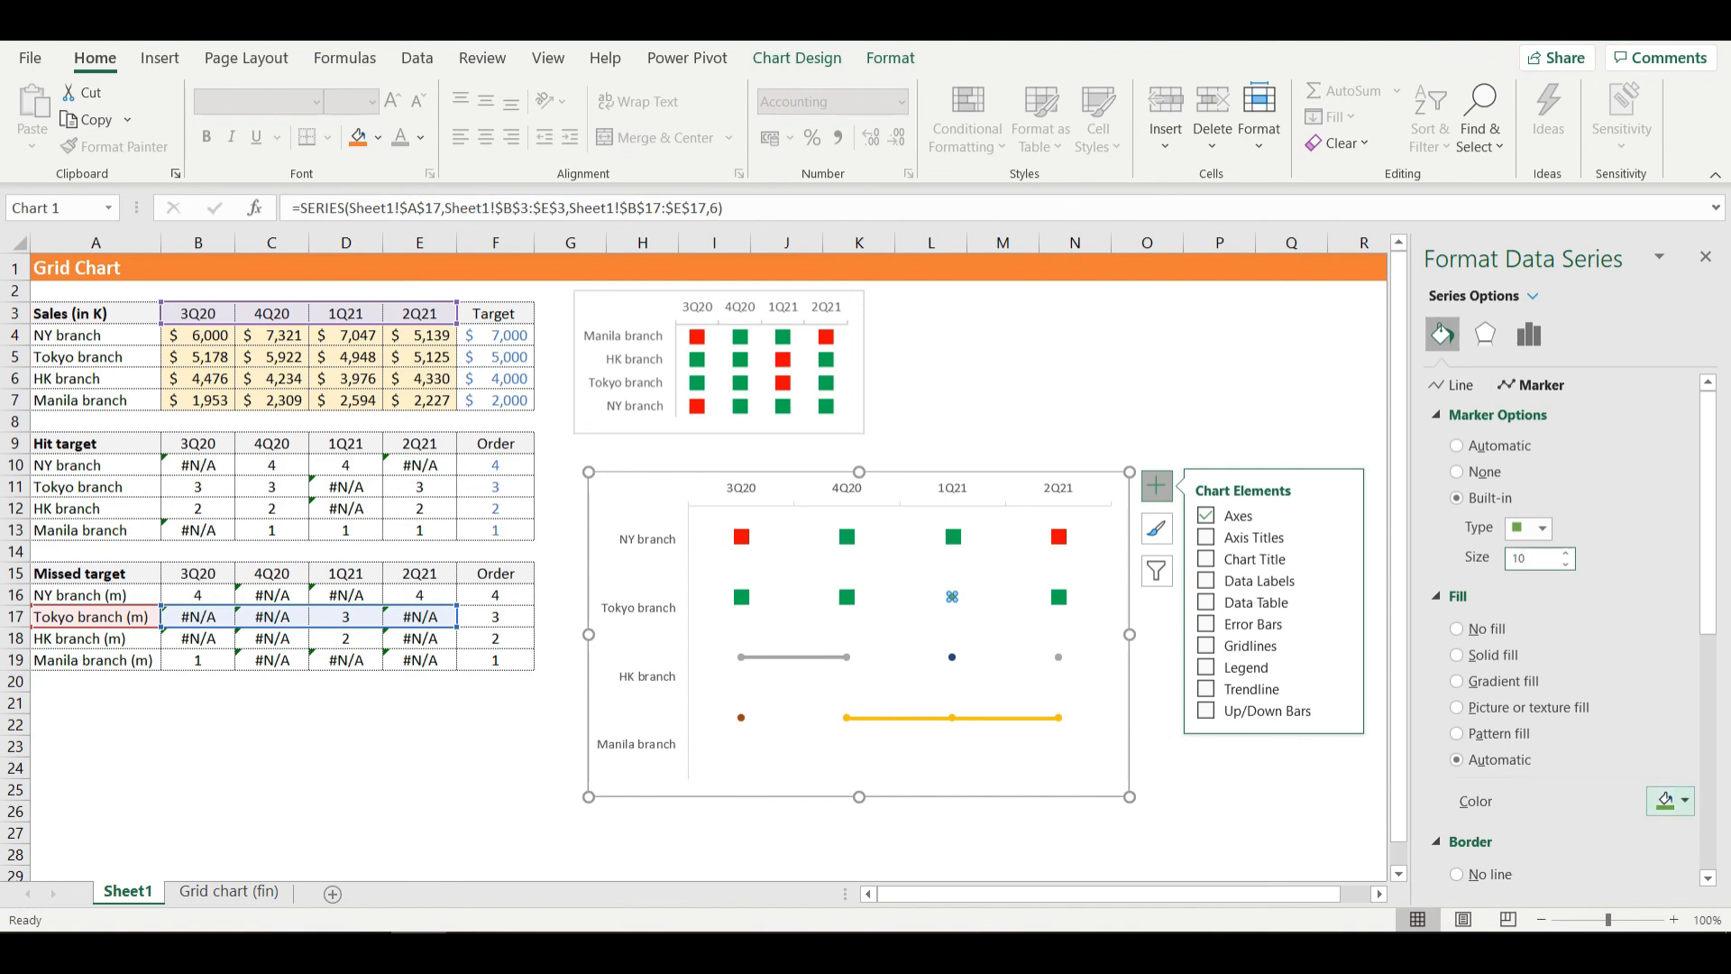
- Fill the Tokyo branch missed-target series' marker with standard red and remove its border line
click(1670, 800)
click(1573, 742)
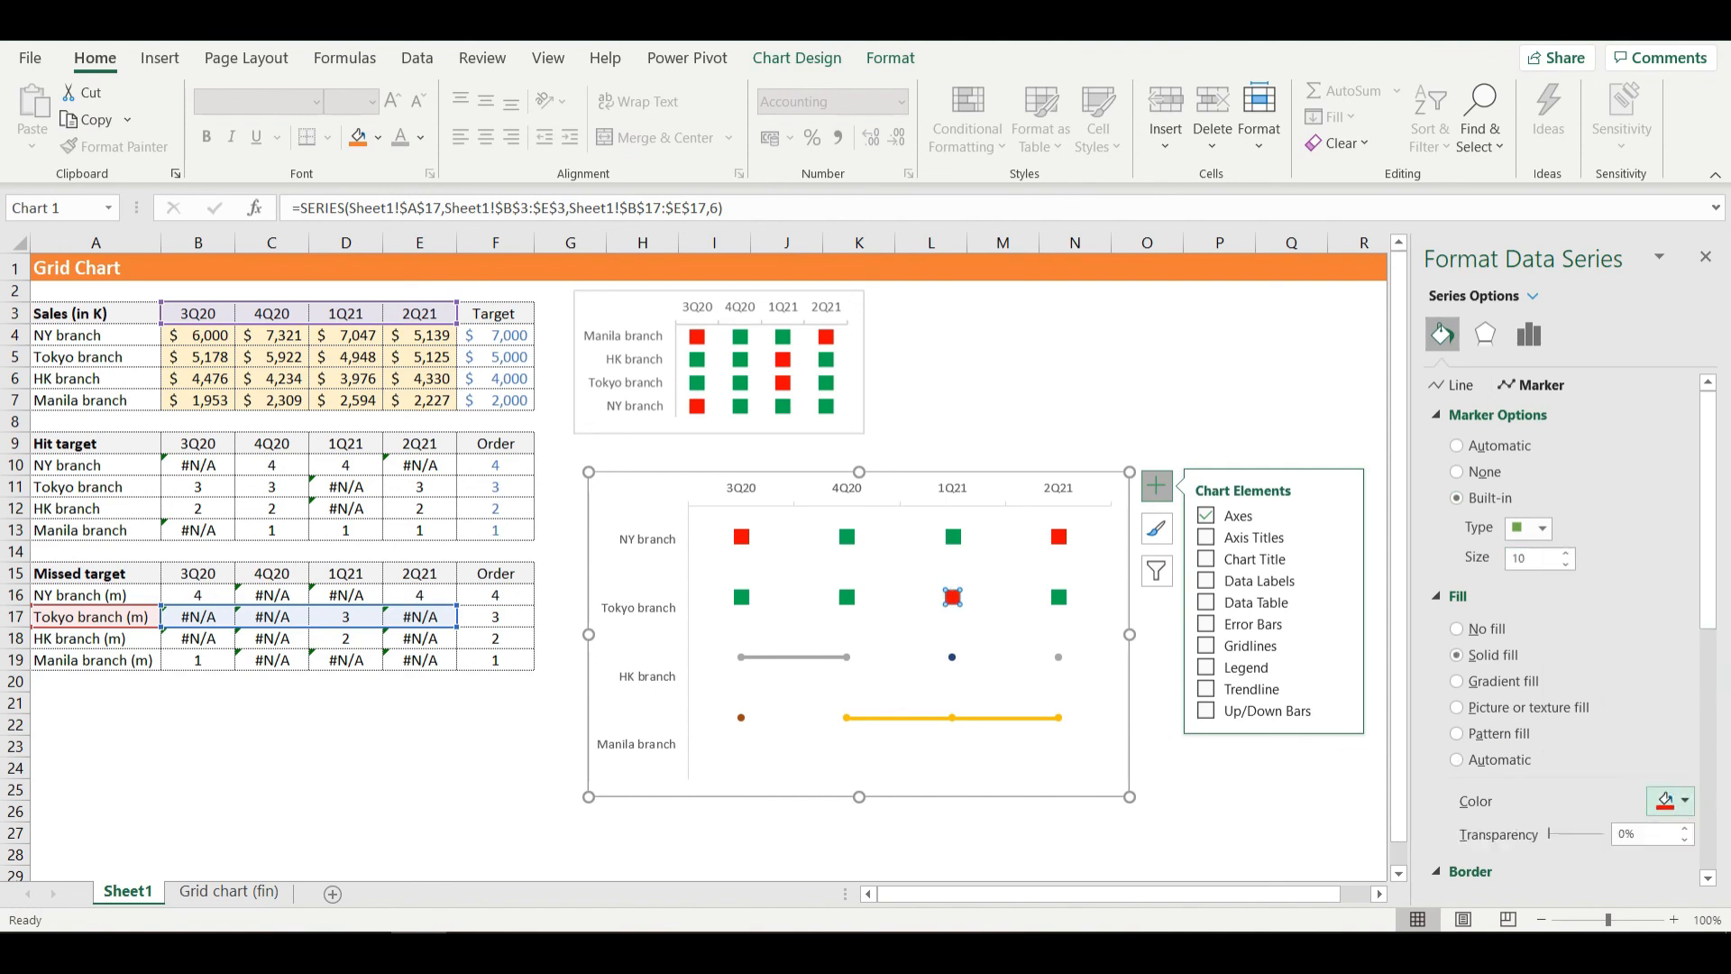
scroll(1532, 721, down, 3)
click(1455, 741)
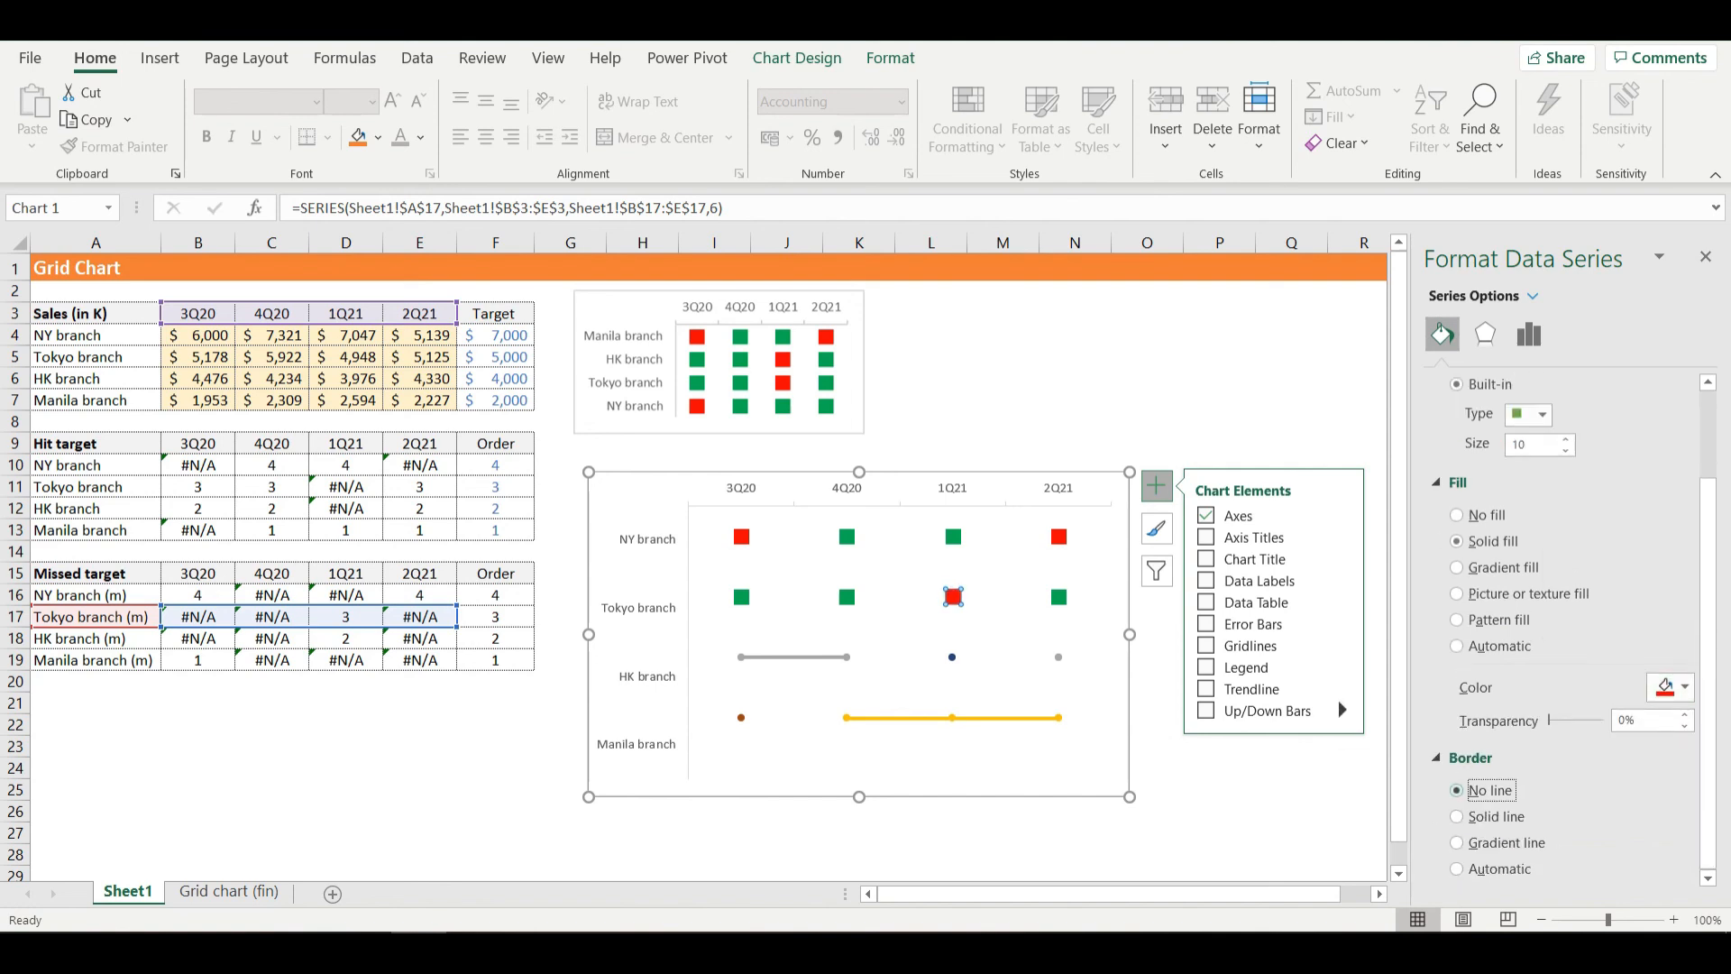
- Remove the connecting line from the HK branch hit-target series
click(846, 657)
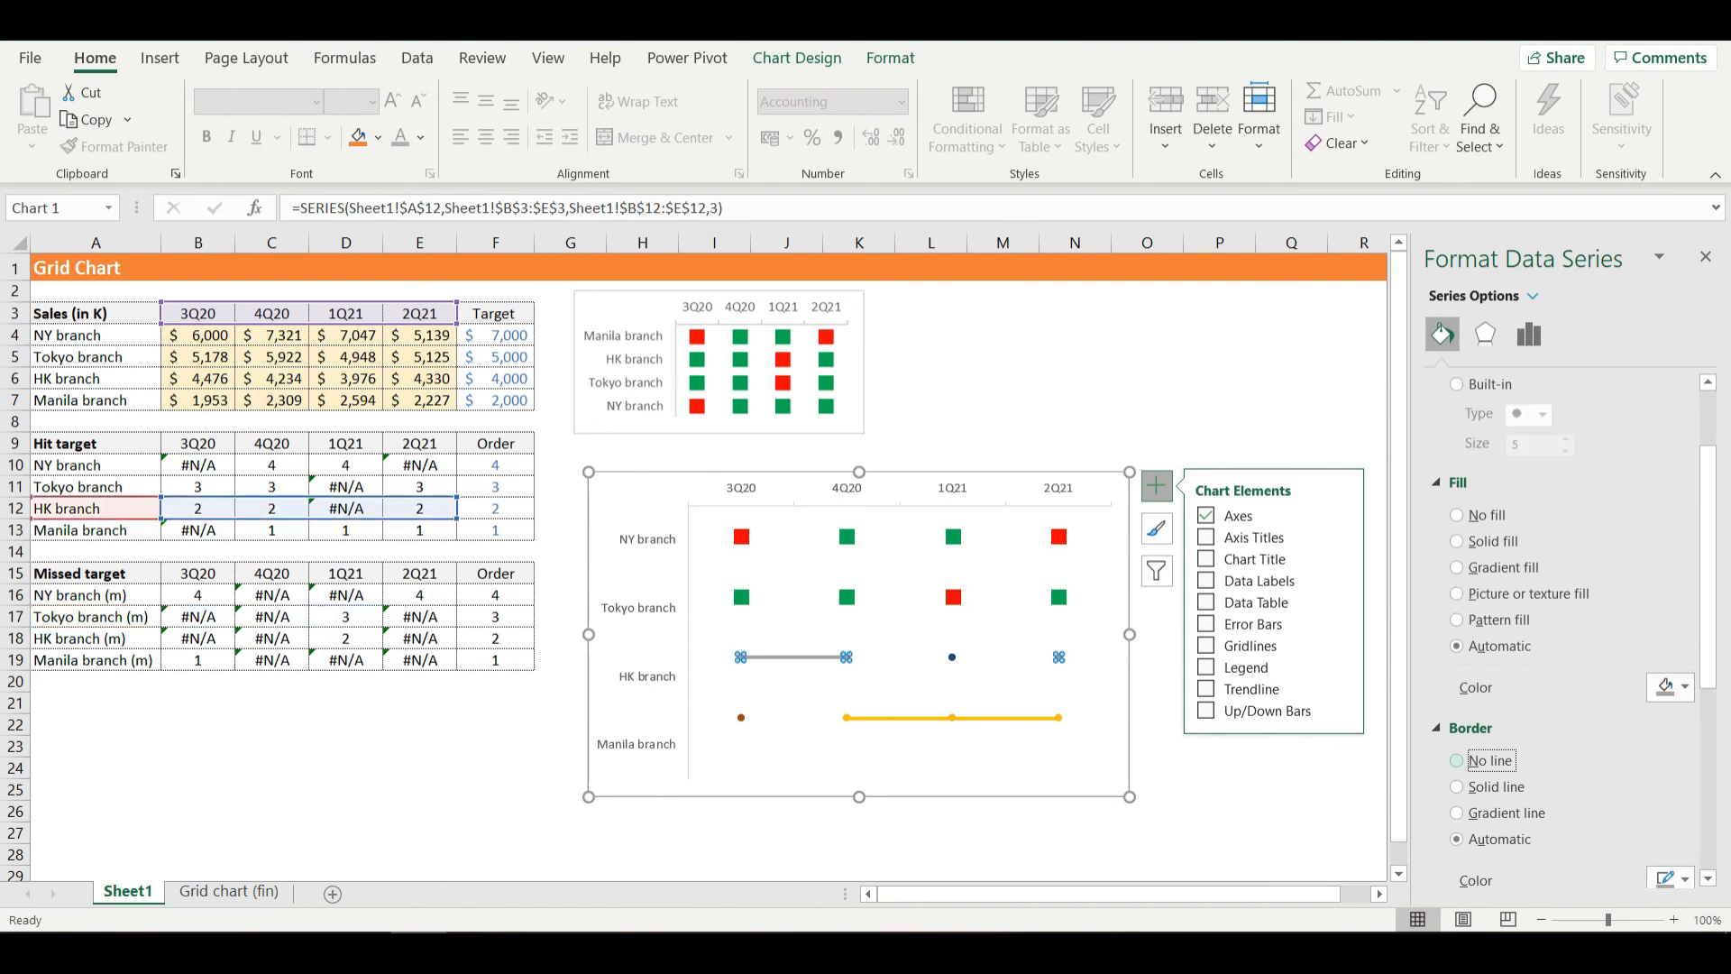
scroll(1560, 631, up, 2)
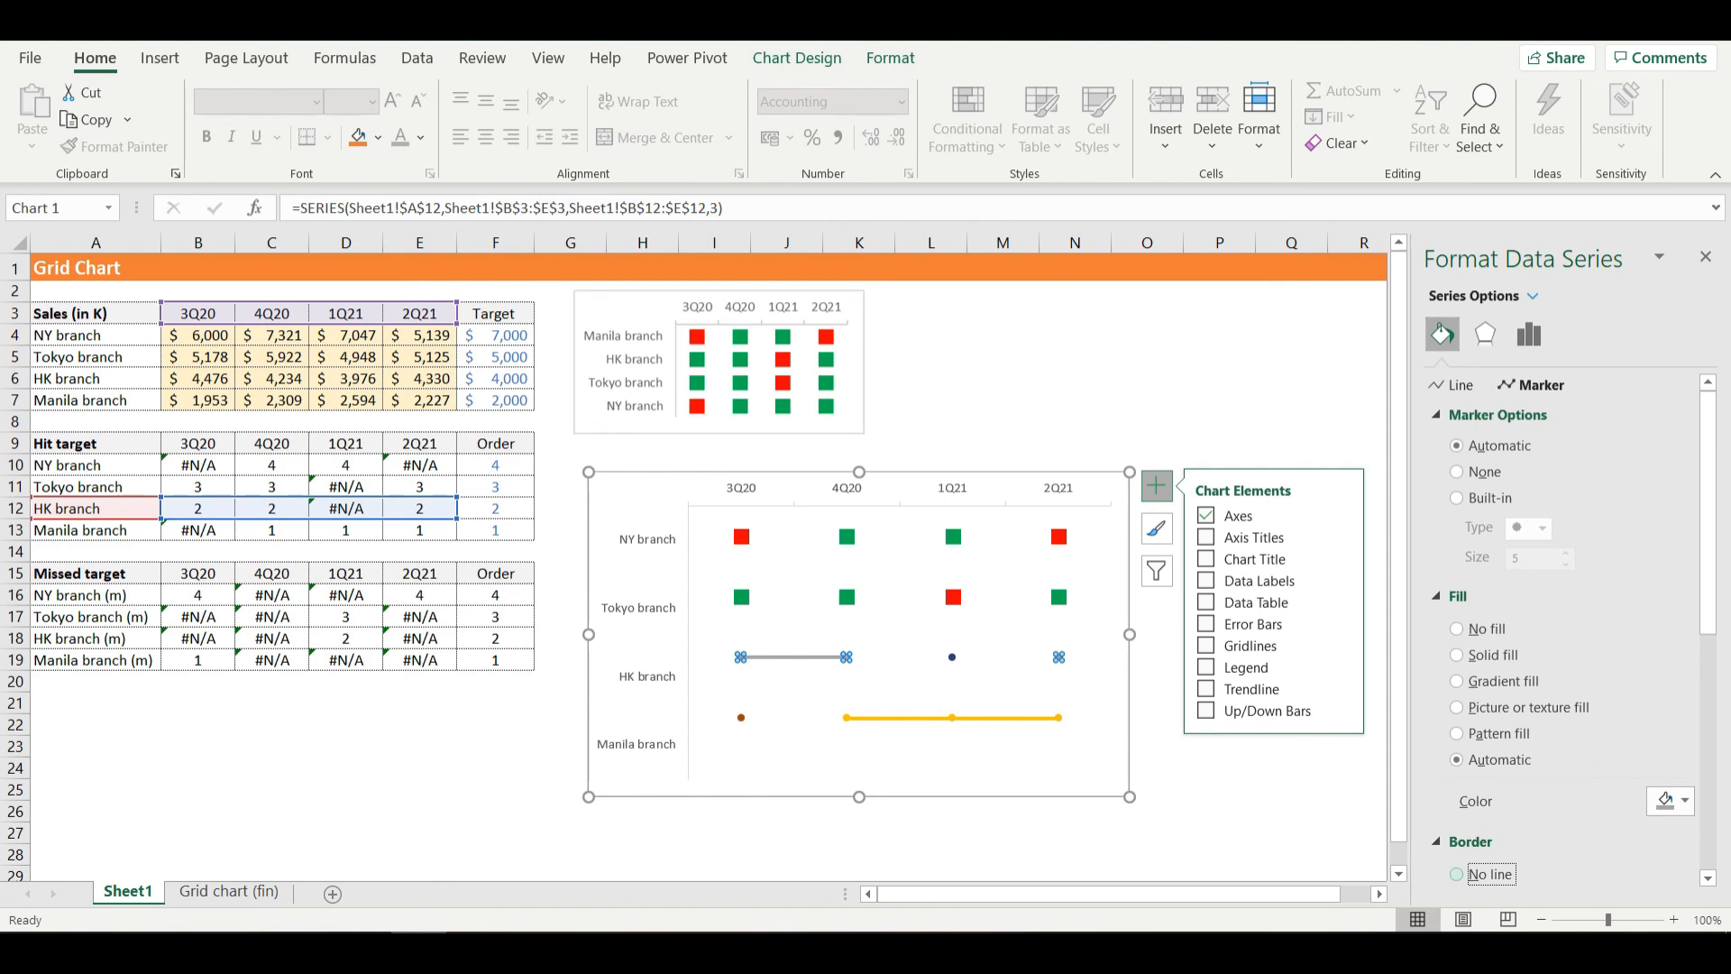
scroll(1573, 631, down, 1)
scroll(1573, 631, up, 1)
scroll(1574, 631, down, 1)
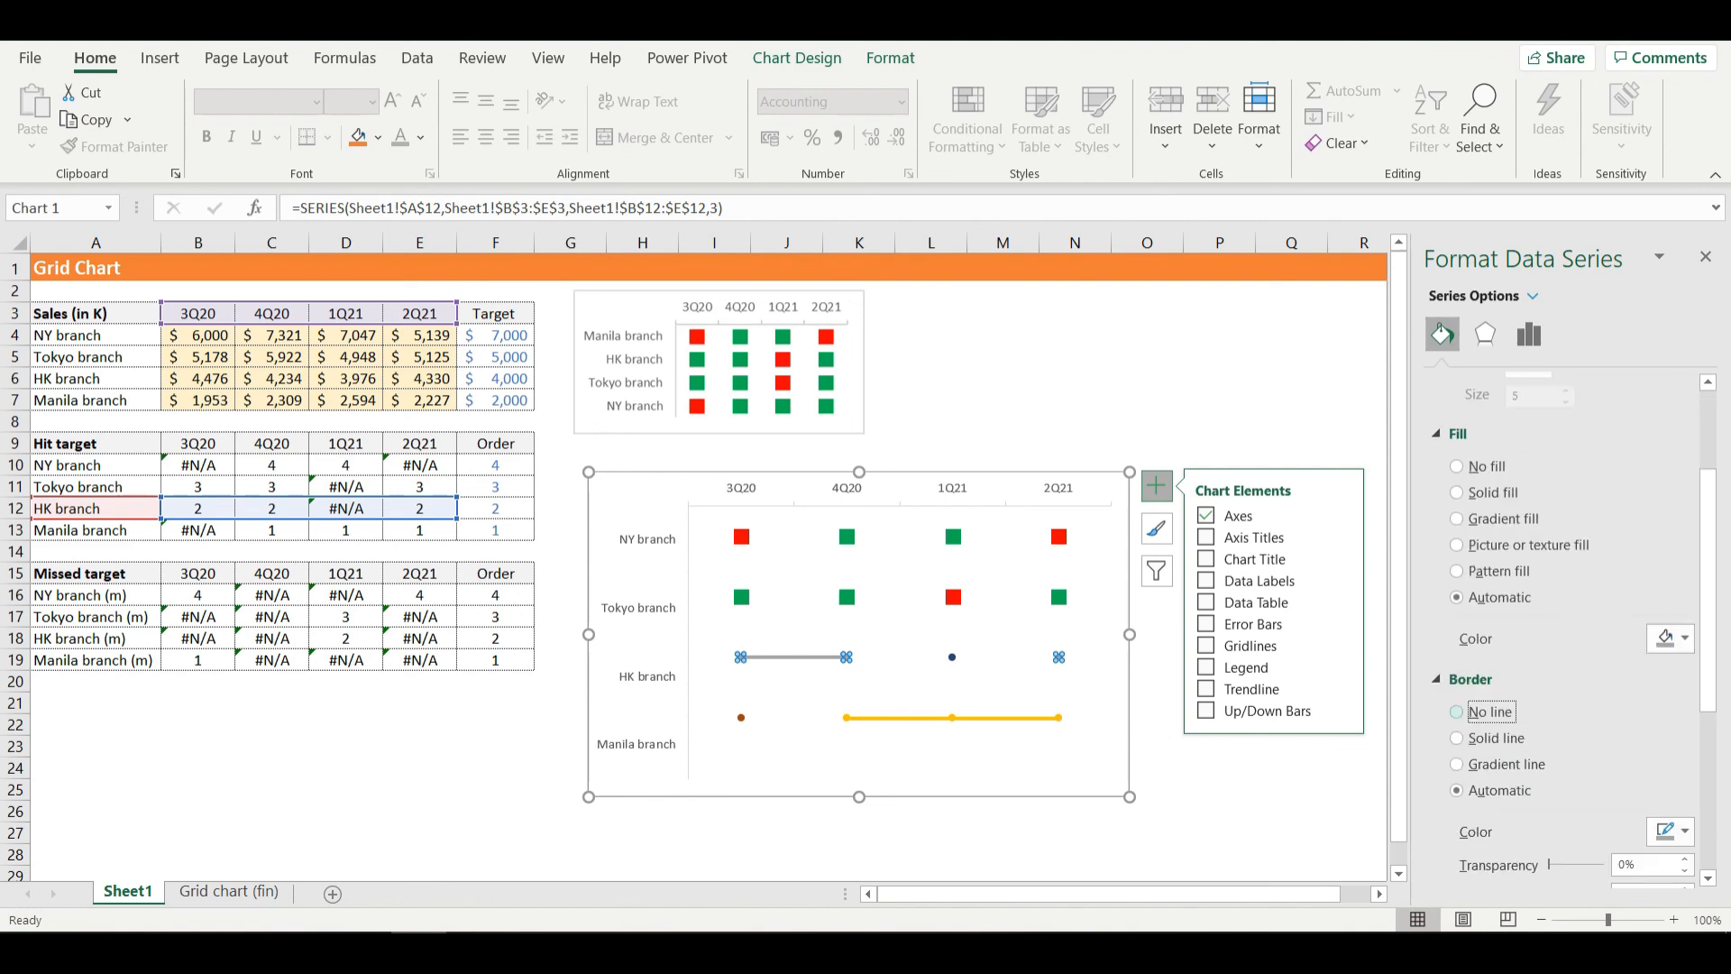
scroll(1573, 631, up, 1)
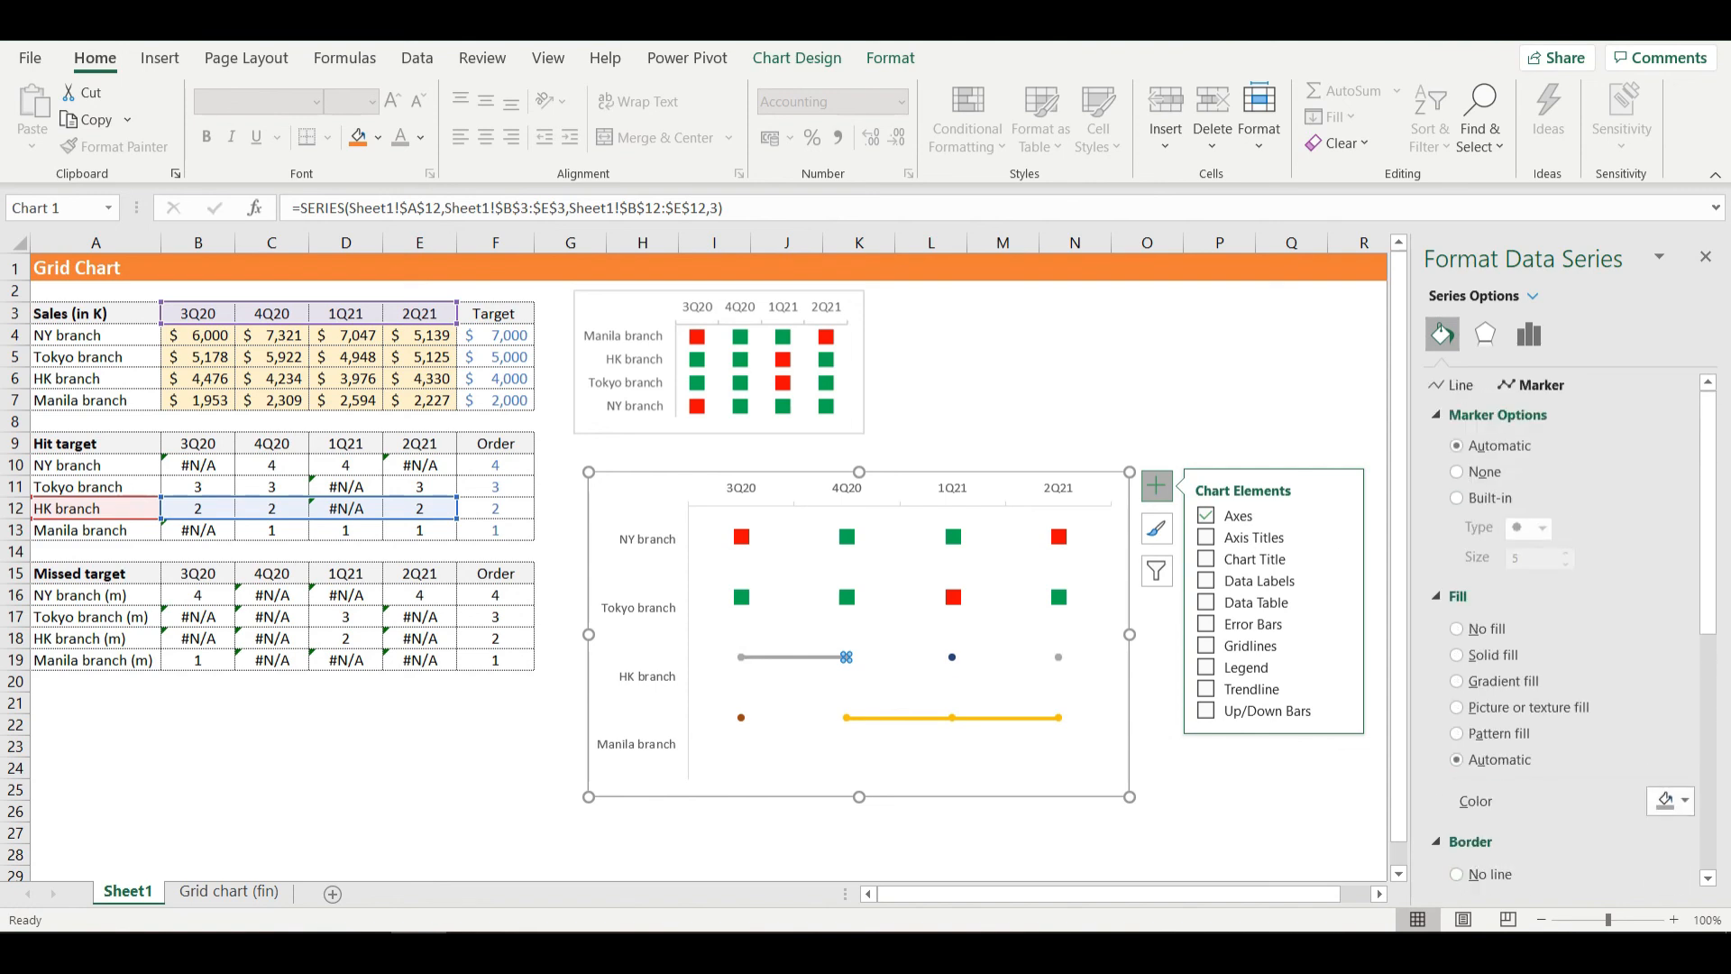
click(1452, 385)
click(1480, 445)
- Set the HK branch hit-target series' markers to built-in squares of size 10 with a solid green fill
click(1530, 385)
click(1479, 498)
text(10)
click(1458, 596)
click(1492, 654)
scroll(1573, 631, down, 1)
click(1683, 693)
- Format the HK branch missed-target series' marker as a built-in square with a solid red fill
click(952, 658)
click(1457, 497)
click(1542, 528)
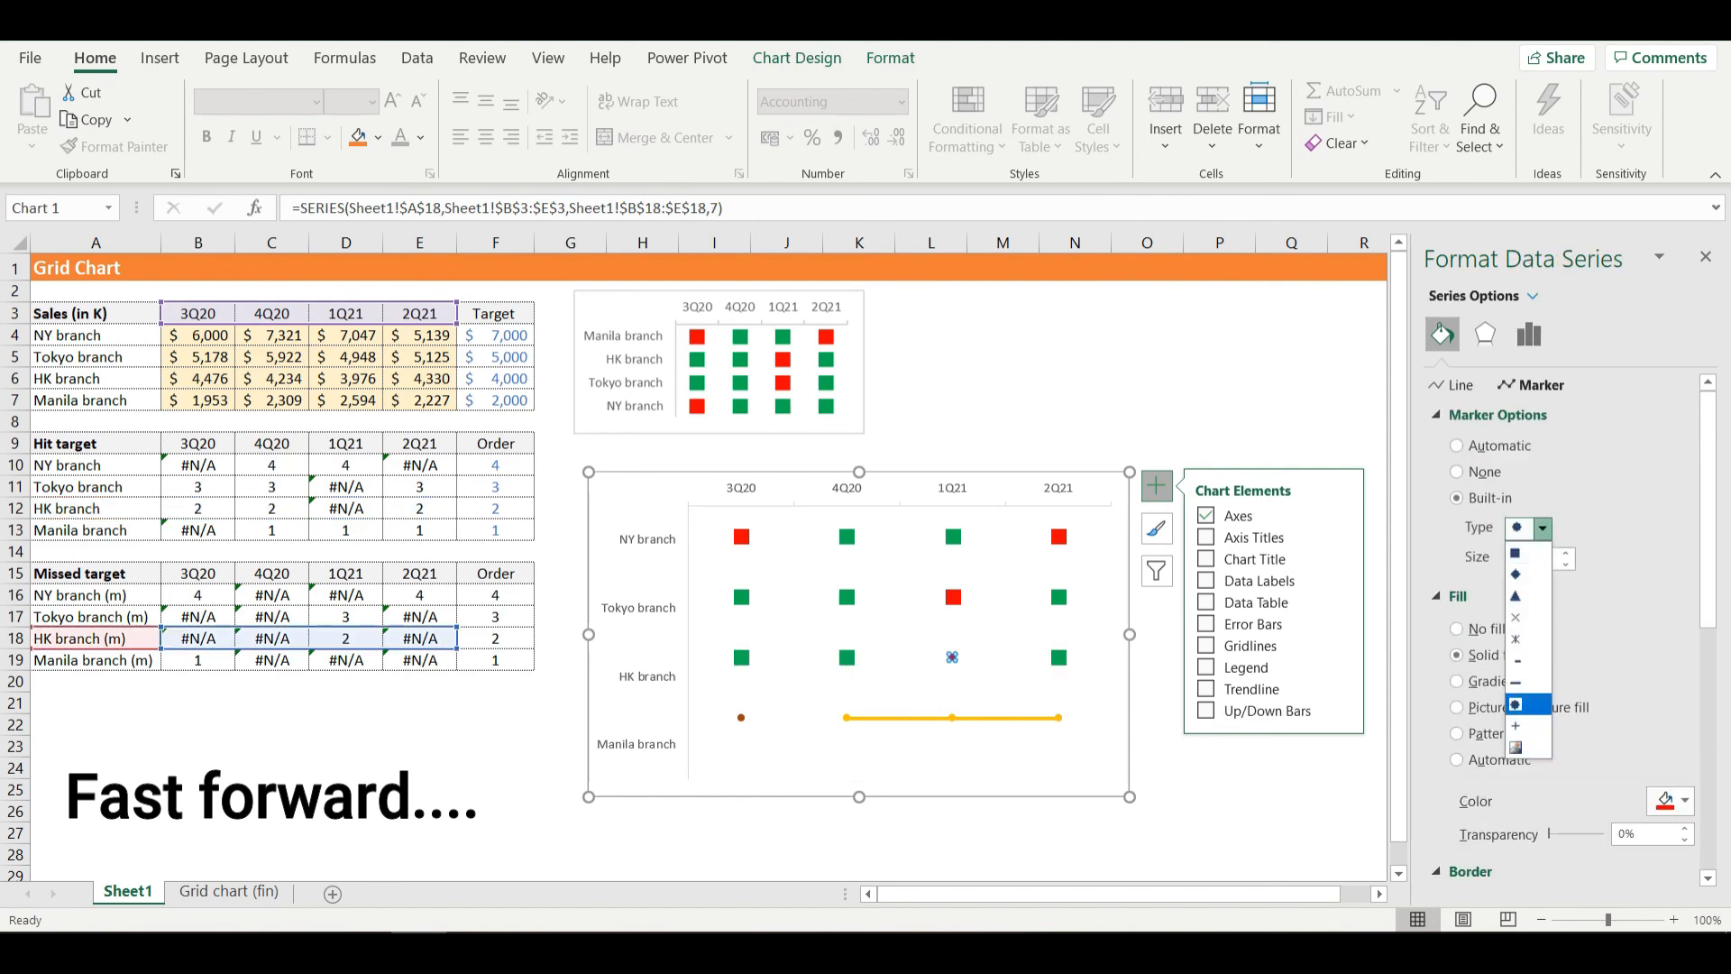
- Format the Manila branch missed-target series' marker as a built-in square with a solid green fill
click(741, 717)
click(1683, 565)
click(1542, 528)
- Remove the connecting line from the Manila branch hit-target series
click(952, 717)
click(1451, 385)
click(1480, 444)
- Fill the Manila branch hit-target series' markers with standard green and remove their border line
click(1531, 385)
click(1497, 415)
click(1492, 501)
click(1683, 647)
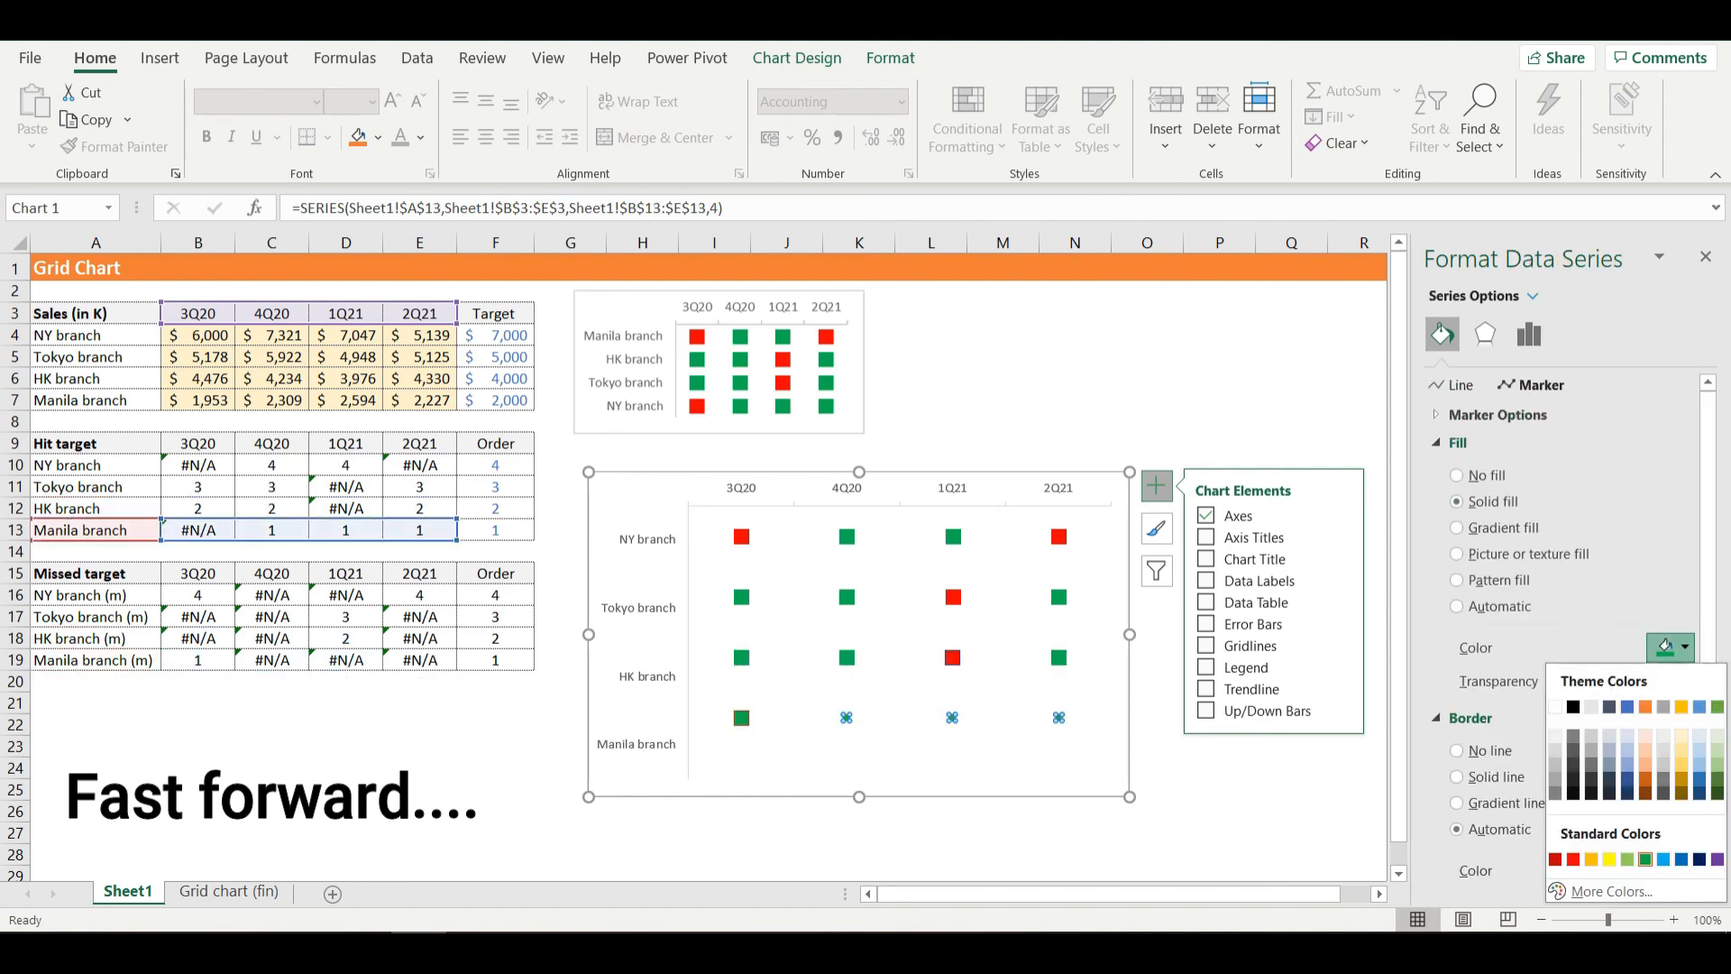
click(1574, 861)
click(1489, 750)
click(1683, 647)
click(1647, 861)
- Change the Manila branch hit-target series' markers to the built-in square type
click(1452, 385)
click(1531, 385)
click(1541, 528)
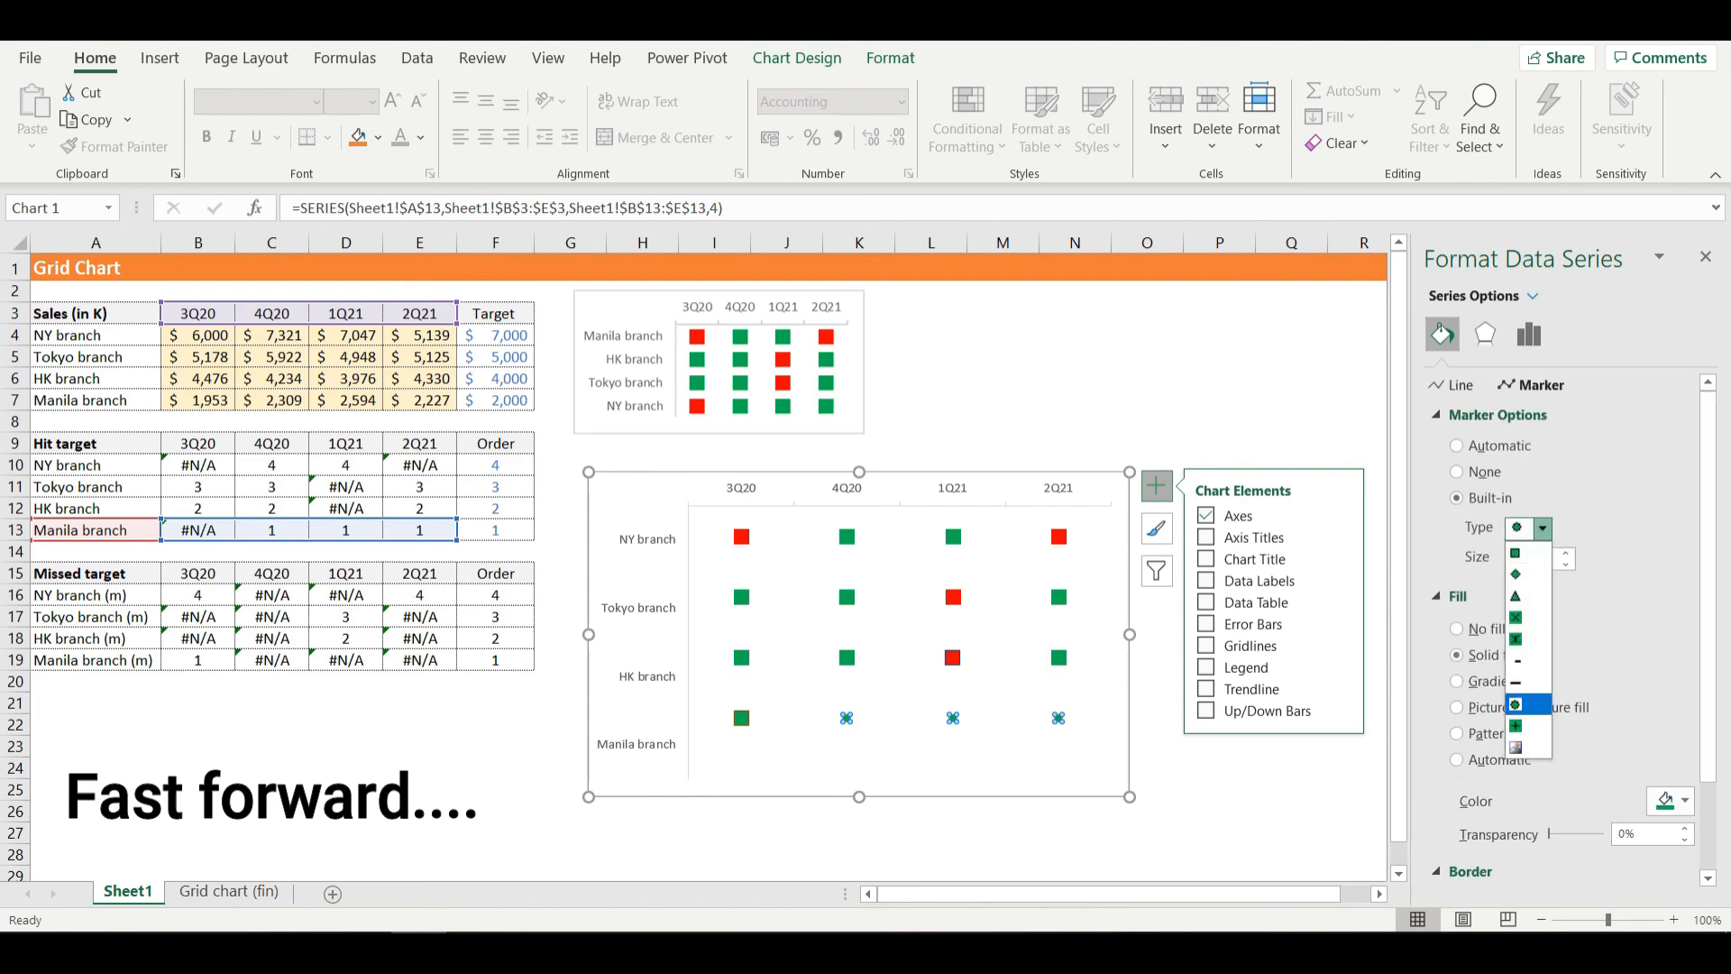
click(1523, 552)
- Recolor the Manila branch missed-target marker red without a border and deselect the chart
click(741, 717)
click(1218, 442)
click(952, 657)
click(1488, 750)
click(1357, 703)
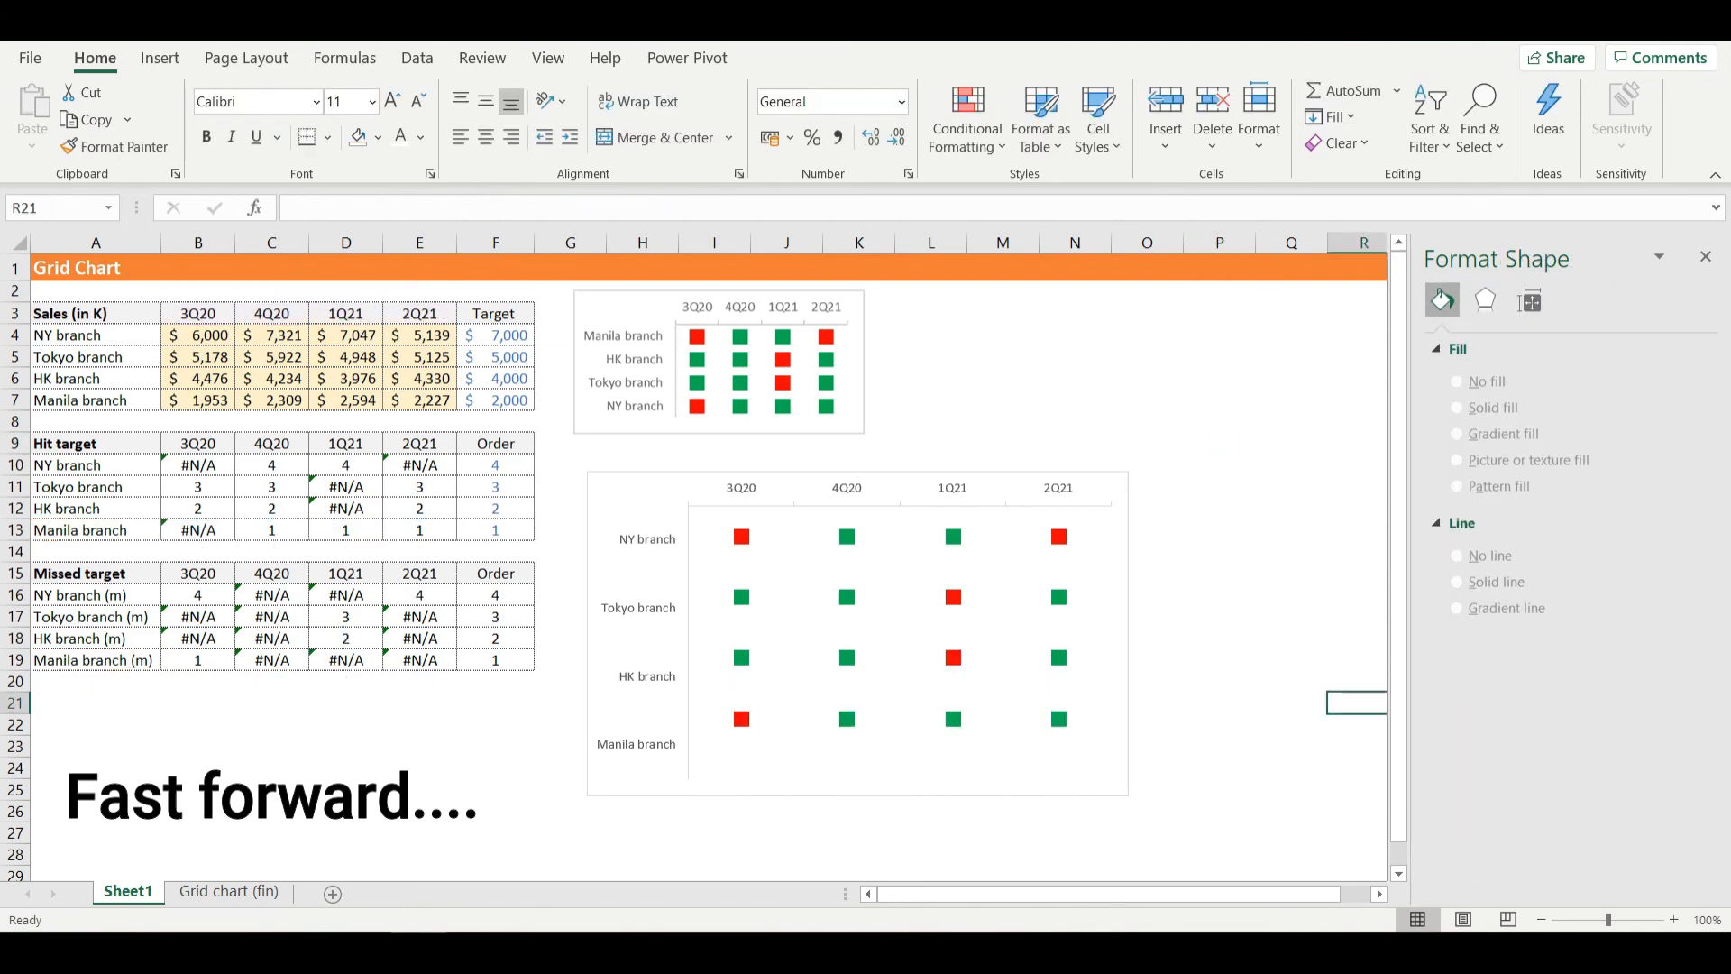